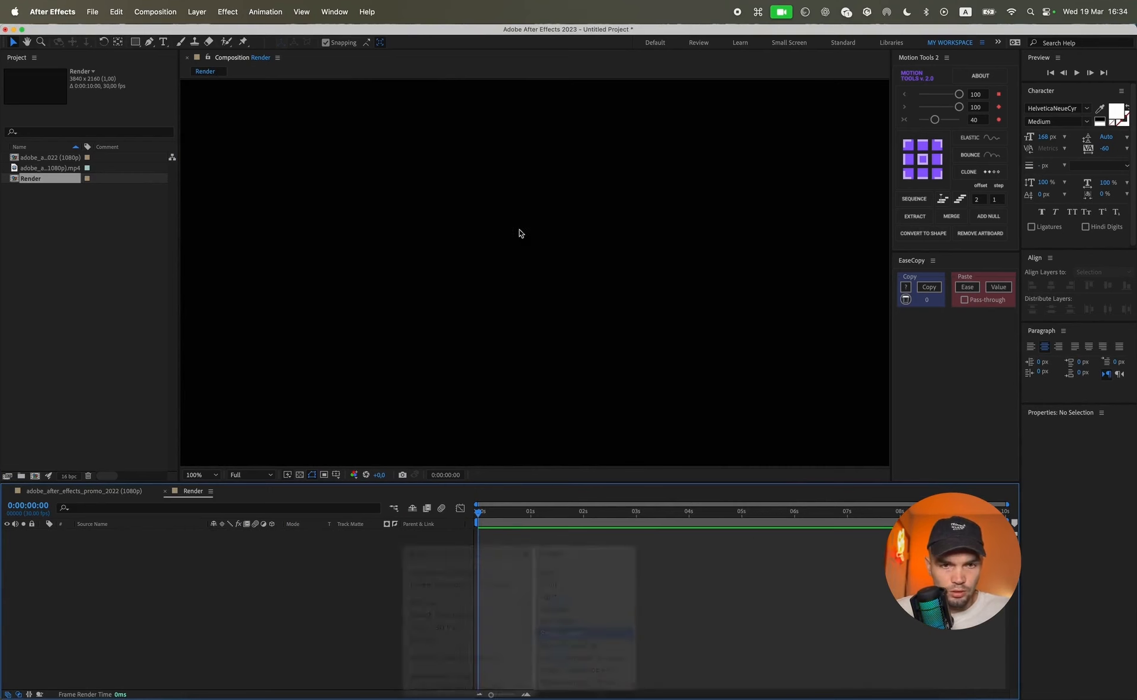
# - Create a shape layer in the Render composition containing an ellipse and a red fill
pyautogui.click(429, 43)
pyautogui.click(448, 84)
pyautogui.click(428, 44)
pyautogui.click(448, 126)
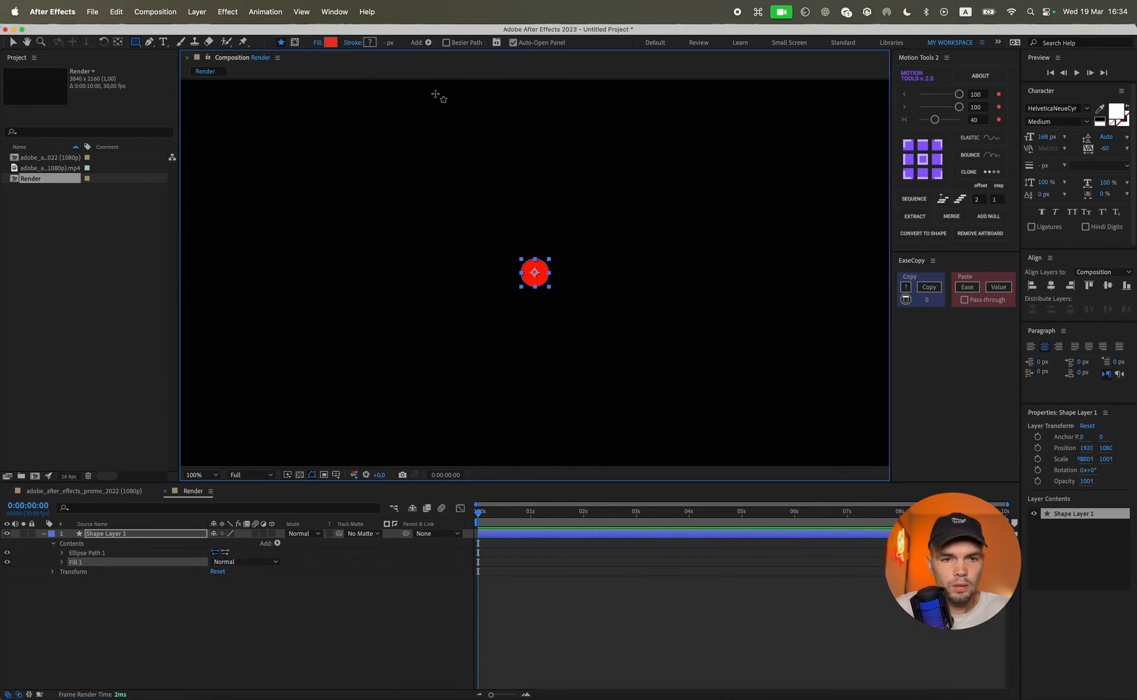
# - Set the ellipse path's size to 500 by 500
pyautogui.click(62, 553)
pyautogui.click(224, 562)
pyautogui.write('500')
pyautogui.press('Return')
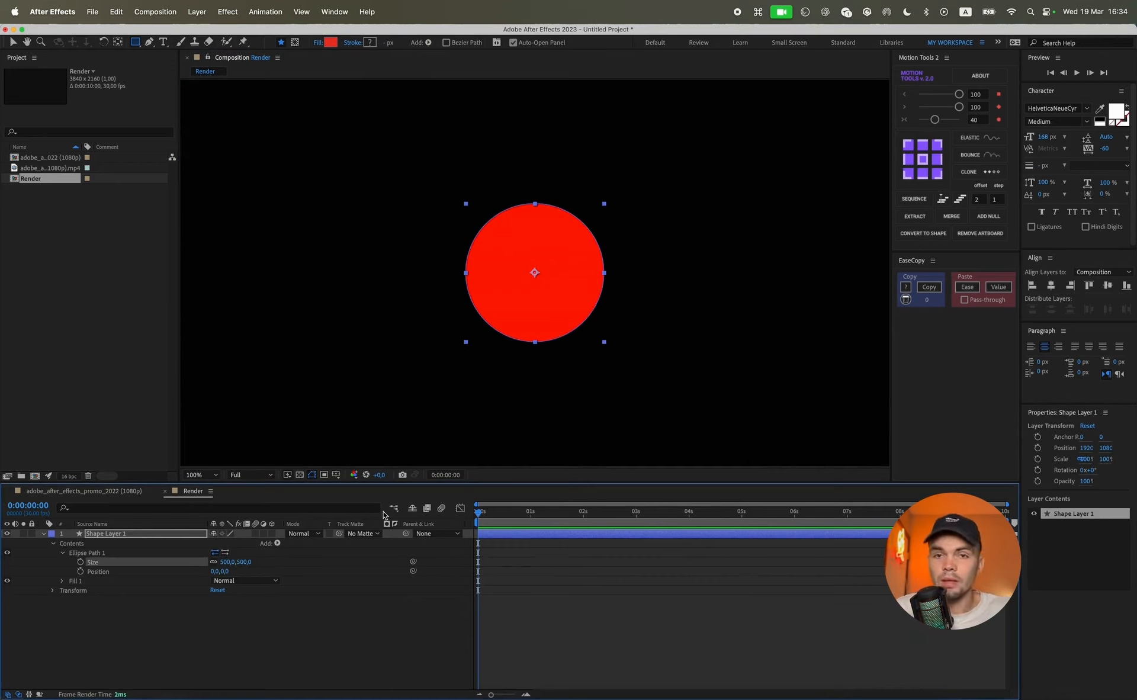
# - Rename the ellipse's shape layer to "Circle 01"
pyautogui.click(118, 534)
pyautogui.press('Return')
pyautogui.write('Circle 01')
pyautogui.press('Return')
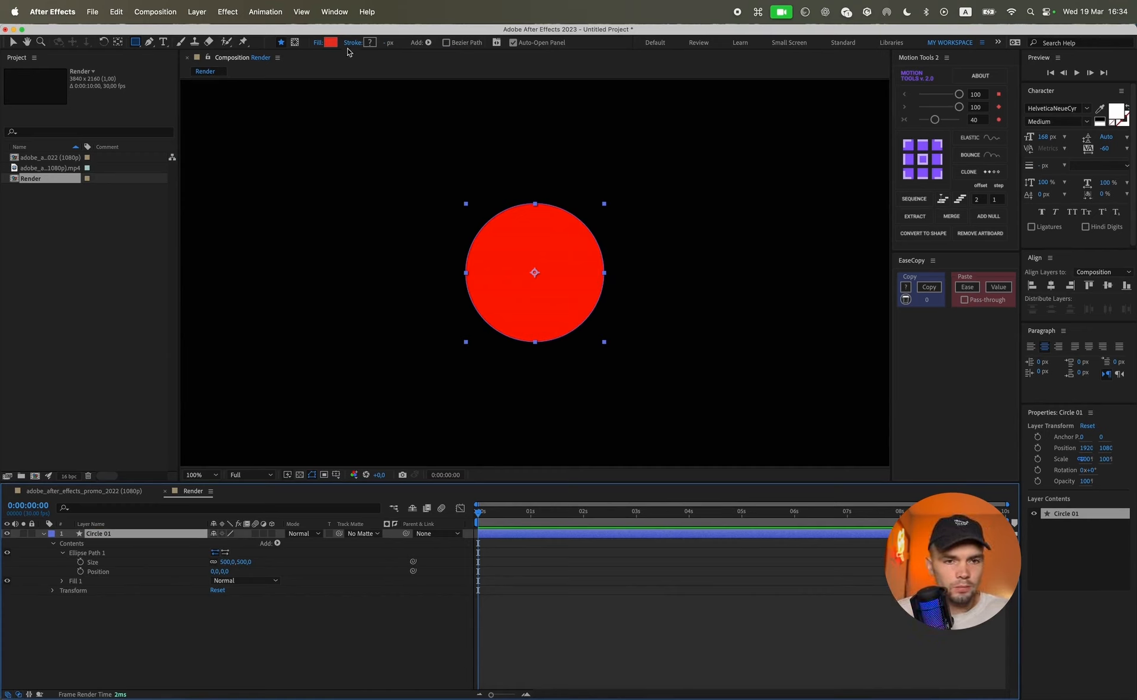
# - Change the circle's fill type from solid color to linear gradient
pyautogui.click(317, 44)
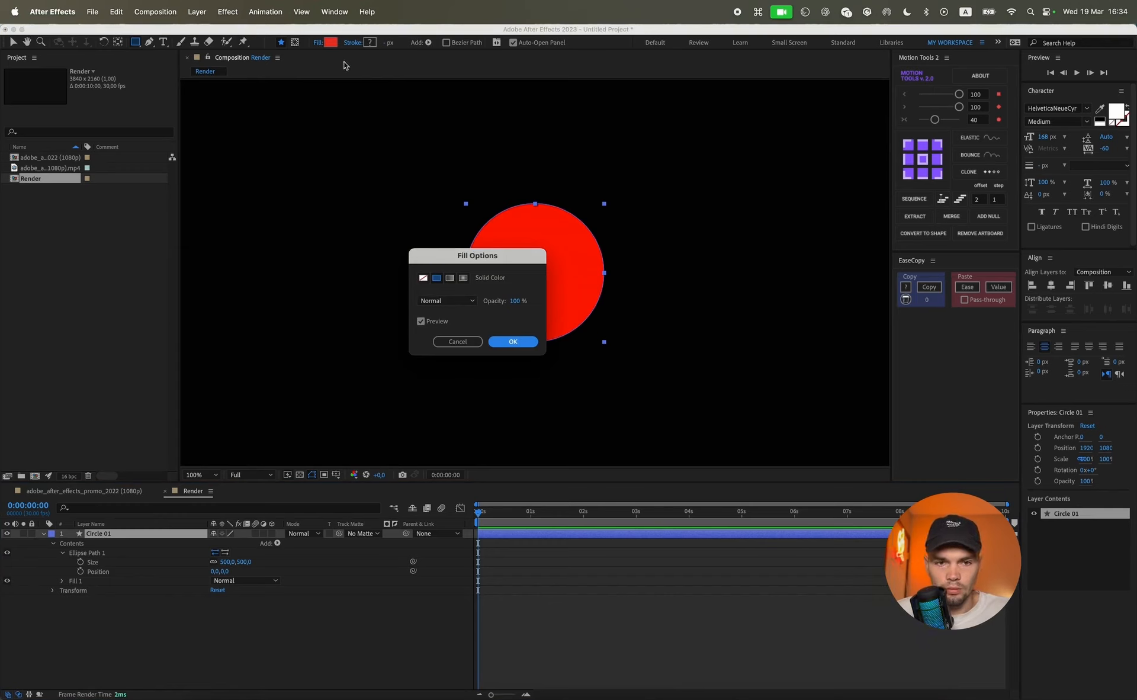
pyautogui.click(450, 277)
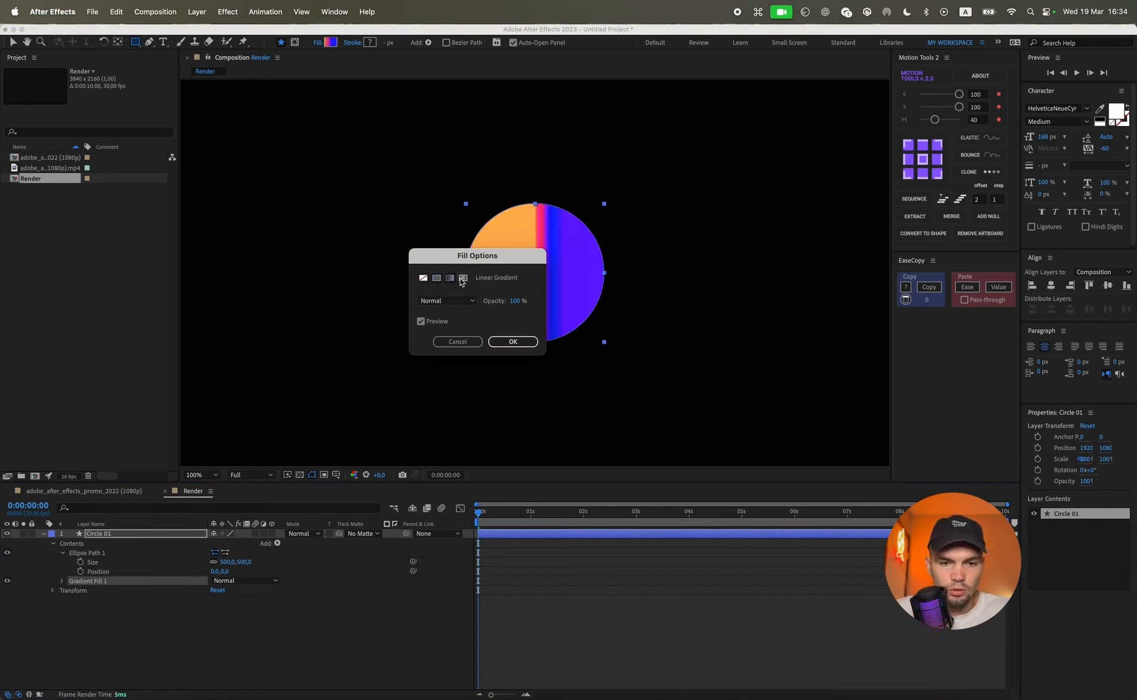
pyautogui.click(514, 341)
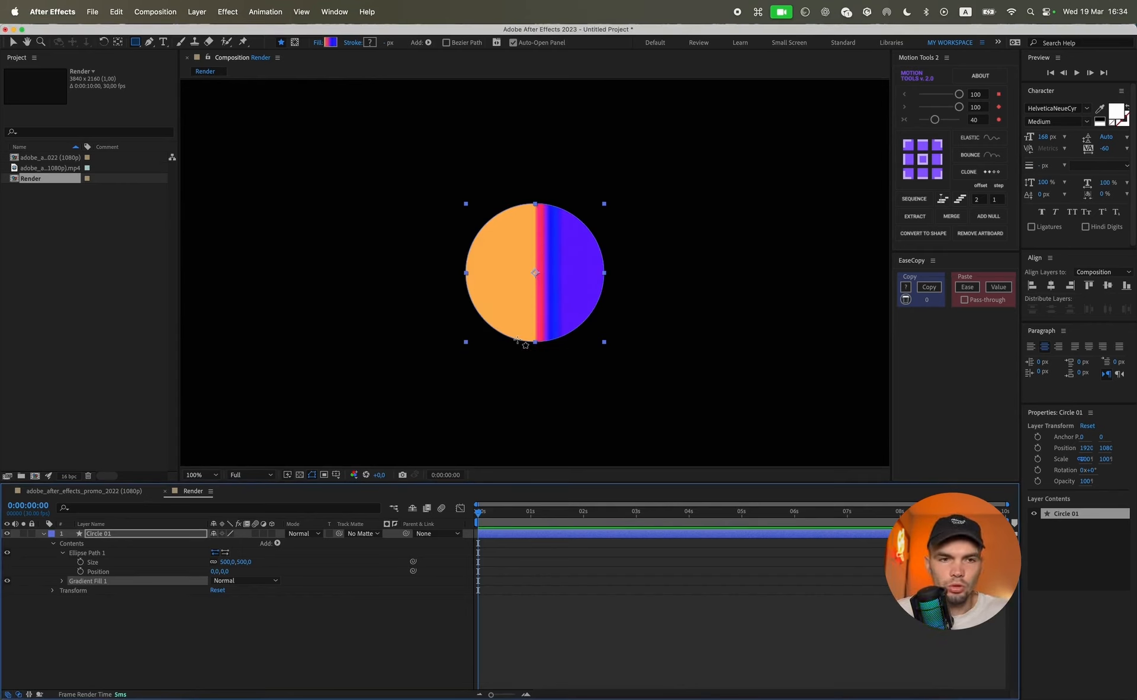
# - Examine the color stops of the circle's linear gradient and its fill options without changing them
pyautogui.click(327, 42)
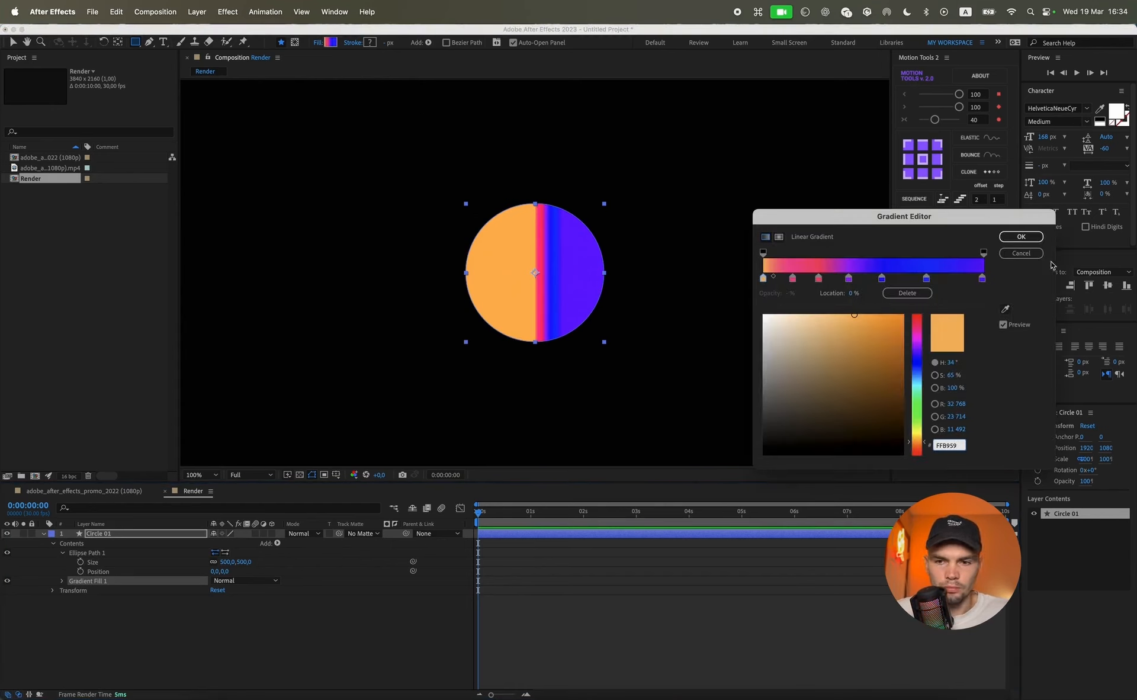
pyautogui.click(1020, 236)
pyautogui.click(99, 536)
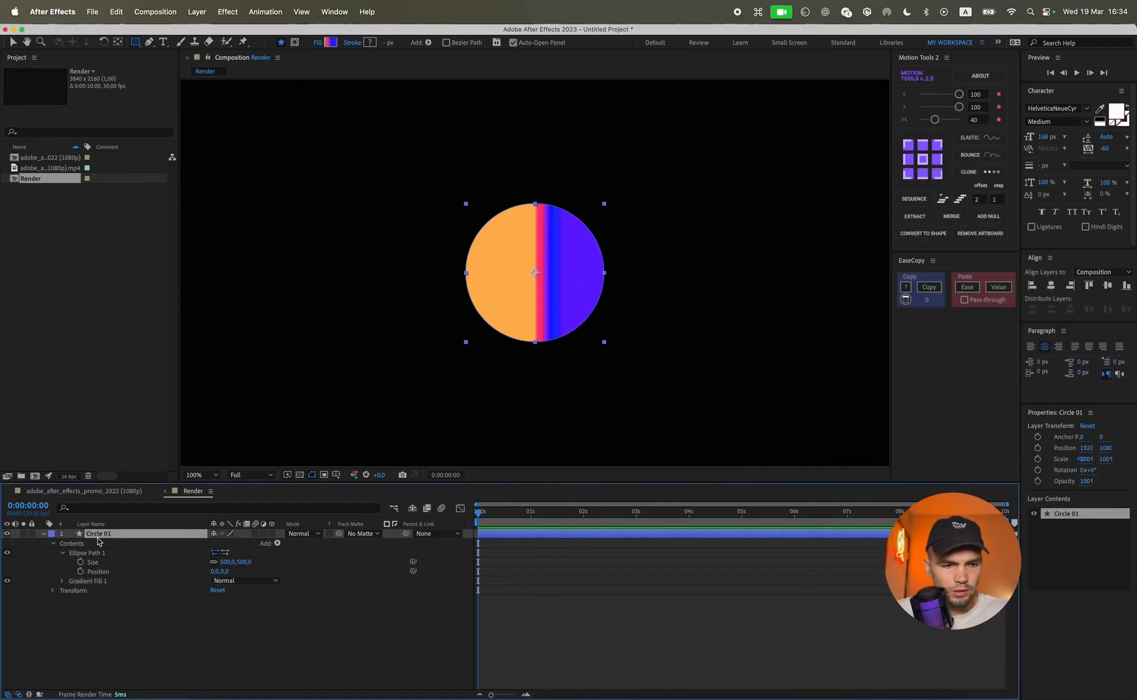
pyautogui.press('e')
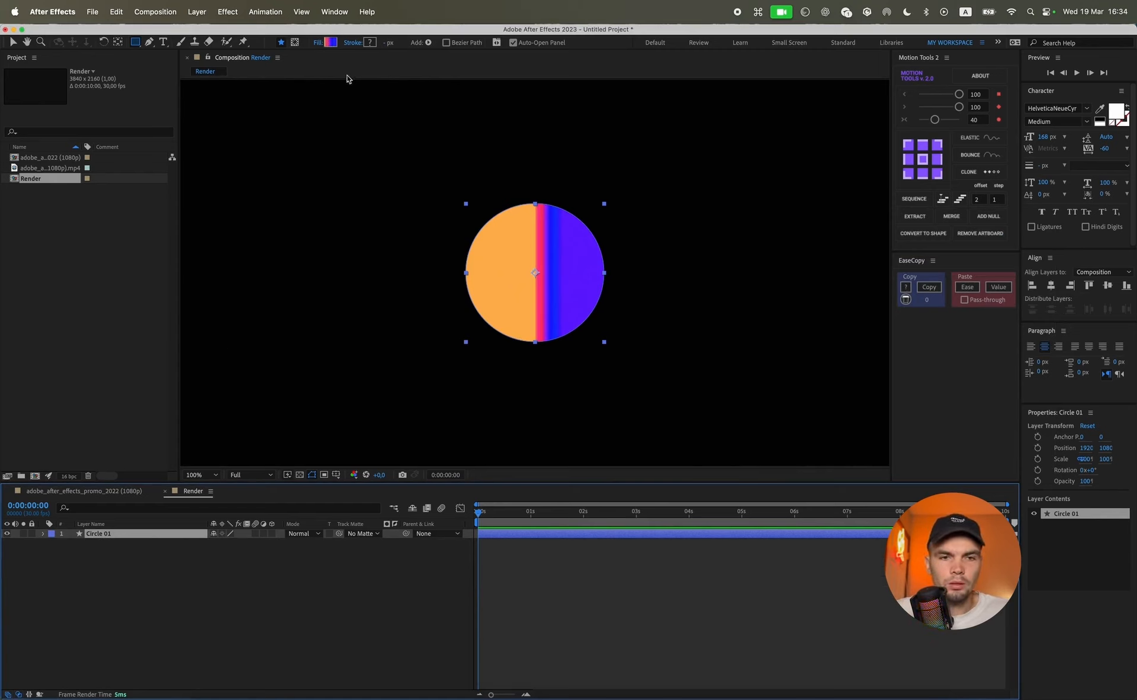
pyautogui.click(330, 42)
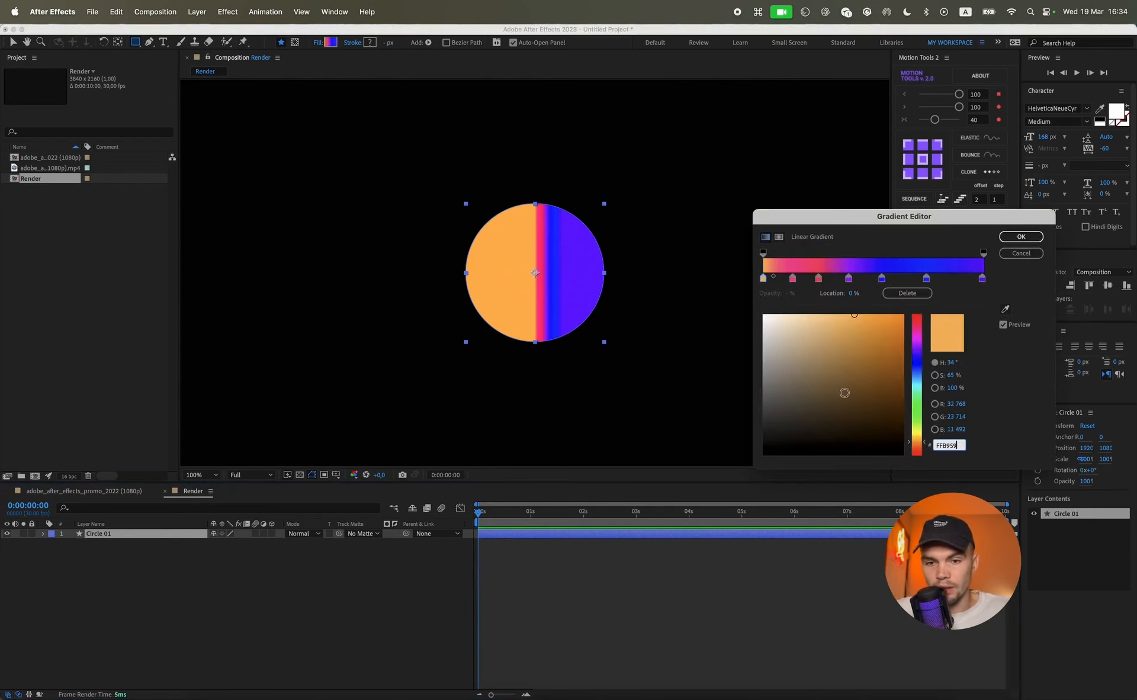
pyautogui.click(793, 282)
pyautogui.click(794, 283)
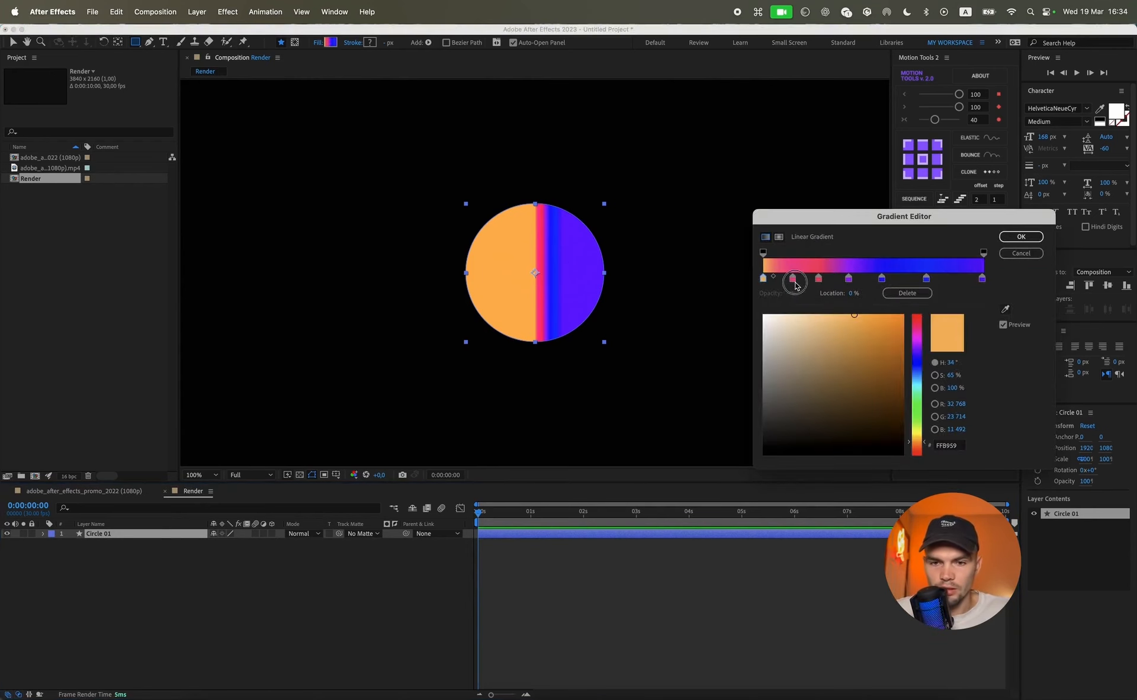
pyautogui.click(792, 282)
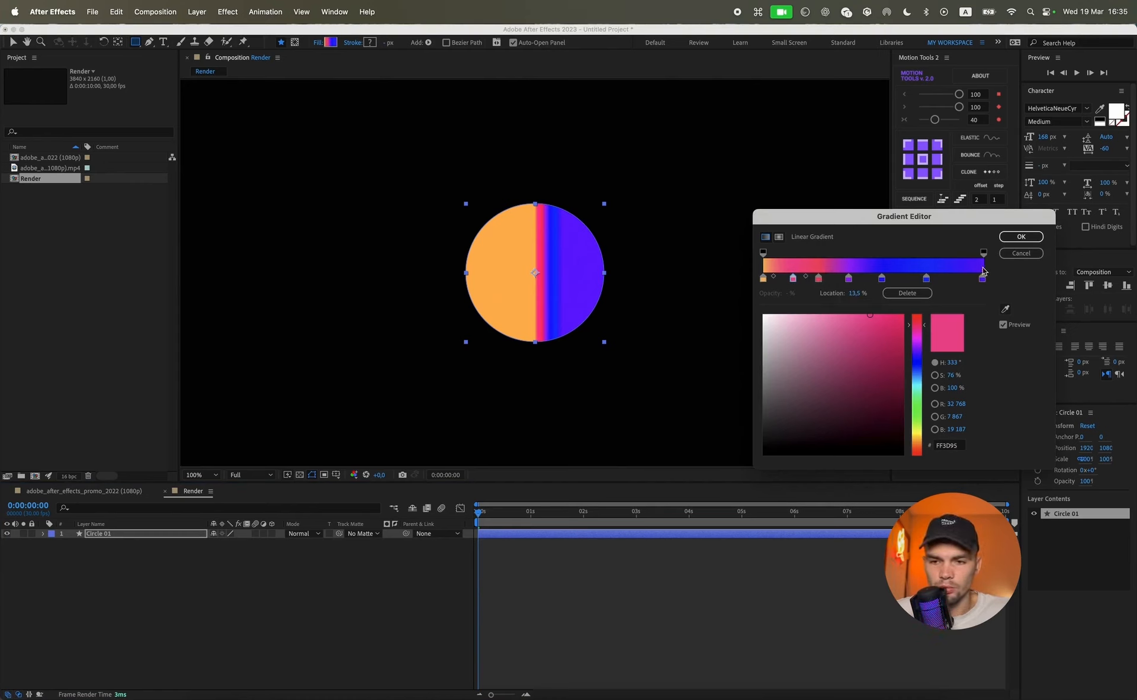
pyautogui.click(1010, 242)
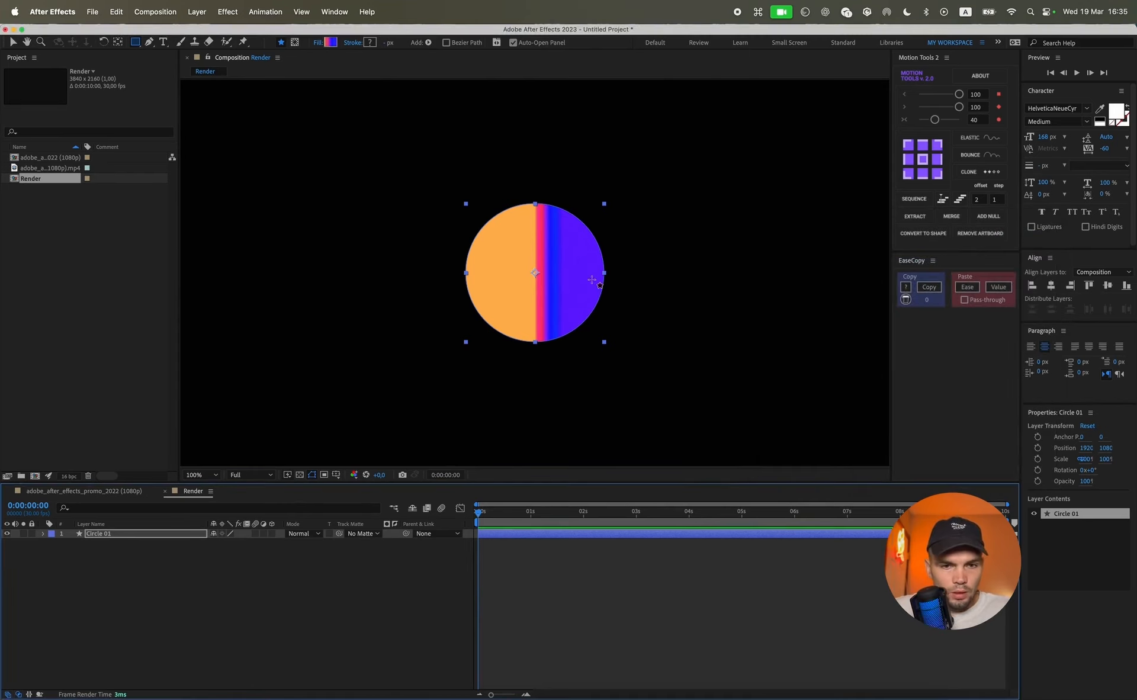
pyautogui.press(',')
pyautogui.press(',')
pyautogui.press(',')
pyautogui.press(',')
pyautogui.press('.')
pyautogui.click(329, 44)
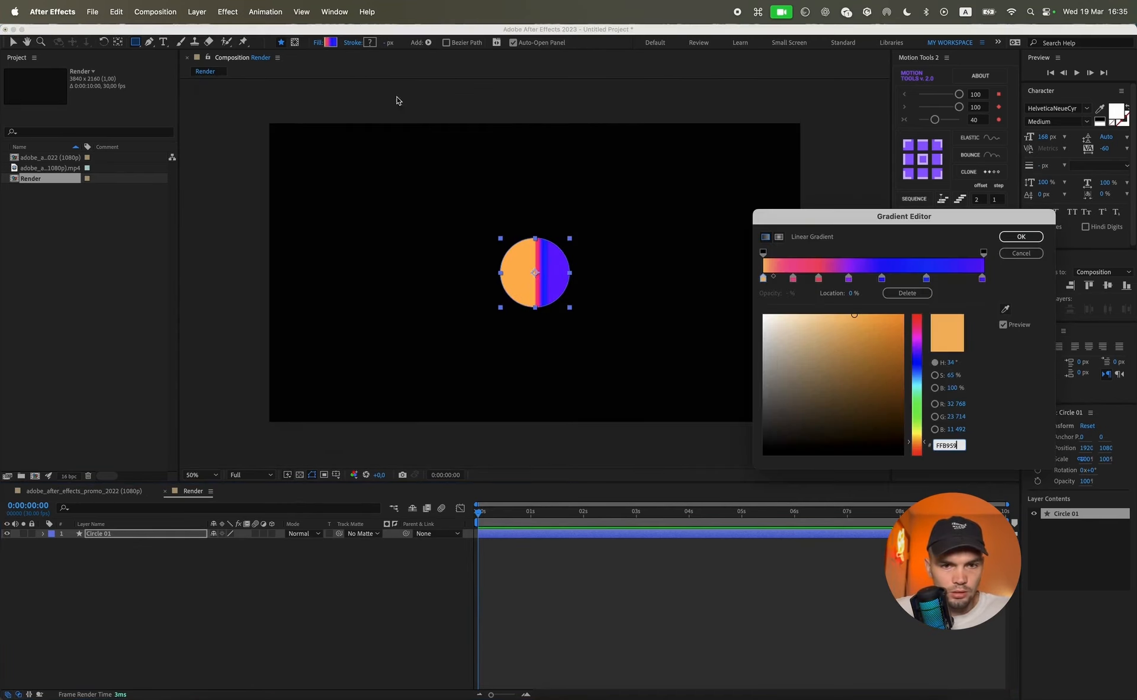
pyautogui.click(768, 238)
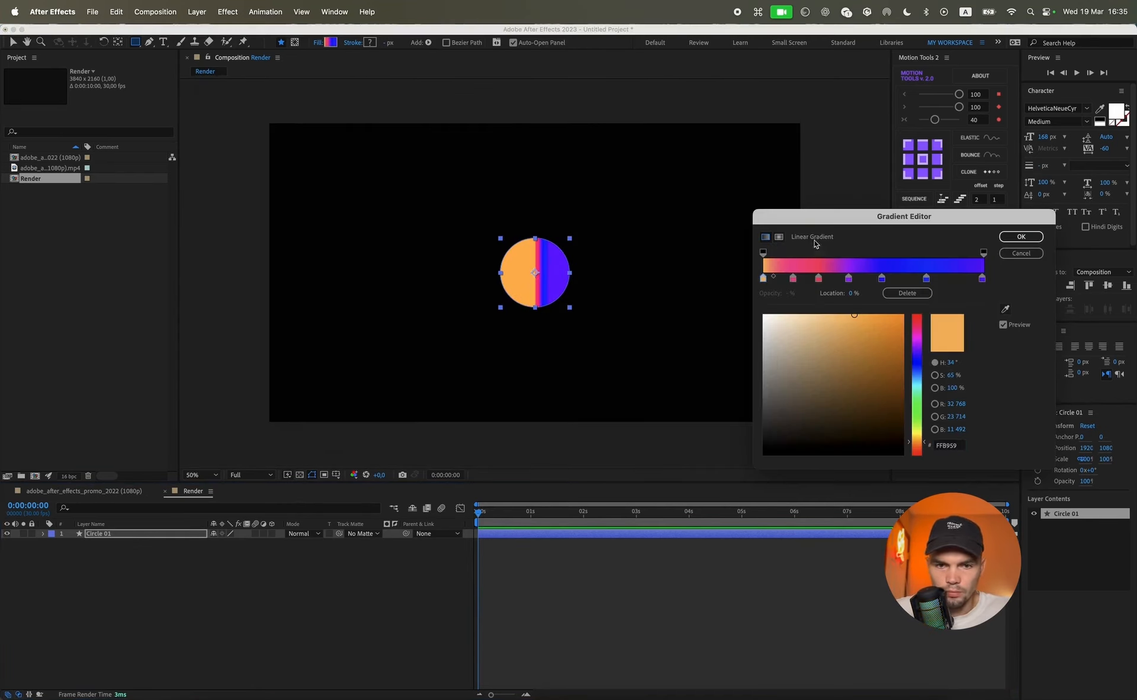
pyautogui.click(1011, 239)
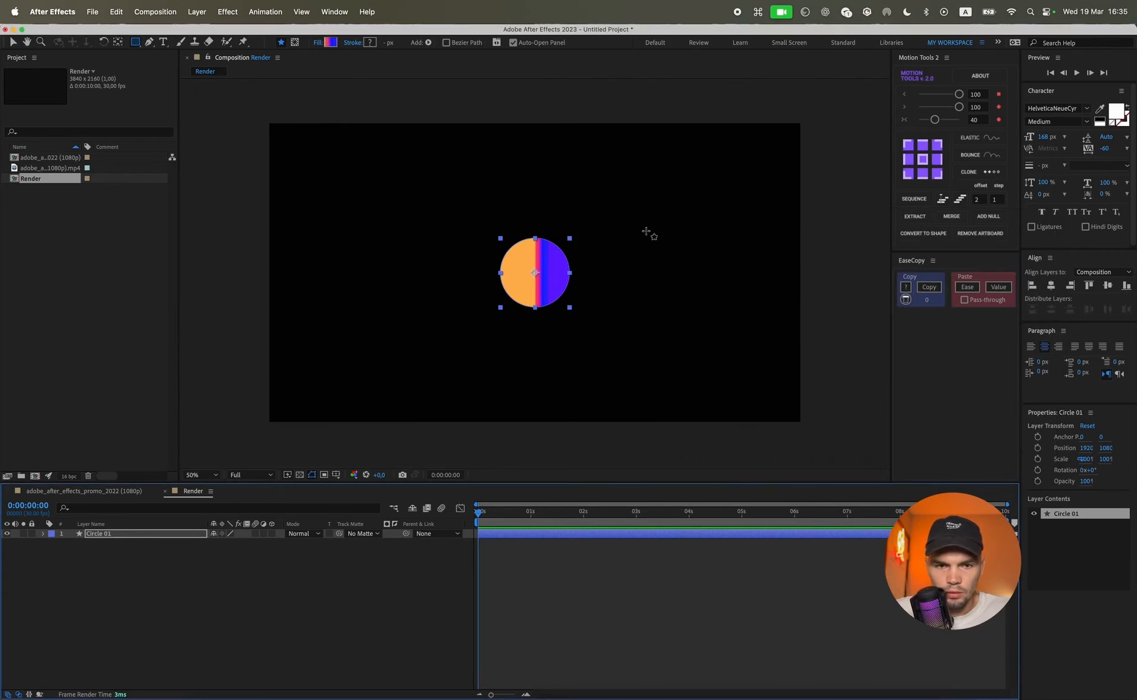
pyautogui.click(317, 44)
pyautogui.click(512, 342)
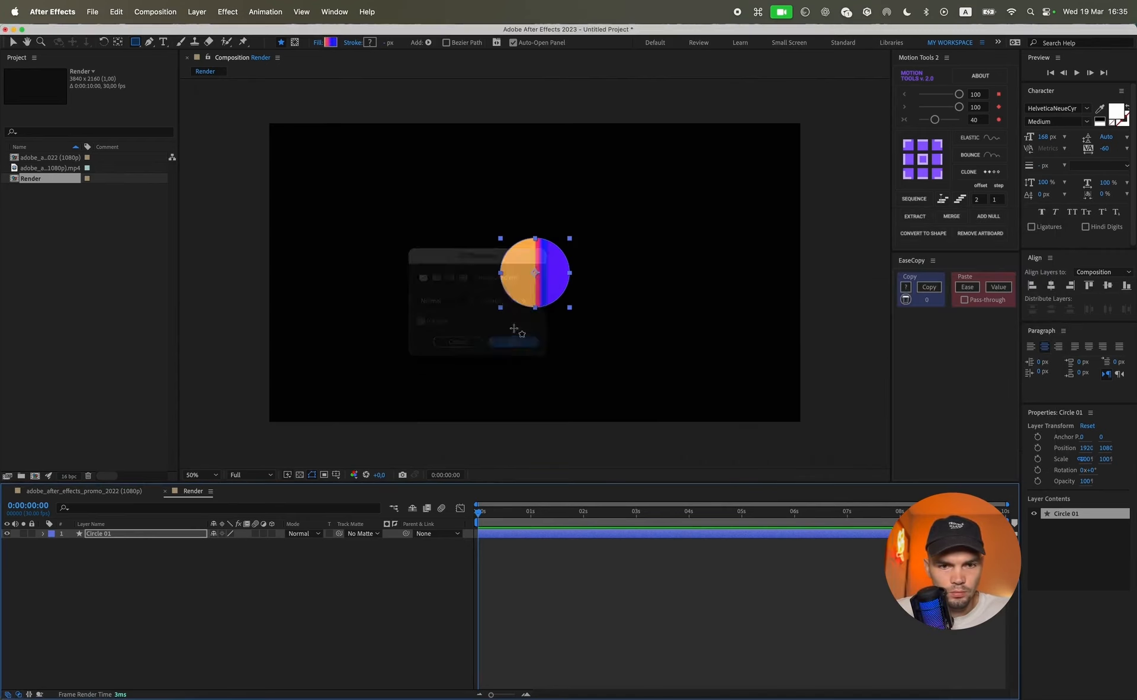
# - Angle the circle's gradient diagonally by setting Gradient Fill 1's start point to -175, 231 and end point to 356, -40
pyautogui.click(43, 534)
pyautogui.click(53, 544)
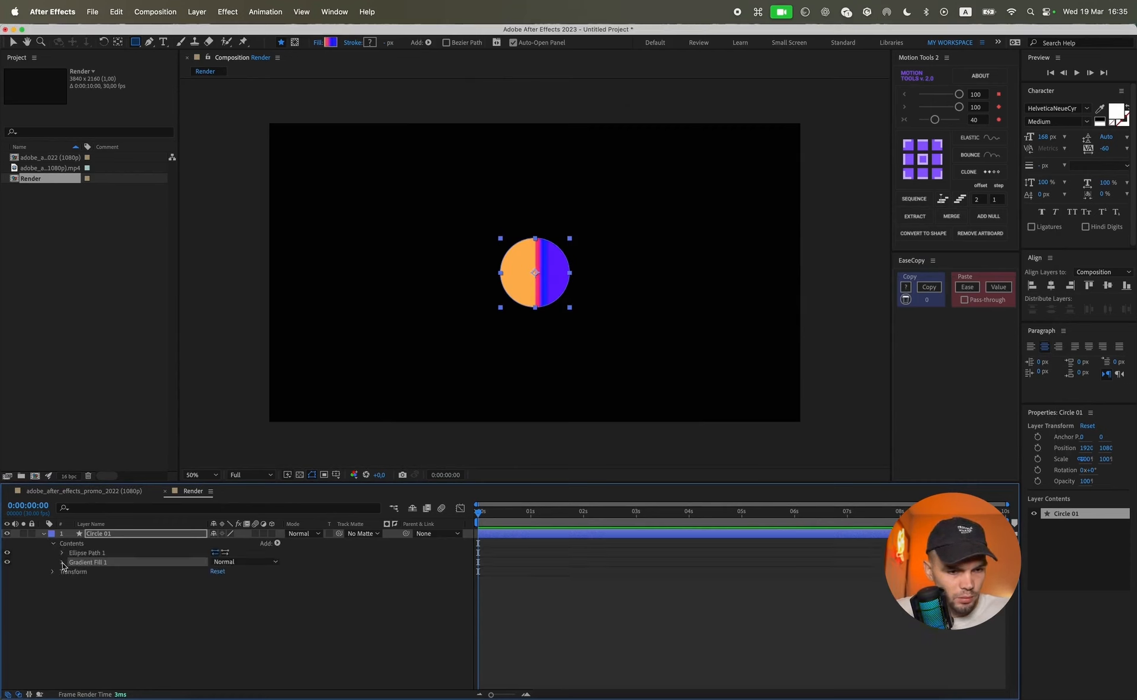
pyautogui.click(62, 562)
pyautogui.moveTo(214, 599); pyautogui.dragTo(388, 574)
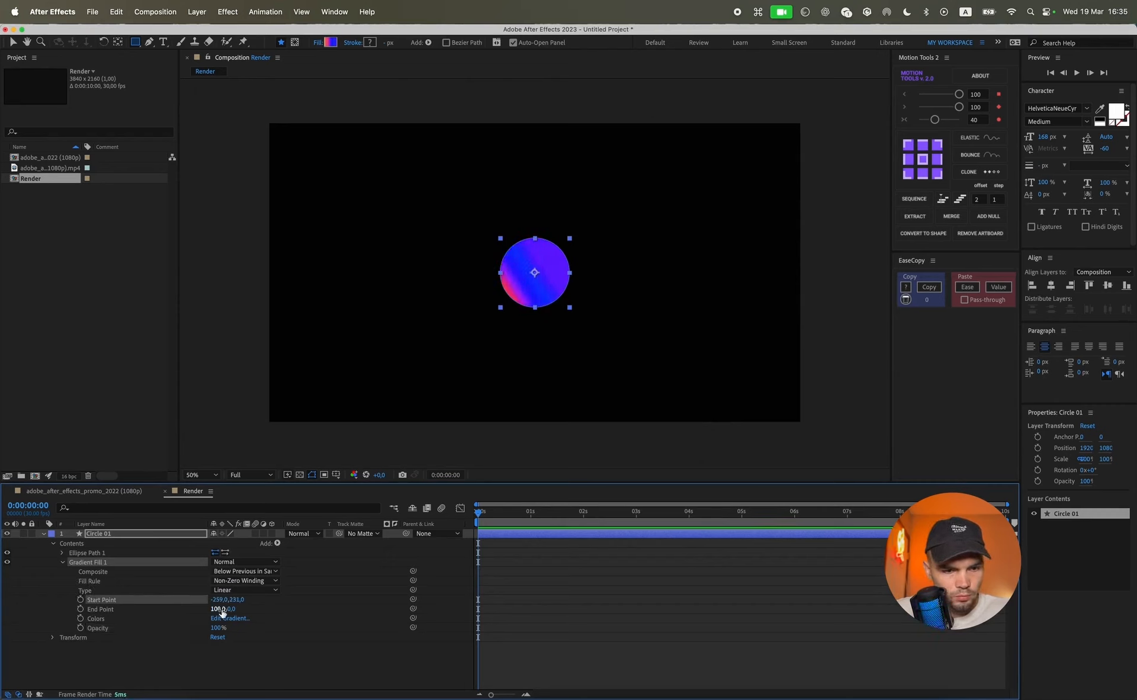
pyautogui.moveTo(221, 609); pyautogui.dragTo(329, 596)
pyautogui.moveTo(229, 610); pyautogui.dragTo(133, 610)
pyautogui.click(486, 575)
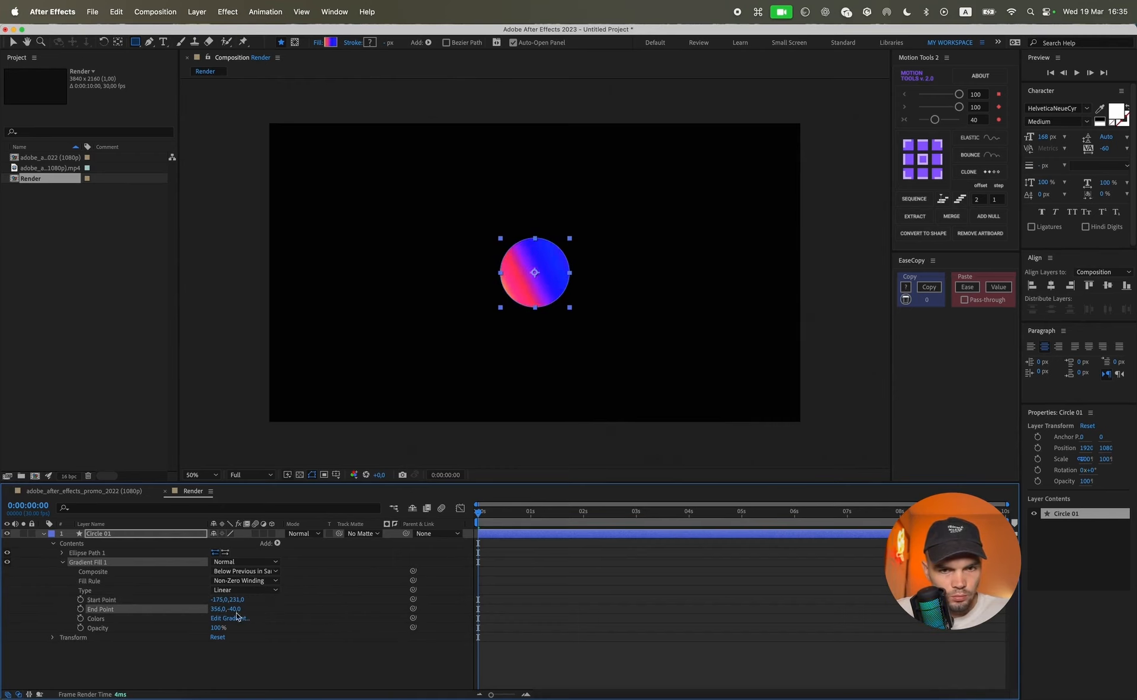
pyautogui.scroll(1, 633, 267)
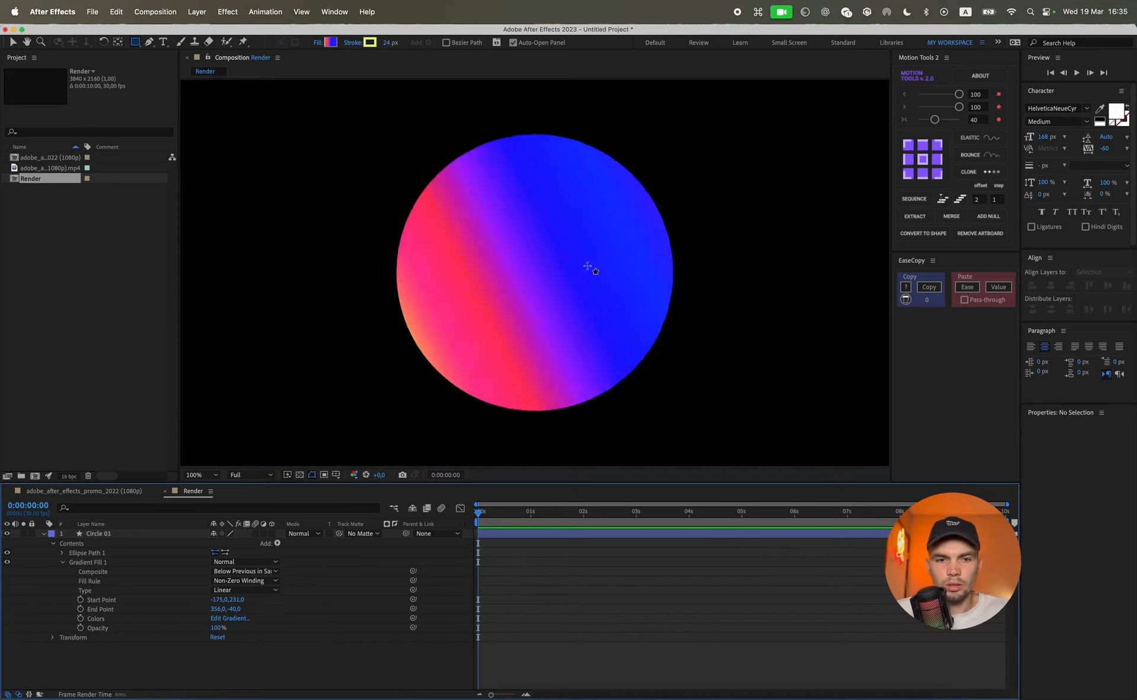
pyautogui.scroll(-1, 590, 267)
pyautogui.press('v')
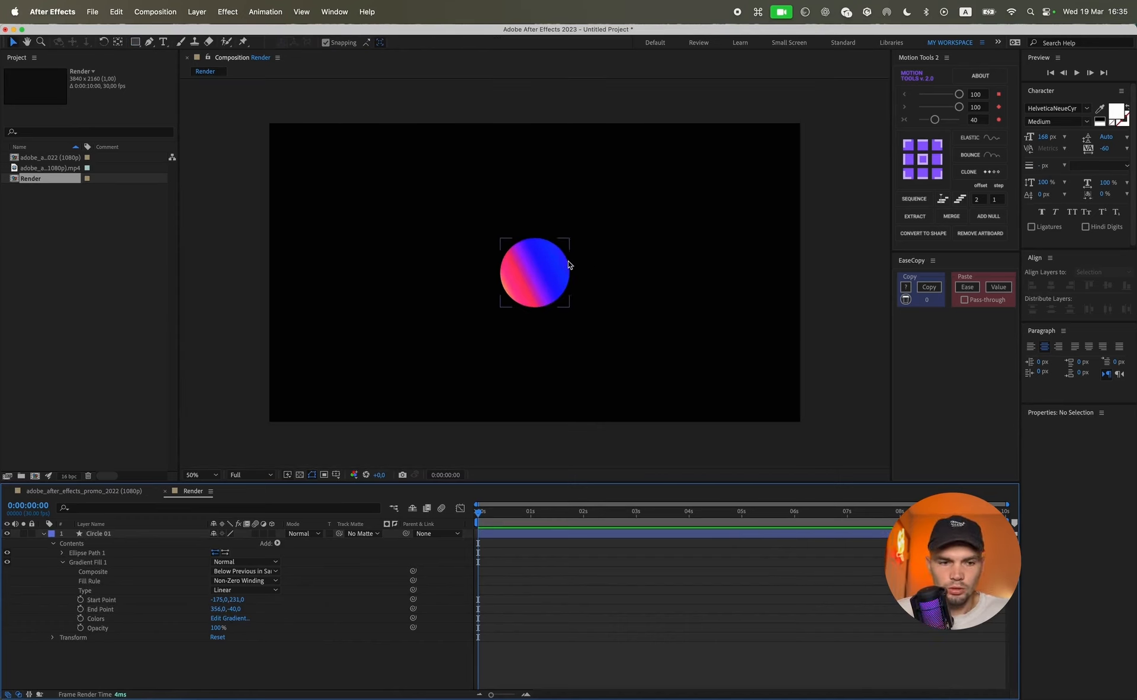
pyautogui.click(43, 535)
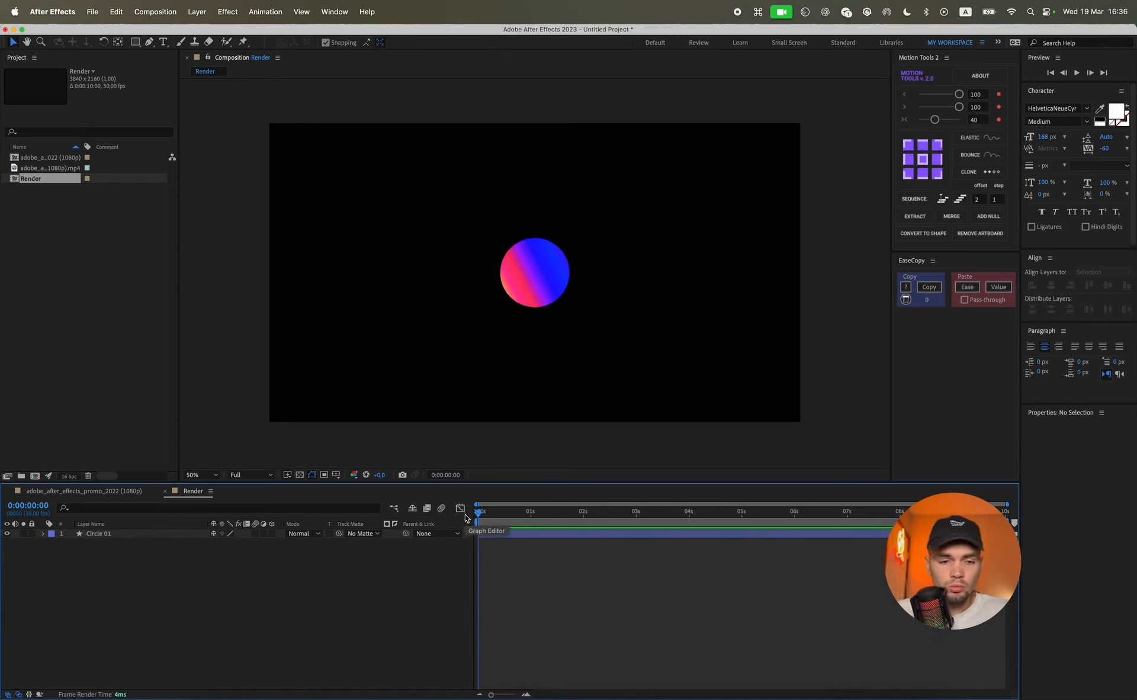
# - Add a scale keyframe to the Circle 01 layer at the start of the composition
pyautogui.click(112, 533)
pyautogui.press('s')
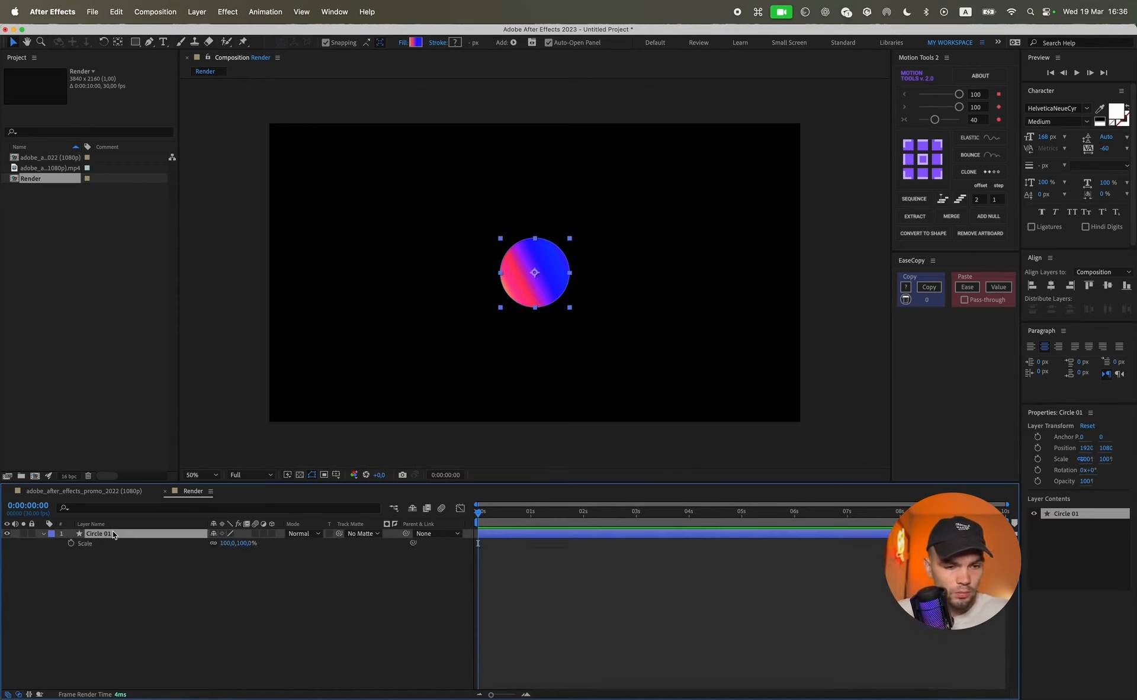
pyautogui.click(71, 543)
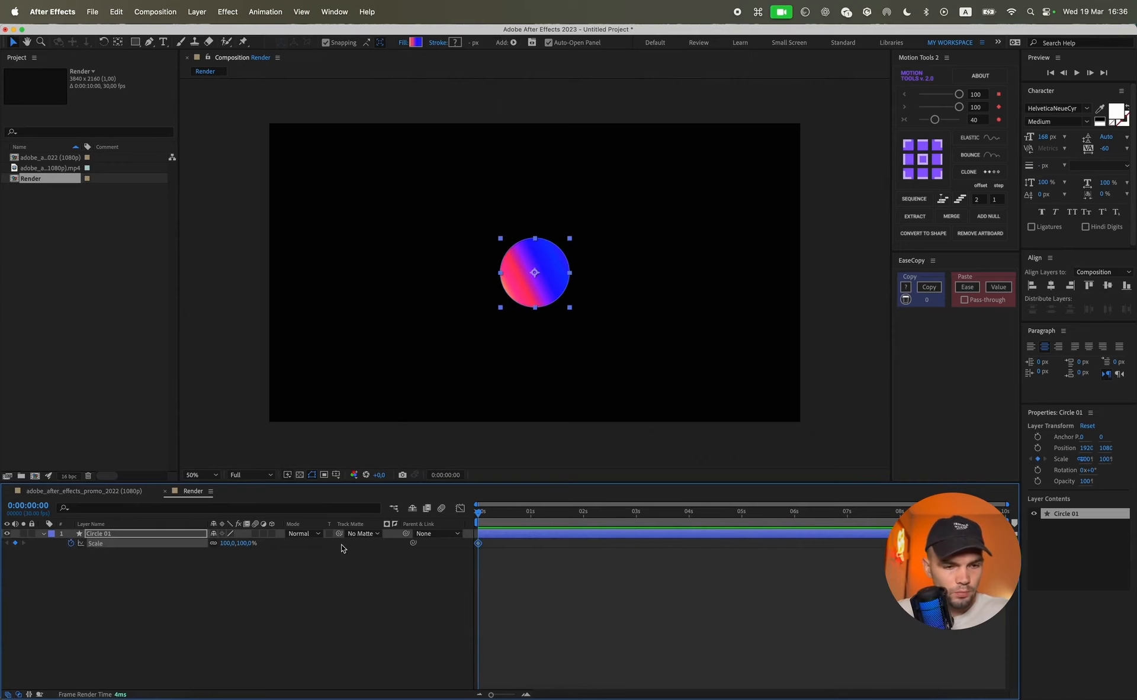
# - Set Circle 01's scale to 300% at 0:00:00:05 to create the second scale keyframe
pyautogui.press('super+Right')
pyautogui.press('super+Right')
pyautogui.press('super+Right')
pyautogui.press('super+Right')
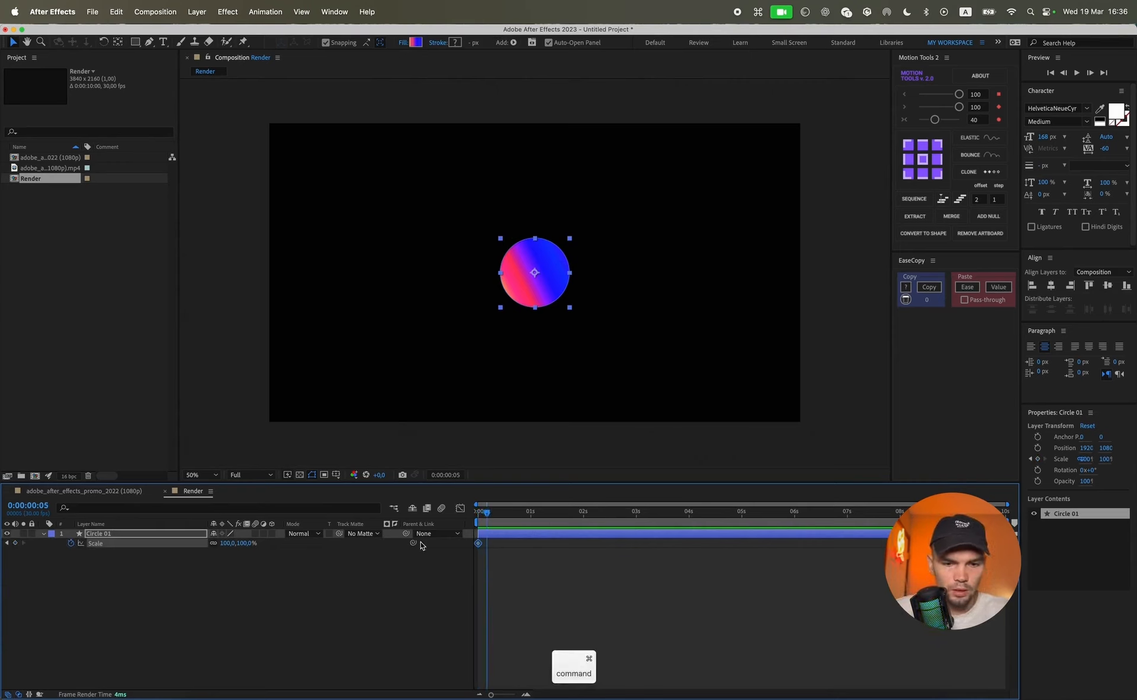
pyautogui.click(229, 543)
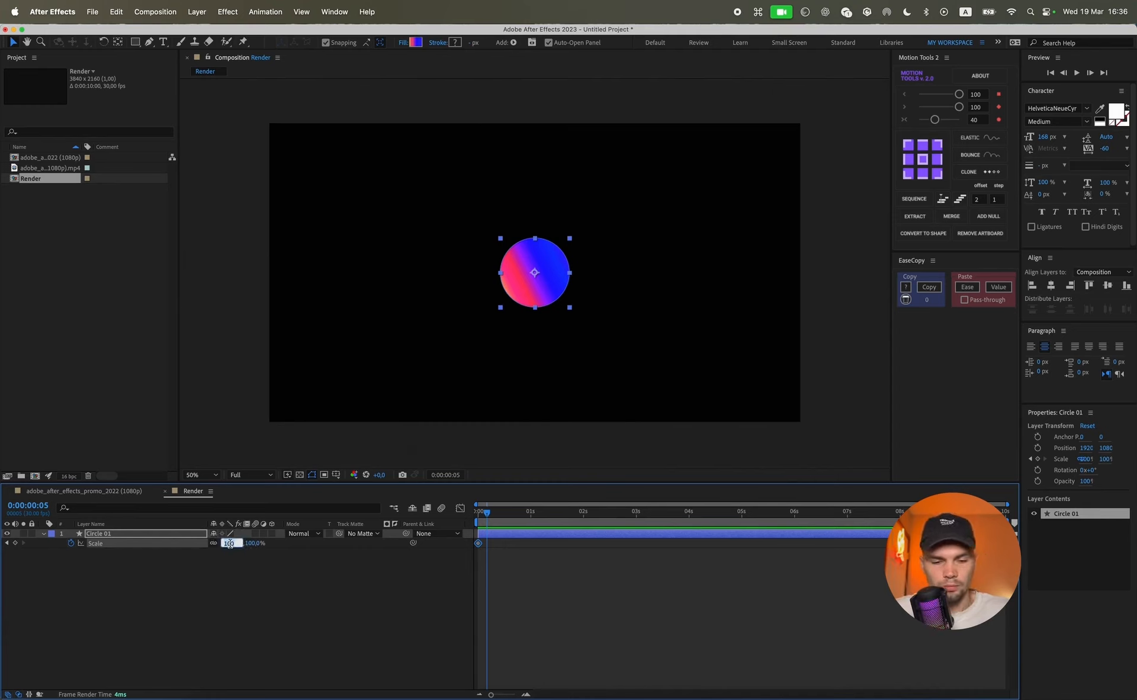
pyautogui.write('300')
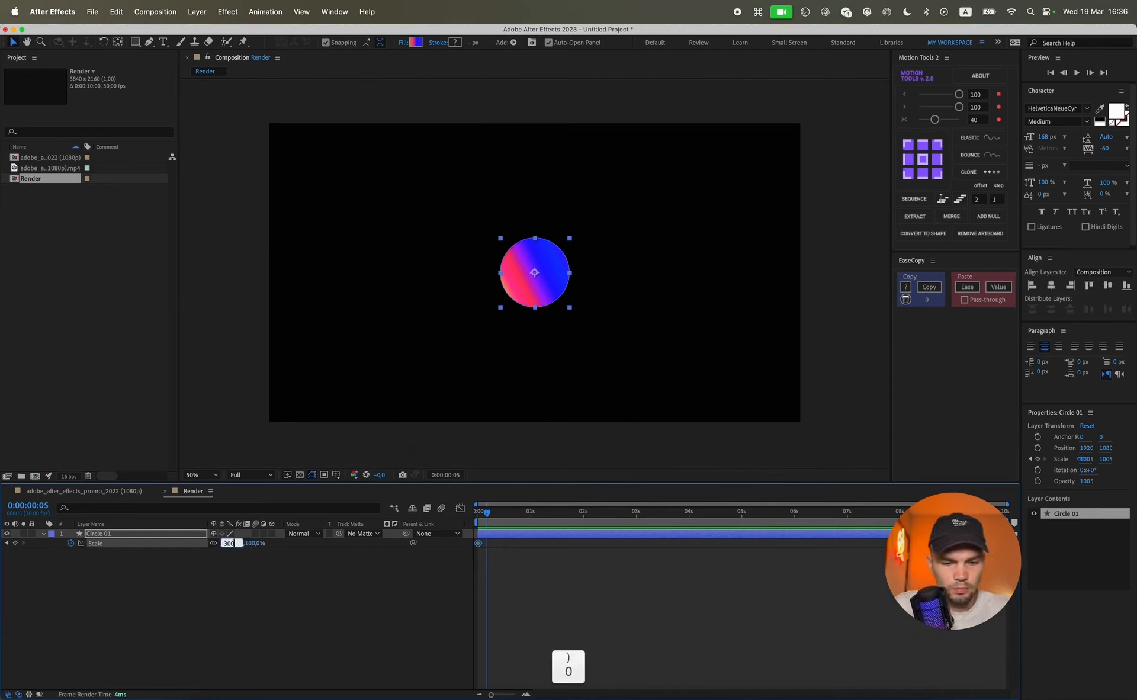
pyautogui.press('Return')
# - Add position keyframes to Circle 01 at 0:00:00:05 and at the composition start, ending on the fifth frame's keyframe
pyautogui.scroll(3, 503, 573)
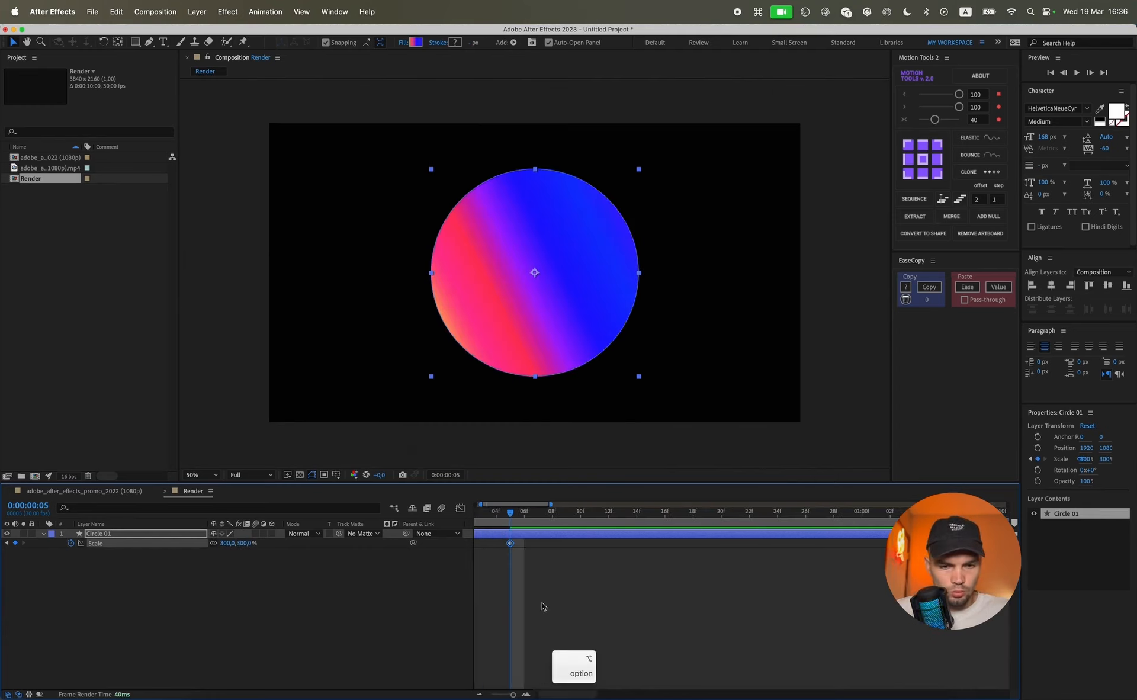
pyautogui.click(513, 694)
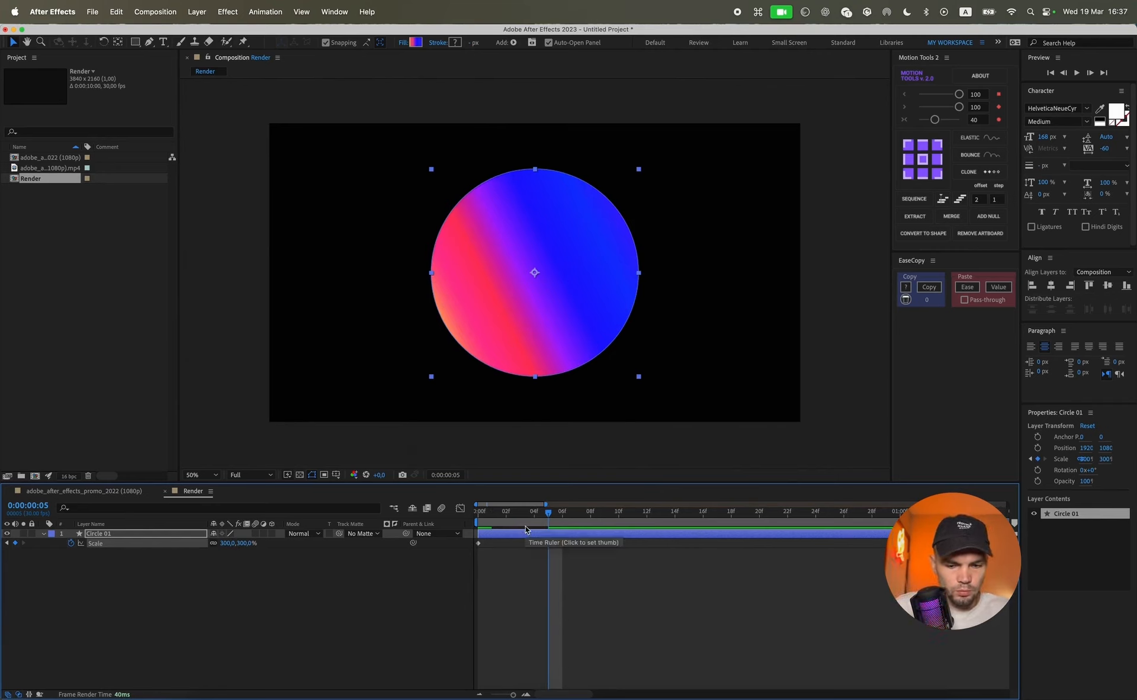
pyautogui.press('shift')
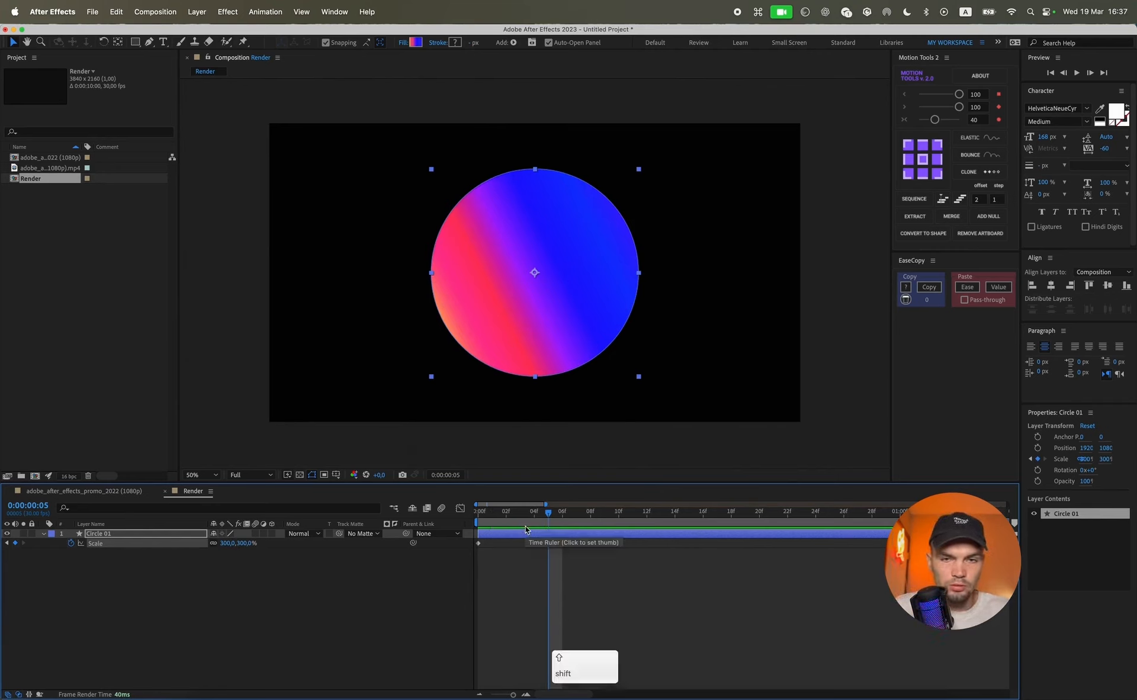
pyautogui.hotkey('shift', 'p')
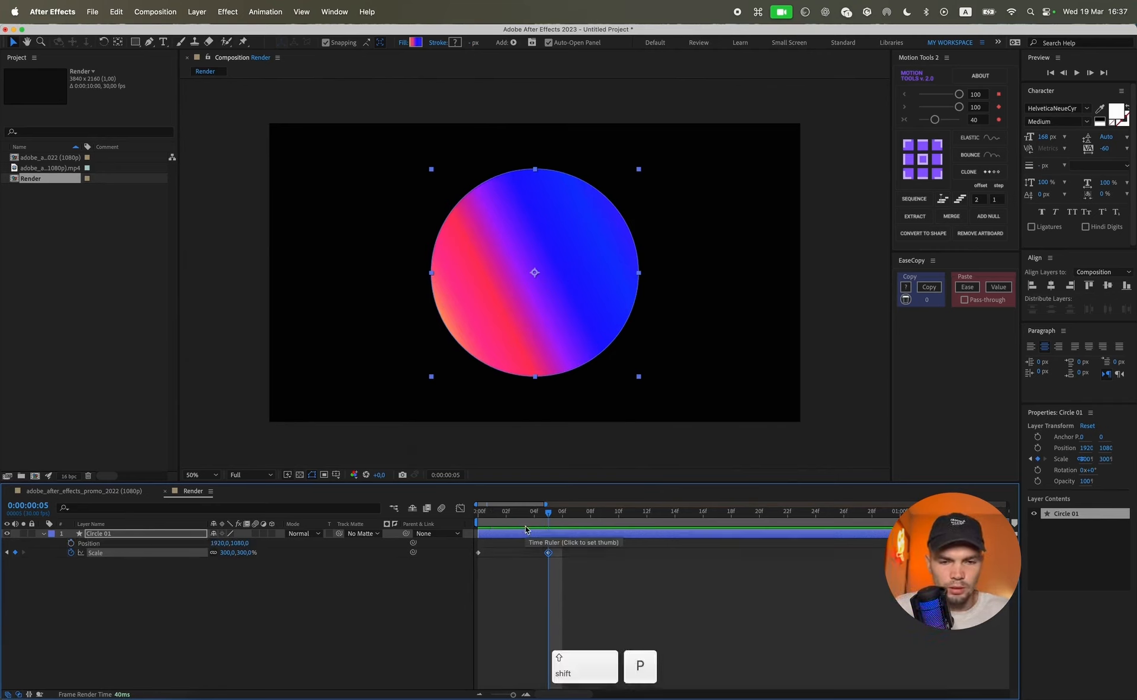
pyautogui.click(71, 542)
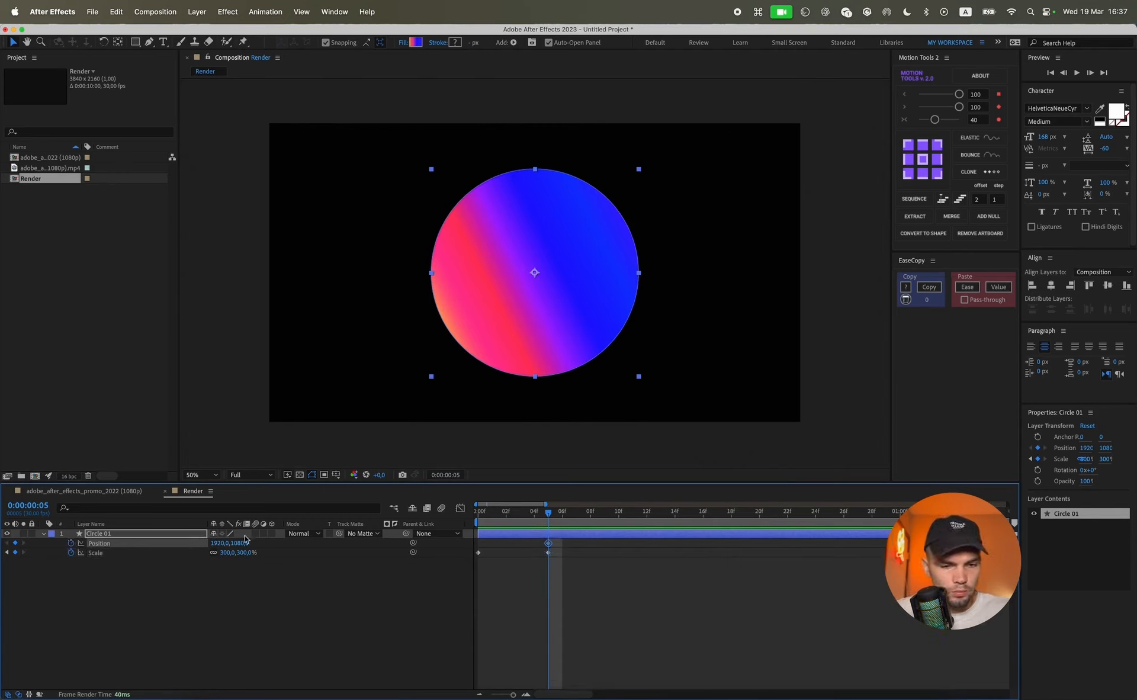
pyautogui.moveTo(539, 520); pyautogui.dragTo(438, 520)
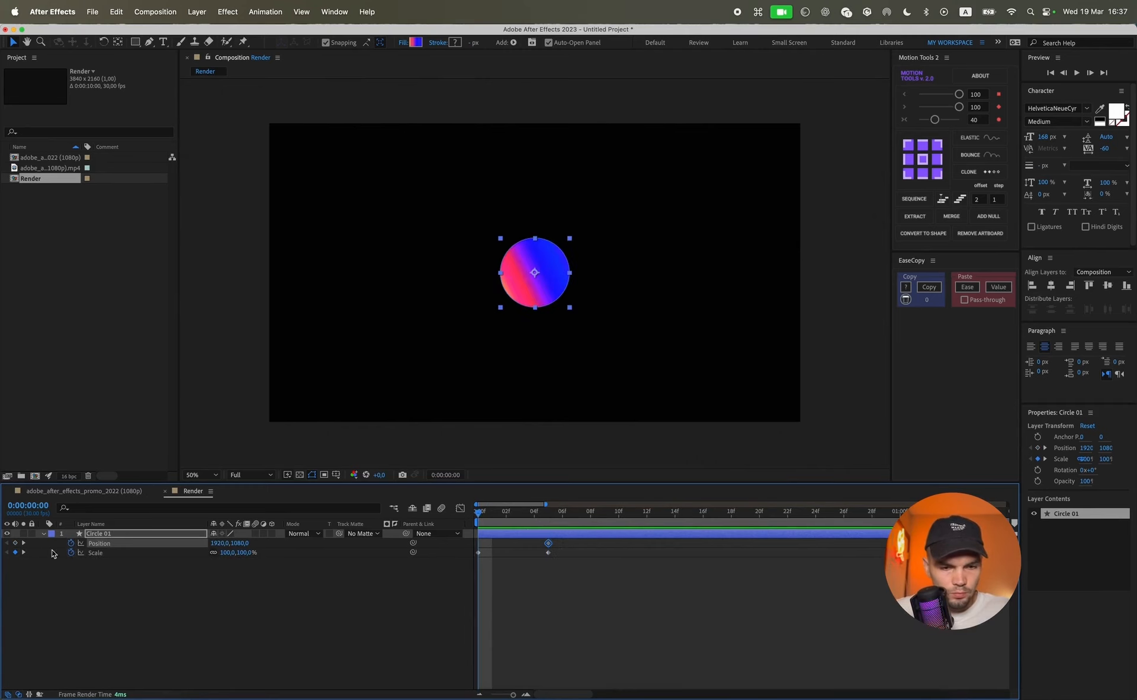
pyautogui.click(23, 543)
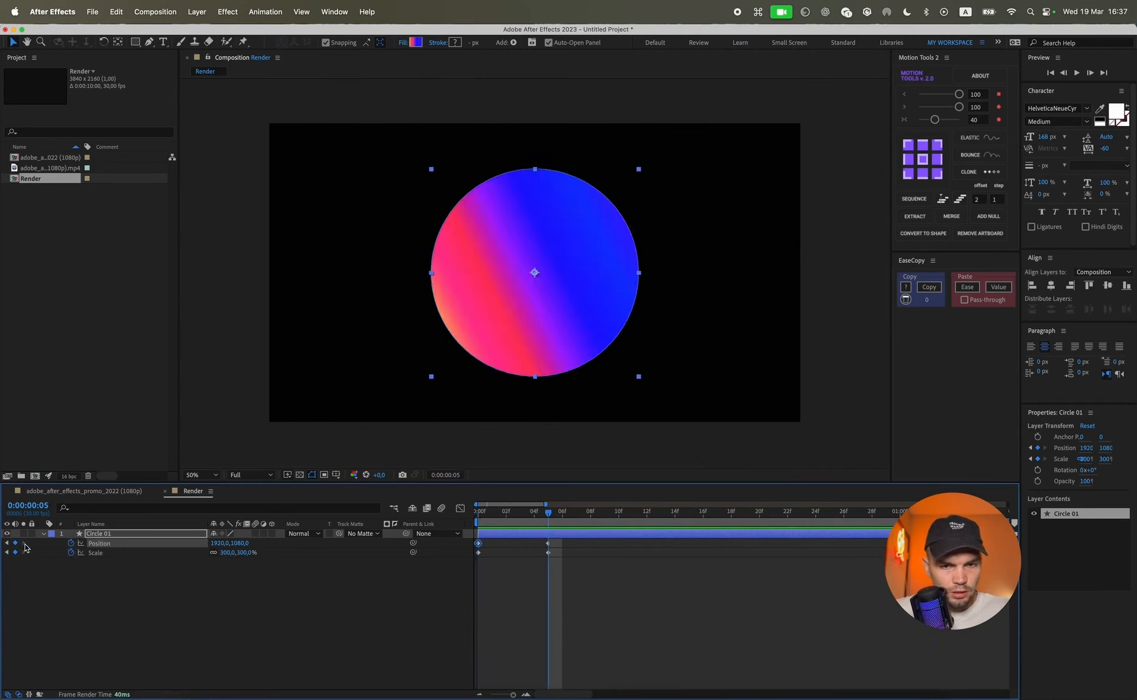
# - Raise Circle 01 to position 1920, 869 at 0:00:00:05 and preview the animation from the start
pyautogui.moveTo(239, 543); pyautogui.dragTo(227, 543)
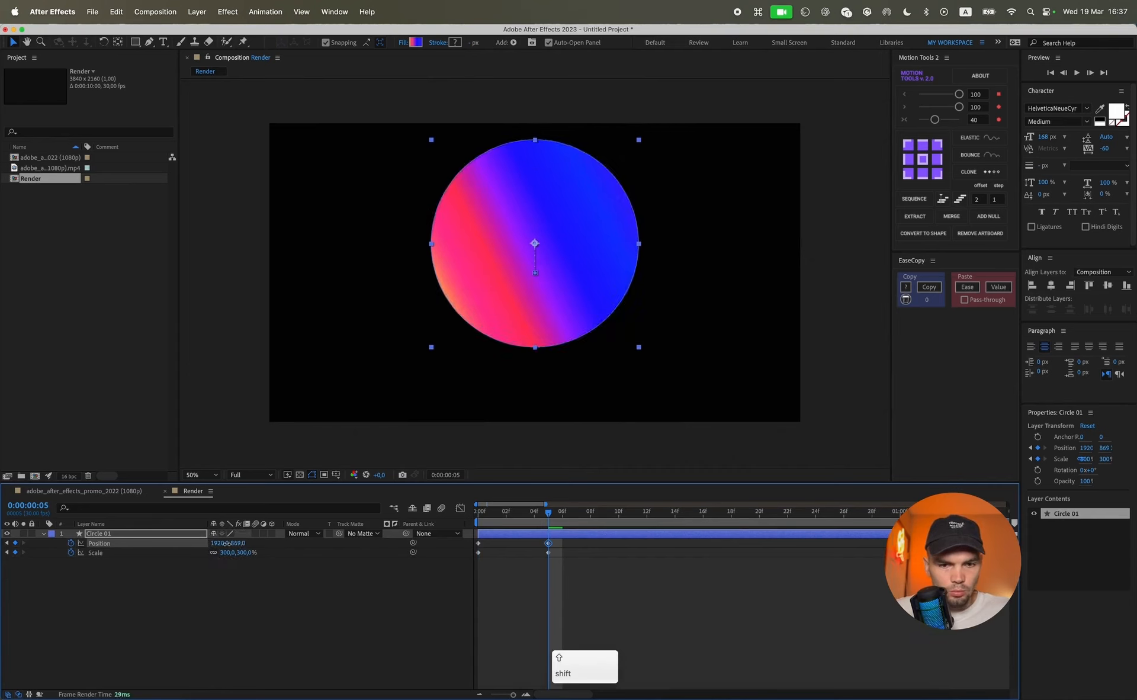
pyautogui.click(526, 590)
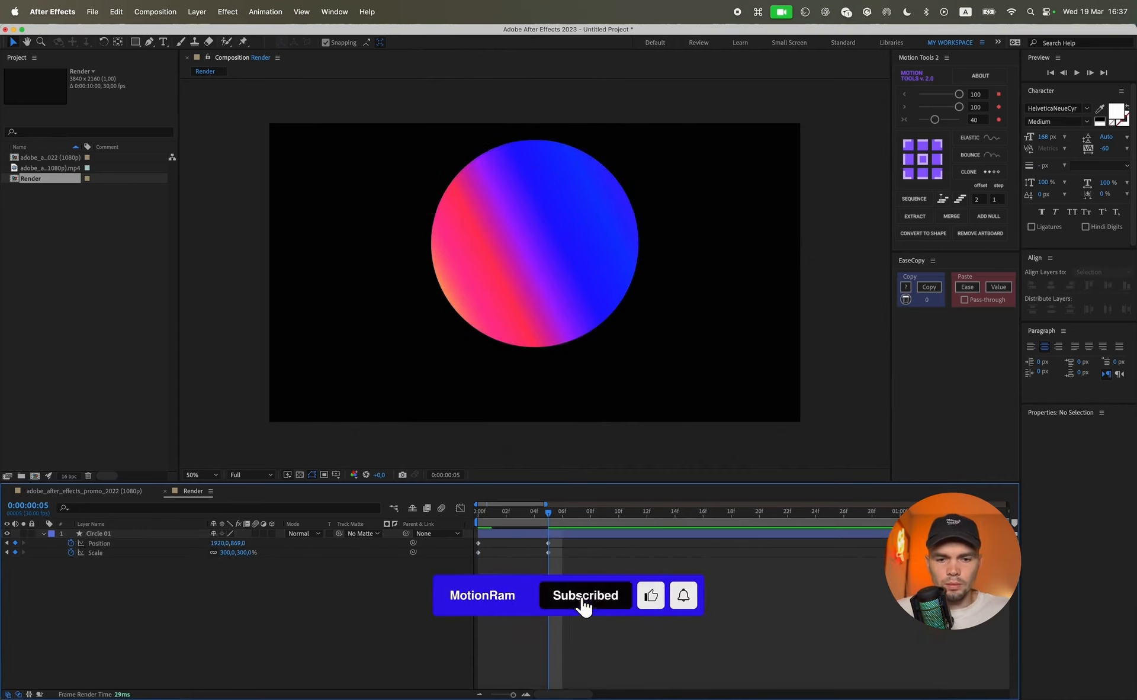
pyautogui.moveTo(548, 511); pyautogui.dragTo(450, 521)
pyautogui.press('space')
pyautogui.press('space')
# - Move Circle 01's second position and scale keyframes to 0:00:00:10 and play the animation
pyautogui.moveTo(612, 520)
pyautogui.mouseDown()
pyautogui.moveTo(589, 515)
pyautogui.moveTo(619, 514)
pyautogui.mouseUp()
pyautogui.click(571, 551)
pyautogui.moveTo(571, 550); pyautogui.dragTo(611, 544)
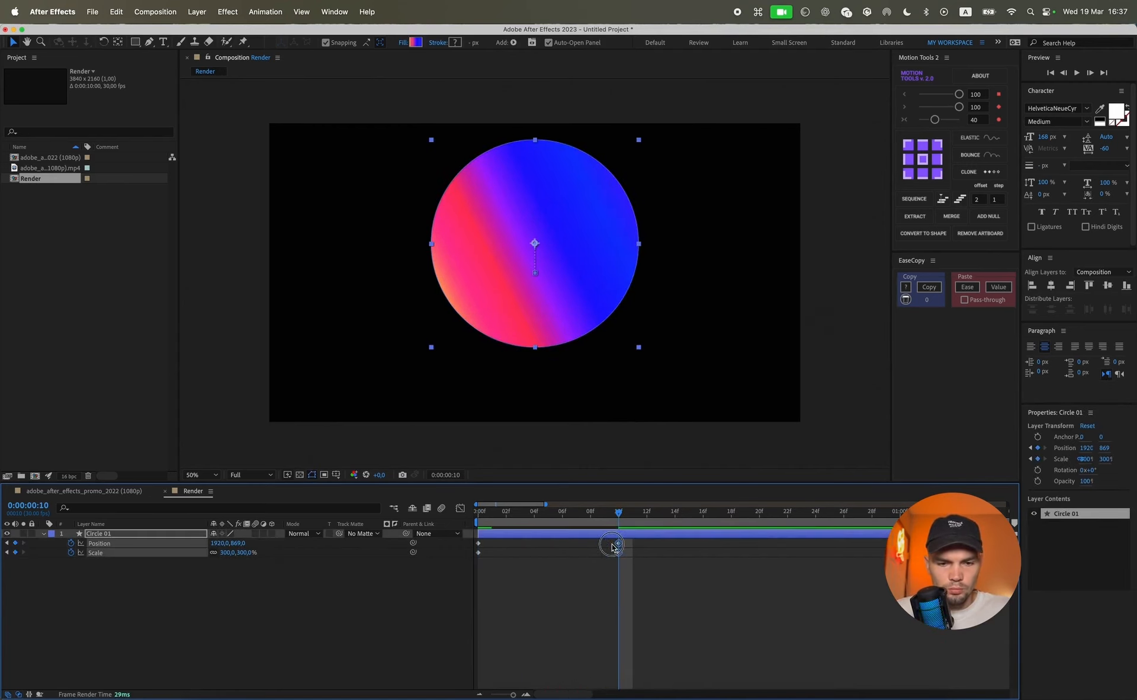
pyautogui.click(539, 572)
pyautogui.press('space')
# - Apply an ease of 85 to all Circle 01 keyframes with Motion Tools, then check the speed graph and preview
pyautogui.moveTo(708, 570); pyautogui.dragTo(438, 521)
pyautogui.click(953, 123)
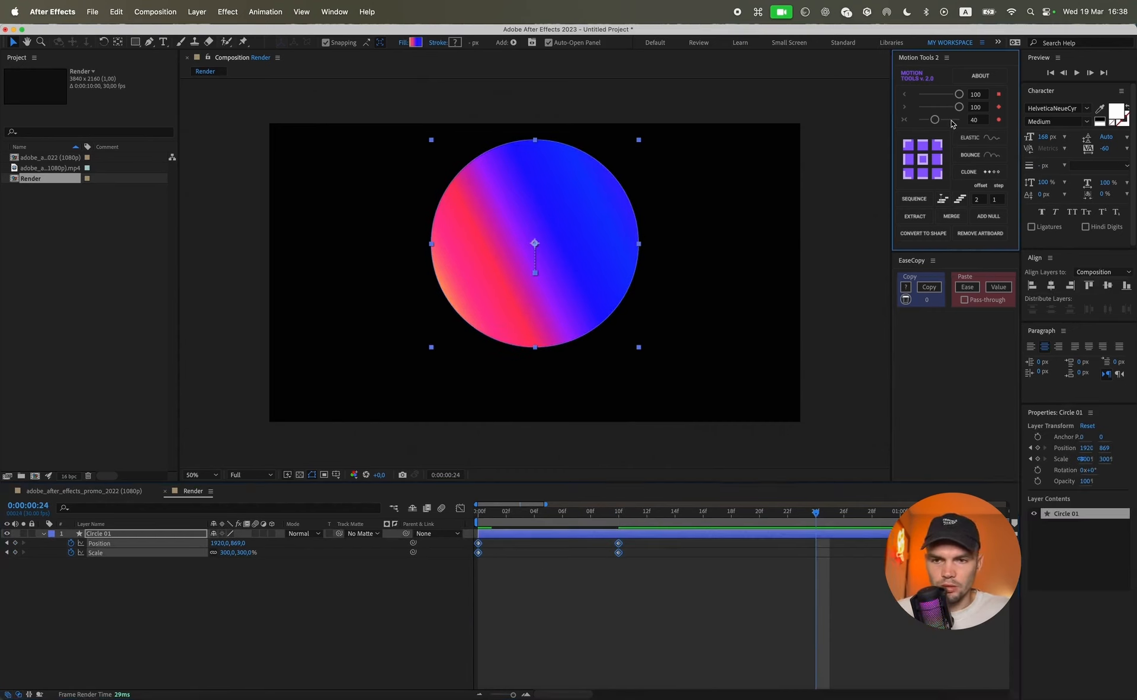
pyautogui.doubleClick(974, 120)
pyautogui.write('85')
pyautogui.press('Return')
pyautogui.click(459, 507)
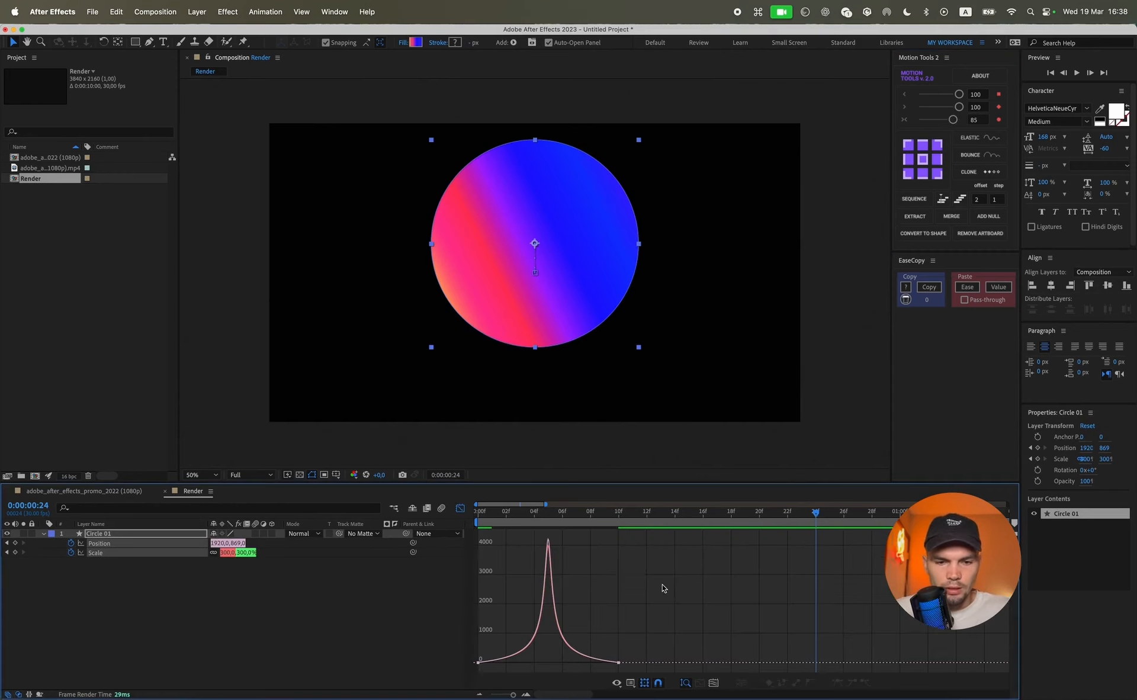
pyautogui.press('space')
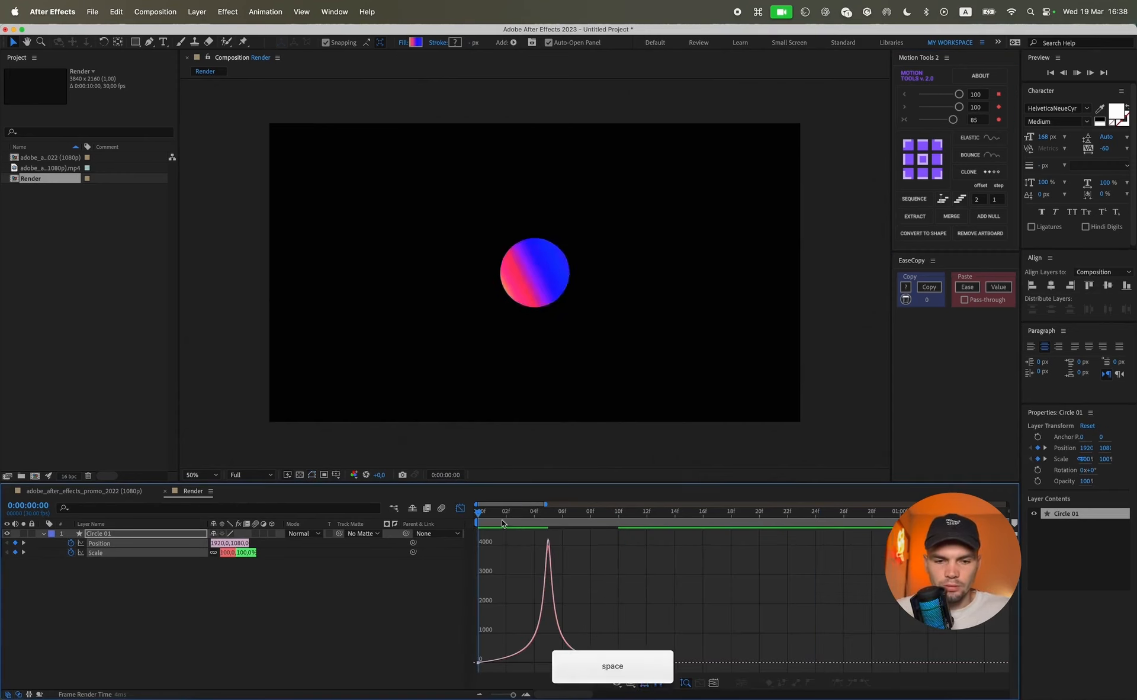
pyautogui.press('space')
pyautogui.click(460, 508)
pyautogui.click(582, 581)
# - Add a parent null for the Circle 01 layer at 0:00:00:07 using Motion Tools
pyautogui.moveTo(561, 513); pyautogui.dragTo(577, 514)
pyautogui.click(107, 534)
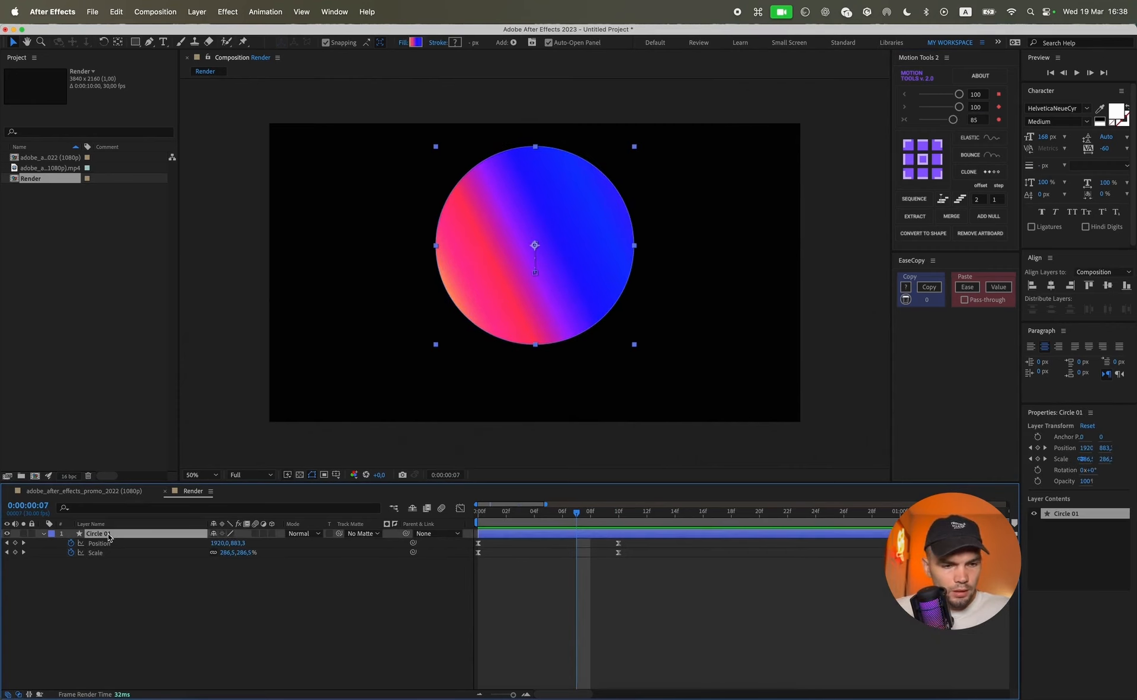
pyautogui.click(208, 588)
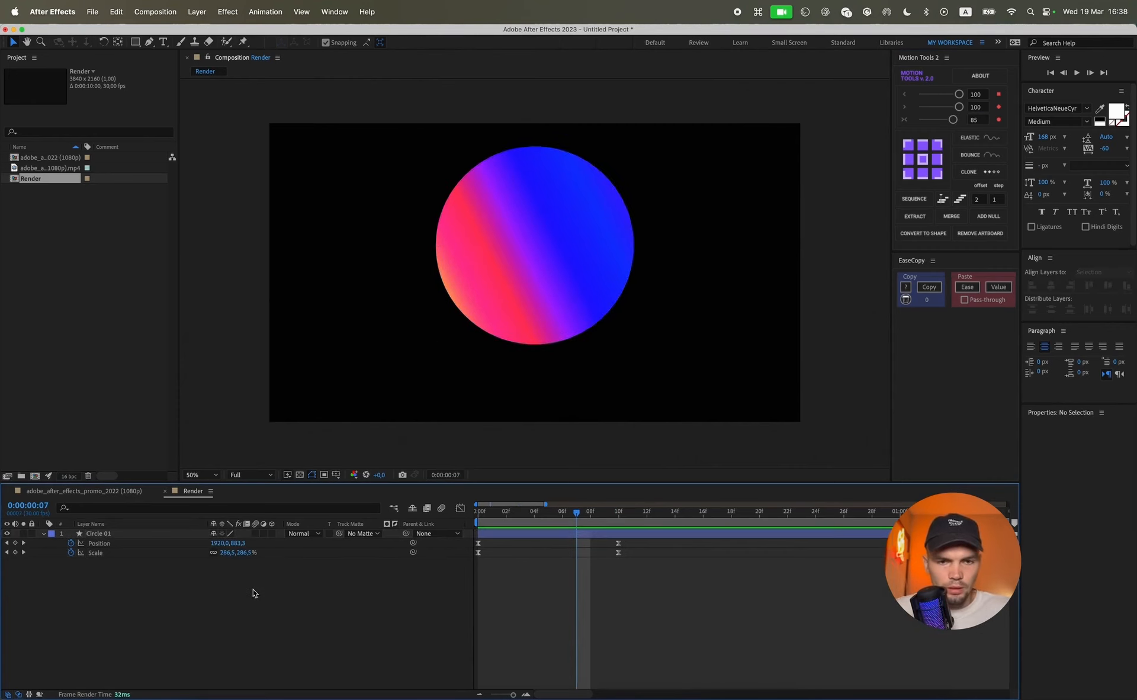
pyautogui.click(133, 537)
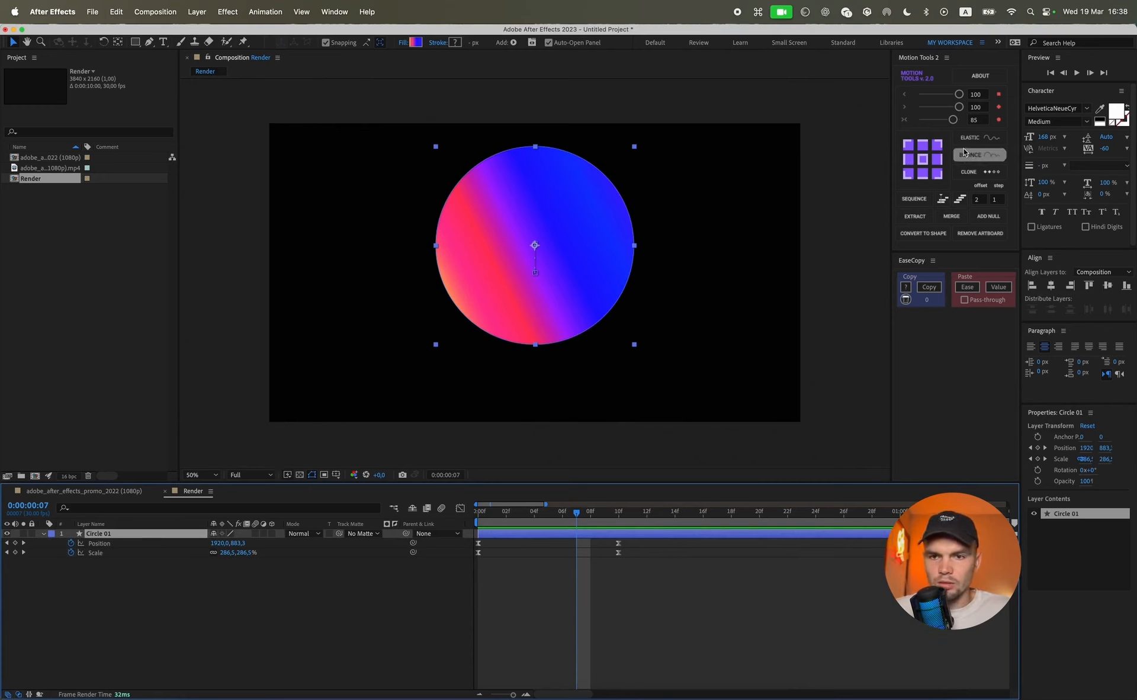
pyautogui.click(989, 216)
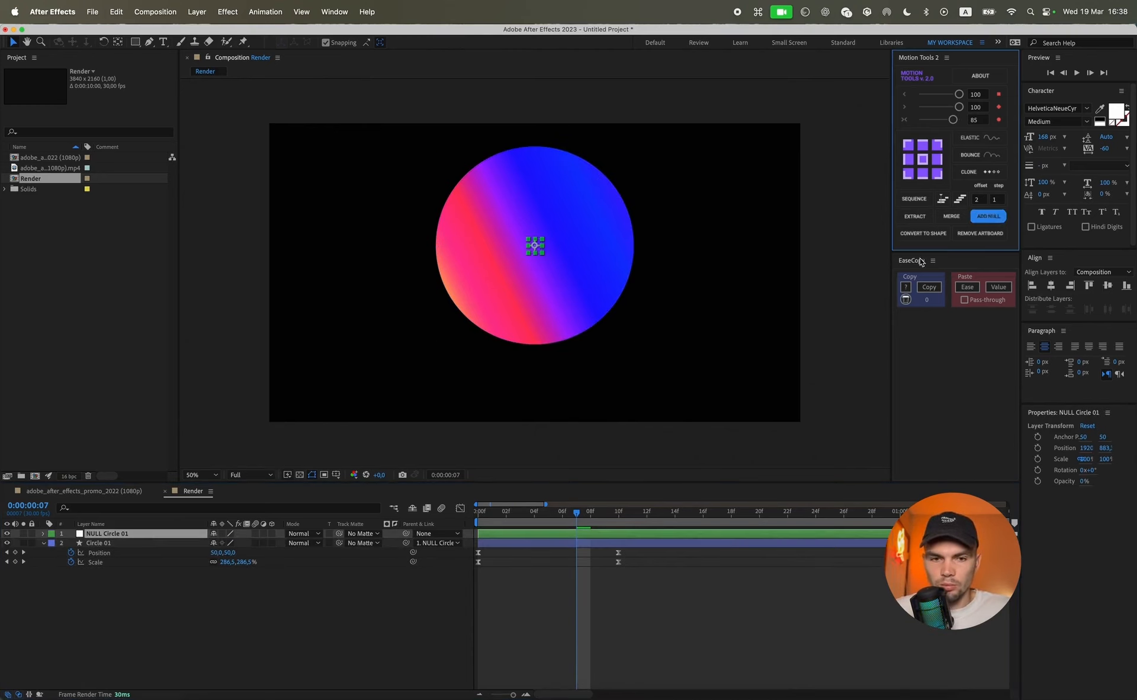
# - Start the null layer at 0:00:00:06, add a position keyframe there, and rename the layer p1
pyautogui.press('[')
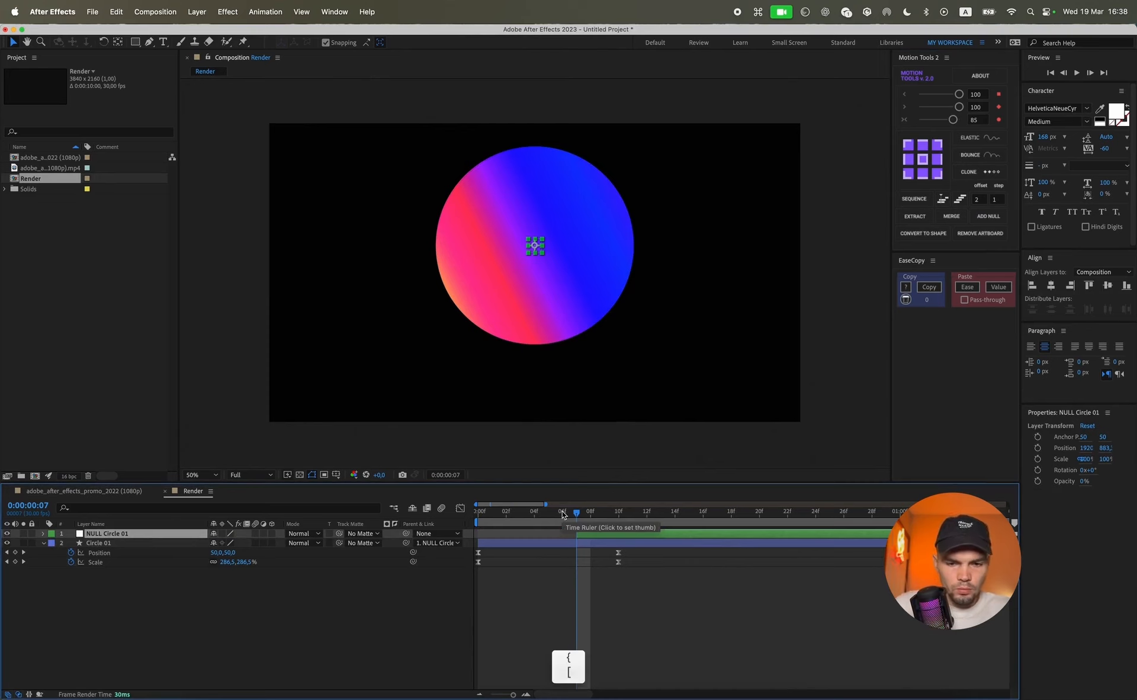
pyautogui.click(561, 516)
pyautogui.press('[')
pyautogui.press('p')
pyautogui.click(71, 543)
pyautogui.write('p1')
pyautogui.press('Return')
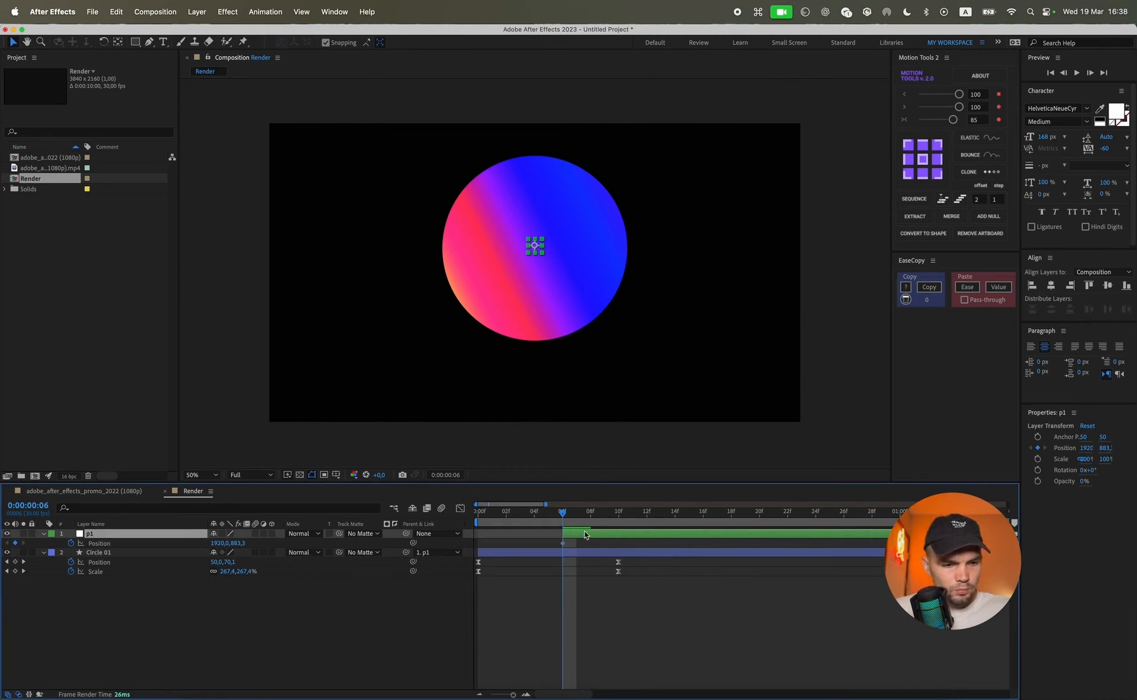
# - Lower the p1 null to a Y position of about 1143 at 0:00:01:20 to create its second position keyframe
pyautogui.press('-')
pyautogui.click(542, 512)
pyautogui.moveTo(543, 516); pyautogui.dragTo(877, 524)
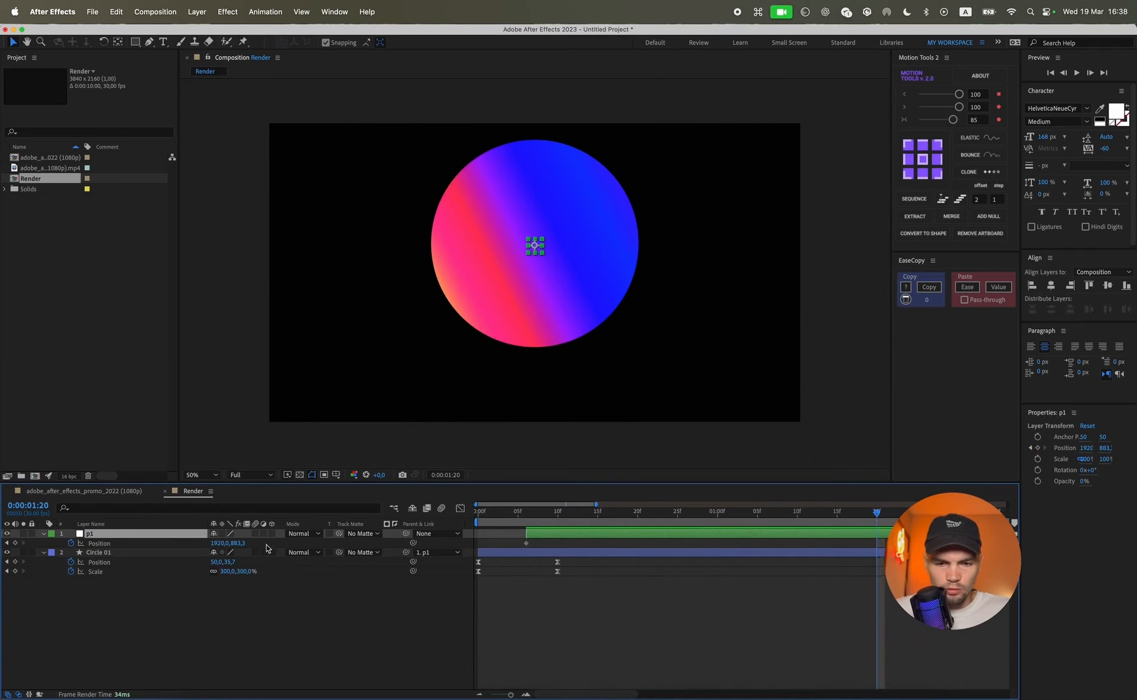
pyautogui.moveTo(237, 542); pyautogui.dragTo(250, 544)
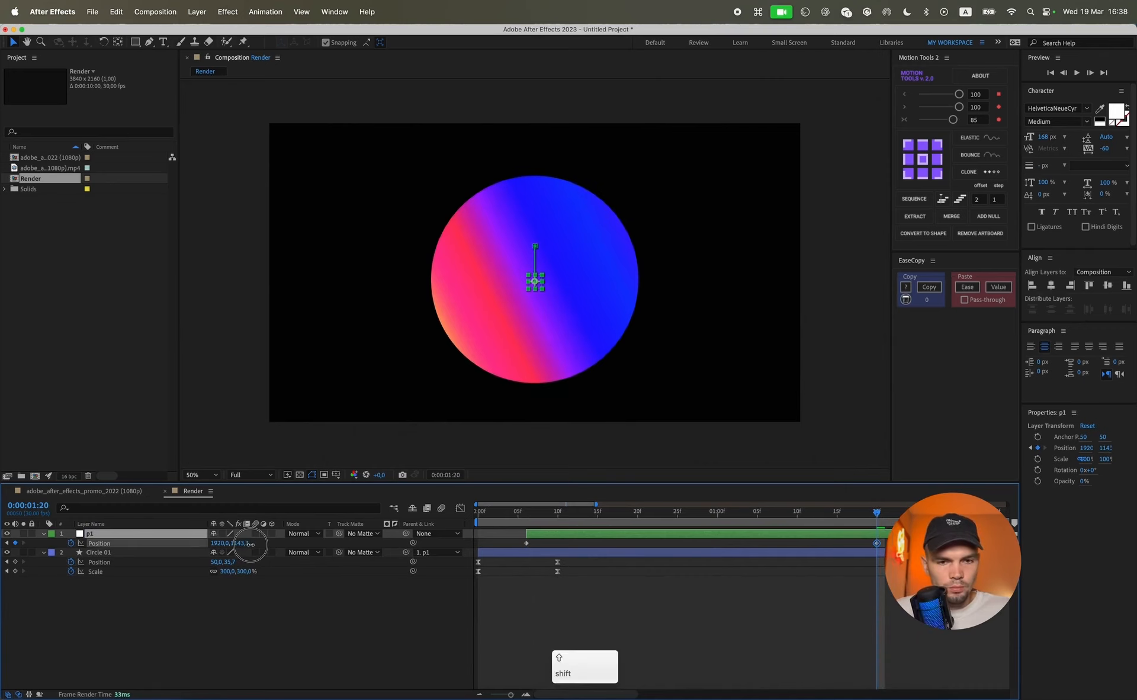
pyautogui.click(711, 611)
# - At 0:00:00:10, set Circle 01's position to 50, 171.7 and its scale to 400%
pyautogui.click(557, 513)
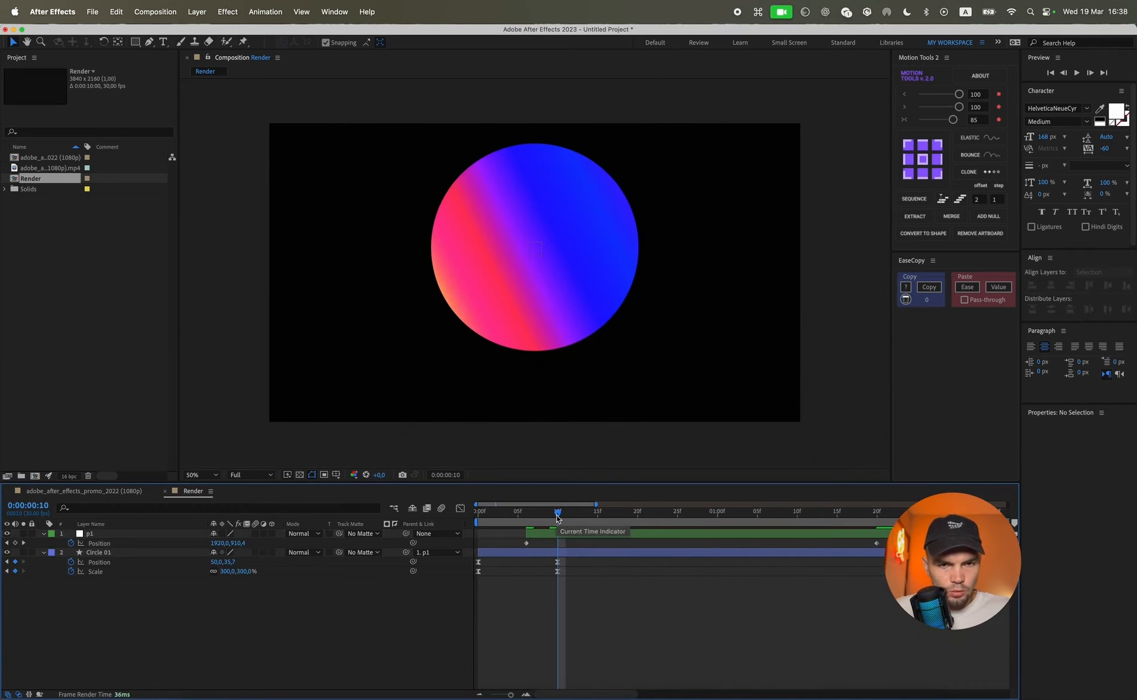
pyautogui.moveTo(230, 562); pyautogui.dragTo(286, 572)
pyautogui.moveTo(289, 573); pyautogui.dragTo(292, 571)
pyautogui.click(245, 572)
pyautogui.write('400')
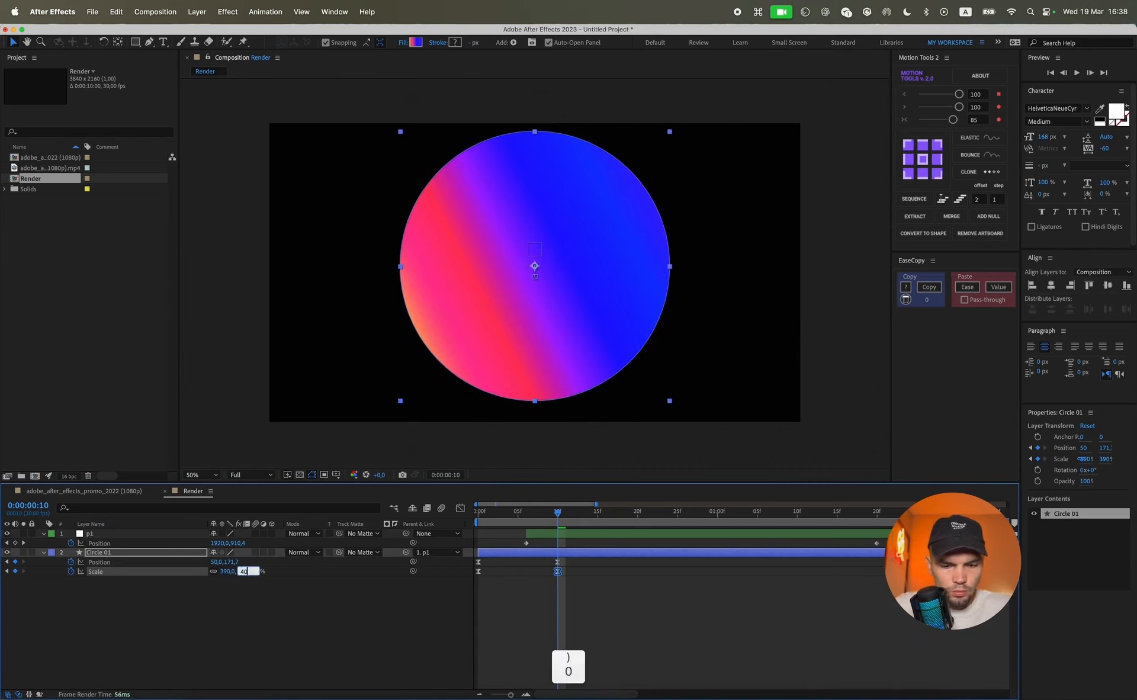
pyautogui.press('Return')
# - Set p1's position to 1920, 1920.3 at 0:00:01:20 and apply Easy Ease to its position keyframes
pyautogui.moveTo(571, 518); pyautogui.dragTo(877, 512)
pyautogui.moveTo(238, 543); pyautogui.dragTo(278, 542)
pyautogui.click(513, 552)
pyautogui.moveTo(514, 551); pyautogui.dragTo(512, 550)
pyautogui.press('F9')
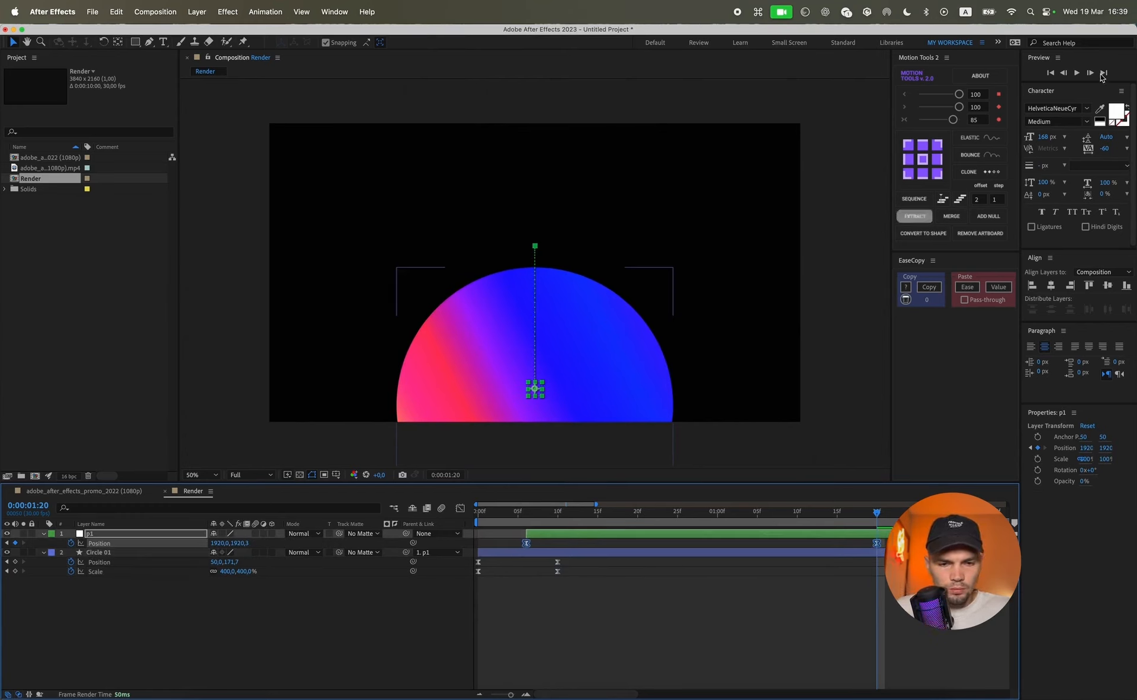
# - Apply an ease of 85 to p1's position keyframes with Motion Tools and preview from the start
pyautogui.click(954, 121)
pyautogui.click(971, 120)
pyautogui.write('85')
pyautogui.press('Return')
pyautogui.click(572, 635)
pyautogui.moveTo(525, 511); pyautogui.dragTo(477, 512)
pyautogui.press('space')
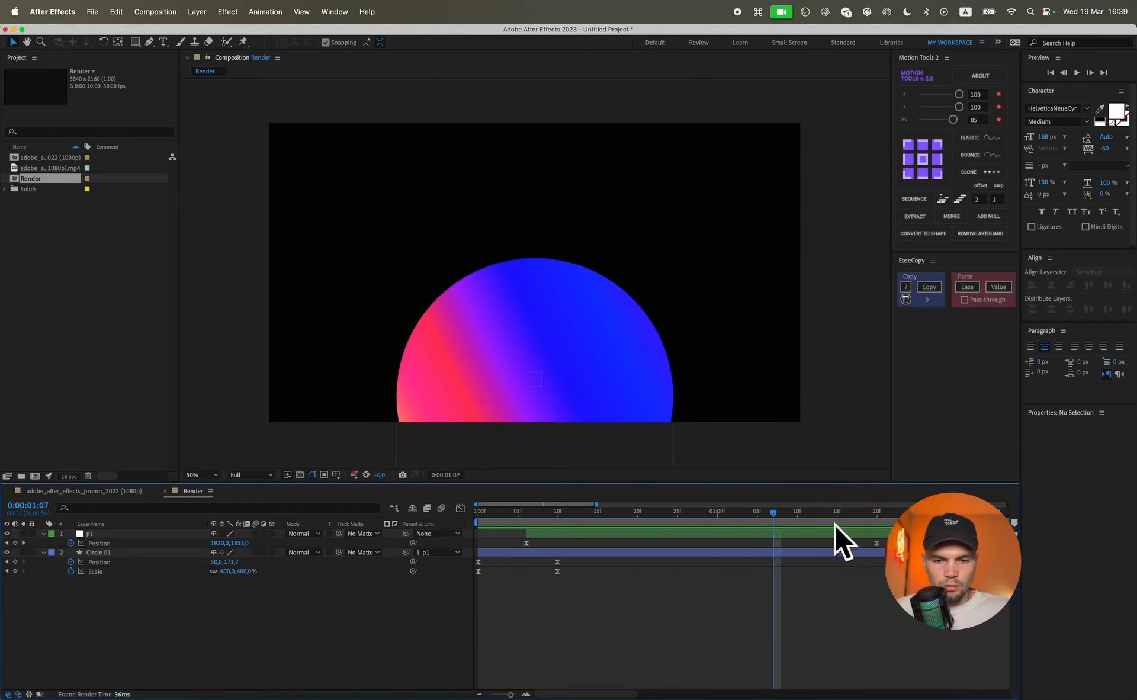
# - Move p1's final position keyframe to 0:00:01:05 and play the animation from the start
pyautogui.moveTo(757, 519); pyautogui.dragTo(717, 520)
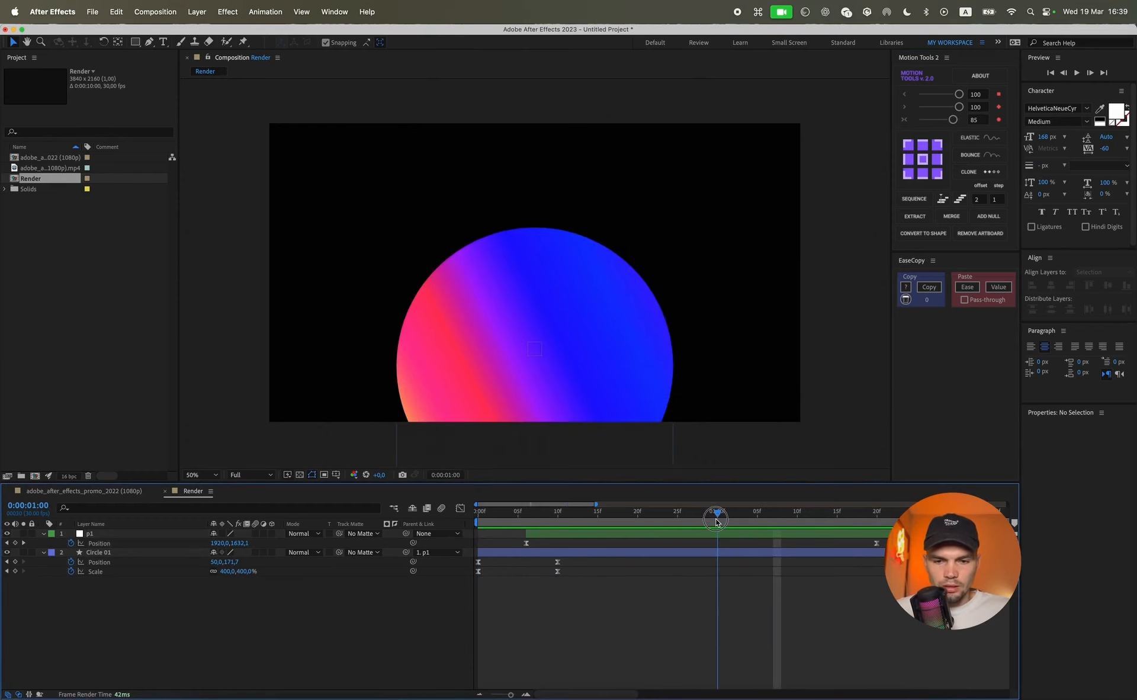
pyautogui.click(757, 512)
pyautogui.moveTo(876, 543); pyautogui.dragTo(758, 546)
pyautogui.moveTo(598, 585); pyautogui.dragTo(392, 548)
pyautogui.click(478, 514)
pyautogui.press('space')
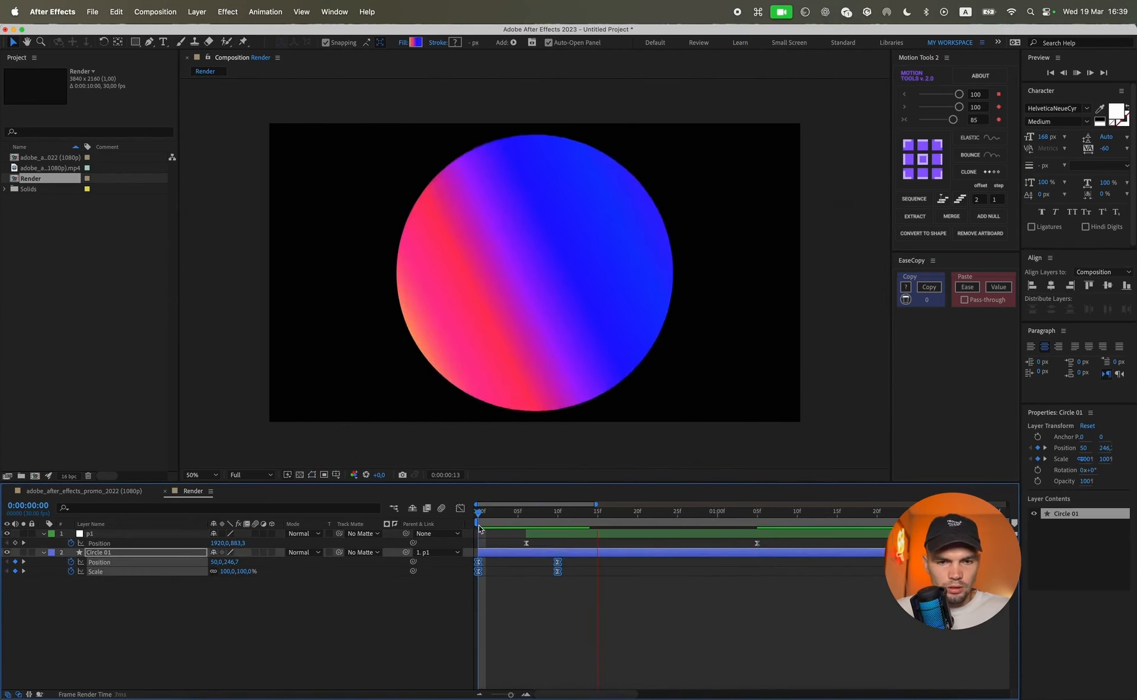
# - Inspect the speed graph of Circle 01's keyframes, then move its final position and scale keyframes to 0:00:00:20
pyautogui.press('space')
pyautogui.click(461, 508)
pyautogui.moveTo(590, 640); pyautogui.dragTo(506, 662)
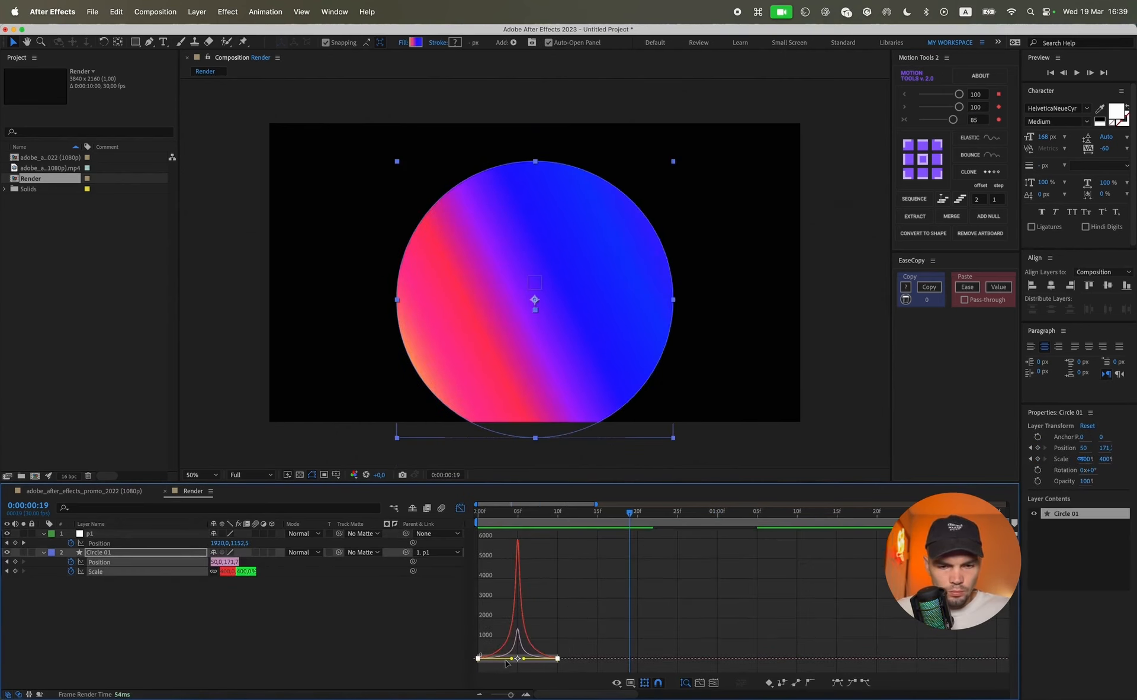
pyautogui.click(460, 508)
pyautogui.moveTo(576, 583); pyautogui.dragTo(638, 565)
pyautogui.click(635, 512)
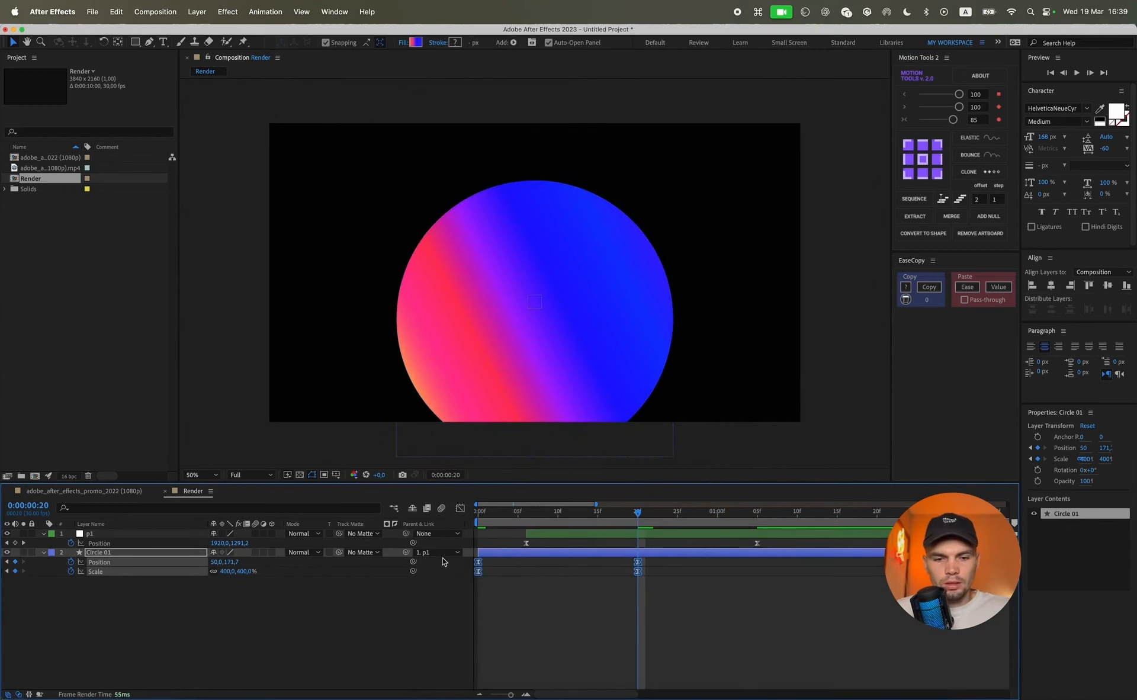
# - Easy Ease Circle 01's keyframes and reshape their speed graph to peak early with a long slowdown, then preview
pyautogui.hotkey('shift', 'F3')
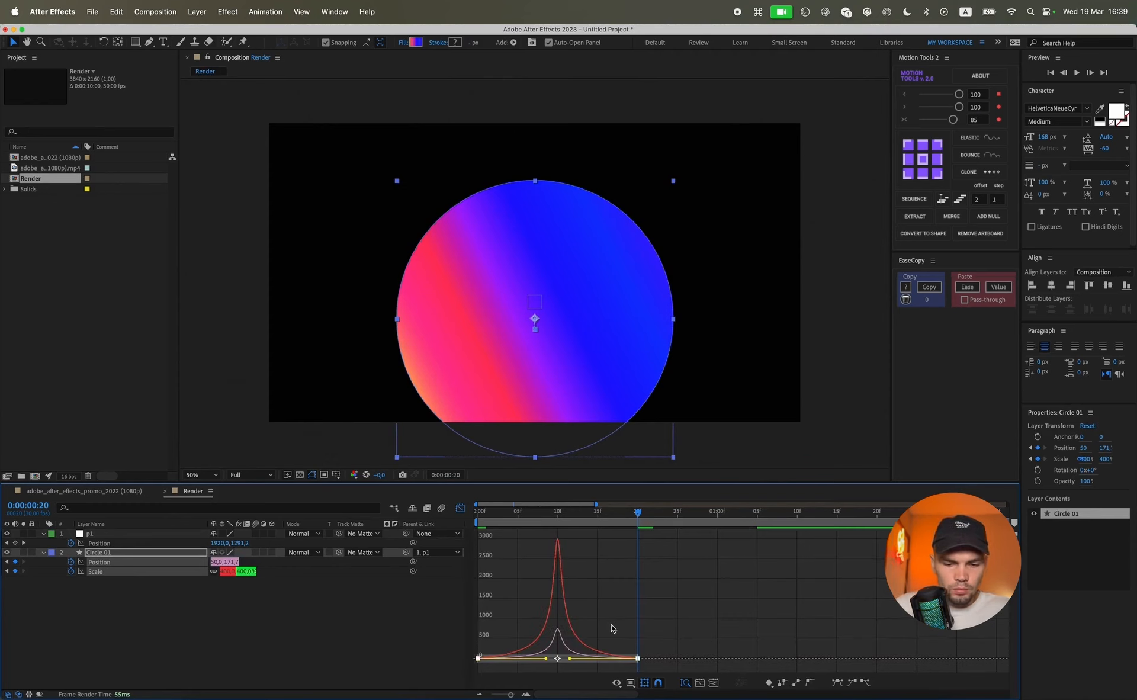
pyautogui.press('F9')
pyautogui.moveTo(684, 617); pyautogui.dragTo(495, 661)
pyautogui.click(477, 513)
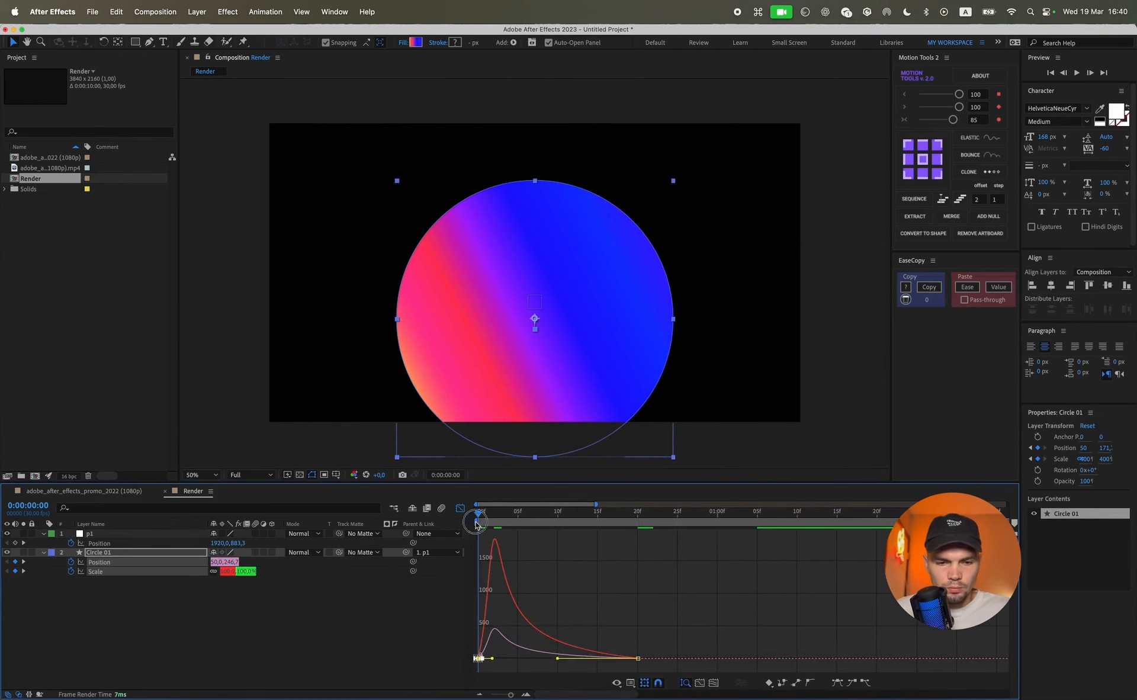
pyautogui.press('space')
pyautogui.click(460, 508)
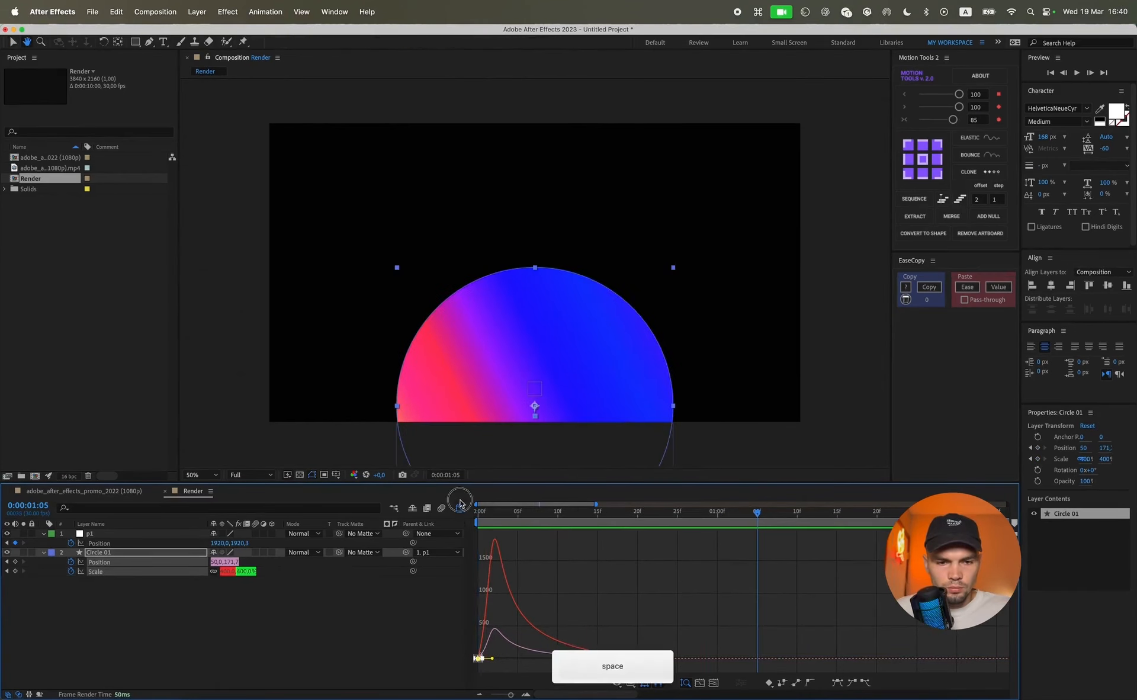
# - Easy Ease p1's position keyframes and adjust their speed graph handles for a slow start and a peak near the end
pyautogui.click(794, 535)
pyautogui.click(460, 508)
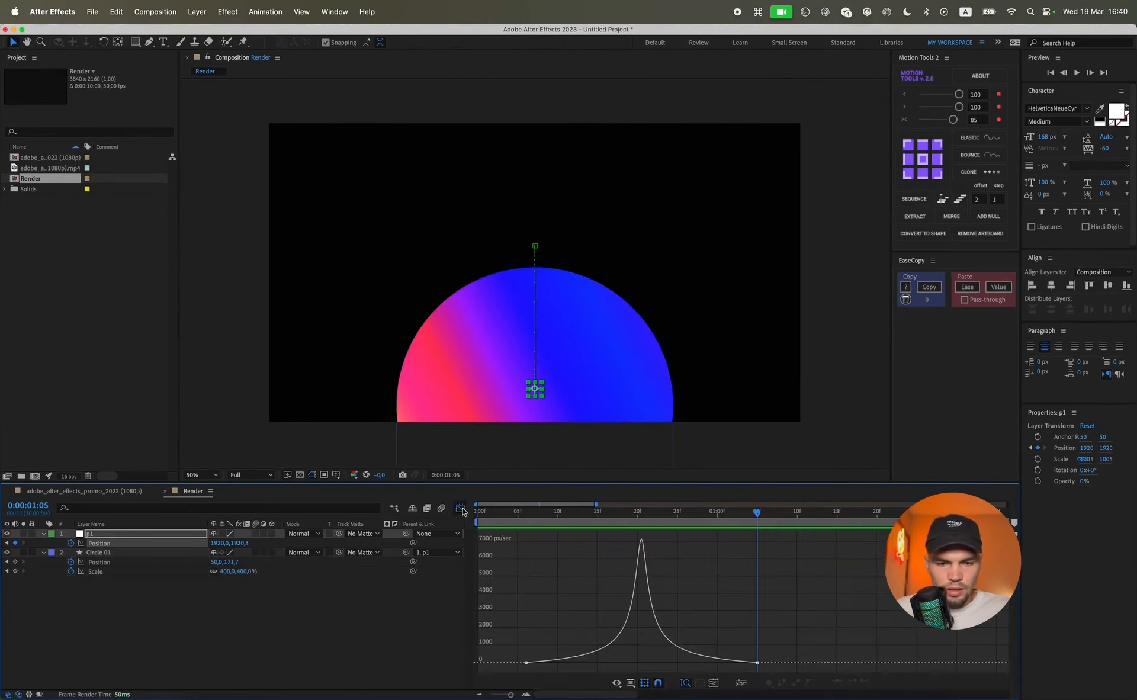
pyautogui.moveTo(669, 635); pyautogui.dragTo(472, 698)
pyautogui.moveTo(624, 662); pyautogui.dragTo(599, 662)
pyautogui.moveTo(789, 619); pyautogui.dragTo(394, 688)
pyautogui.press('F9')
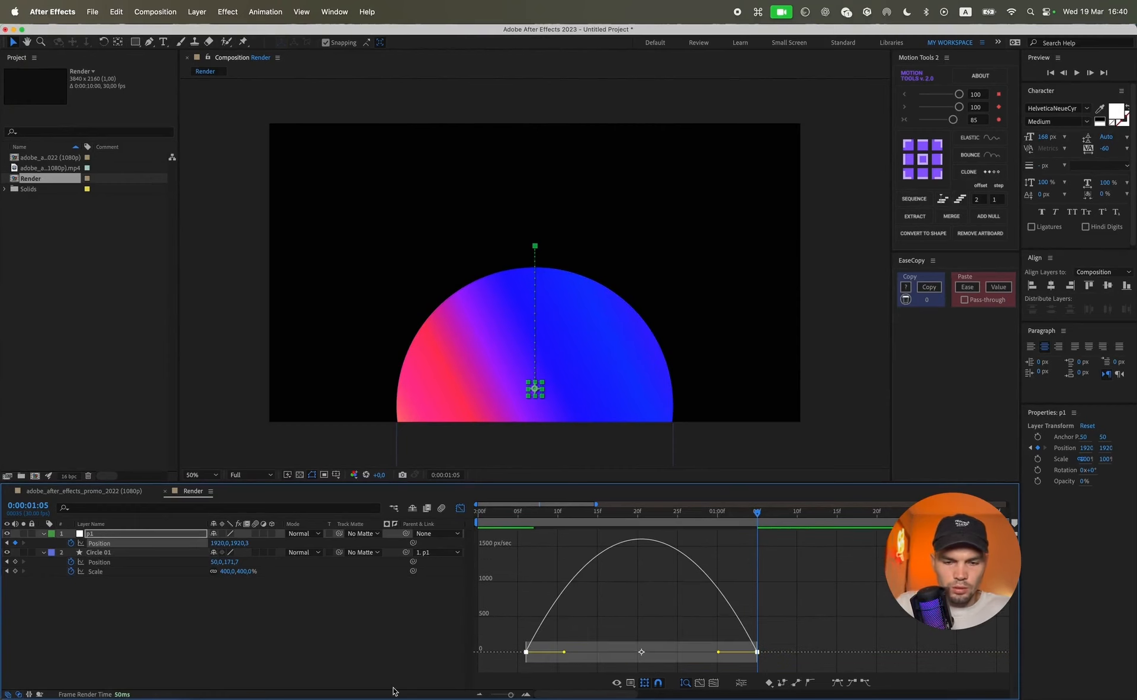
pyautogui.moveTo(565, 652); pyautogui.dragTo(645, 664)
pyautogui.moveTo(718, 658); pyautogui.dragTo(741, 664)
pyautogui.moveTo(583, 516); pyautogui.dragTo(534, 517)
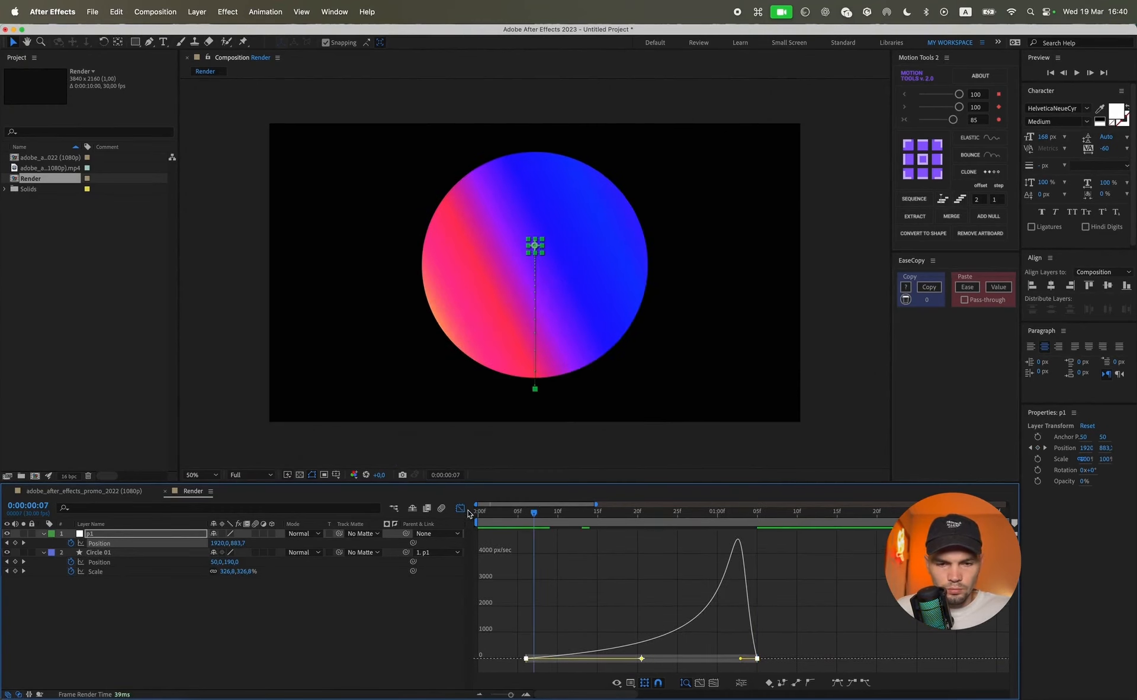
pyautogui.click(459, 507)
# - Try sliding the p1 layer and its keyframes to the composition start, and preview the result
pyautogui.moveTo(647, 537); pyautogui.dragTo(599, 538)
pyautogui.click(633, 597)
pyautogui.press('space')
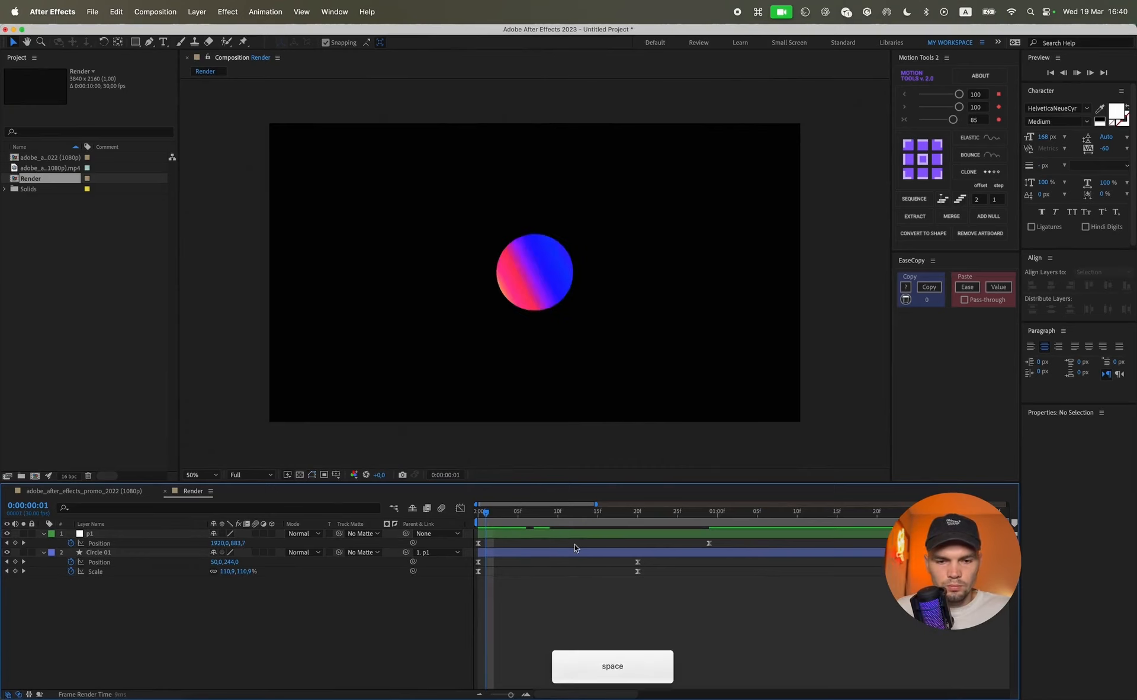
# - Slide the p1 layer and its keyframes to start at 0:00:00:05 and preview the animation
pyautogui.moveTo(563, 537); pyautogui.dragTo(603, 538)
pyautogui.click(513, 519)
pyautogui.press('space')
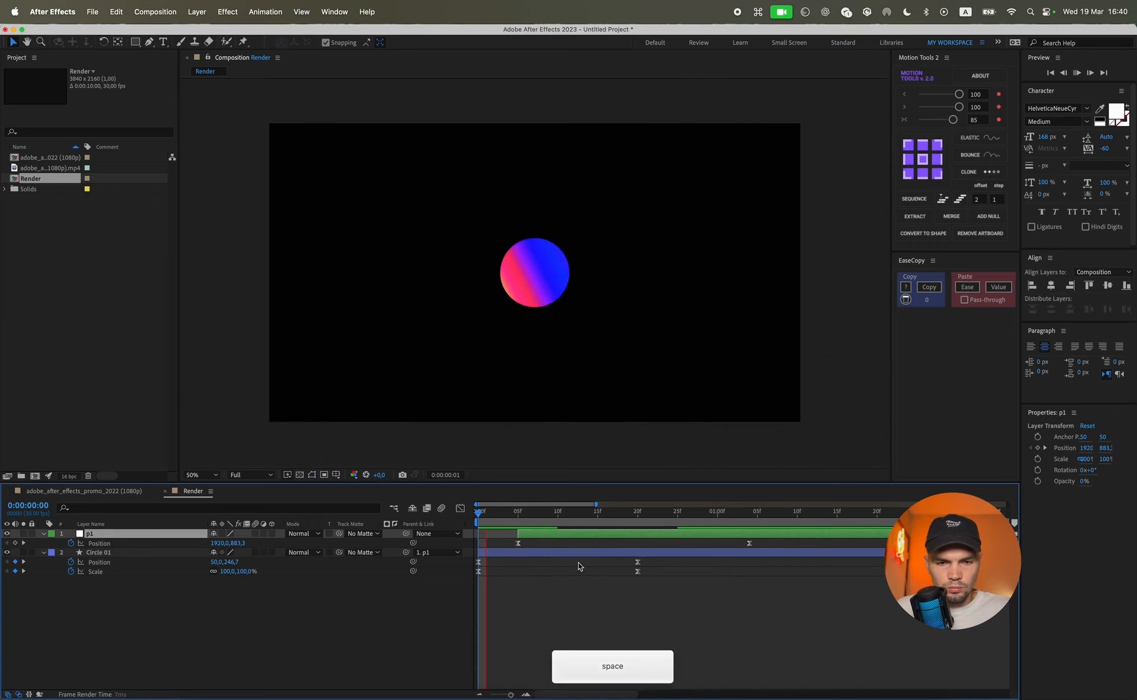
pyautogui.press('space')
# - Lengthen the incoming ease of p1's final position keyframe in the speed graph for a softer stop, and preview it
pyautogui.moveTo(760, 539); pyautogui.dragTo(487, 550)
pyautogui.click(460, 508)
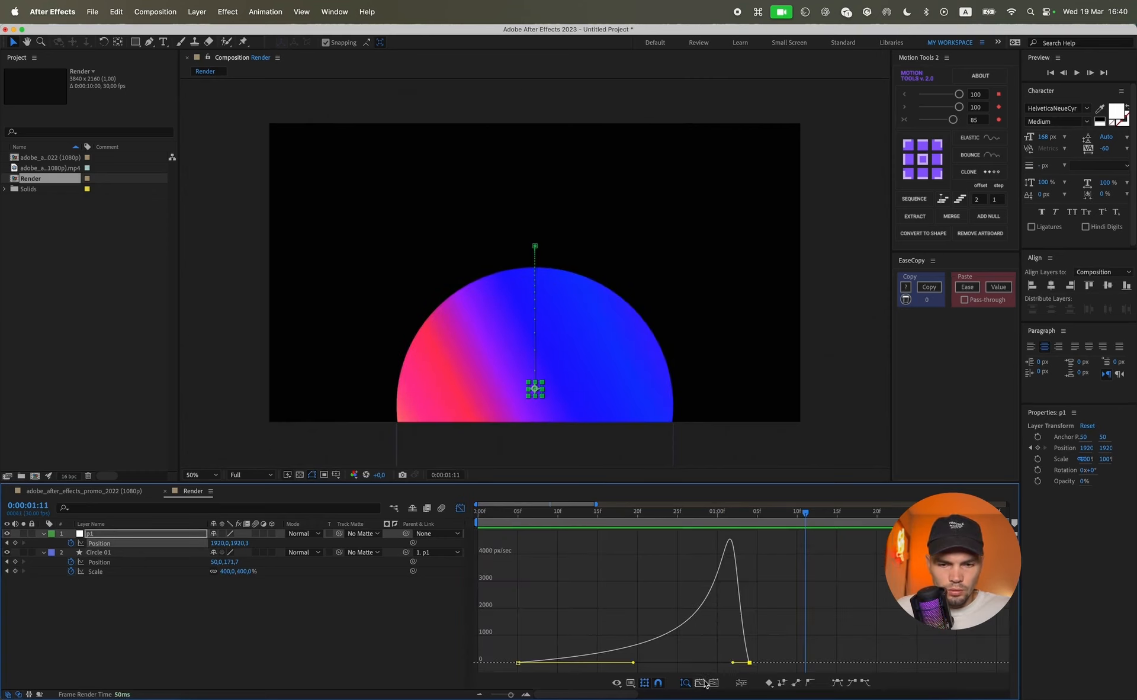
pyautogui.moveTo(731, 664); pyautogui.dragTo(690, 665)
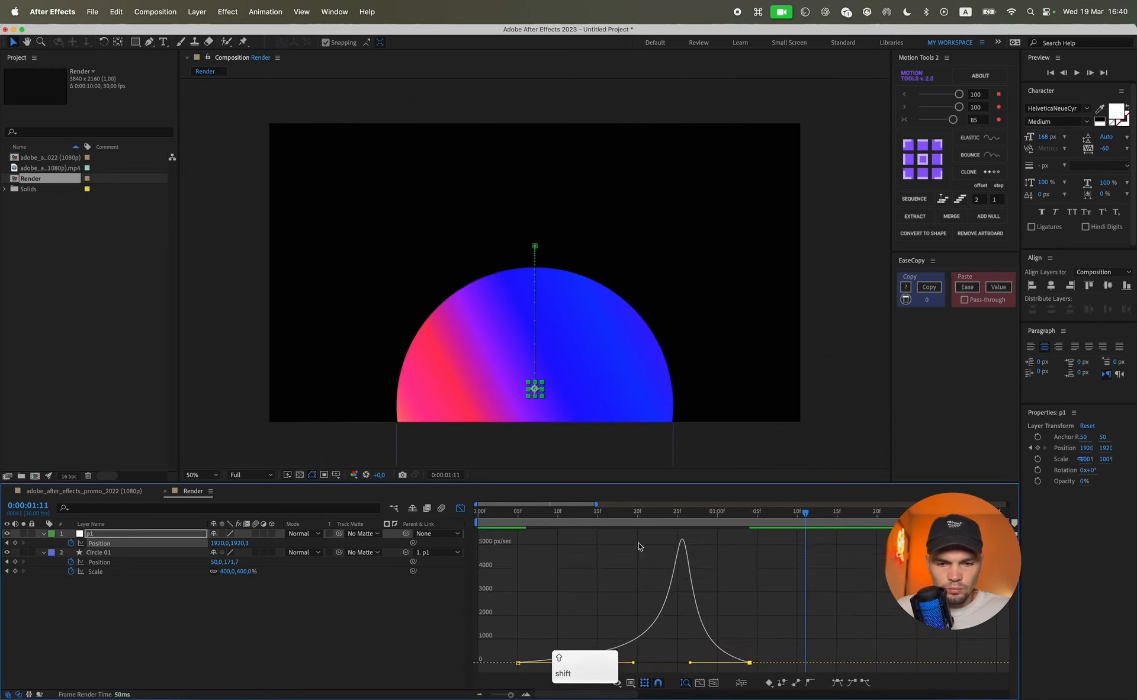
pyautogui.click(480, 515)
pyautogui.press('space')
pyautogui.press('space')
pyautogui.click(460, 510)
# - Move Circle 01's final keyframes to 0:00:00:17 and p1's final position keyframe to 0:00:01:00, and preview the timing
pyautogui.click(646, 560)
pyautogui.click(629, 564)
pyautogui.moveTo(647, 561); pyautogui.dragTo(629, 571)
pyautogui.moveTo(648, 560); pyautogui.dragTo(617, 569)
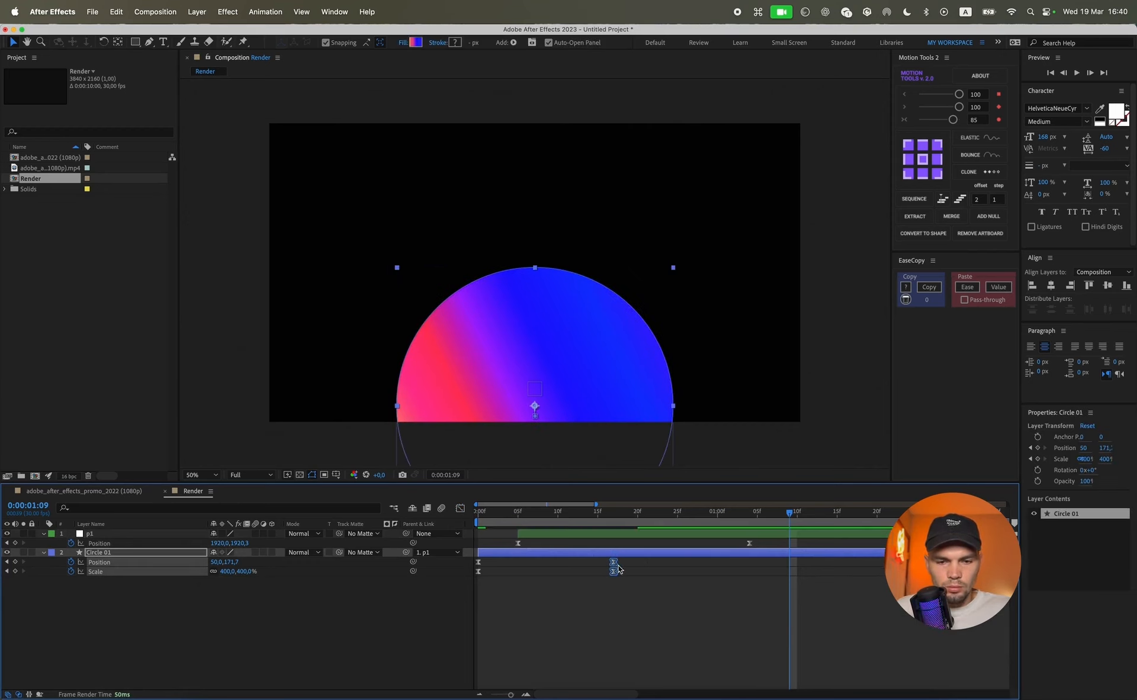
pyautogui.moveTo(750, 544); pyautogui.dragTo(716, 545)
pyautogui.press('space')
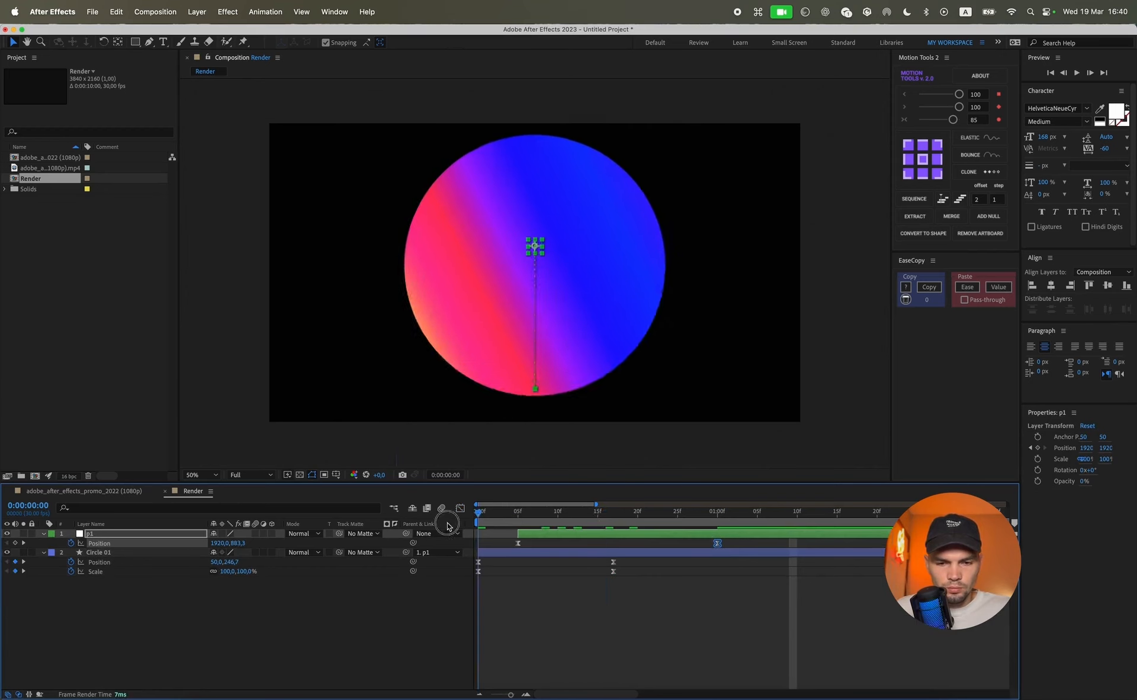
pyautogui.press('space')
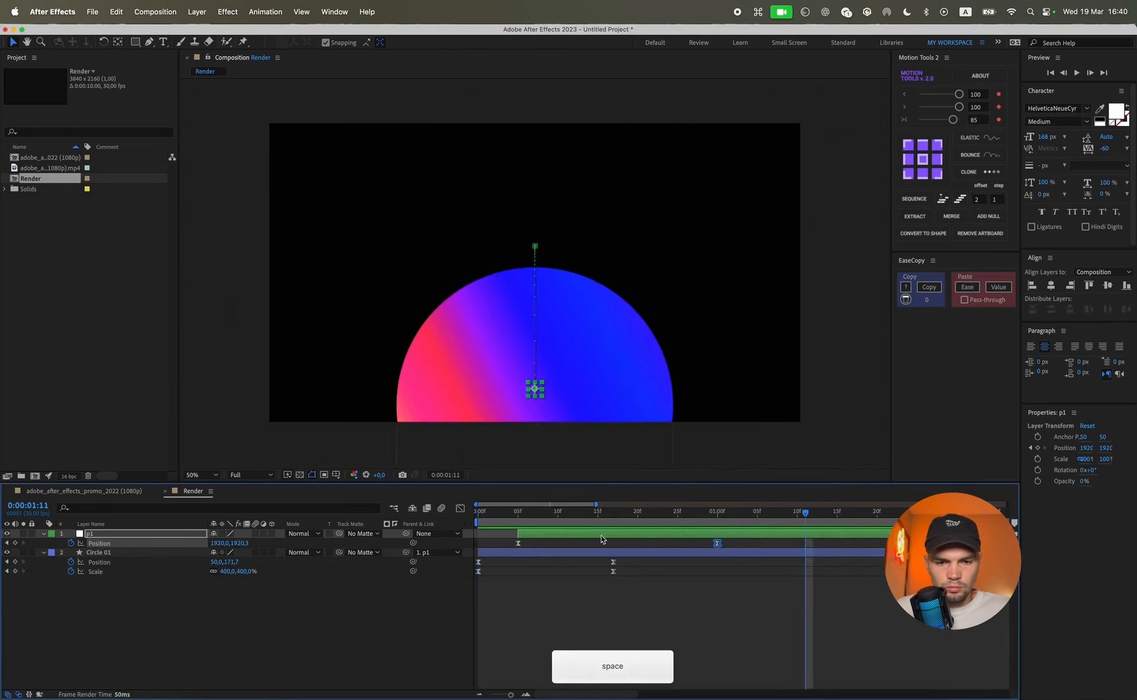
# - Try moving p1's final position keyframe to 0:00:01:04, inspect its speed graph, and return the keyframe to 0:00:01:00
pyautogui.press('space')
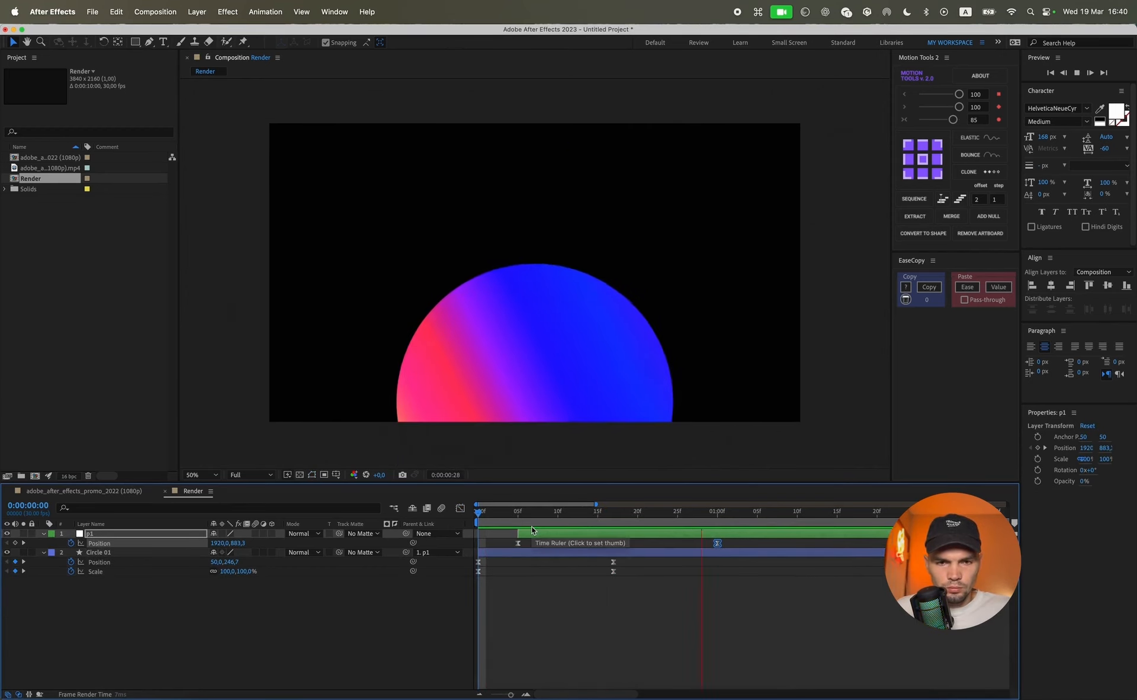
pyautogui.press('space')
pyautogui.moveTo(727, 544); pyautogui.dragTo(463, 559)
pyautogui.moveTo(767, 540); pyautogui.dragTo(639, 548)
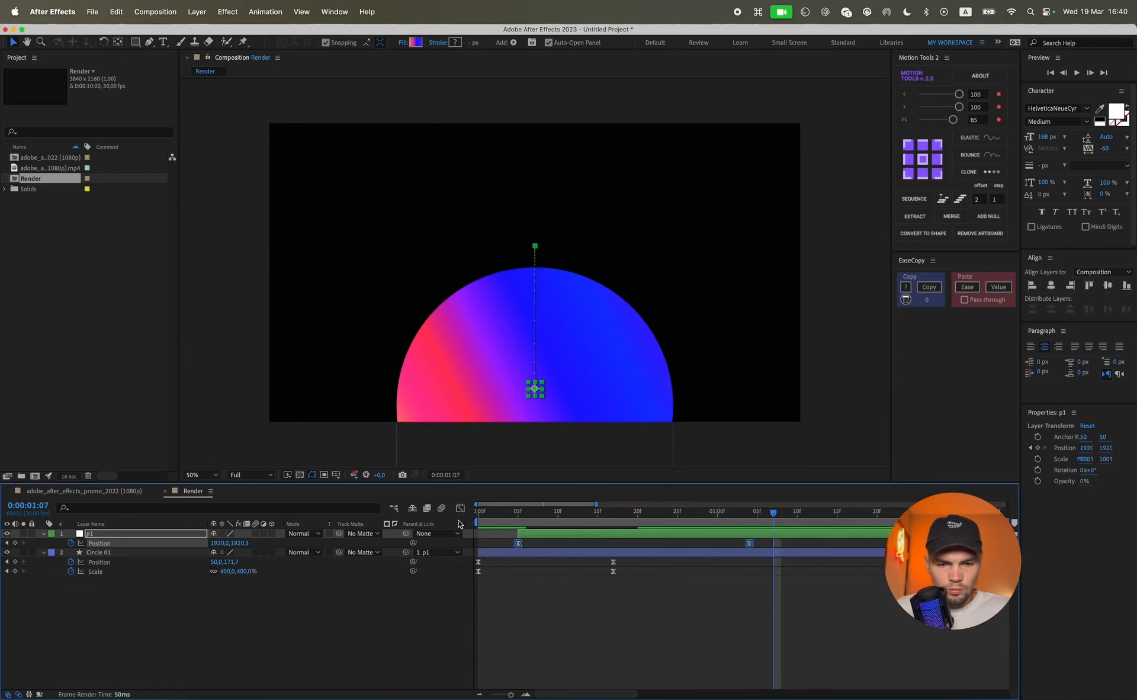
pyautogui.hotkey('shift', 'F3')
pyautogui.moveTo(773, 620); pyautogui.dragTo(714, 663)
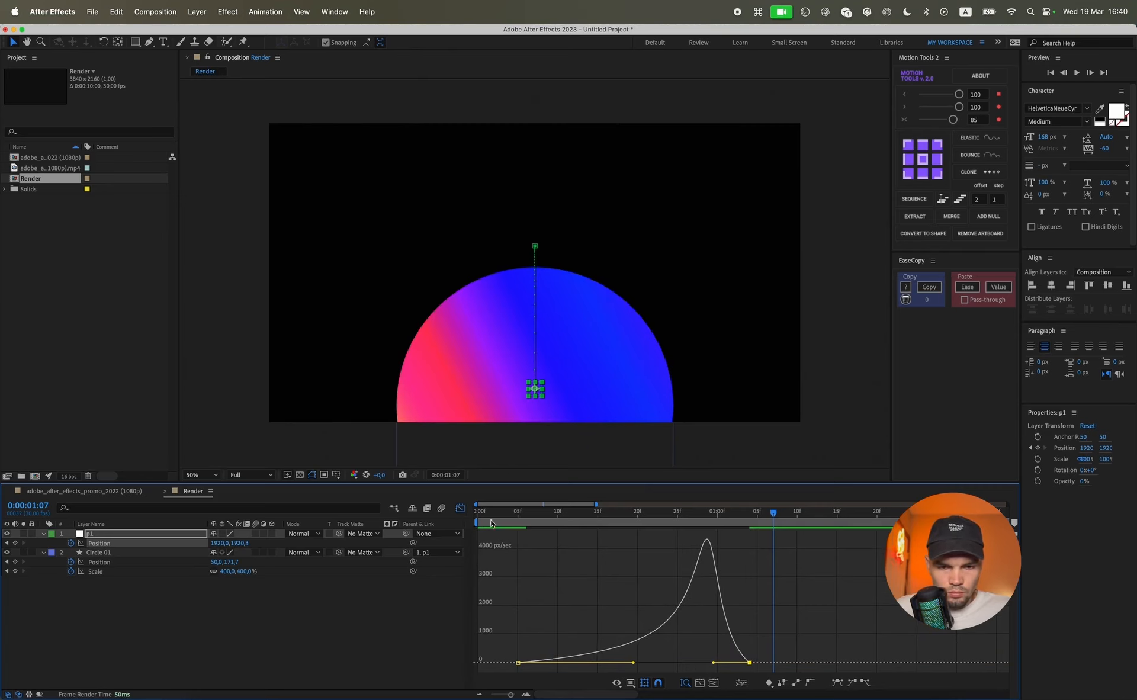
pyautogui.click(461, 509)
pyautogui.moveTo(745, 545); pyautogui.dragTo(715, 544)
# - Preview the circle's scale and drop animation from the composition start and from a few early frames
pyautogui.press('Home')
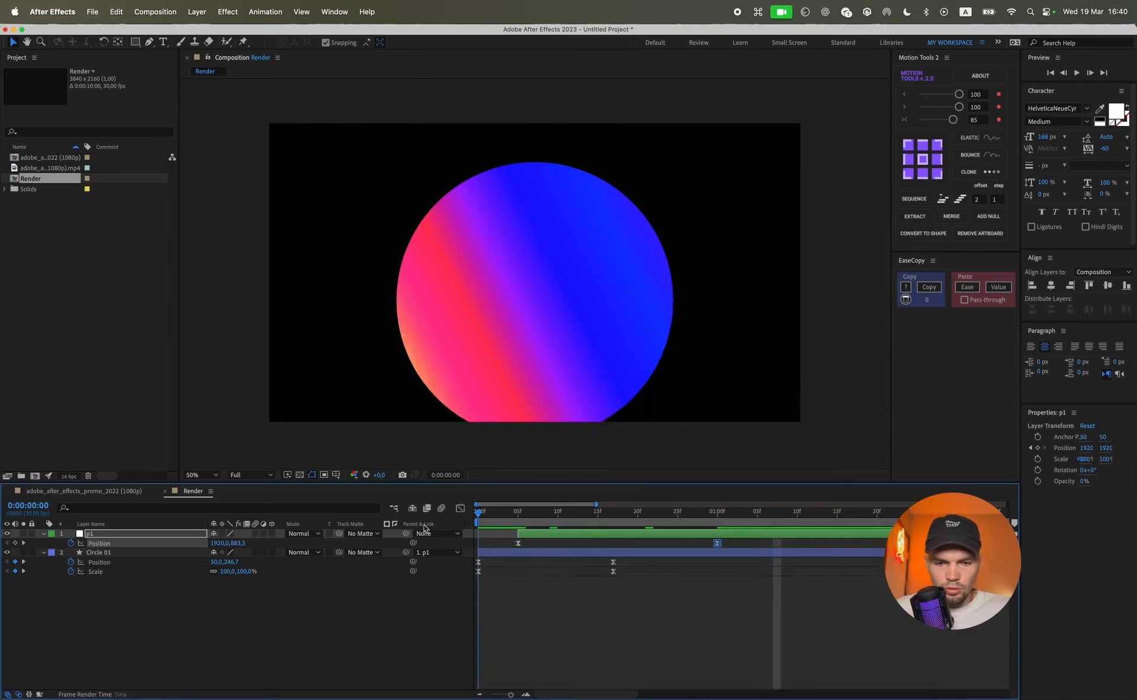
pyautogui.press('space')
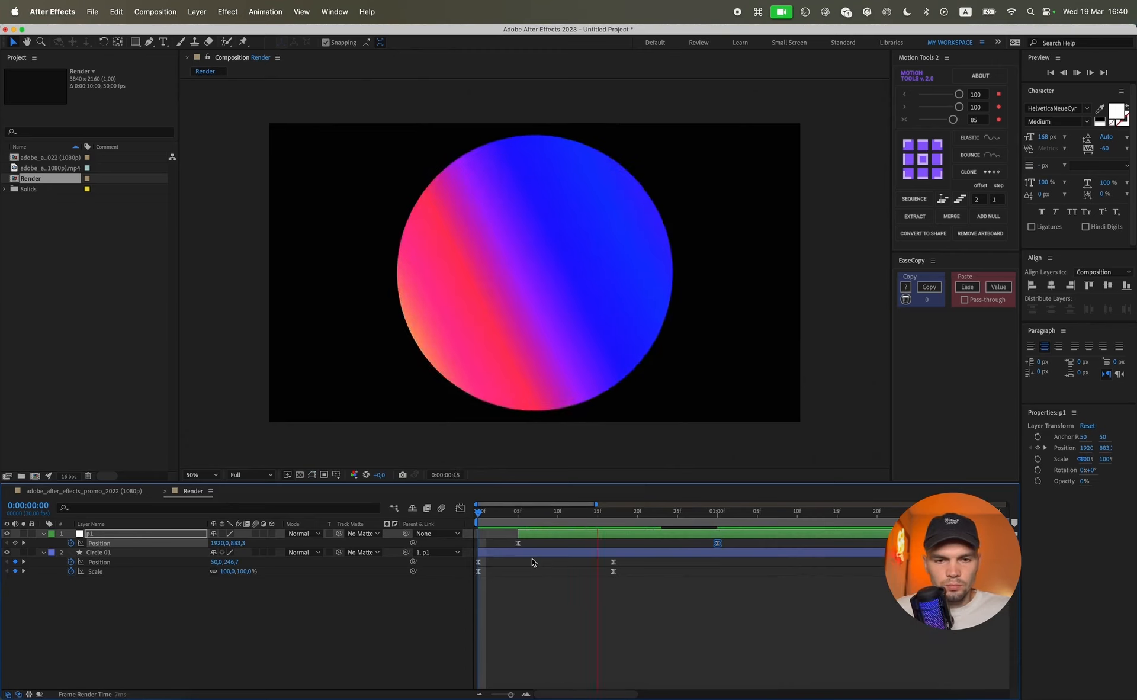
pyautogui.click(495, 513)
pyautogui.press('space')
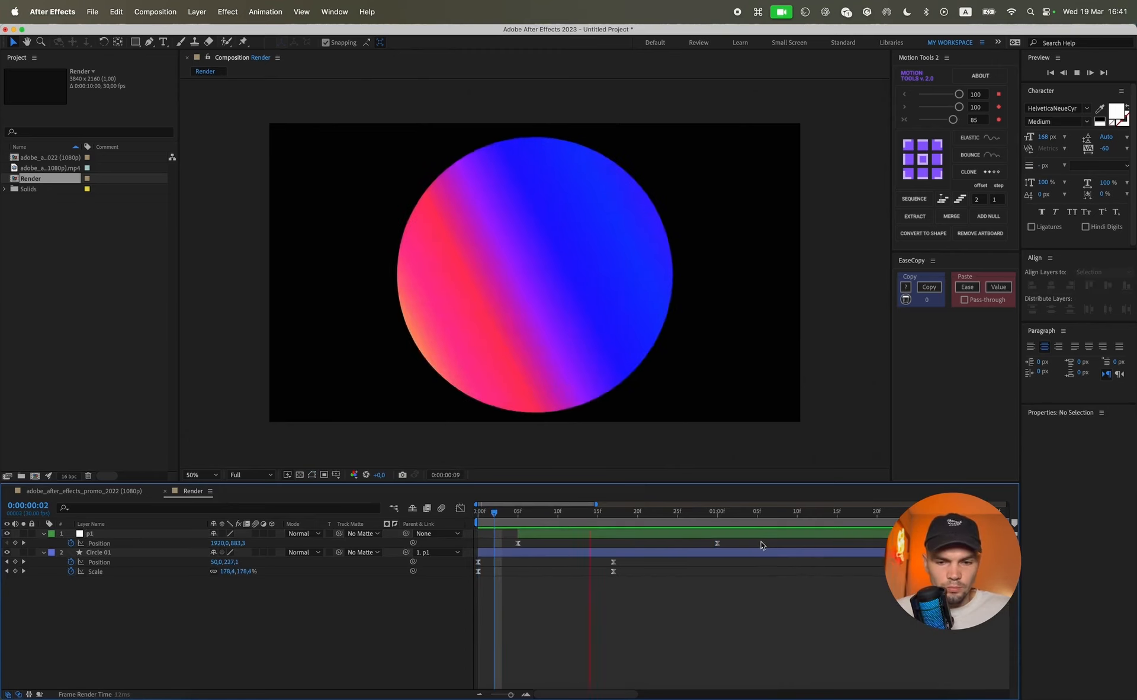
pyautogui.press('space')
pyautogui.click(502, 515)
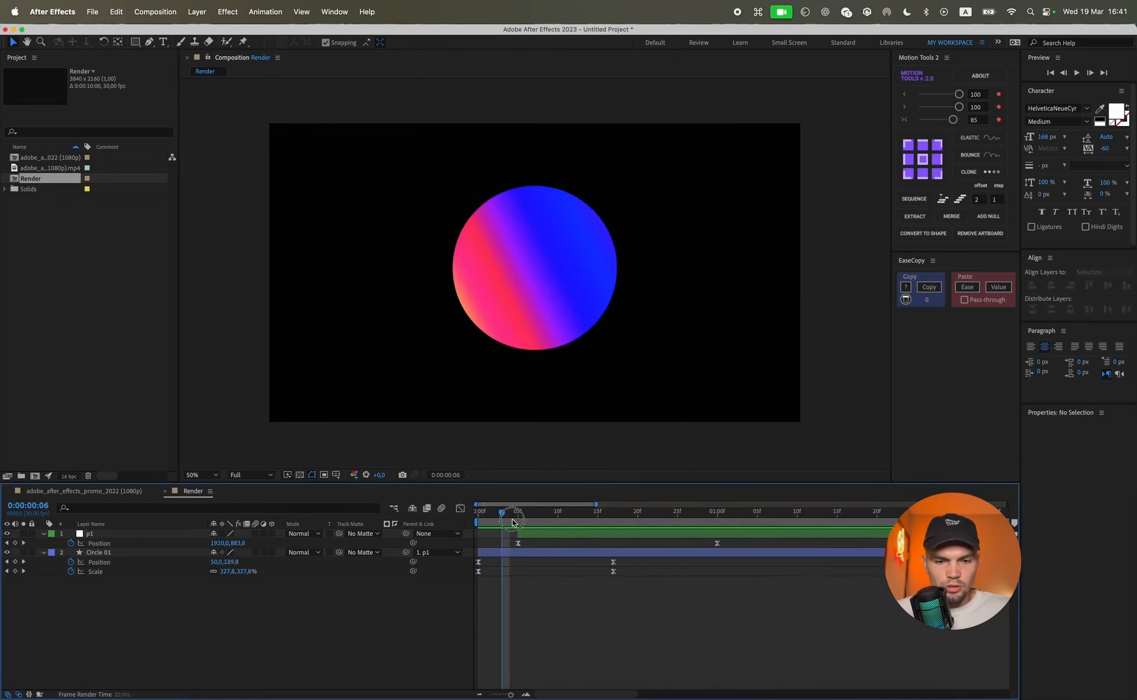
pyautogui.press('space')
pyautogui.press('space')
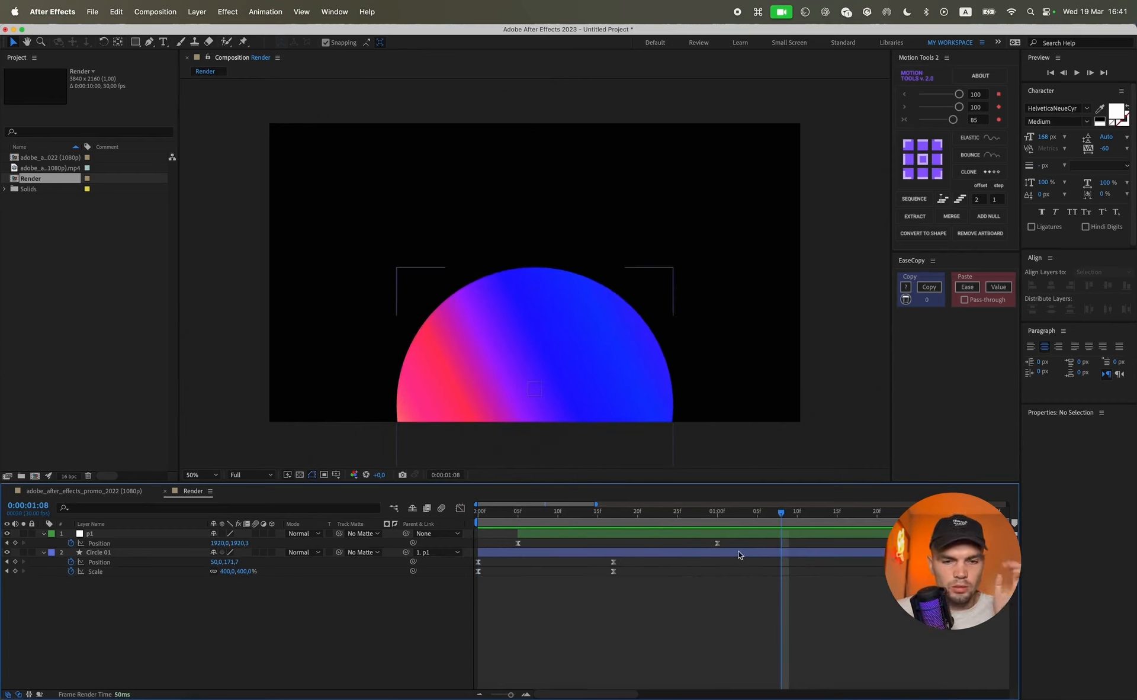
# - Collapse the layer properties, hide the p1 and Circle 01 layers, and add a text layer reading MOTION
pyautogui.press('u')
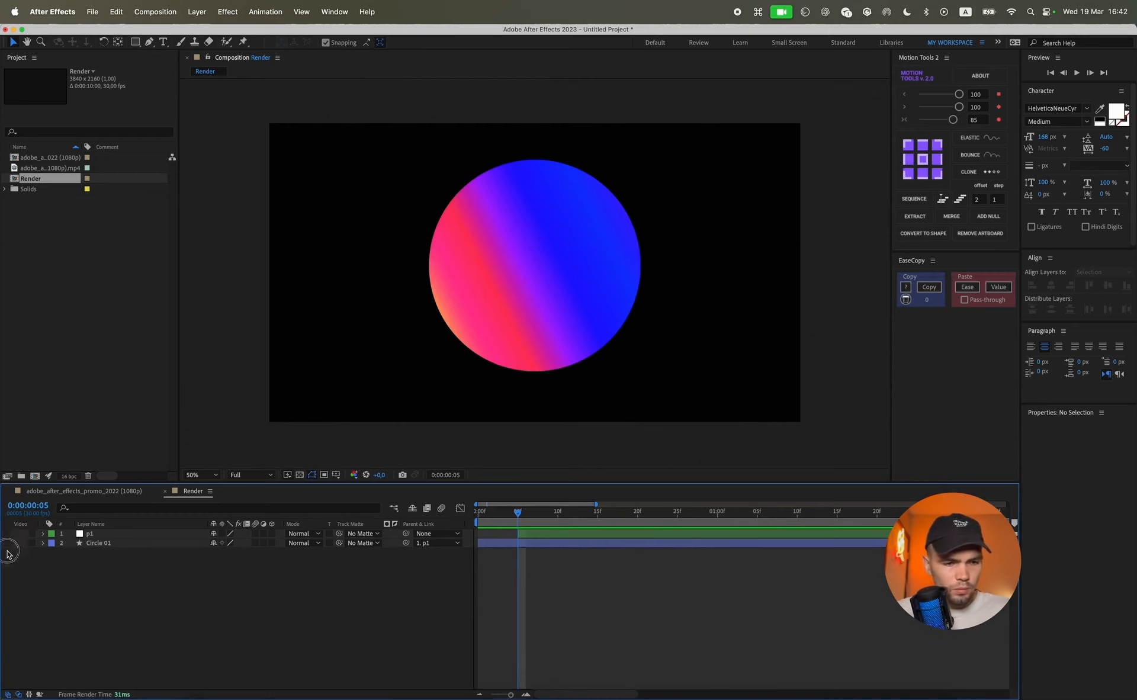
pyautogui.moveTo(7, 534); pyautogui.dragTo(7, 543)
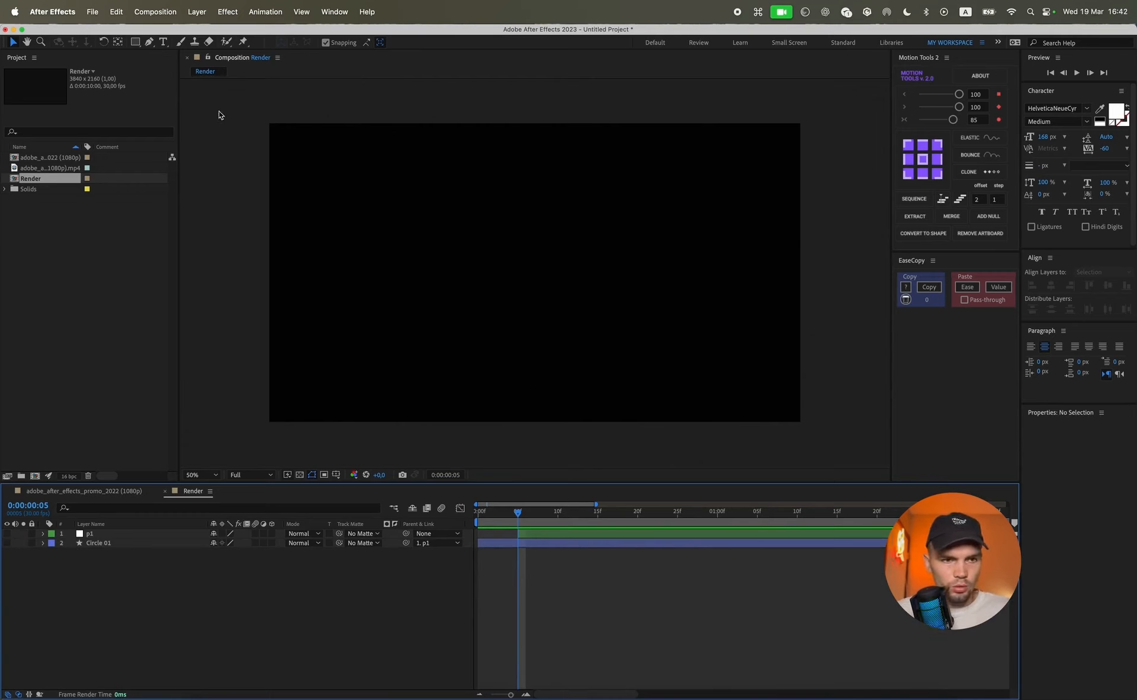
pyautogui.click(163, 41)
pyautogui.click(460, 304)
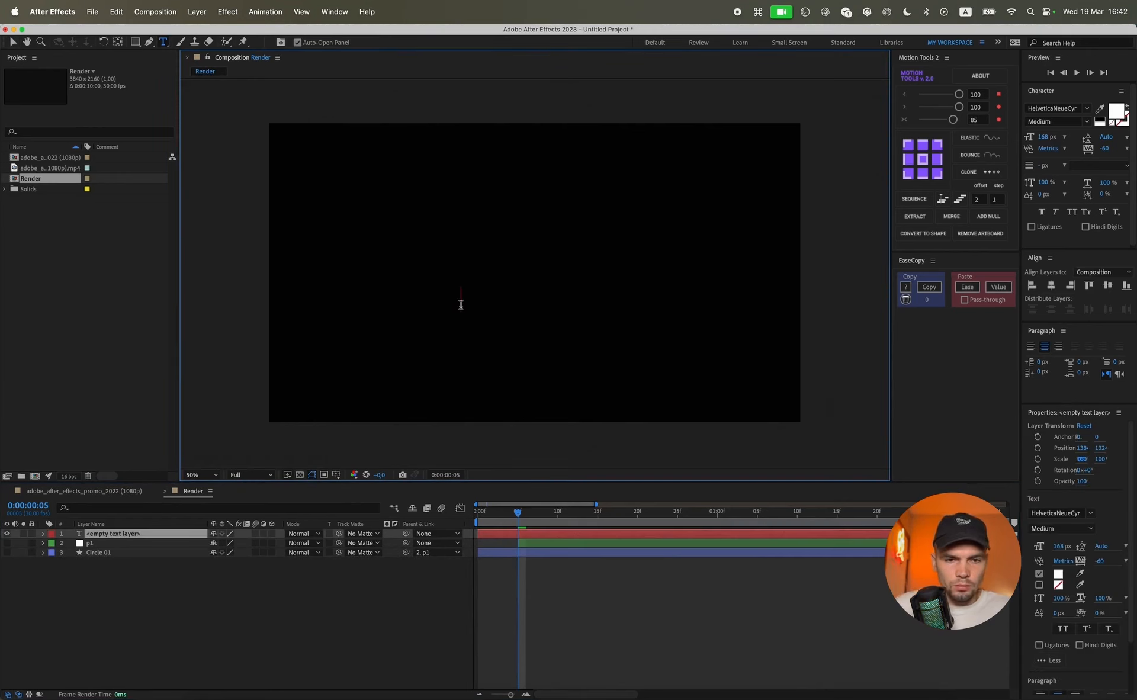
pyautogui.press('capslock')
pyautogui.write('MOTIONR')
pyautogui.press('BackSpace')
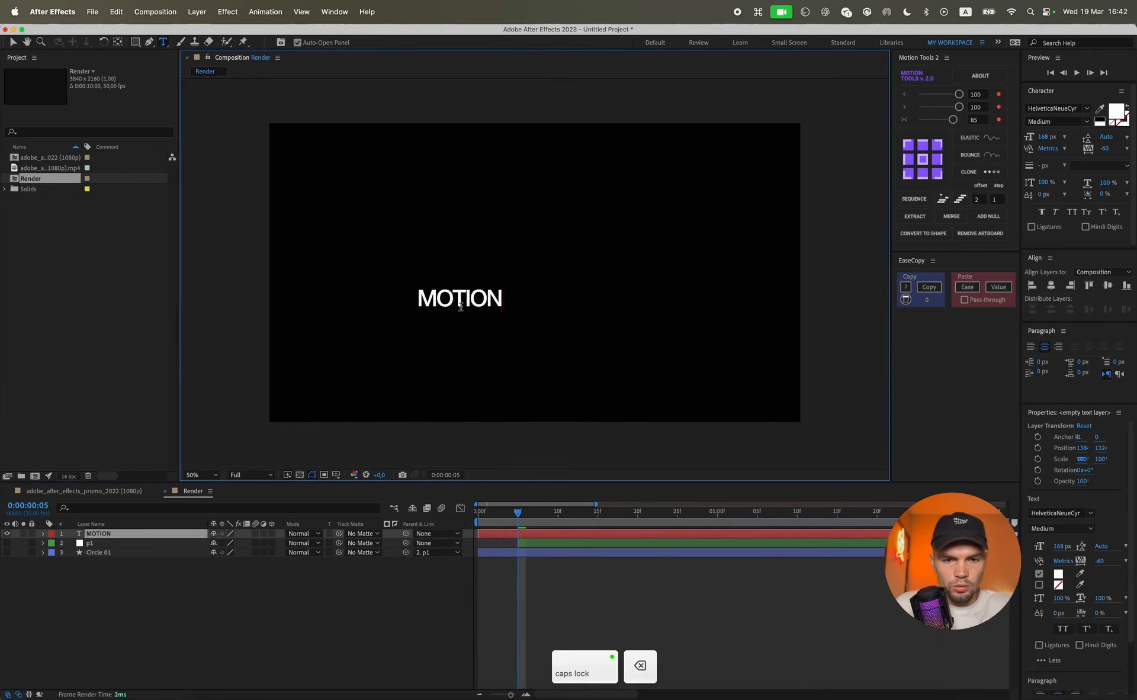
# - Set the text's font to Dela Gothic One and retype it in lowercase as motion
pyautogui.press('super+a')
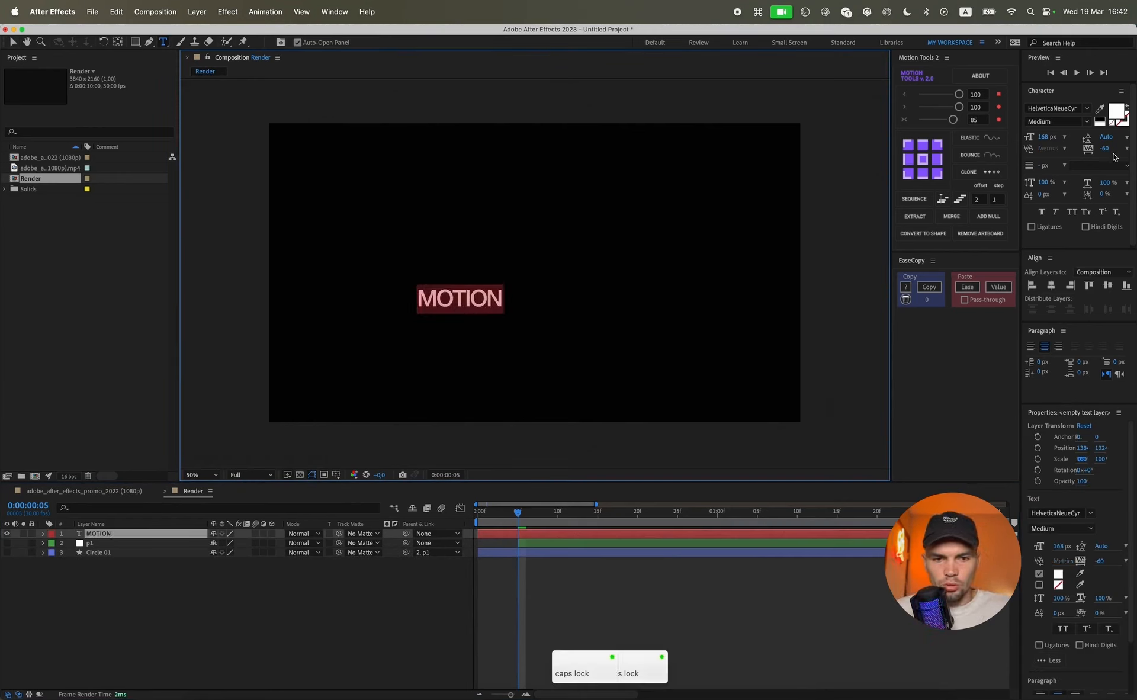
pyautogui.click(1071, 108)
pyautogui.write('DEL')
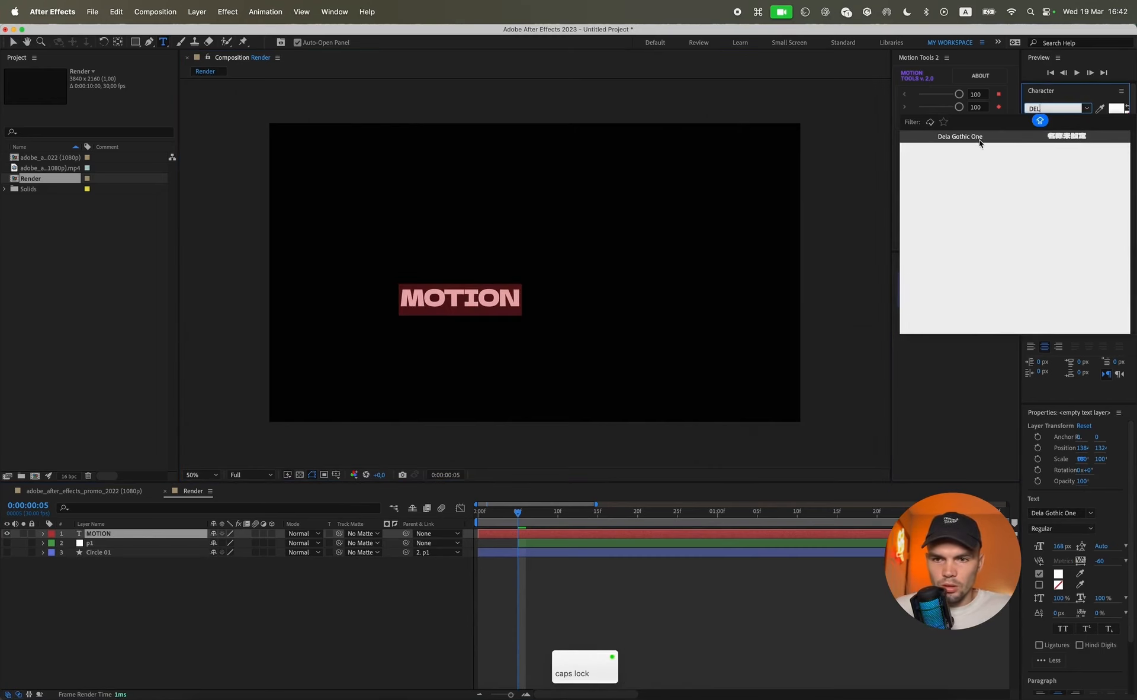
pyautogui.click(979, 140)
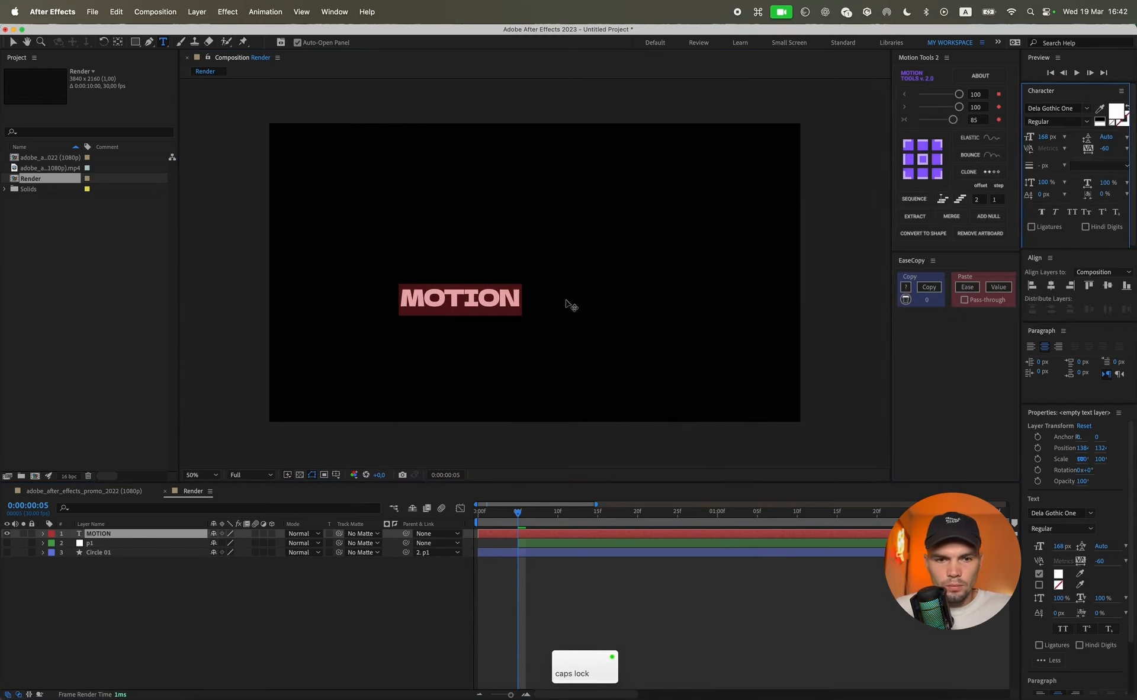
pyautogui.write('mo')
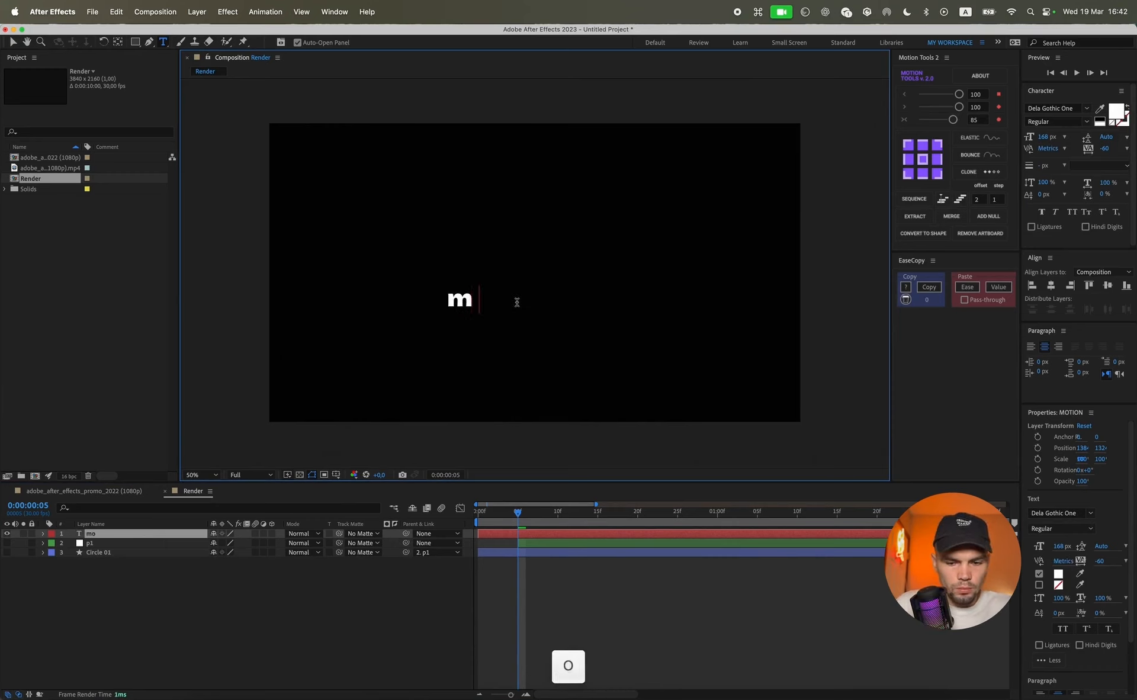
pyautogui.write('tion')
# - Set the font size of the whole word motion to 300 px
pyautogui.press('super+a')
pyautogui.click(1046, 140)
pyautogui.write('300')
pyautogui.press('Return')
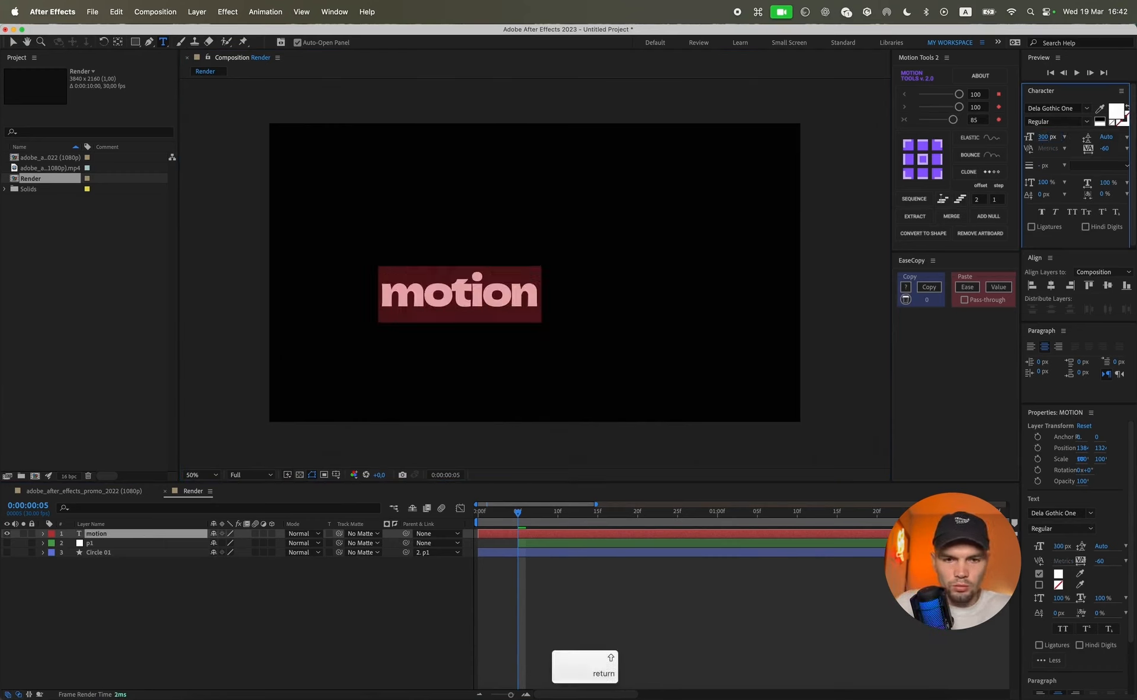
# - Centre the motion layer's anchor point and align the text horizontally and vertically to the composition centre
pyautogui.click(923, 160)
pyautogui.click(1051, 285)
pyautogui.click(1106, 285)
pyautogui.click(292, 648)
pyautogui.press('v')
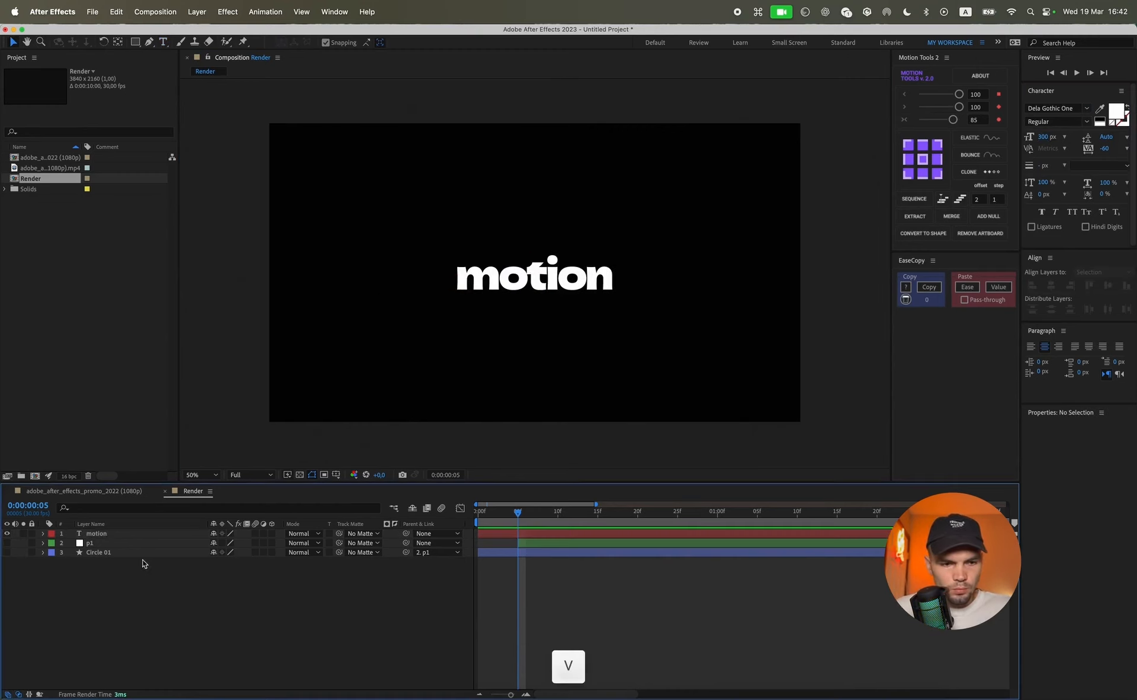
# - Create shapes from the motion text layer and delete the original text layer
pyautogui.click(96, 534)
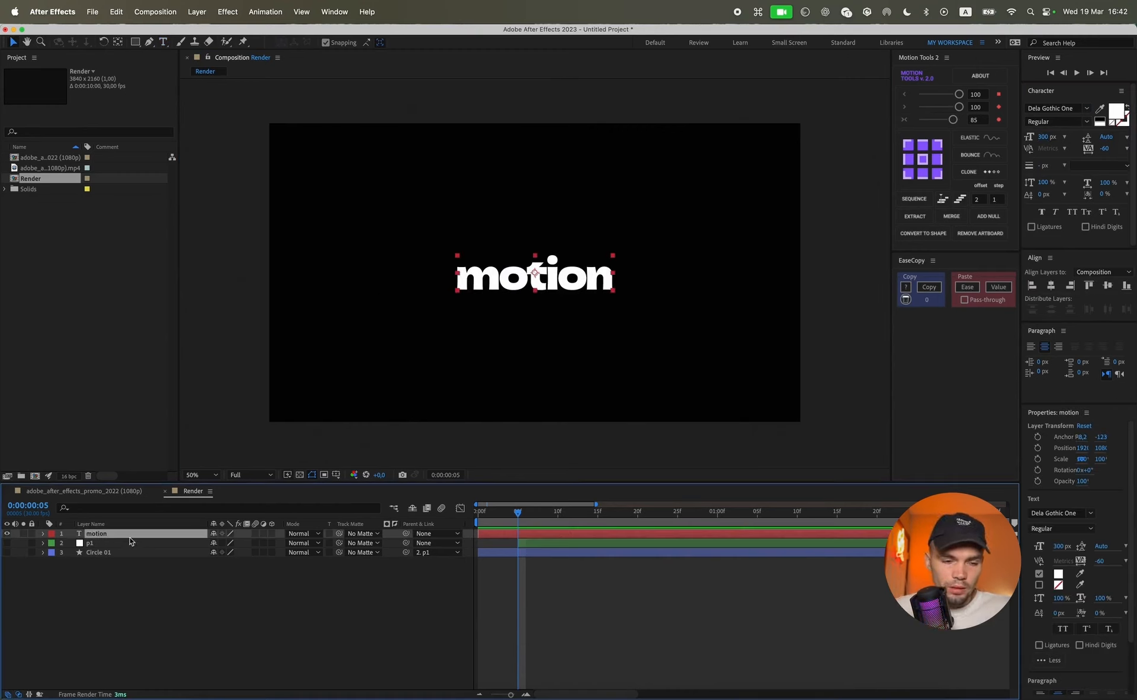
pyautogui.rightClick(104, 536)
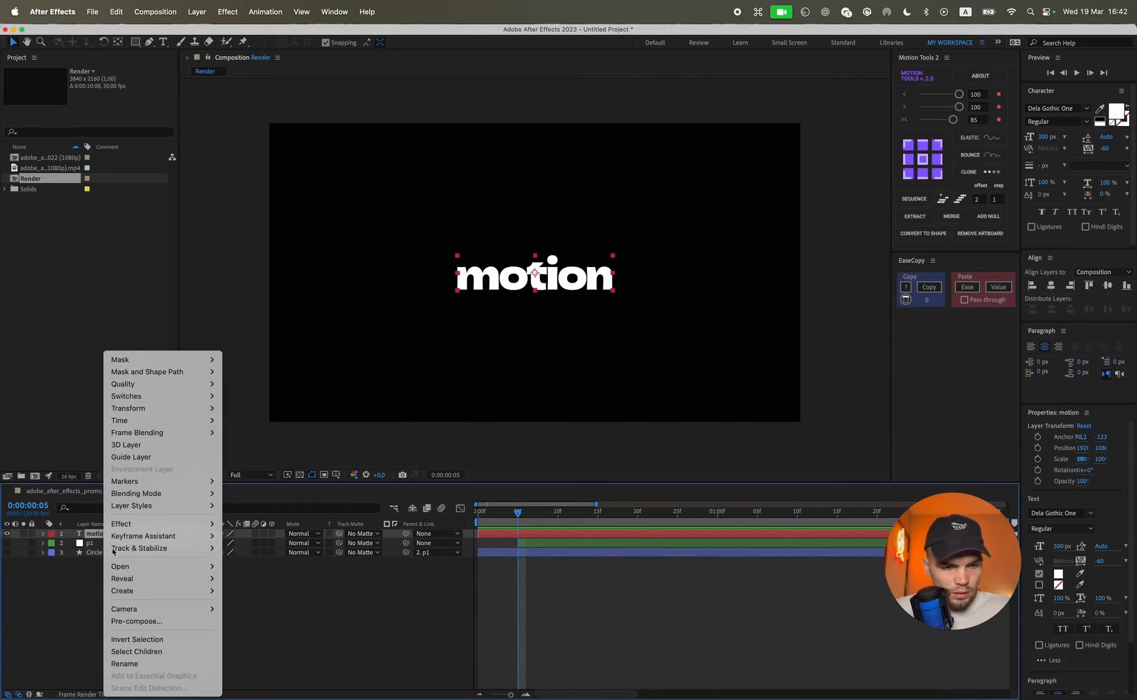
pyautogui.moveTo(168, 590)
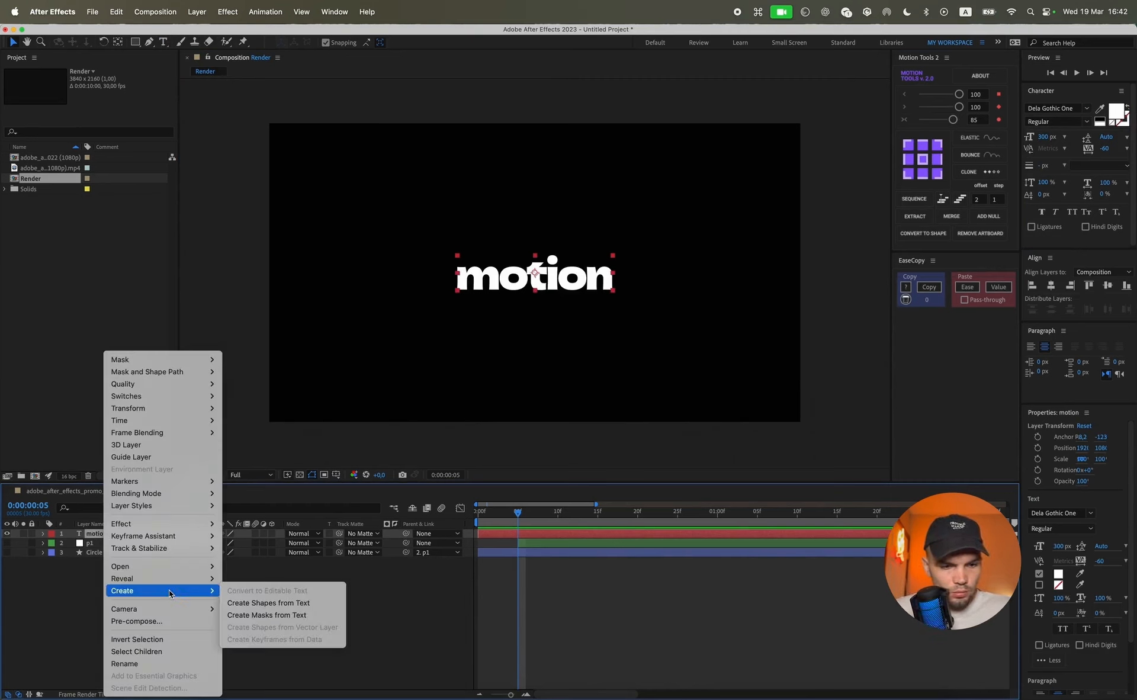
pyautogui.click(259, 603)
pyautogui.click(96, 544)
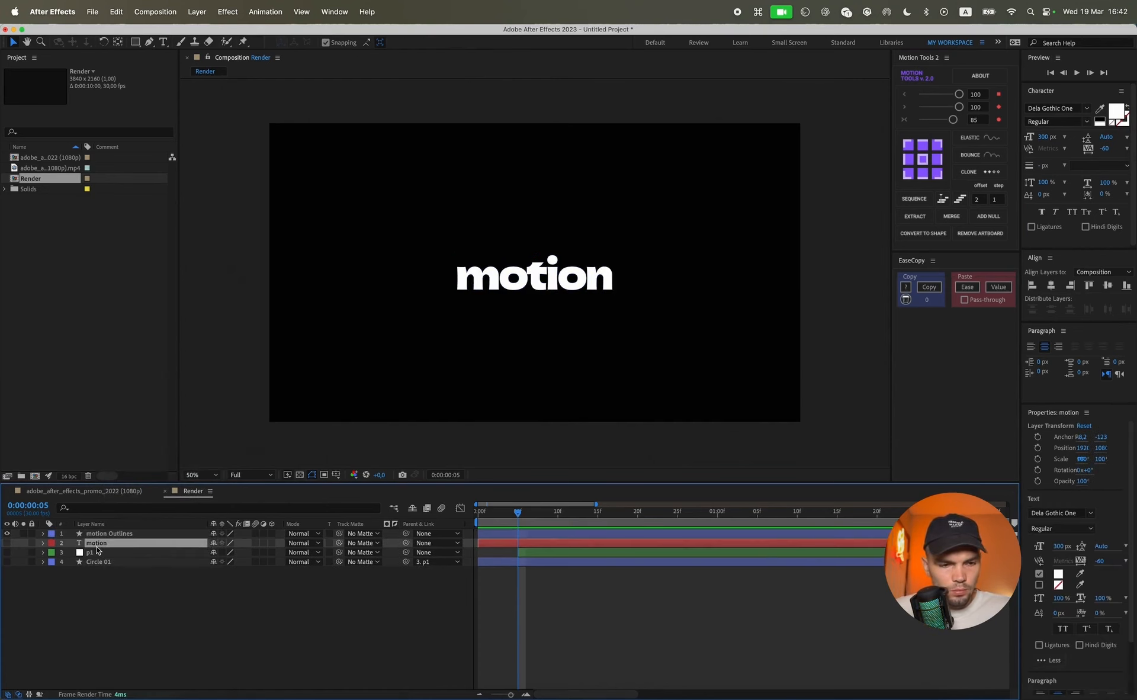
pyautogui.press('Delete')
# - Extract motion Outlines into separate letter layers with Motion Tools and trim their starts to 0:00:00:05
pyautogui.click(108, 535)
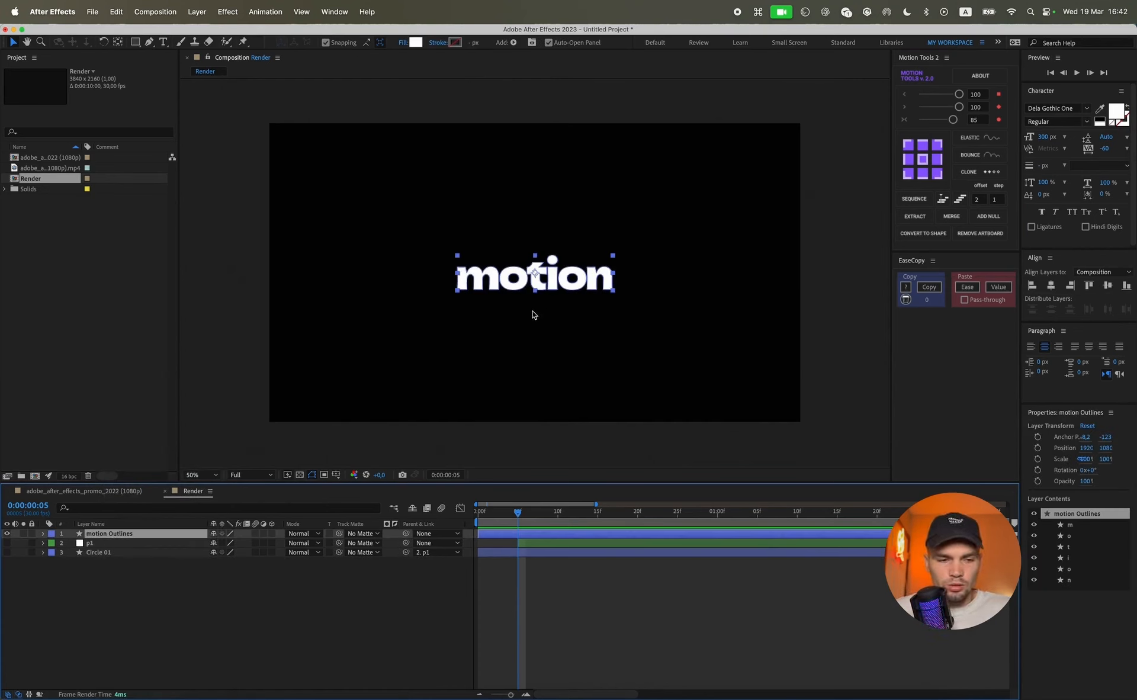
pyautogui.press('Return')
pyautogui.press('Return')
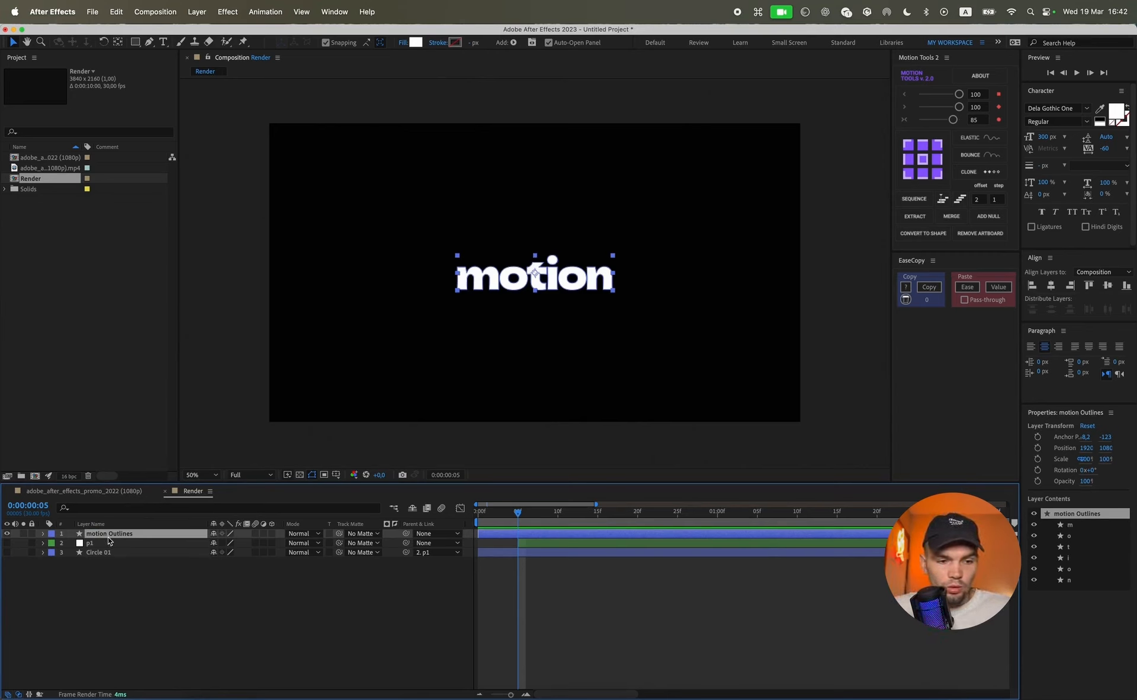
pyautogui.click(915, 217)
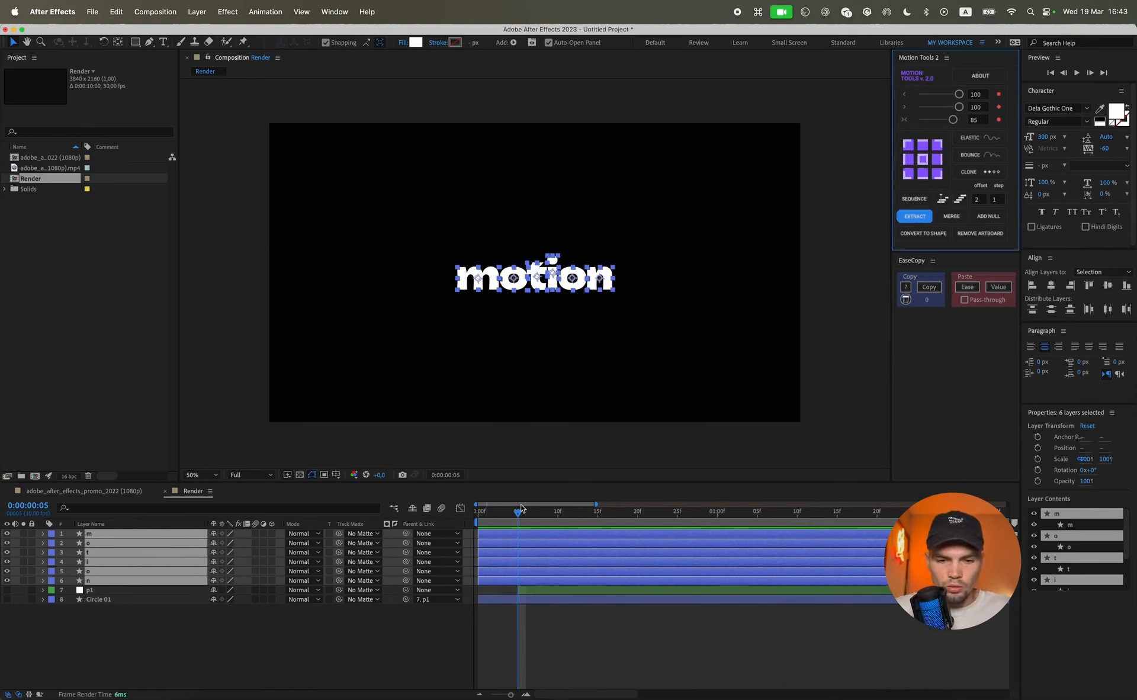
pyautogui.hotkey('alt', '[')
pyautogui.click(573, 604)
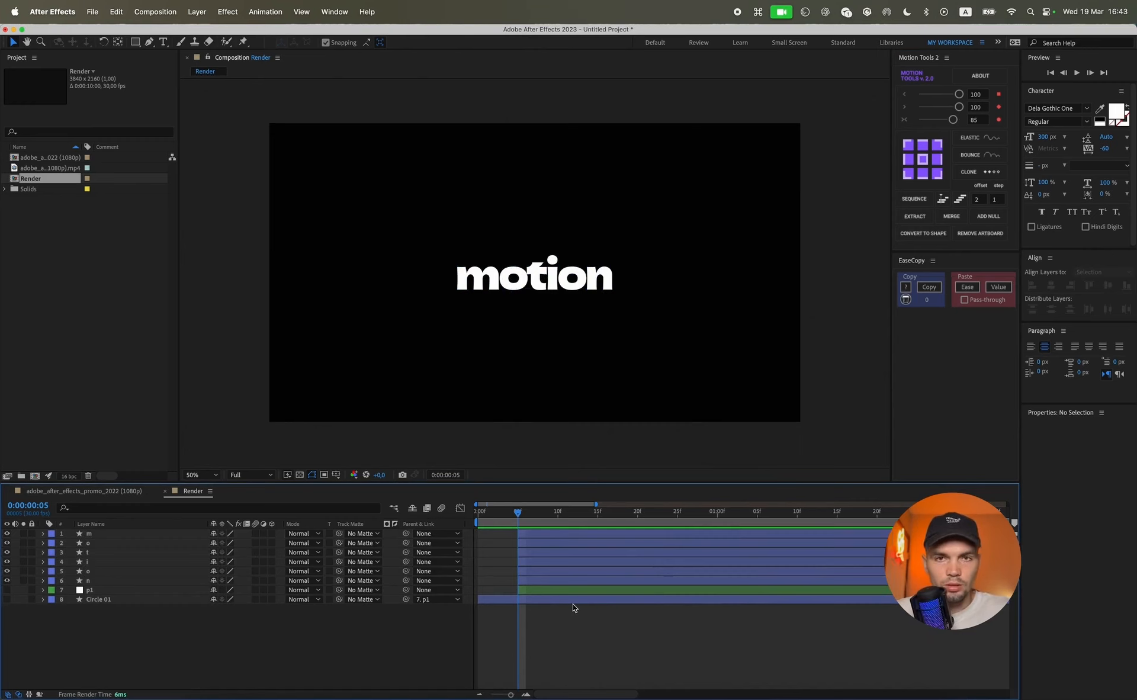
# - Reverse the stacking order of the letter layers so that n is uppermost and m is lowest
pyautogui.click(536, 582)
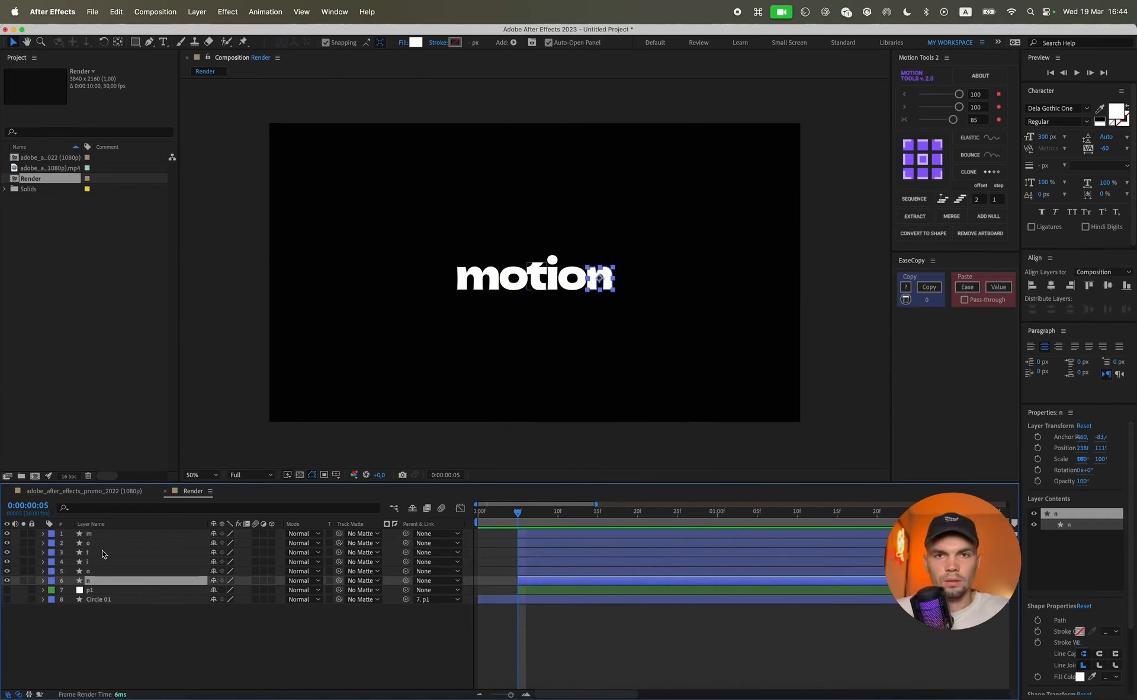
pyautogui.moveTo(98, 533)
pyautogui.mouseDown()
pyautogui.moveTo(101, 588)
pyautogui.moveTo(101, 536)
pyautogui.mouseUp()
pyautogui.moveTo(93, 538)
pyautogui.mouseDown()
pyautogui.moveTo(96, 573)
pyautogui.moveTo(93, 560)
pyautogui.mouseUp()
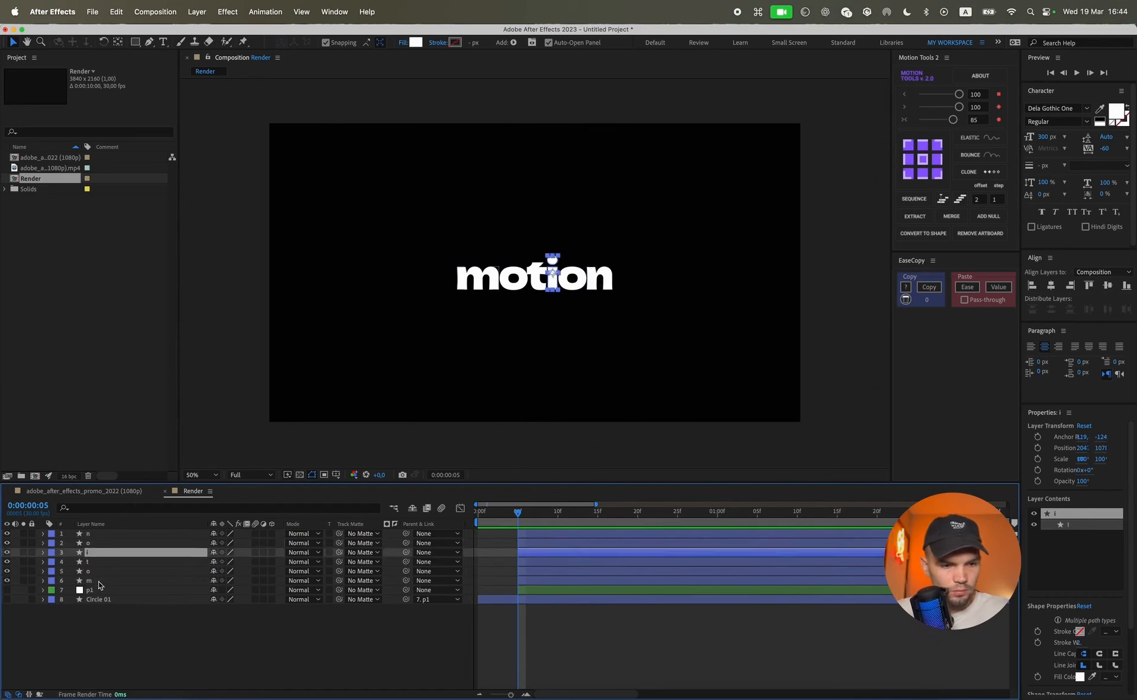
# - Keyframe the positions of all six letter layers to rise about 242 px between 0:00:00:05 and 0:00:01:05
pyautogui.click(99, 582)
pyautogui.keyDown('shift'); pyautogui.click(95, 534); pyautogui.keyUp('shift')
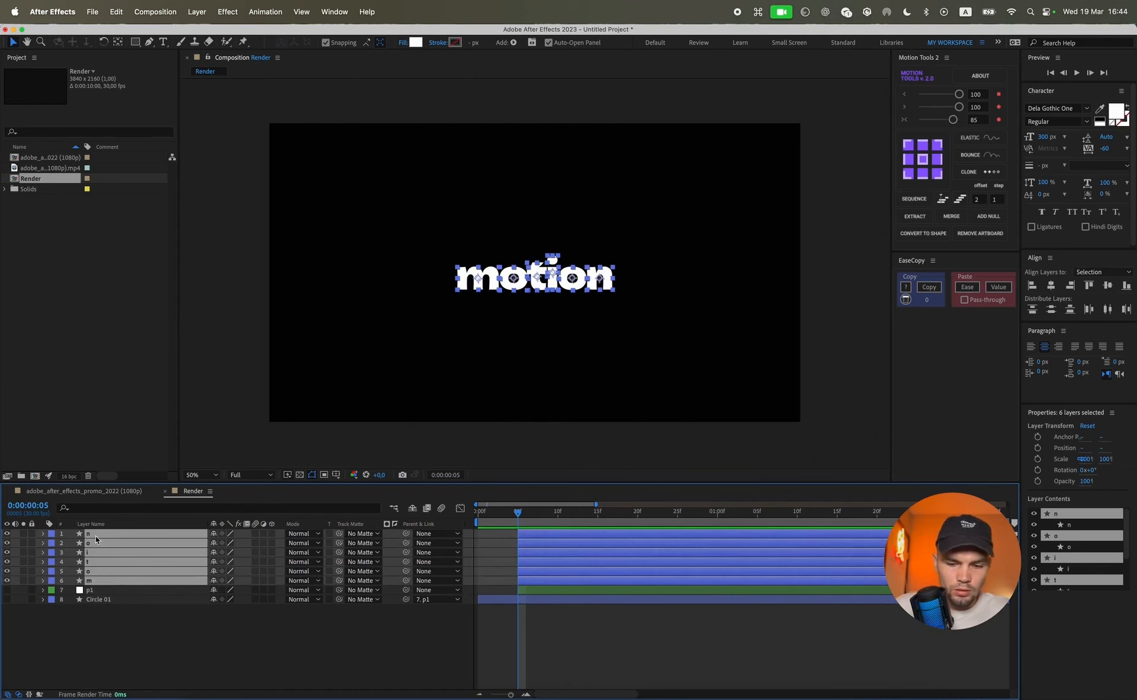
pyautogui.hotkey('alt', 'shift', 'p')
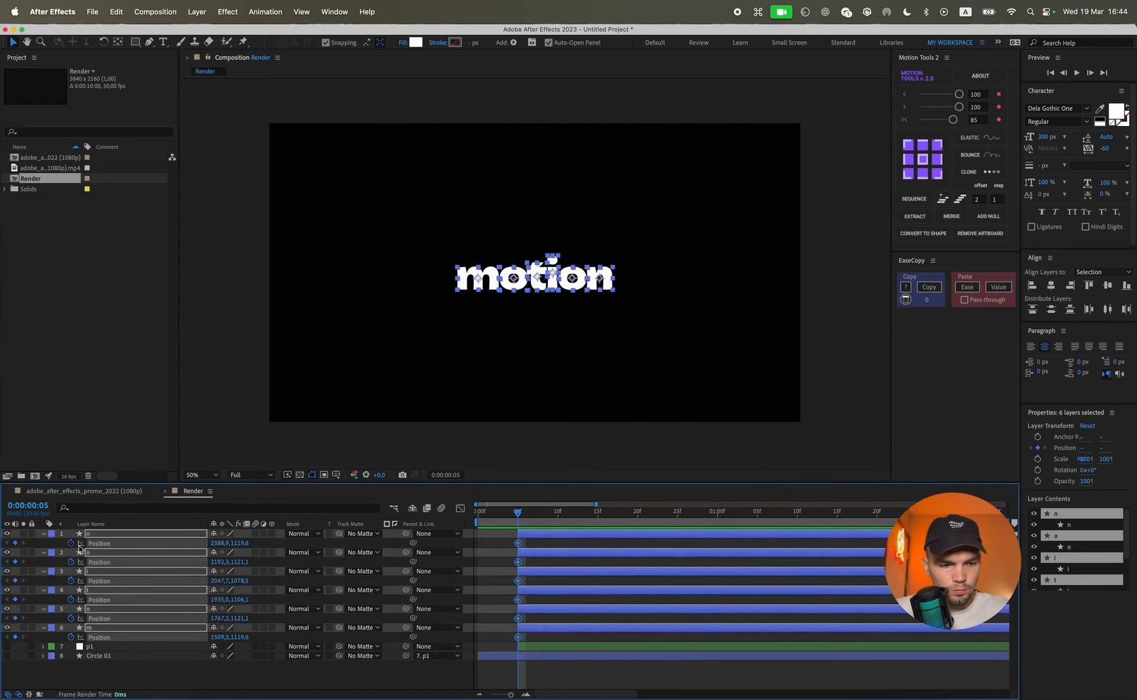
pyautogui.press('shift+super+Right')
pyautogui.press('shift+super+Right')
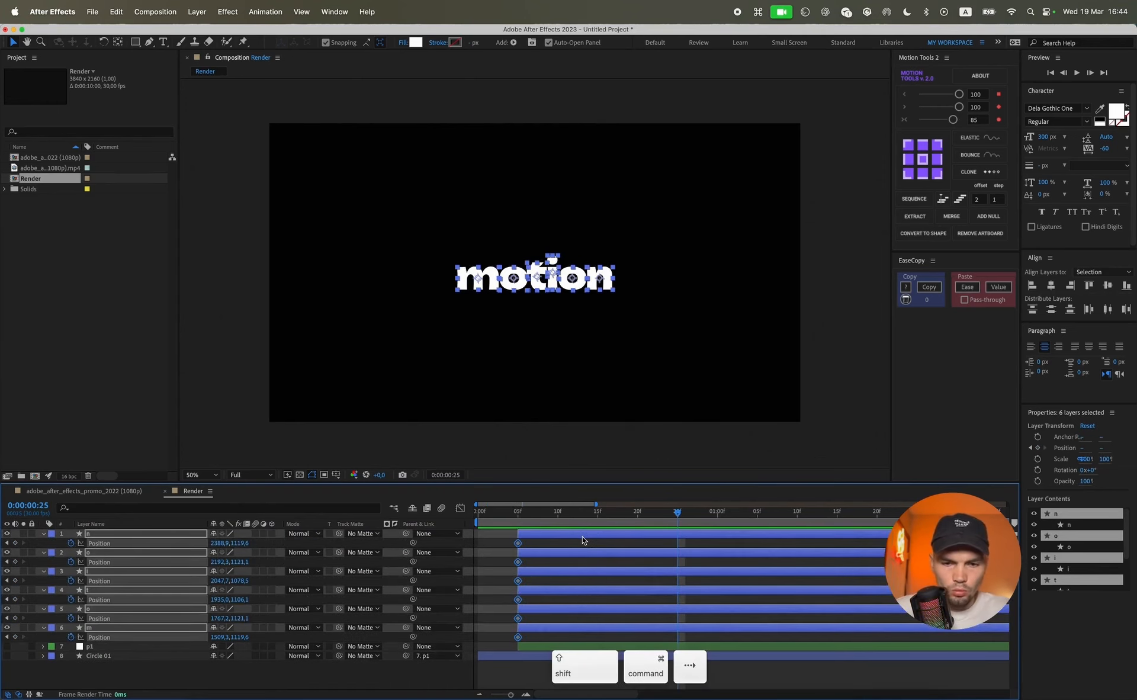
pyautogui.press('shift+super+Right')
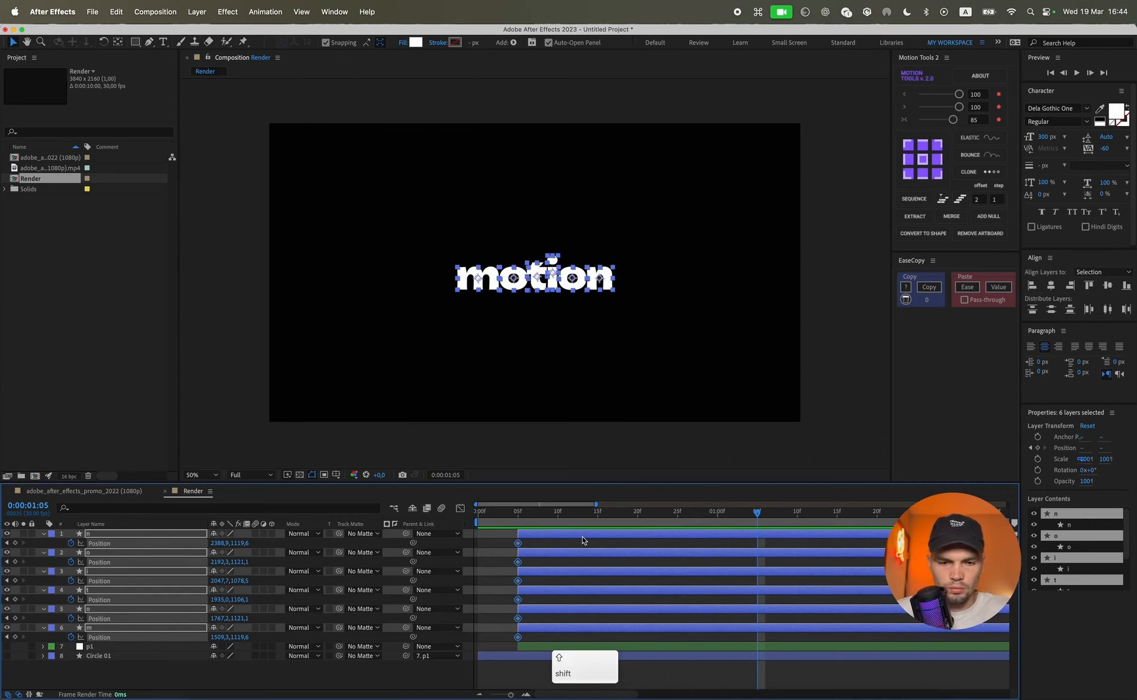
pyautogui.click(16, 542)
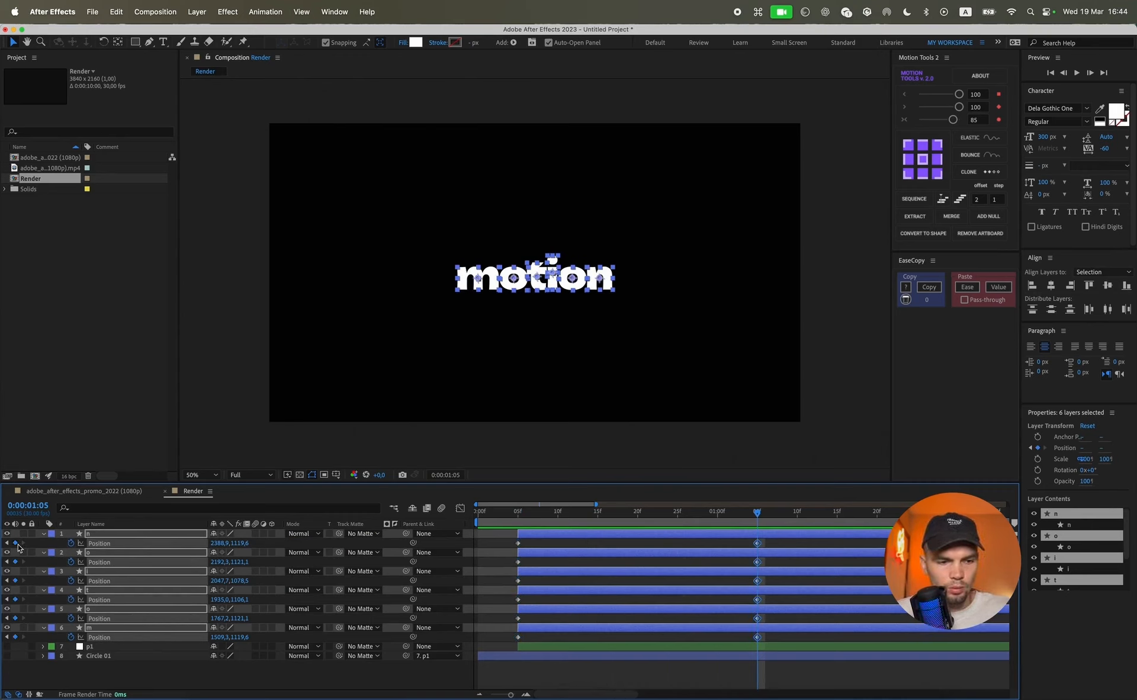
pyautogui.click(7, 543)
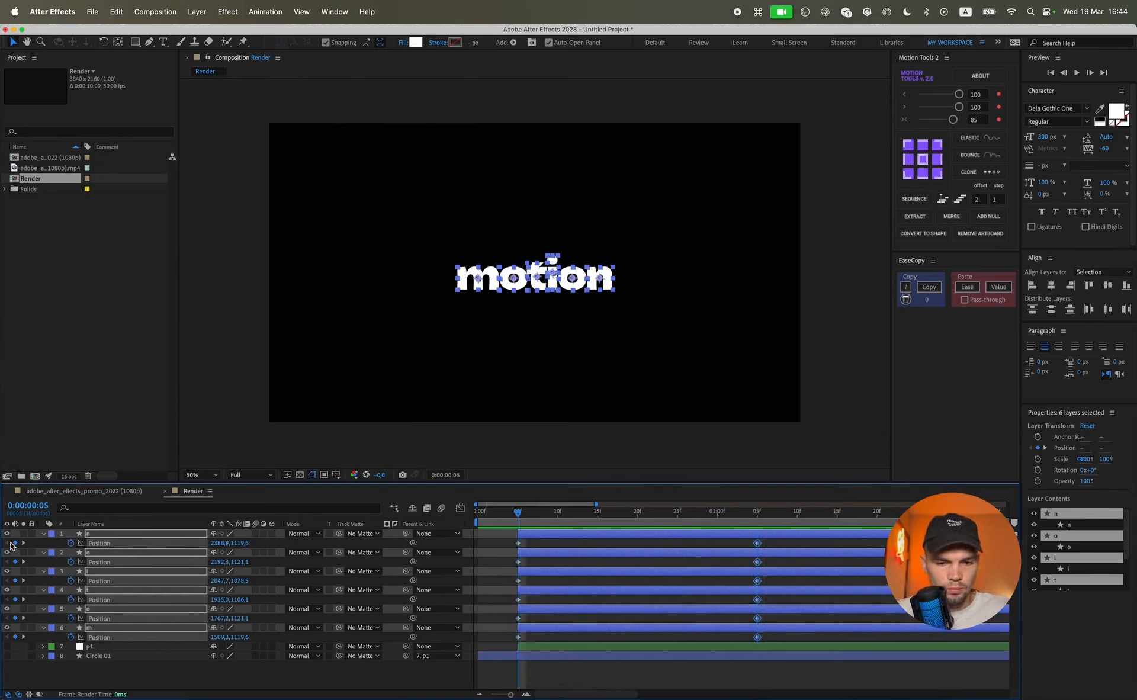
pyautogui.moveTo(239, 565); pyautogui.dragTo(364, 567)
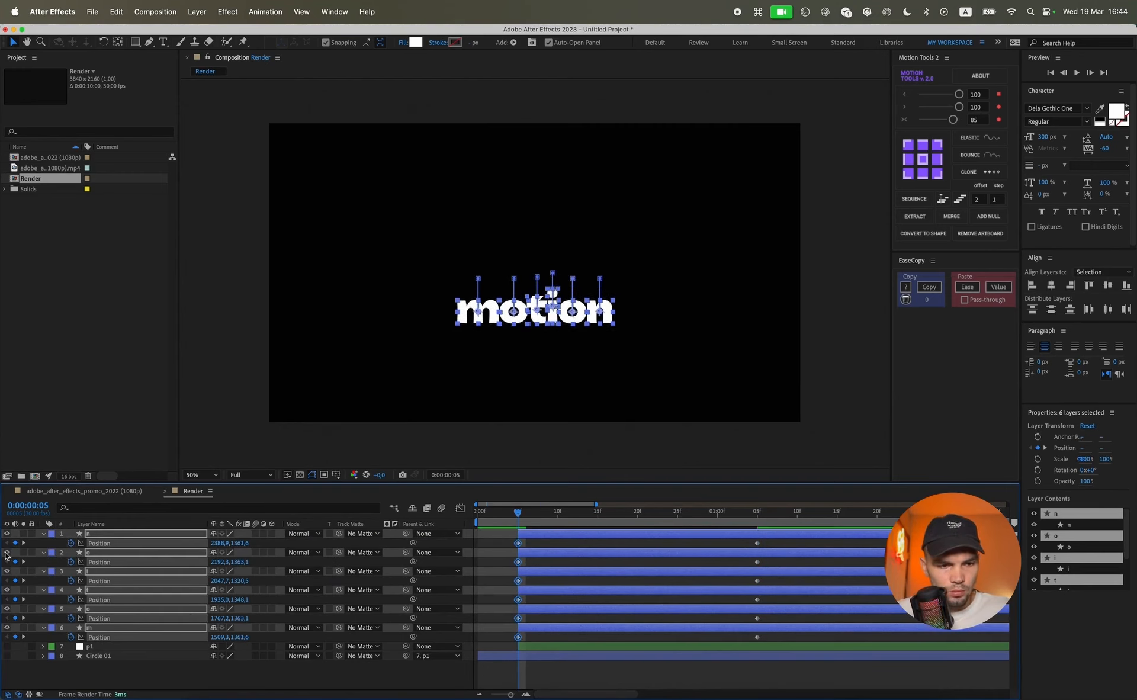
# - Raise all six letters at 0:00:01:05 to bring n to Y 815.6, and repeat their starting position keyframes at 0:00:02:00
pyautogui.click(23, 543)
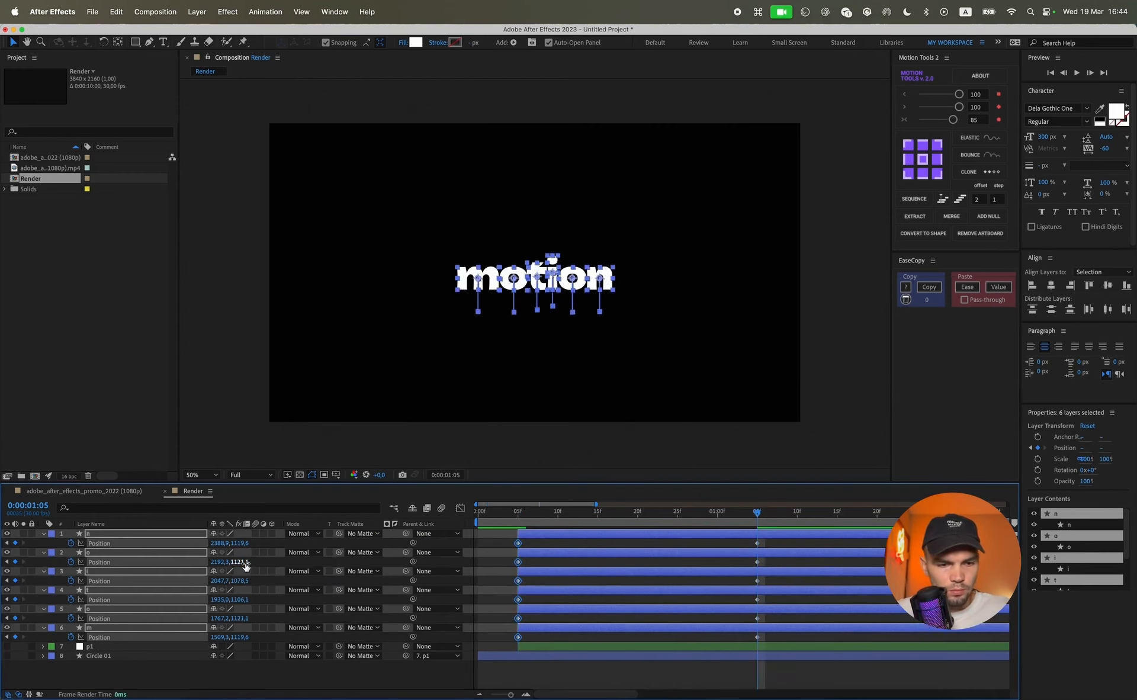
pyautogui.moveTo(240, 563); pyautogui.dragTo(93, 550)
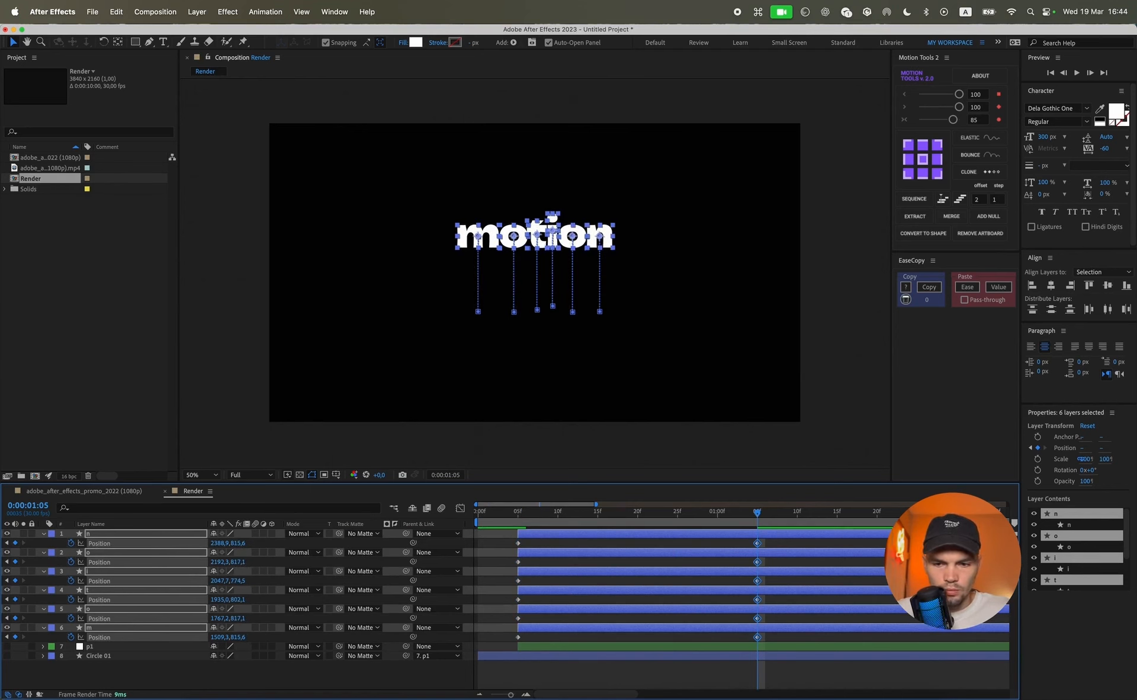
pyautogui.hscroll(5, 860, 539)
pyautogui.click(781, 517)
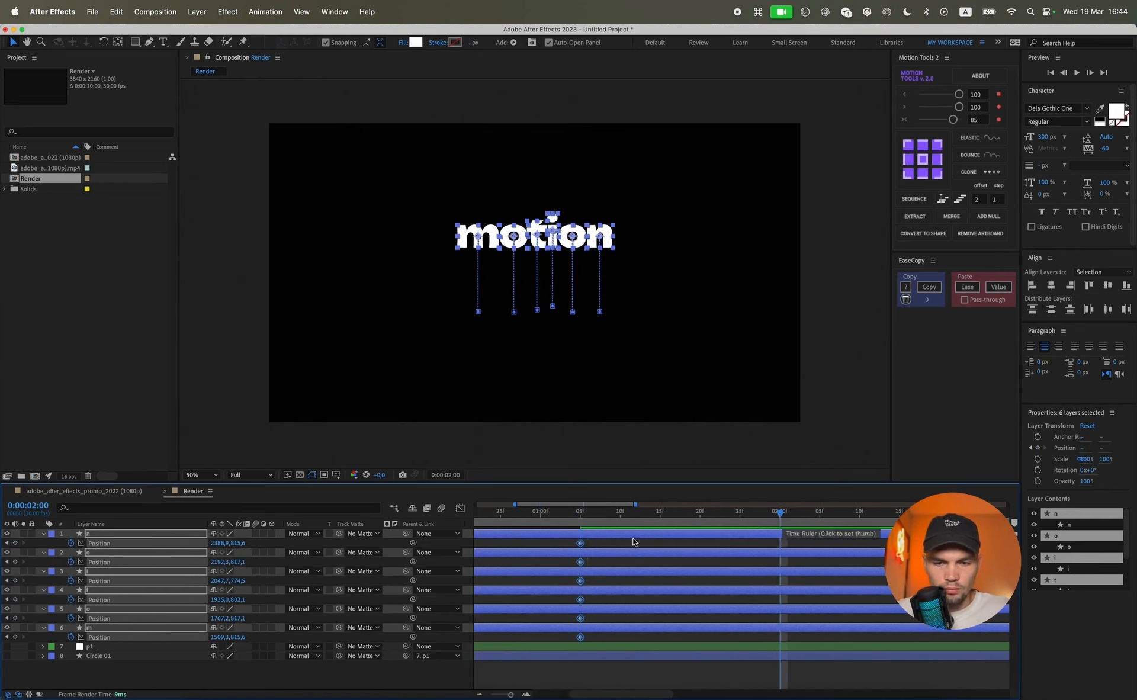
pyautogui.hscroll(-3, 544, 568)
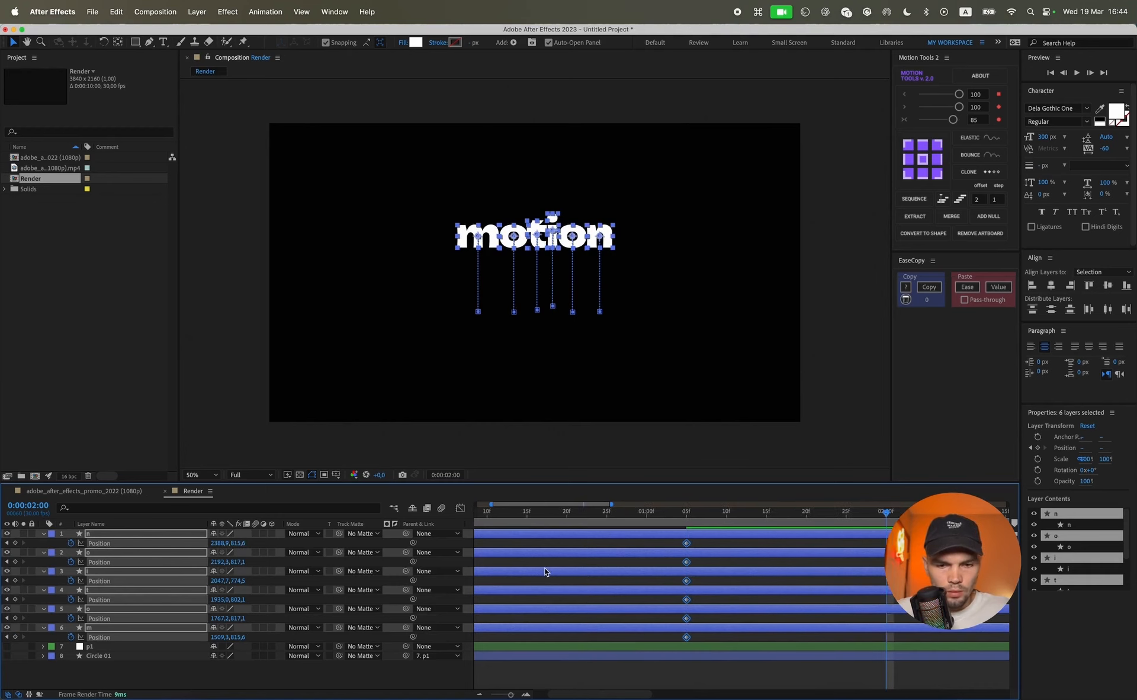
pyautogui.scroll(-5, 545, 568)
pyautogui.moveTo(497, 543); pyautogui.dragTo(486, 642)
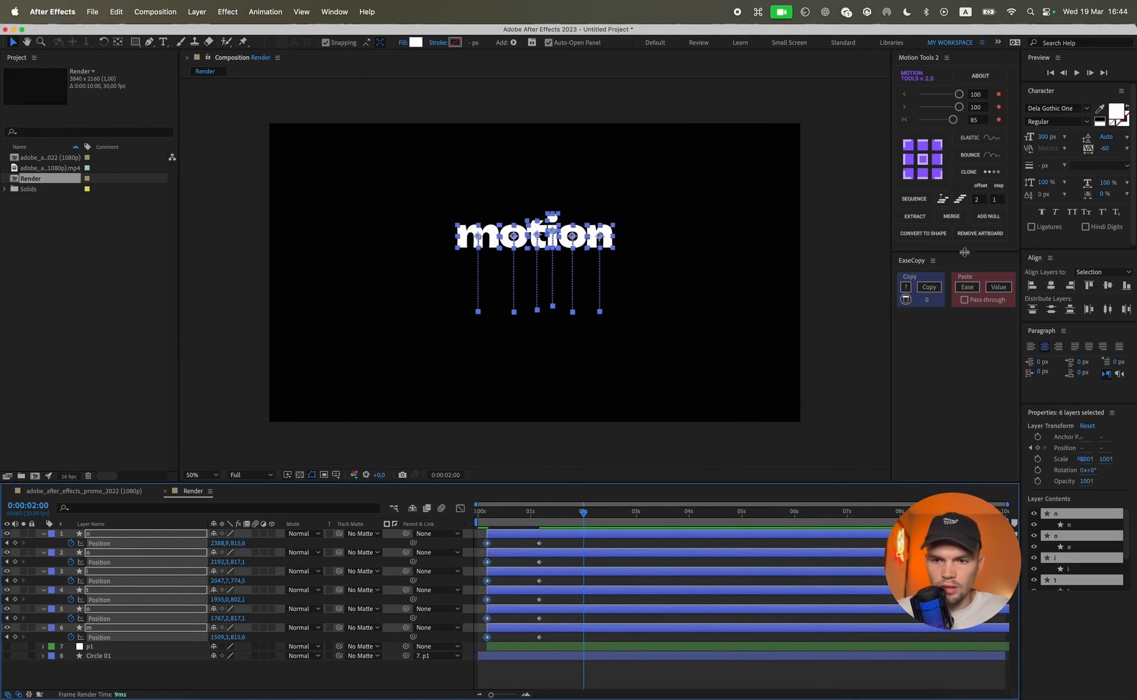
pyautogui.click(975, 173)
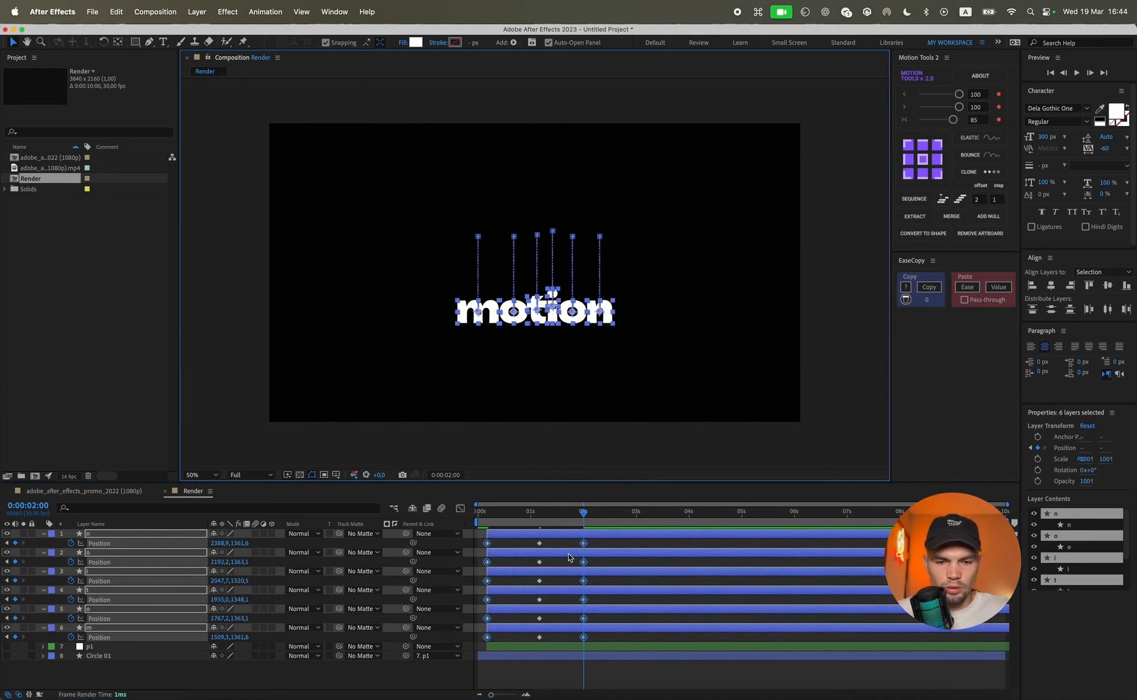
# - Move the final position keyframes of all six letter layers to 0:00:02:05
pyautogui.scroll(5, 499, 568)
pyautogui.scroll(-5, 500, 567)
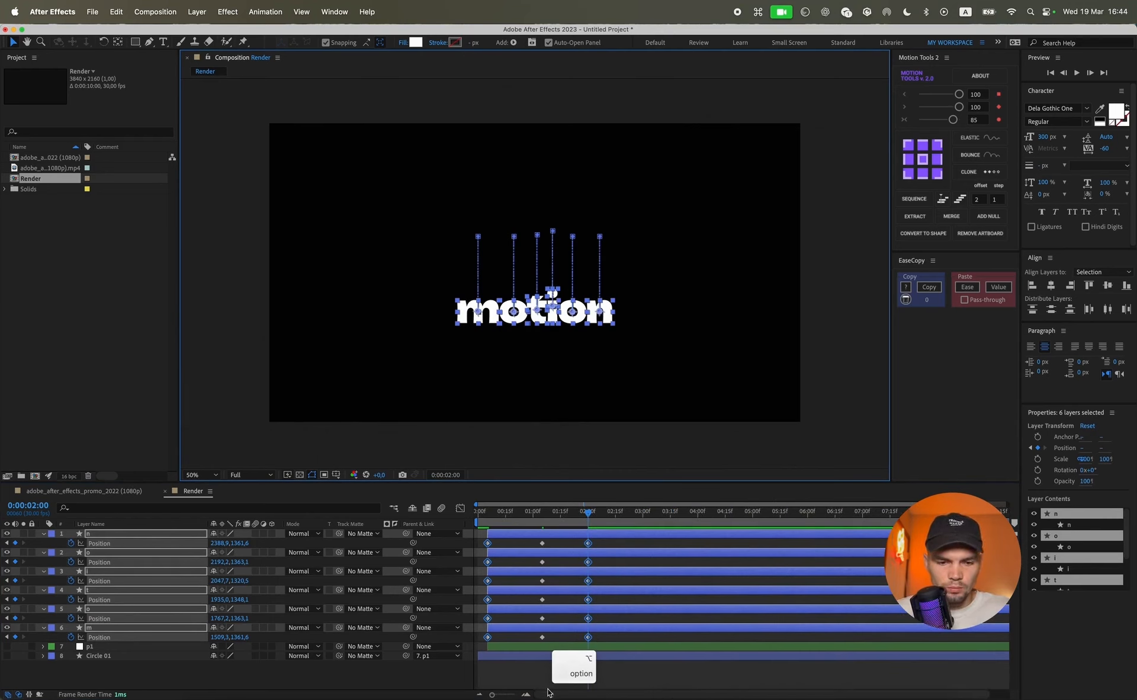
pyautogui.moveTo(492, 694); pyautogui.dragTo(503, 694)
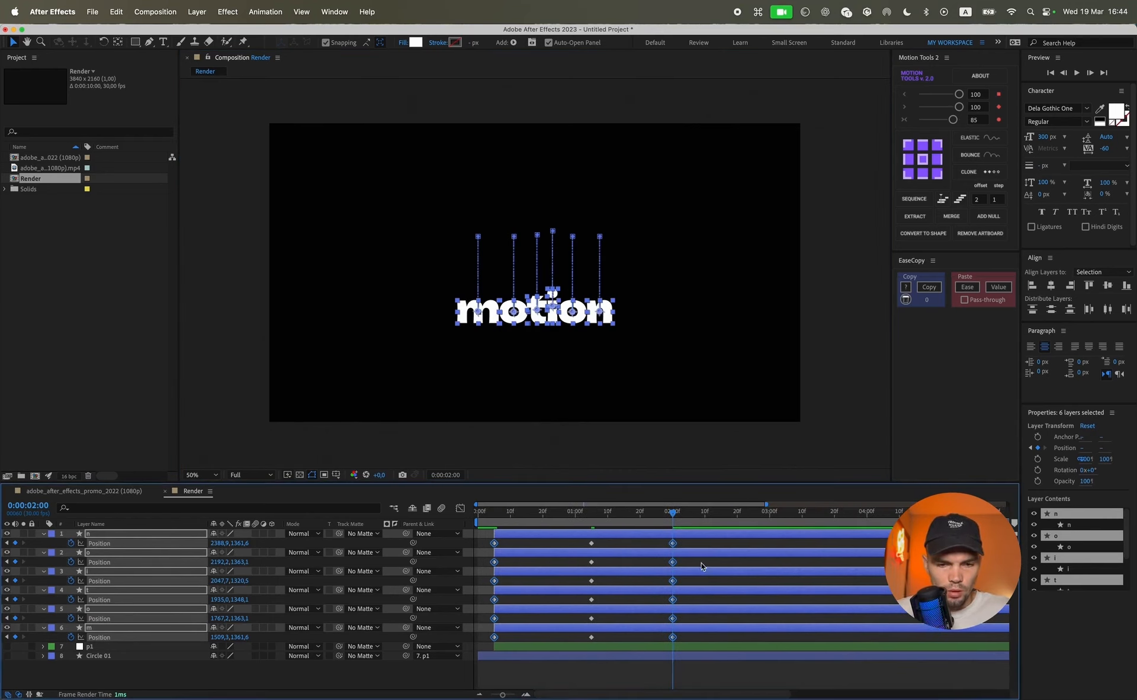
pyautogui.click(694, 542)
pyautogui.moveTo(507, 513); pyautogui.dragTo(493, 514)
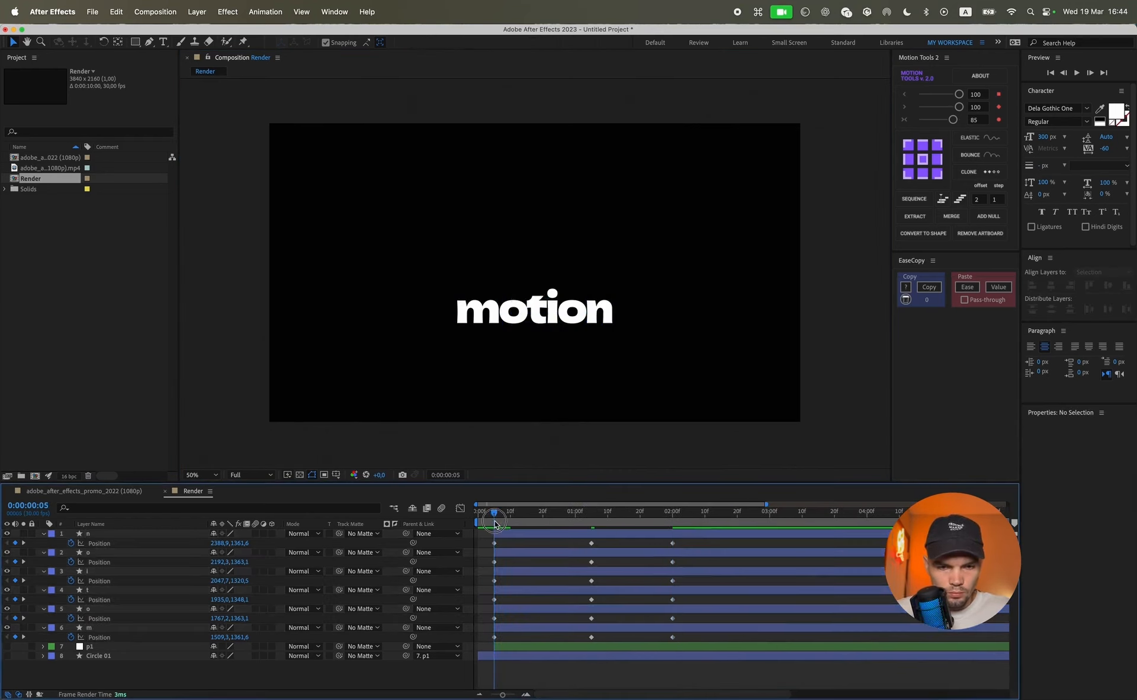
pyautogui.press('super+shift+Right')
pyautogui.press('super+shift+Right')
pyautogui.press('super+shift+Right')
pyautogui.press('super+shift+Right')
pyautogui.press('super+shift+Right')
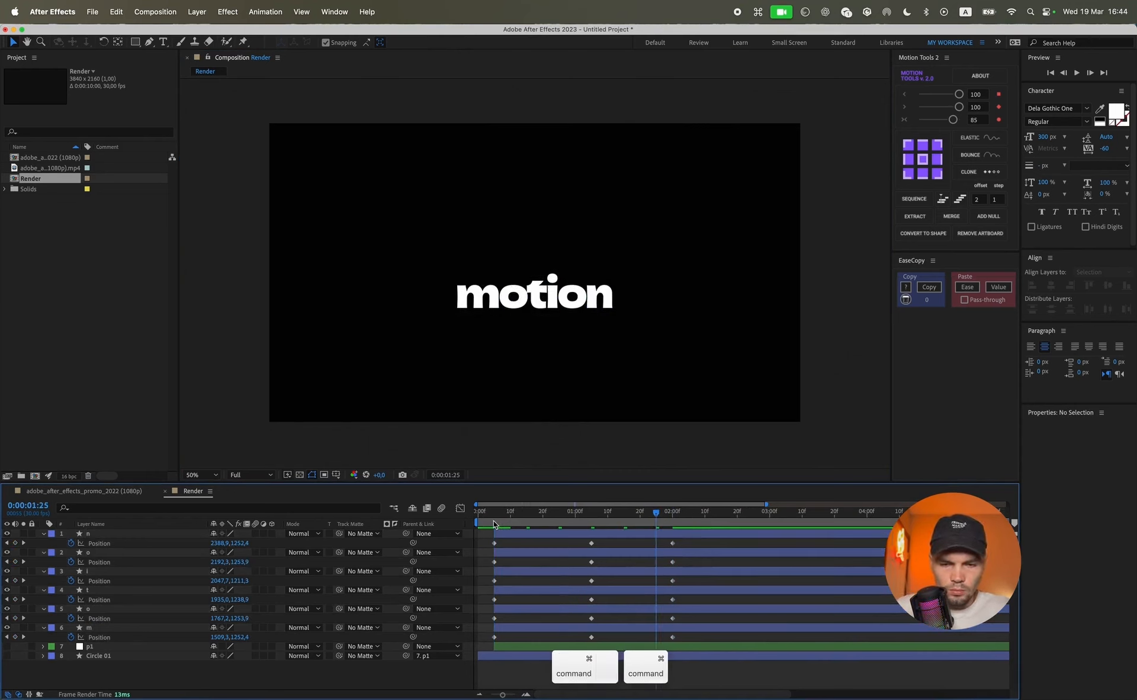
pyautogui.press('super+shift+Right')
pyautogui.moveTo(678, 537); pyautogui.dragTo(692, 637)
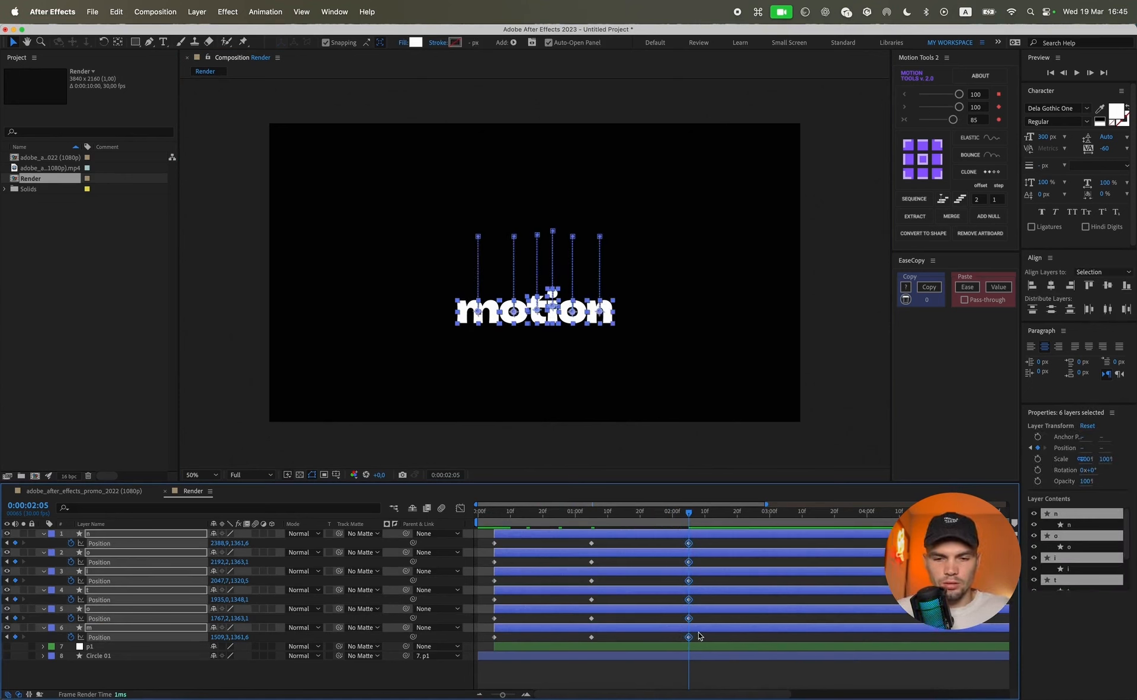
pyautogui.click(701, 578)
# - Apply Easy Ease to all position keyframes of the letters and set their influence to 85 with Motion Tools in the speed graph
pyautogui.moveTo(709, 542); pyautogui.dragTo(487, 639)
pyautogui.press('F9')
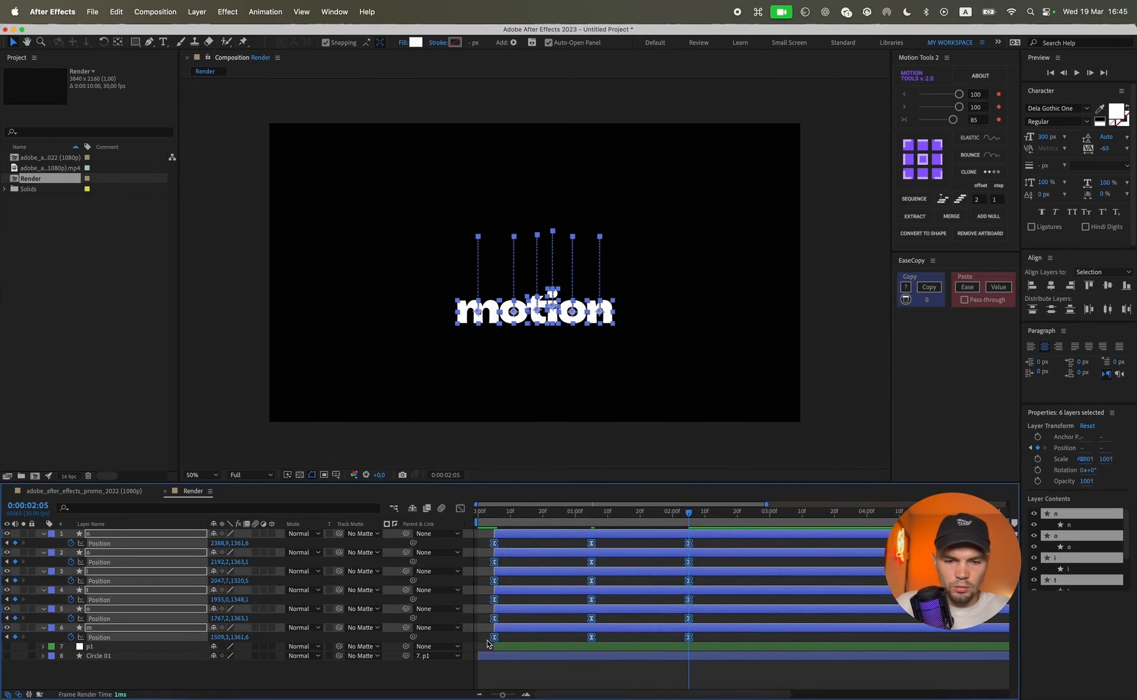
pyautogui.click(463, 510)
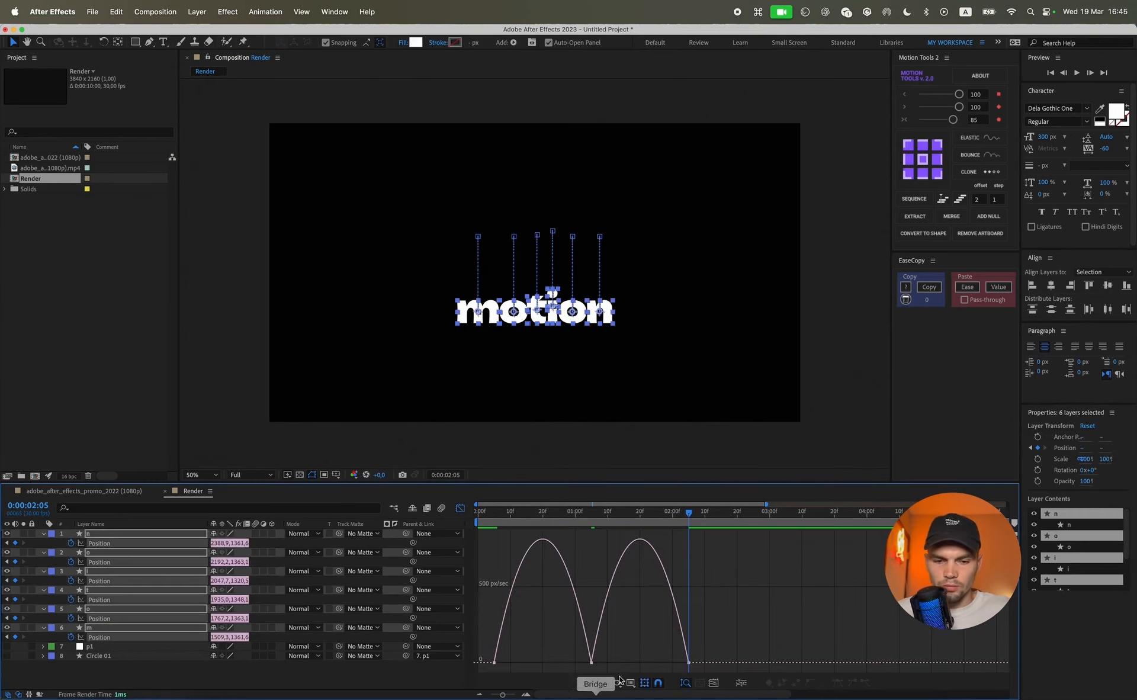
pyautogui.click(955, 121)
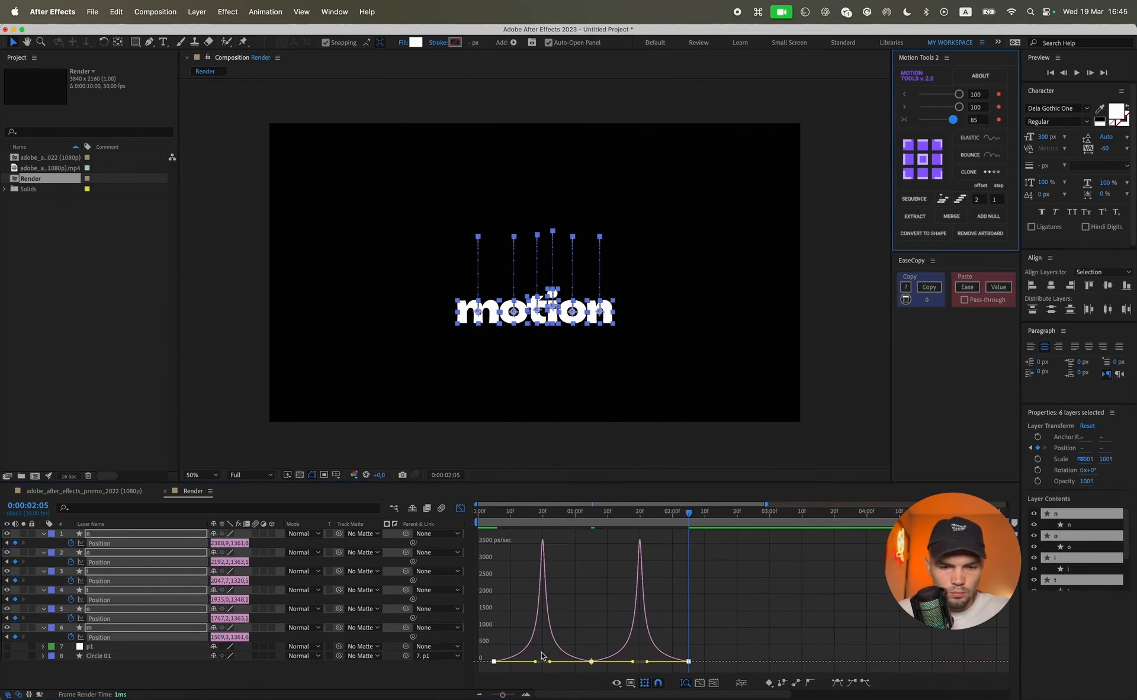
# - Shorten the easing handles of the first and last letter position keyframes in the speed graph
pyautogui.moveTo(541, 655); pyautogui.dragTo(468, 676)
pyautogui.moveTo(534, 659); pyautogui.dragTo(529, 658)
pyautogui.moveTo(702, 651); pyautogui.dragTo(590, 661)
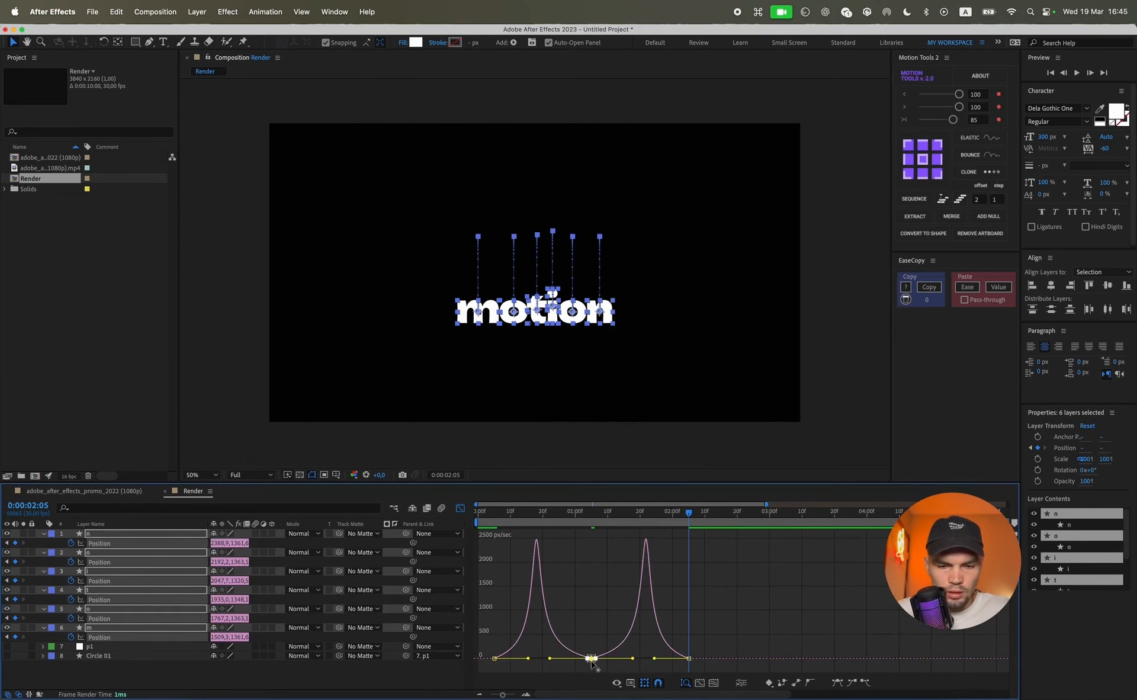
# - Set the keyframe velocity of the middle position keyframes to Continuous, locking outgoing to incoming
pyautogui.press('alt')
pyautogui.scroll(8, 608, 663)
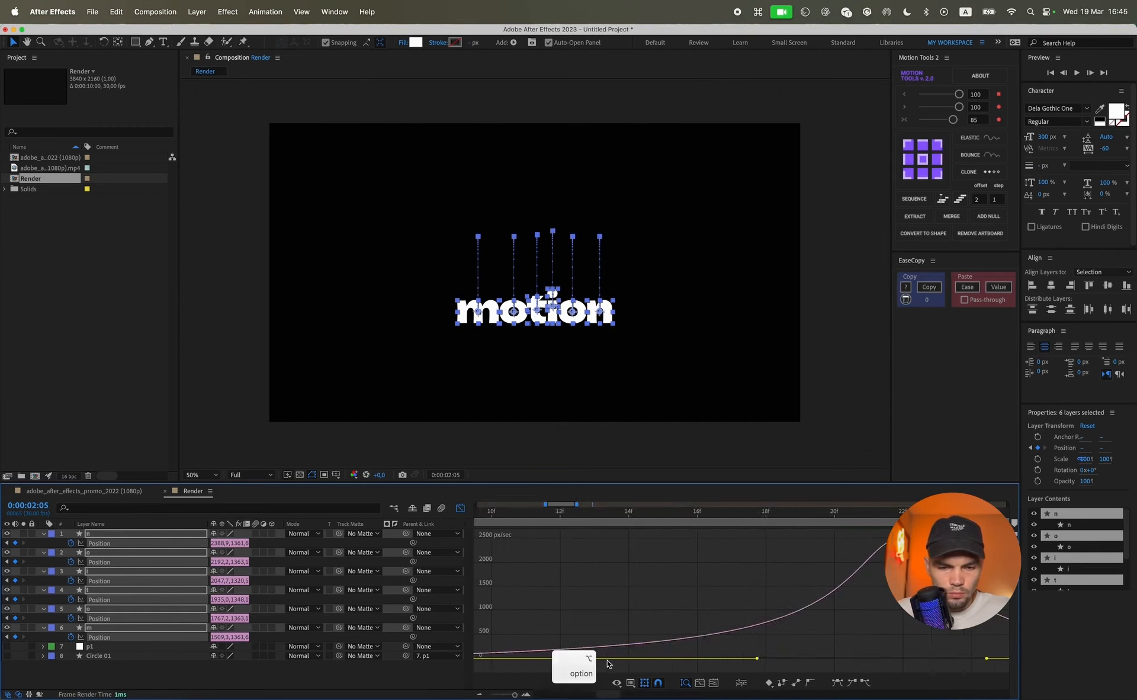
pyautogui.hscroll(-5, 540, 662)
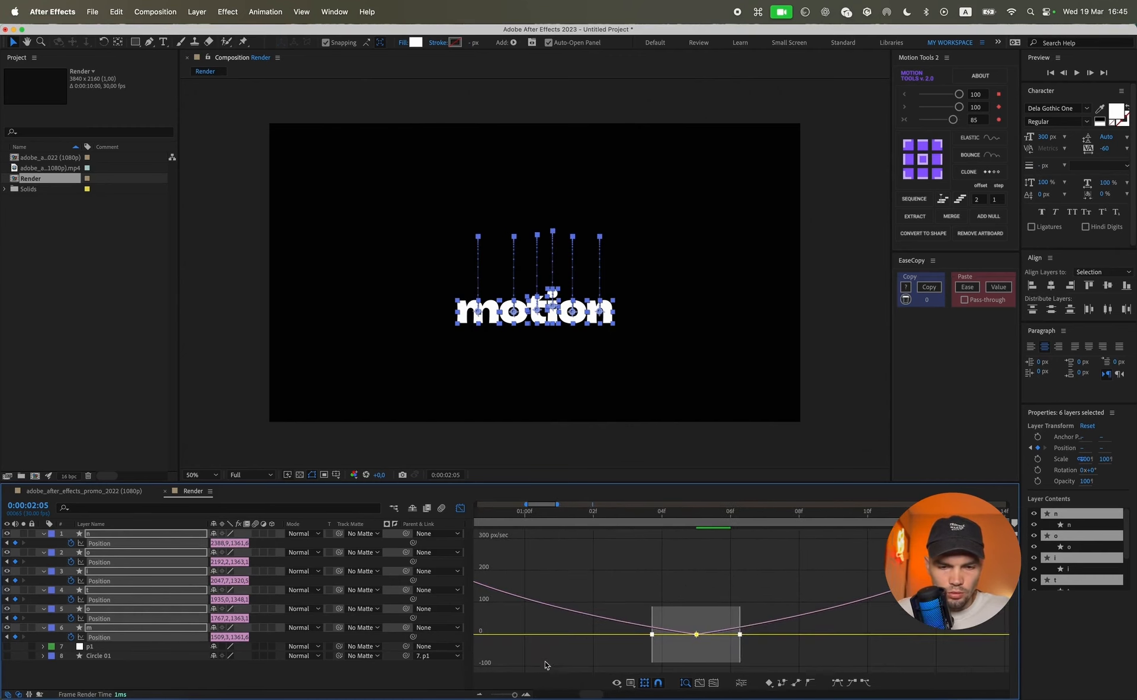
pyautogui.rightClick(704, 638)
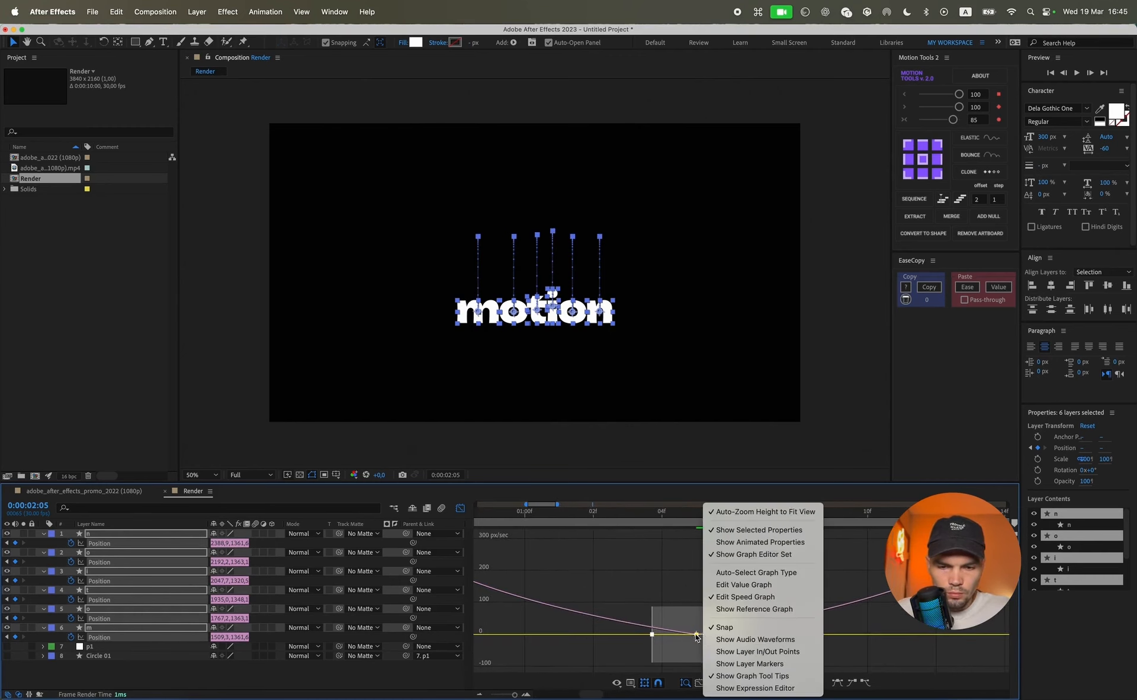
pyautogui.rightClick(696, 634)
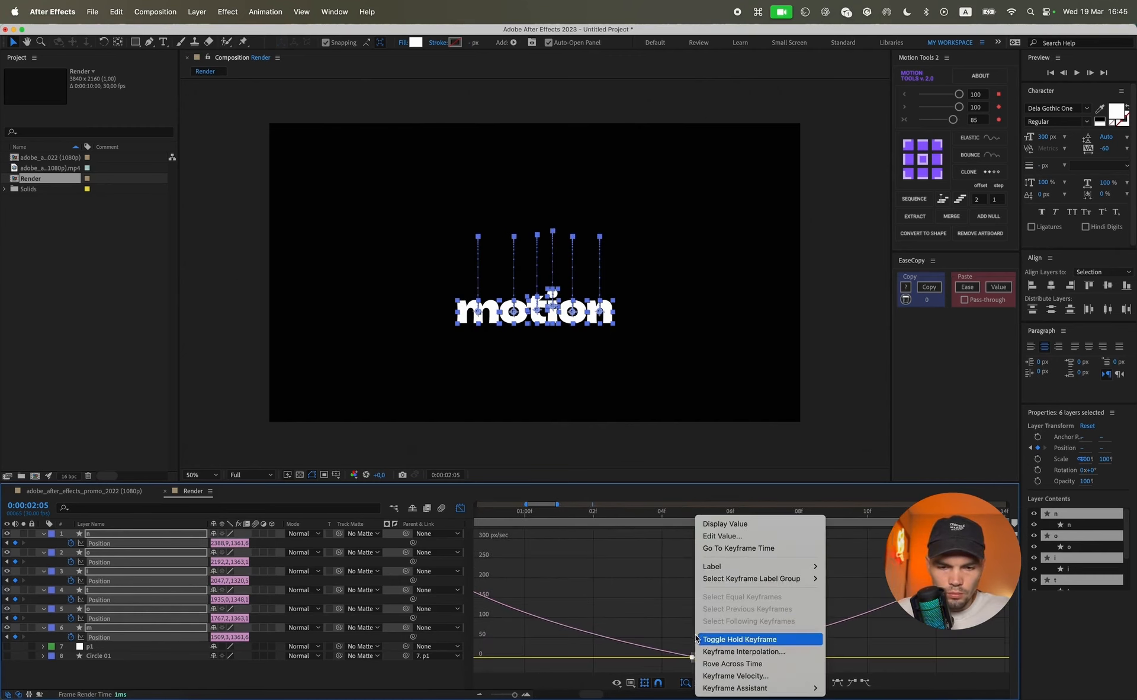
pyautogui.click(721, 678)
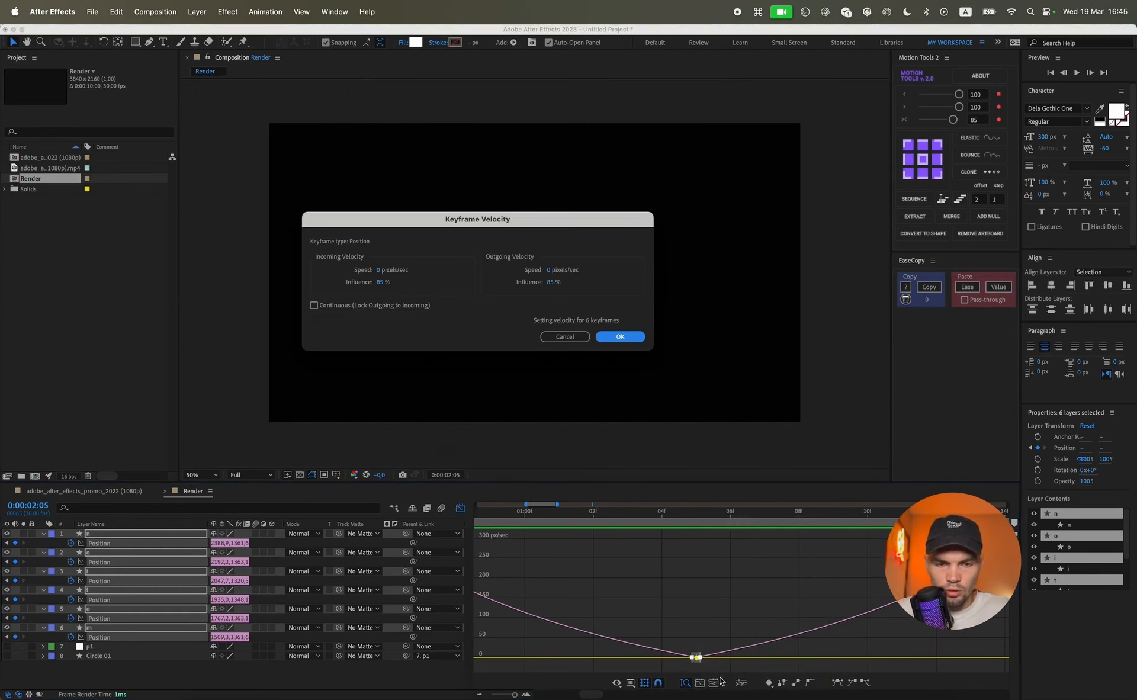
pyautogui.click(314, 306)
pyautogui.click(314, 306)
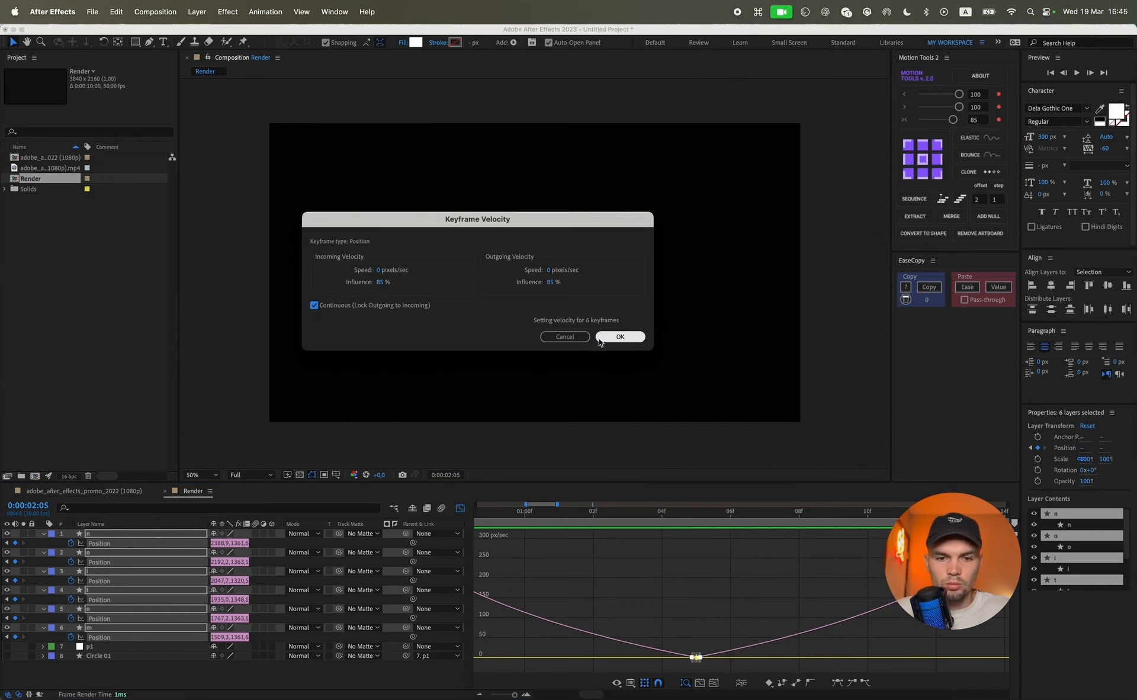
pyautogui.click(603, 340)
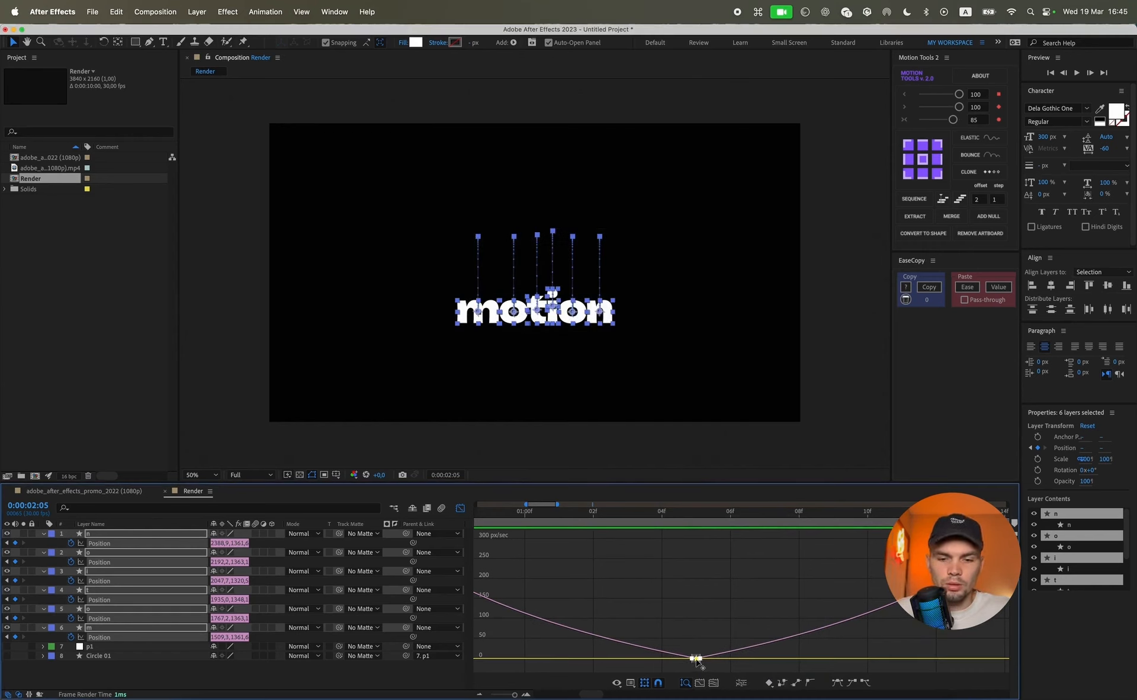
# - Raise the speed of the middle position keyframes slightly above zero in the speed graph
pyautogui.scroll(3, 697, 661)
pyautogui.click(516, 650)
pyautogui.moveTo(516, 654); pyautogui.dragTo(514, 650)
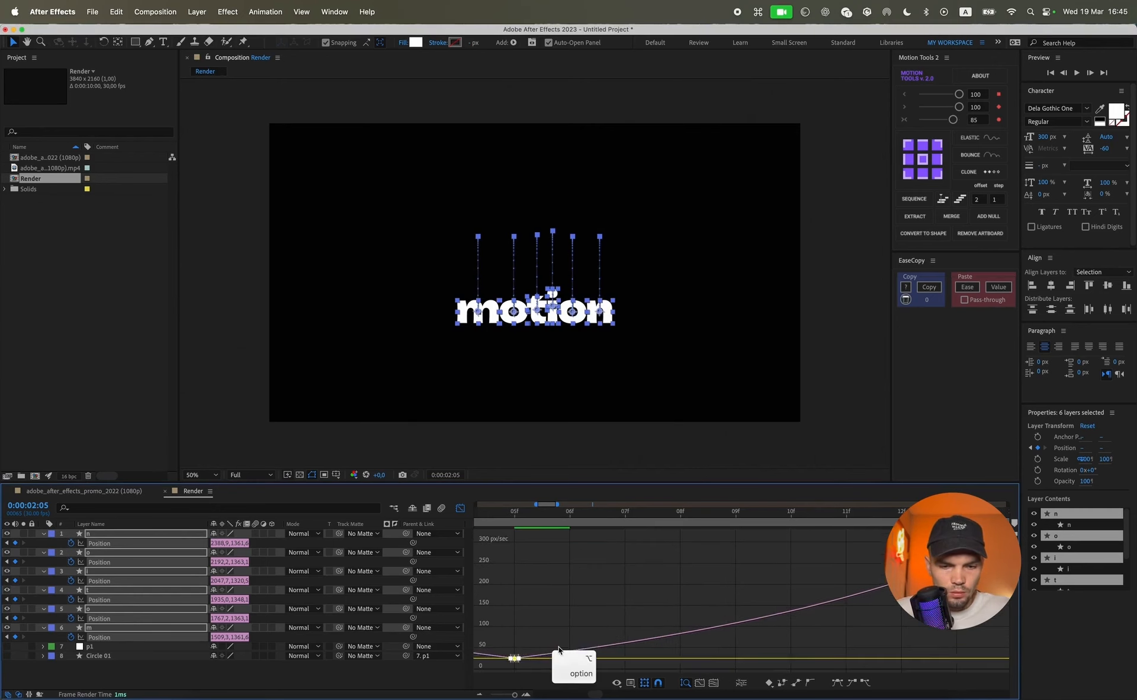
# - Preview the eased letter movement, close the speed graph and deselect the letter layers
pyautogui.scroll(-5, 559, 649)
pyautogui.click(484, 511)
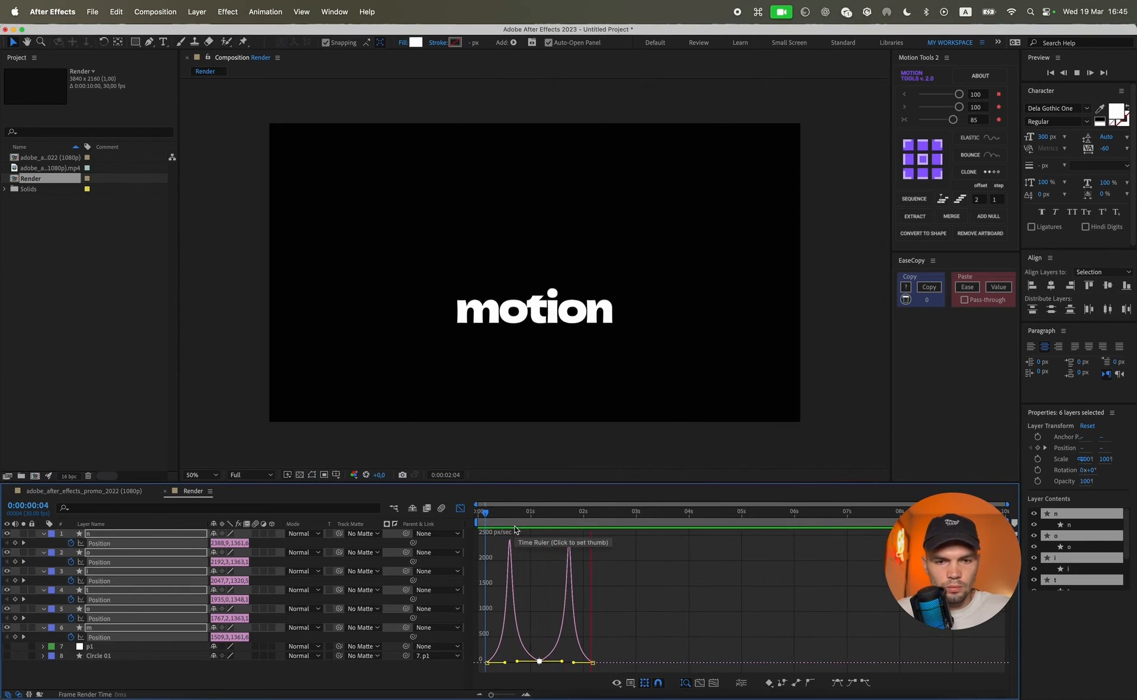
pyautogui.press('space')
pyautogui.scroll(5, 486, 567)
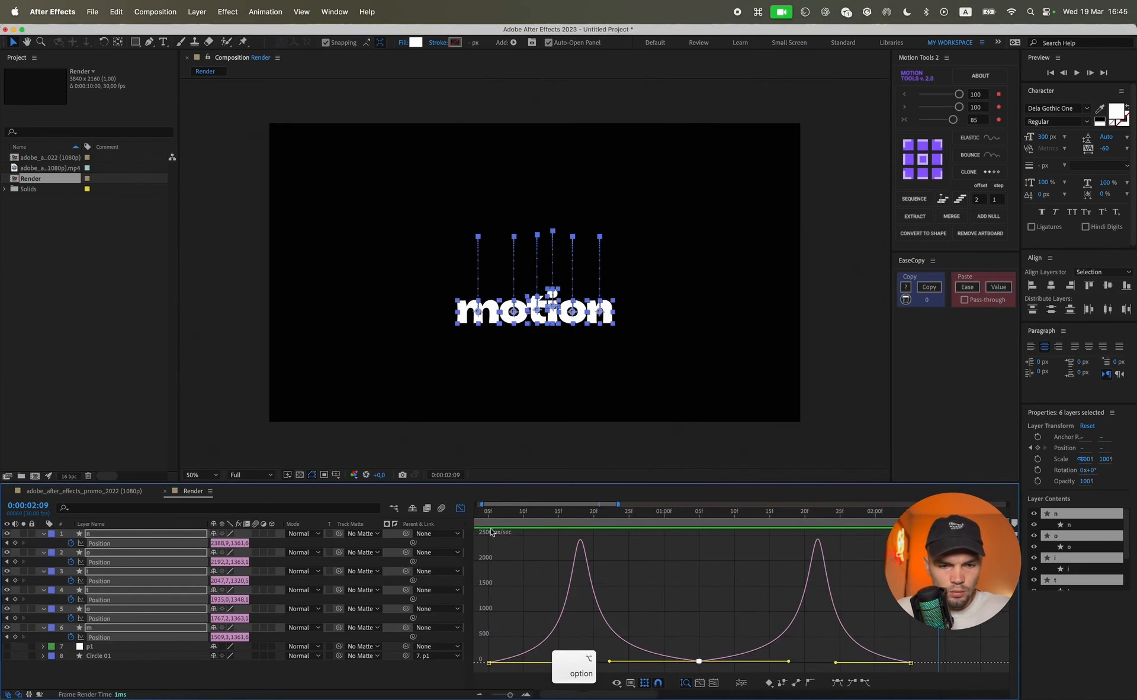
pyautogui.click(461, 508)
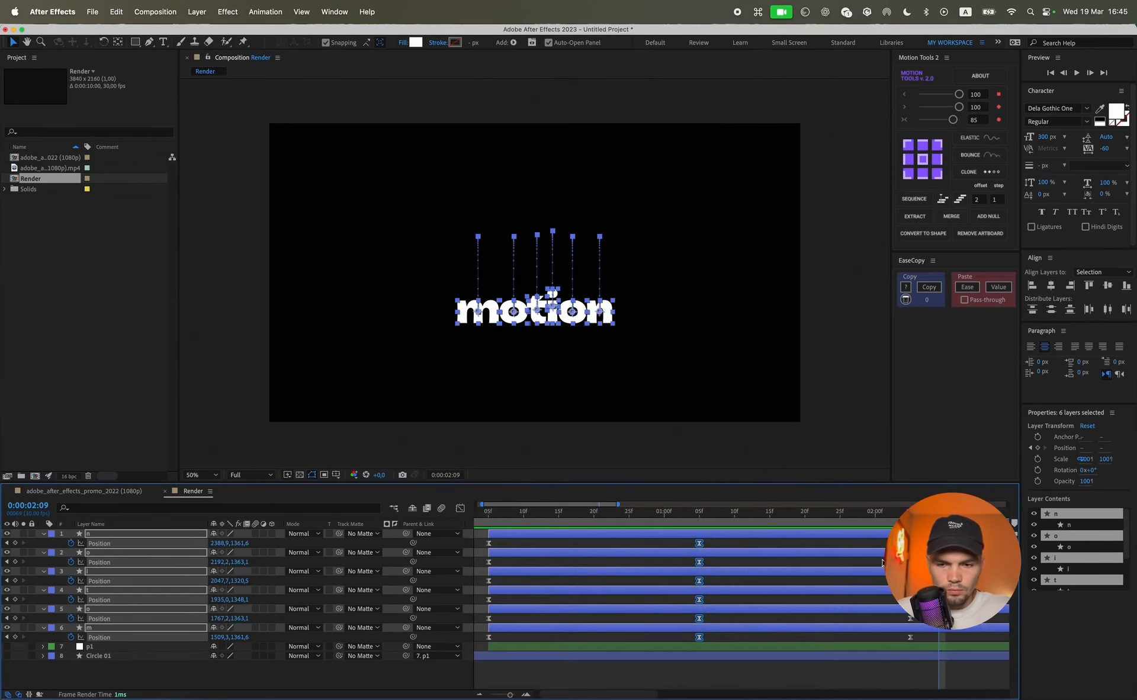
pyautogui.scroll(-5, 696, 574)
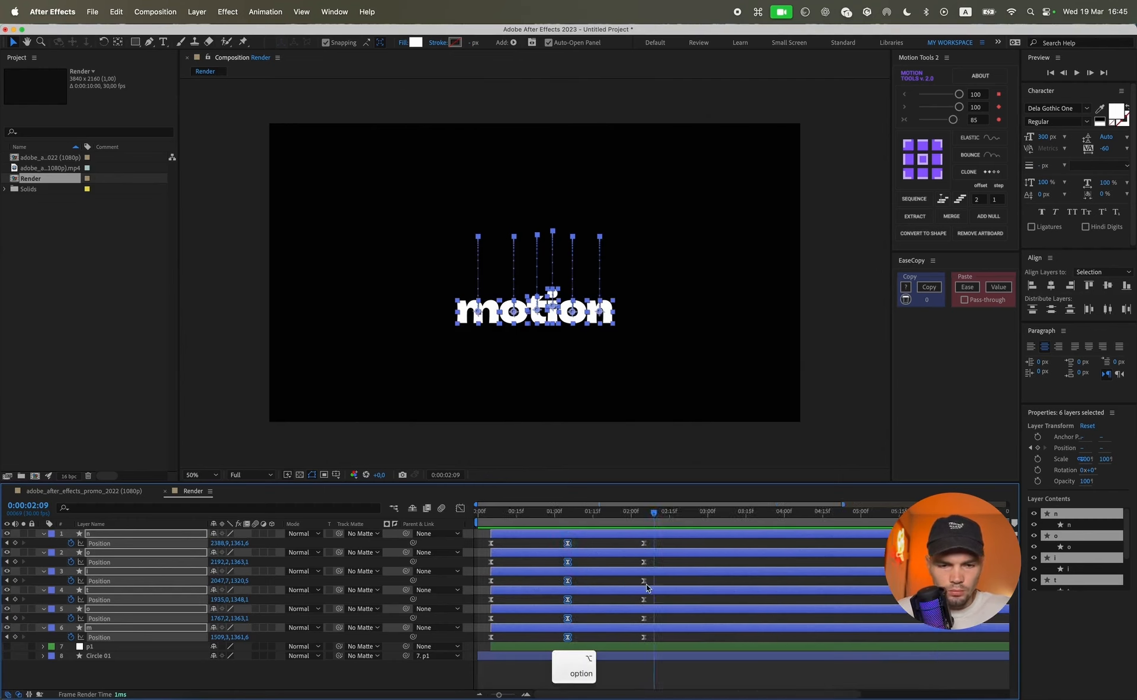
pyautogui.click(528, 672)
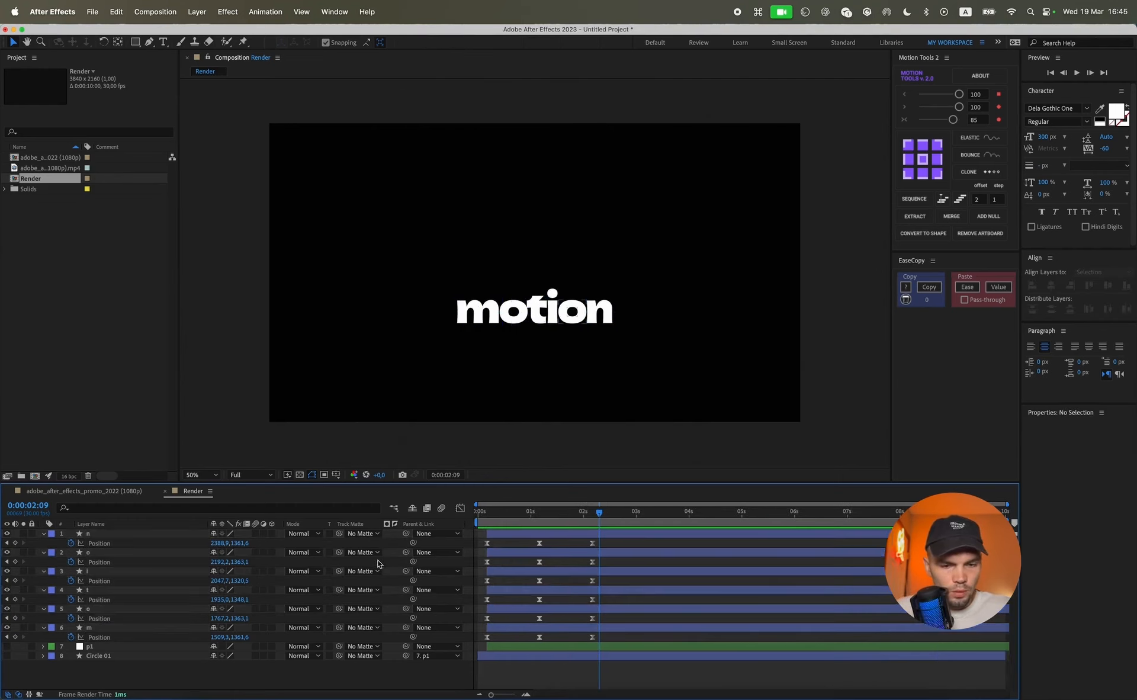
# - Make the Circle 01 layer visible and preview it together with the letters from the beginning
pyautogui.click(7, 656)
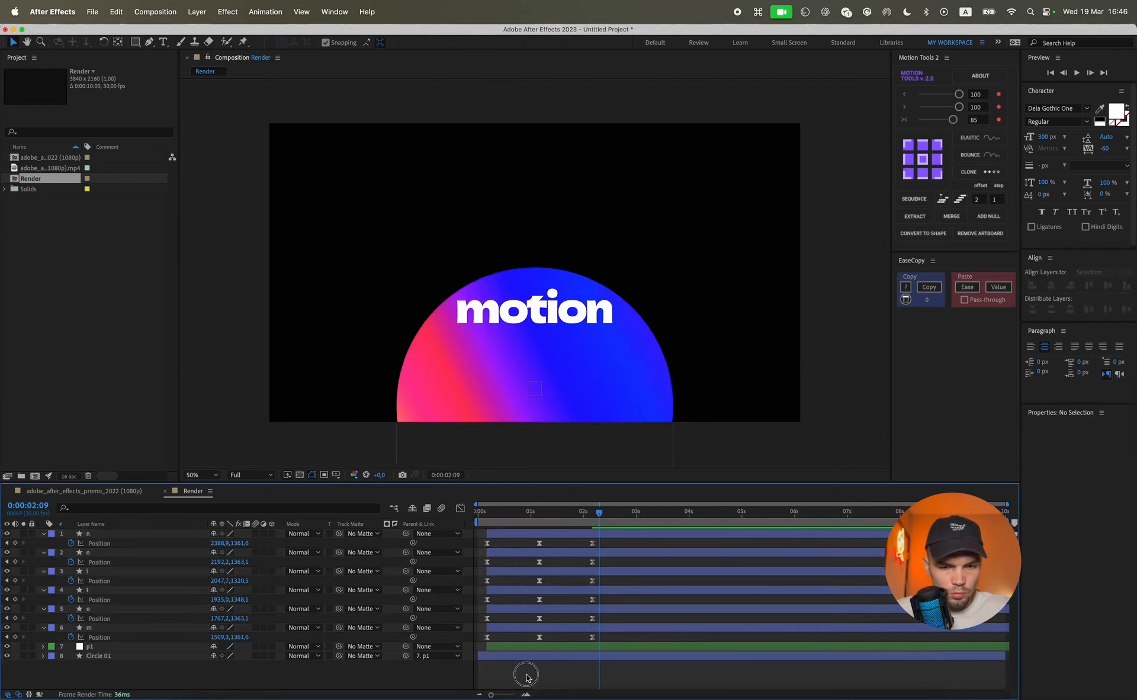
pyautogui.click(477, 513)
pyautogui.press('space')
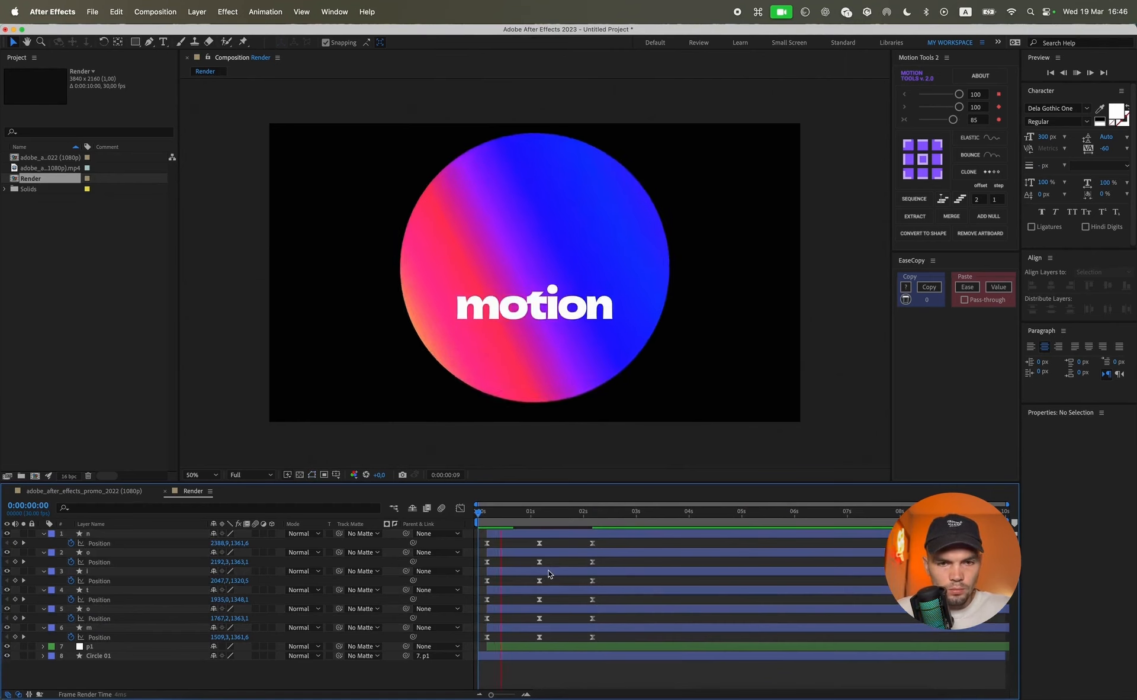
pyautogui.press('space')
# - Split the p1 and Circle 01 layers at 0:00:00:22 and delete the parts following that time
pyautogui.click(530, 534)
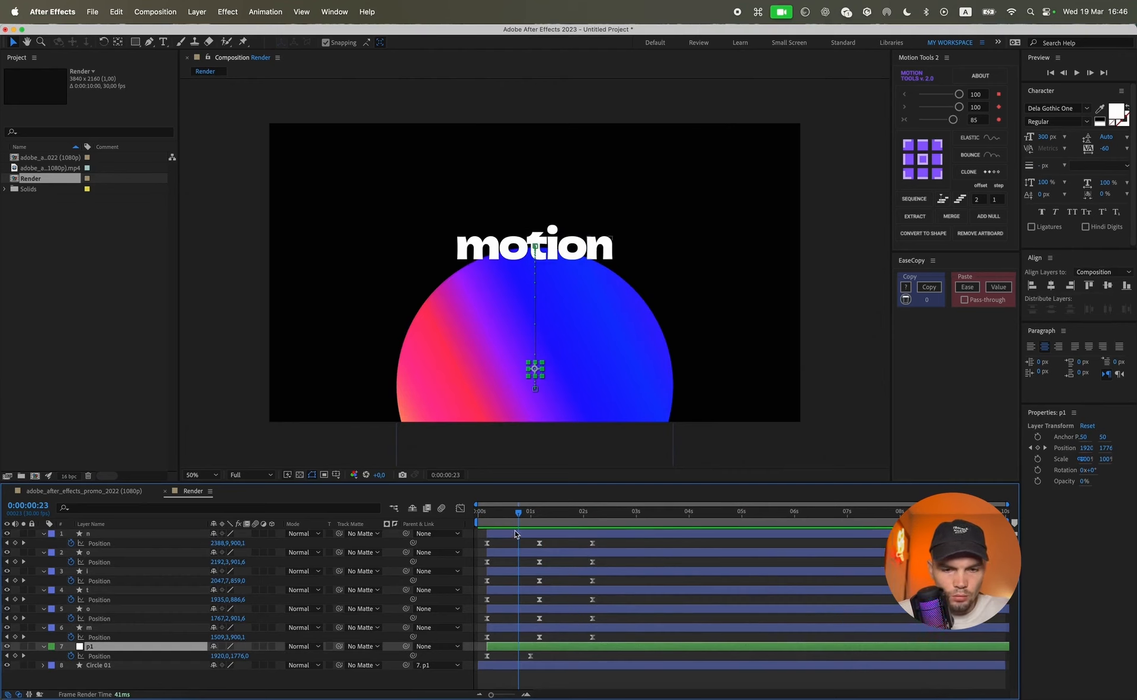
pyautogui.press('super+Left')
pyautogui.press('super+Left')
pyautogui.press('super+Right')
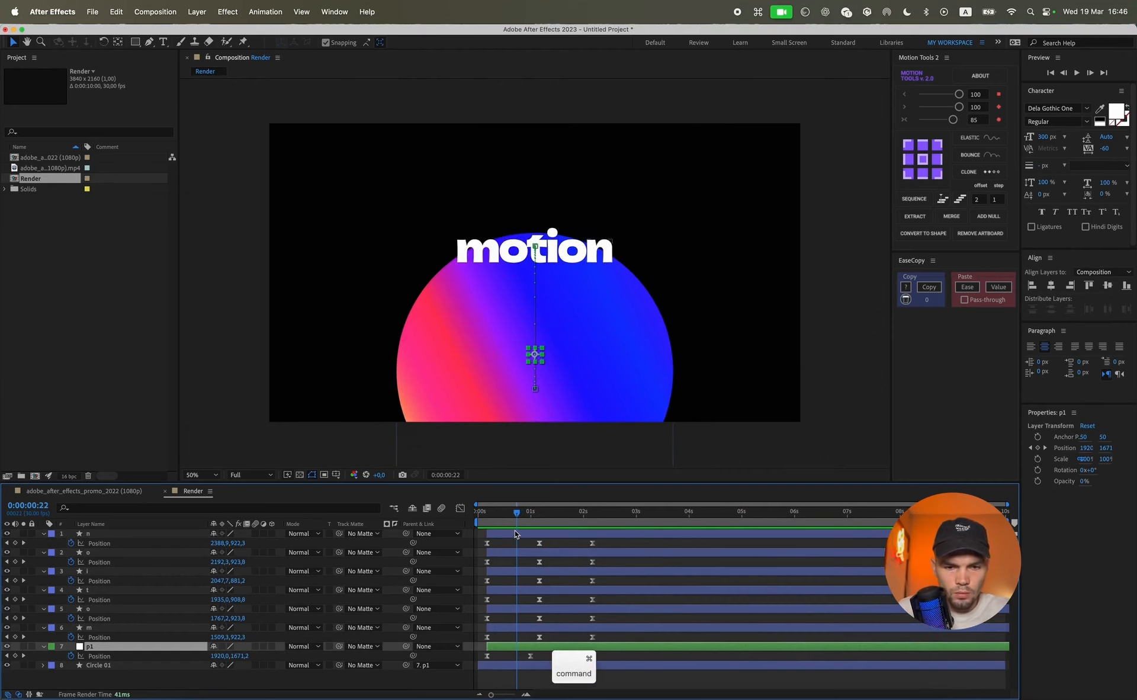
pyautogui.keyDown('shift'); pyautogui.click(522, 663); pyautogui.keyUp('shift')
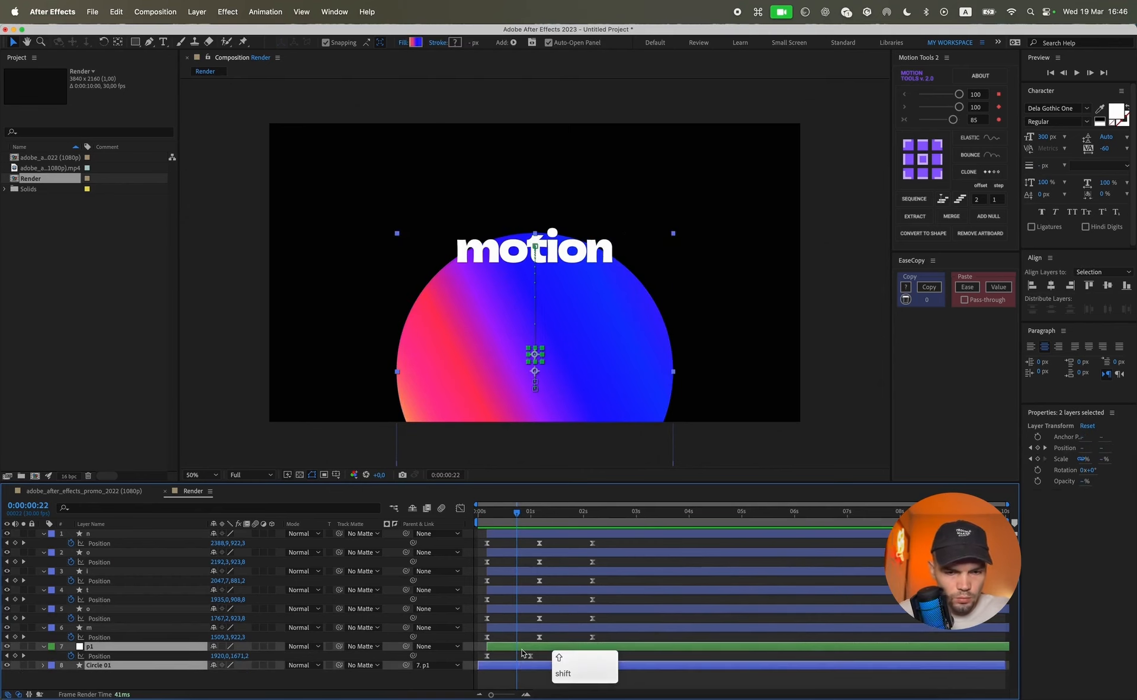
pyautogui.press('super+shift+d')
pyautogui.press('Delete')
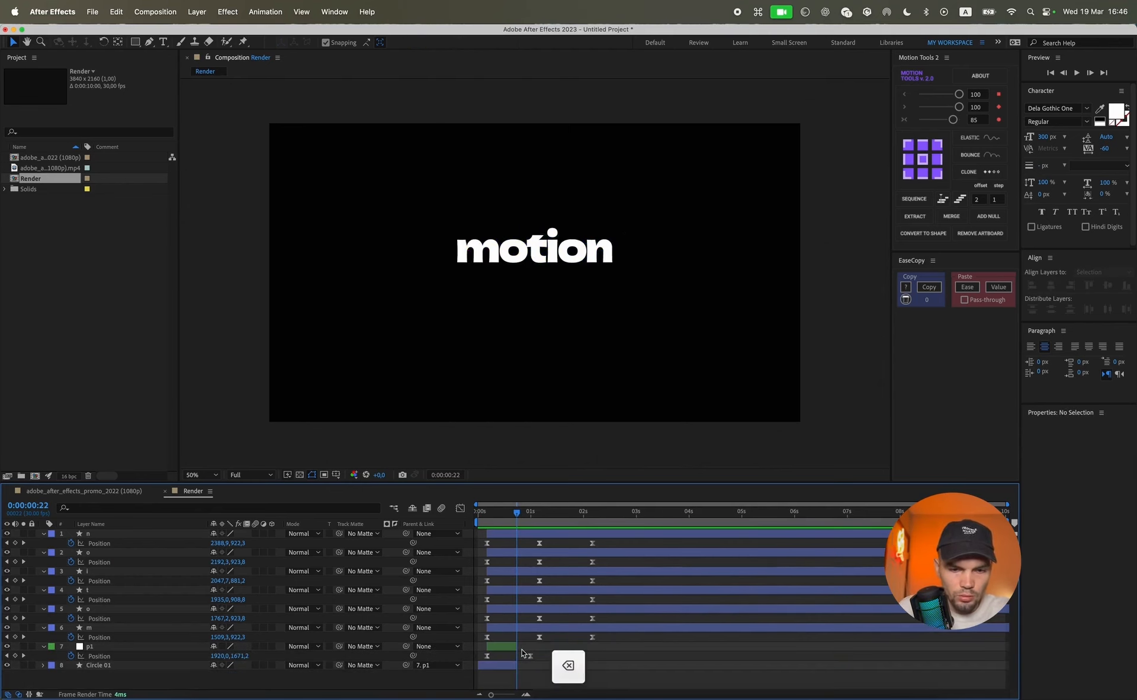
pyautogui.scroll(5, 483, 647)
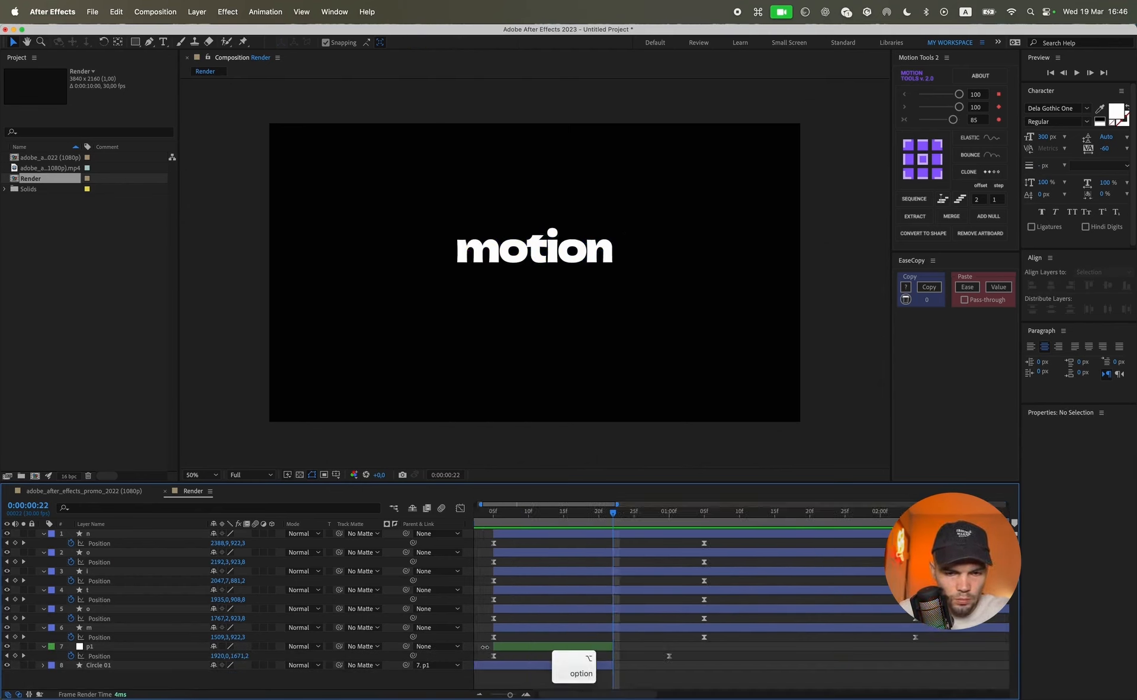
# - Shift the six letter layers so they start at 0:00:00:00
pyautogui.hscroll(-2, 546, 693)
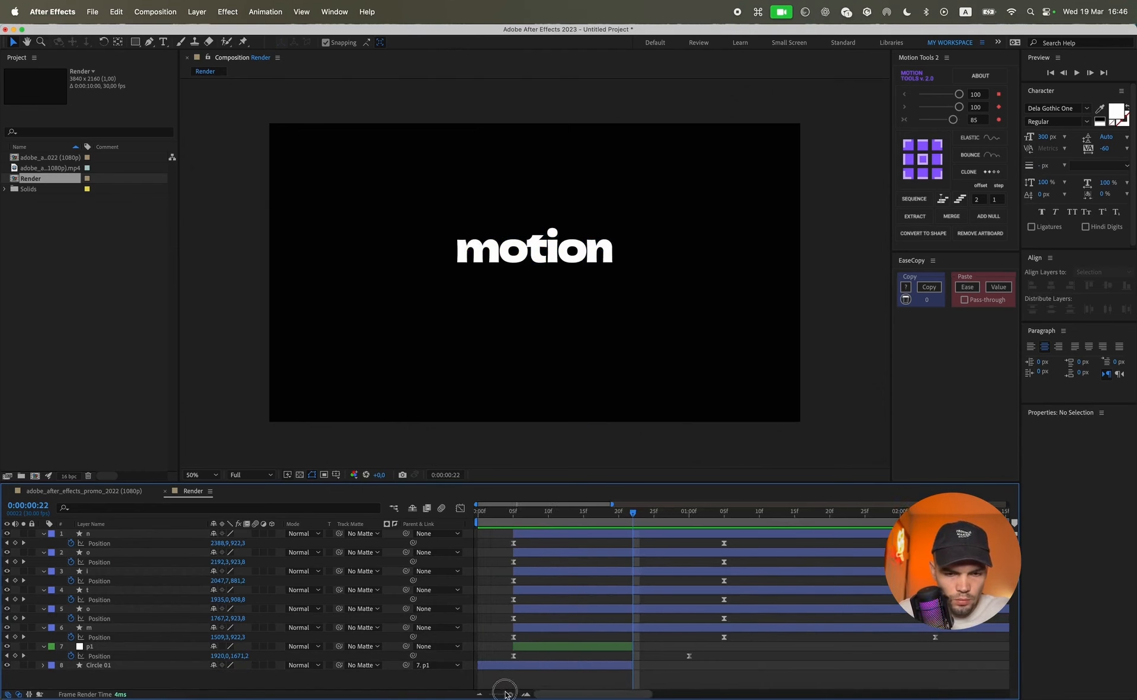
pyautogui.click(528, 534)
pyautogui.keyDown('shift'); pyautogui.click(528, 626); pyautogui.keyUp('shift')
pyautogui.press('Home')
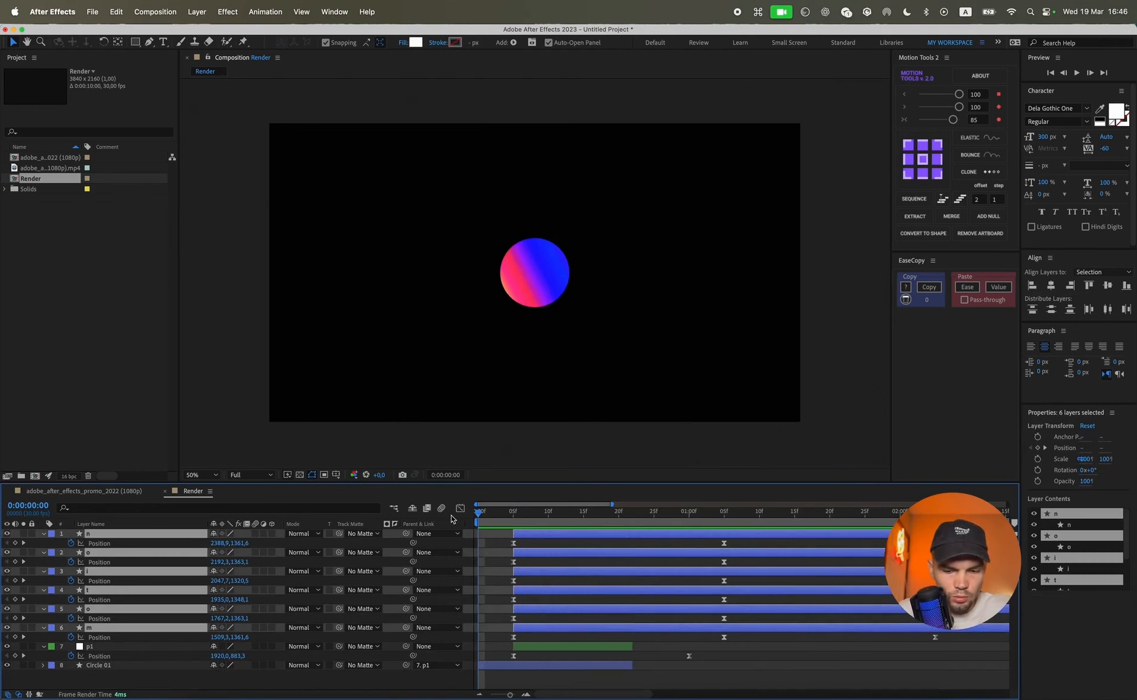
pyautogui.press('[')
# - Compress the letters' position keyframes proportionally to end at 0:00:01:00, and cut the letter layers off at 0:00:00:22
pyautogui.moveTo(907, 538); pyautogui.dragTo(450, 650)
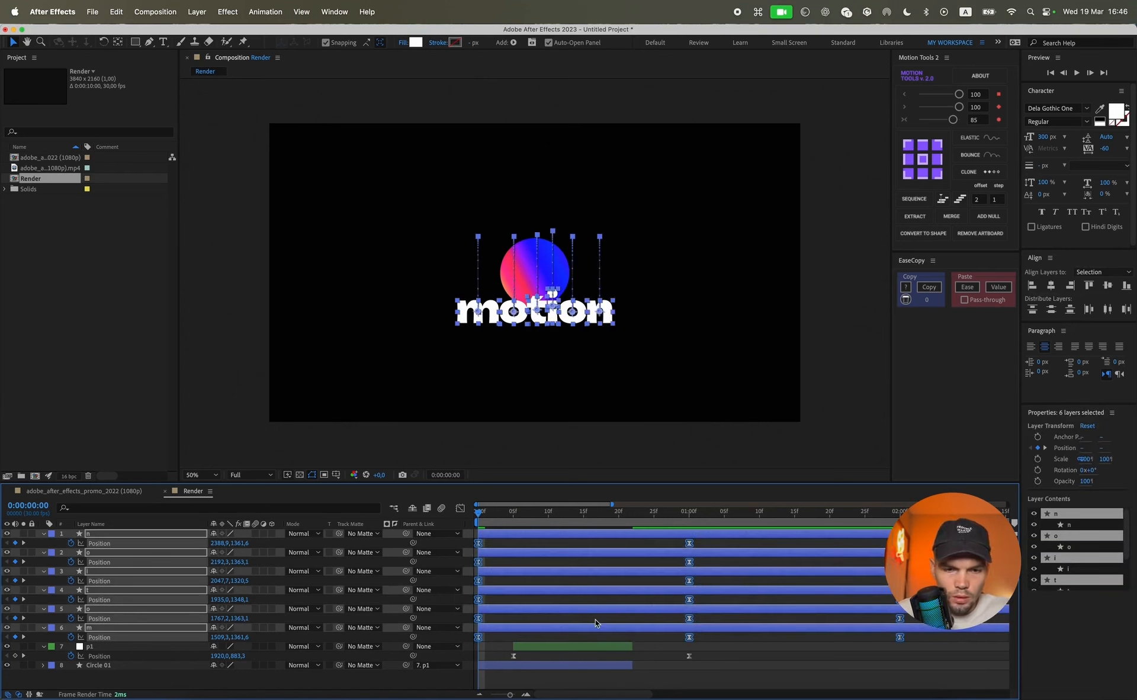
pyautogui.press('alt')
pyautogui.moveTo(902, 554); pyautogui.dragTo(690, 558)
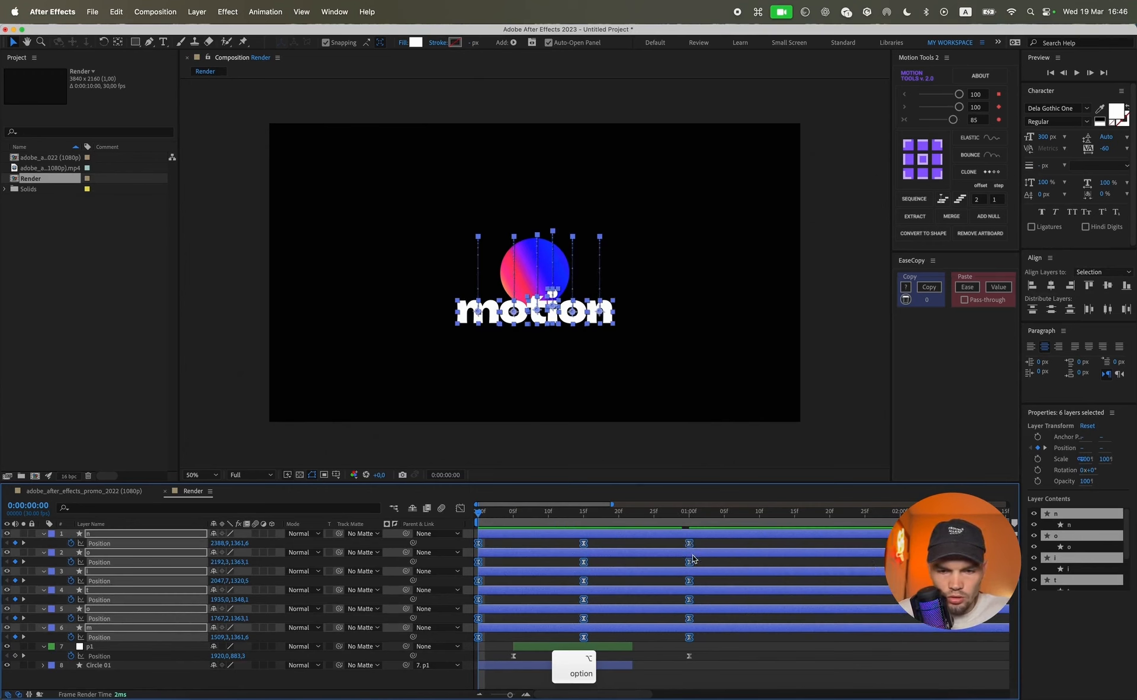
pyautogui.moveTo(641, 519); pyautogui.dragTo(632, 519)
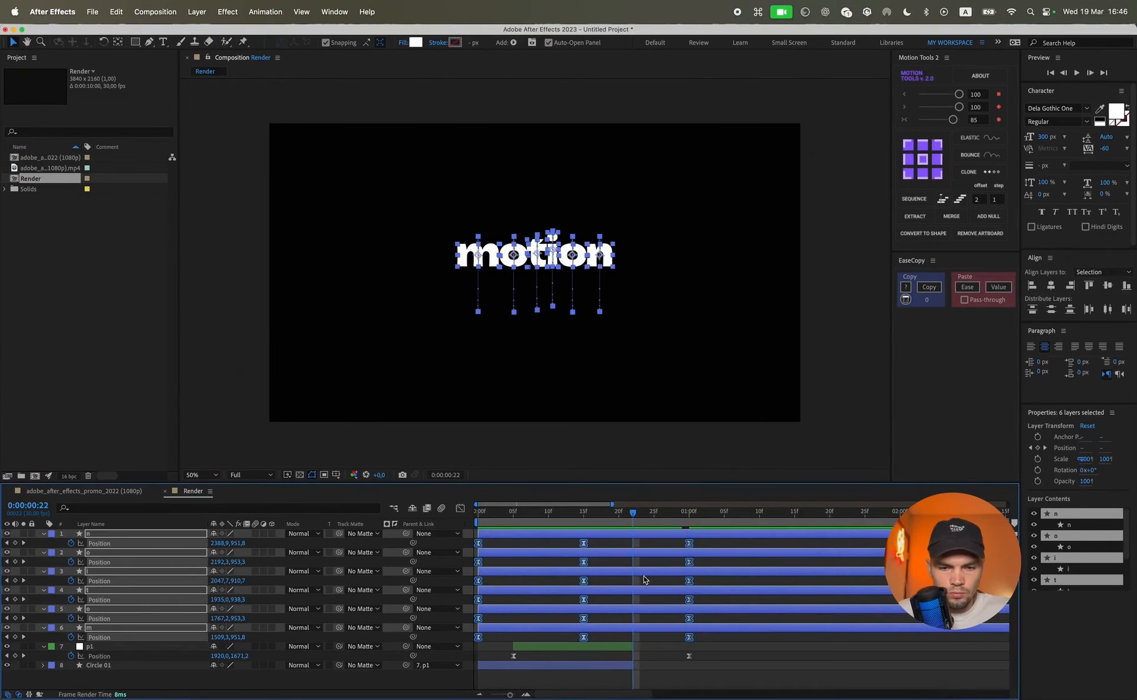
pyautogui.press('super+shift+d')
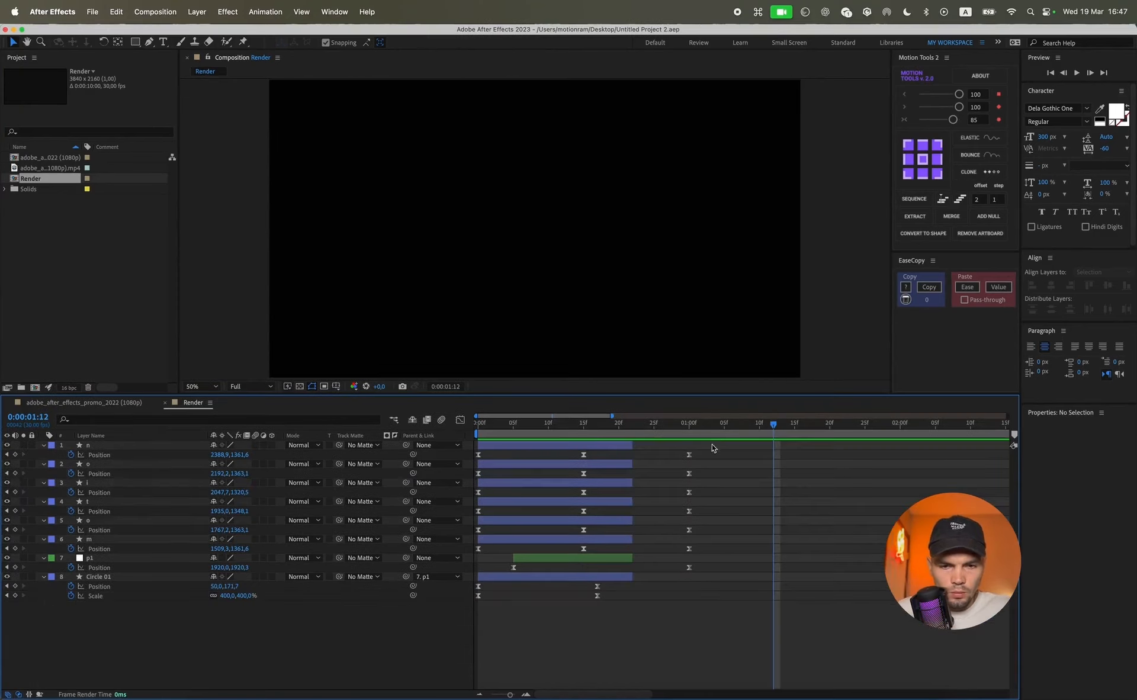
# - Stretch the keyframes of the letter layers and of the p1 and Circle 01 group proportionally to end at 0:00:01:15
pyautogui.moveTo(710, 441); pyautogui.dragTo(445, 552)
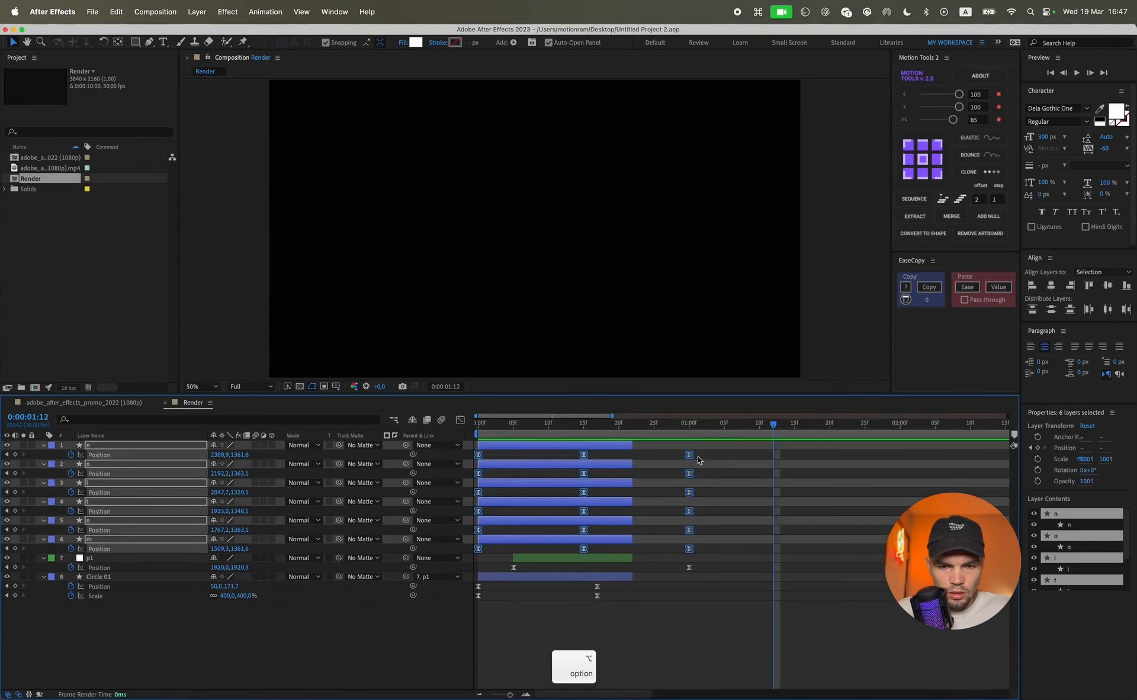
pyautogui.moveTo(786, 428); pyautogui.dragTo(794, 424)
pyautogui.keyDown('alt'); pyautogui.moveTo(688, 456); pyautogui.dragTo(794, 458); pyautogui.keyUp('alt')
pyautogui.moveTo(722, 559); pyautogui.dragTo(460, 599)
pyautogui.keyDown('alt'); pyautogui.moveTo(690, 567); pyautogui.dragTo(819, 566); pyautogui.keyUp('alt')
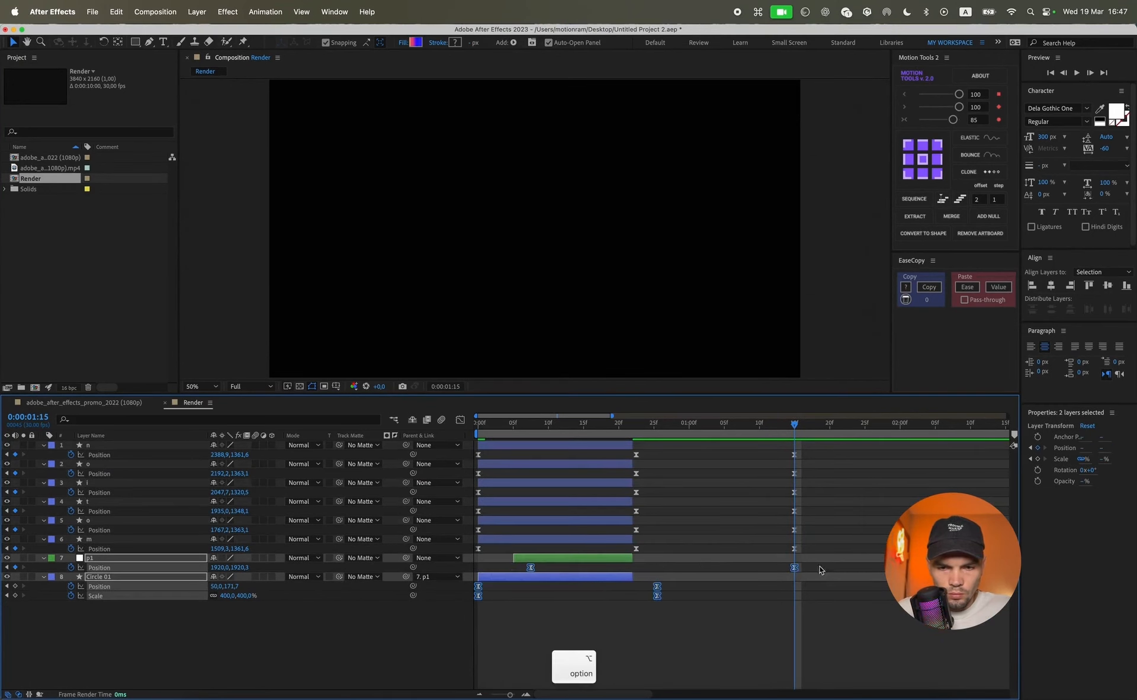
pyautogui.click(818, 566)
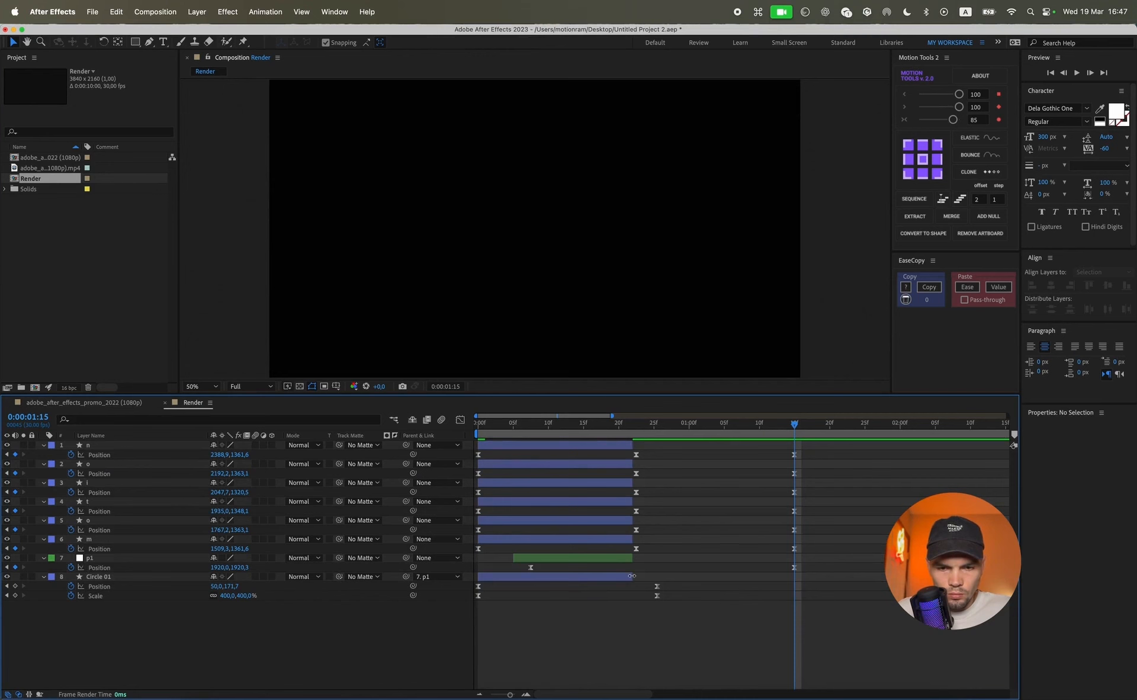
# - Extend all eight layers to about 0:00:01:04 and move Circle 01's last position and scale keyframes to 0:00:01:08
pyautogui.click(632, 576)
pyautogui.press('super+a')
pyautogui.click(723, 423)
pyautogui.moveTo(632, 558); pyautogui.dragTo(638, 557)
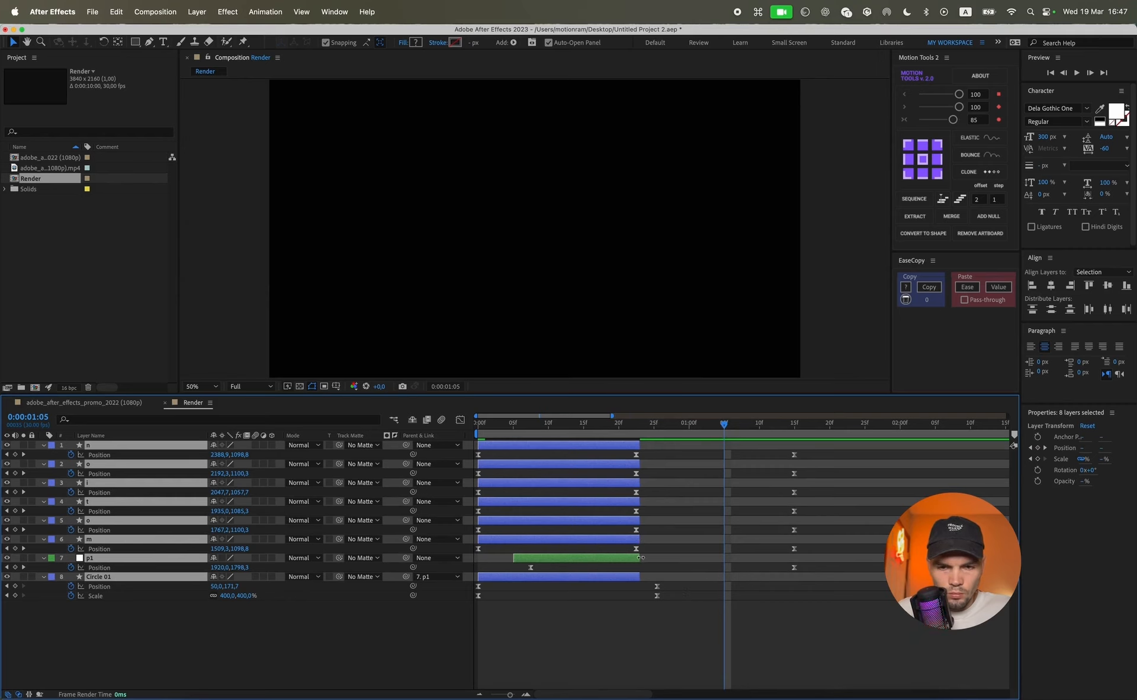
pyautogui.moveTo(641, 557); pyautogui.dragTo(690, 556)
pyautogui.press('super+z')
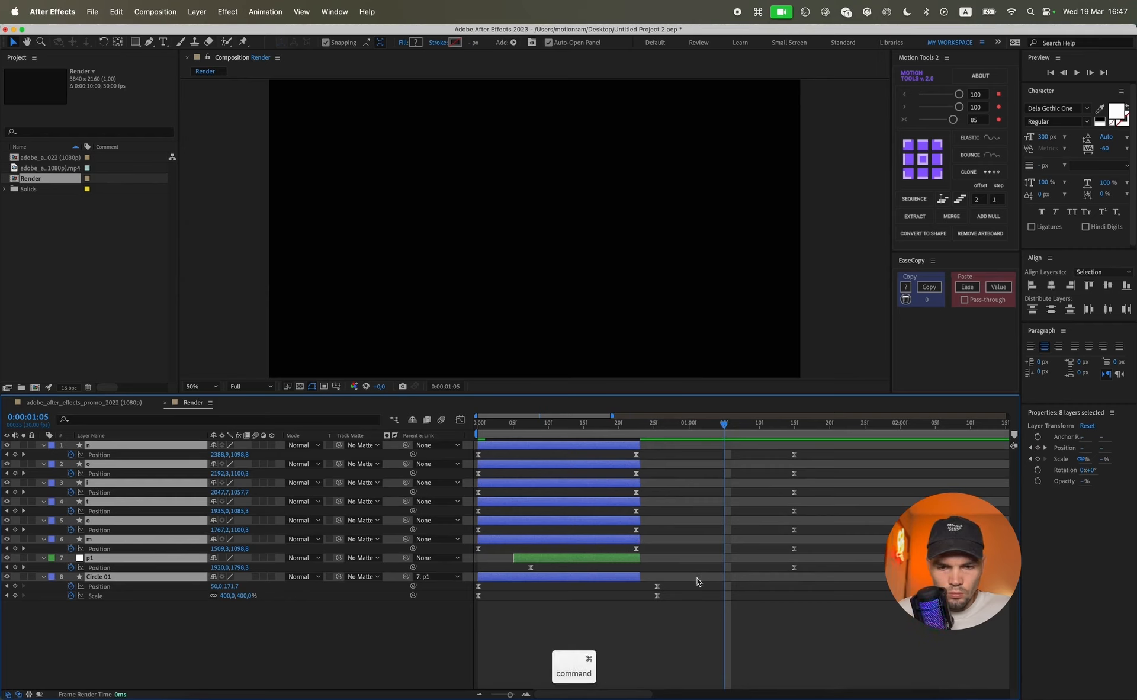
pyautogui.moveTo(639, 557); pyautogui.dragTo(746, 597)
pyautogui.click(704, 591)
pyautogui.click(773, 601)
# - Save the project and preview the retimed animation
pyautogui.press('super+s')
pyautogui.moveTo(716, 425); pyautogui.dragTo(569, 425)
pyautogui.press('space')
pyautogui.press('space')
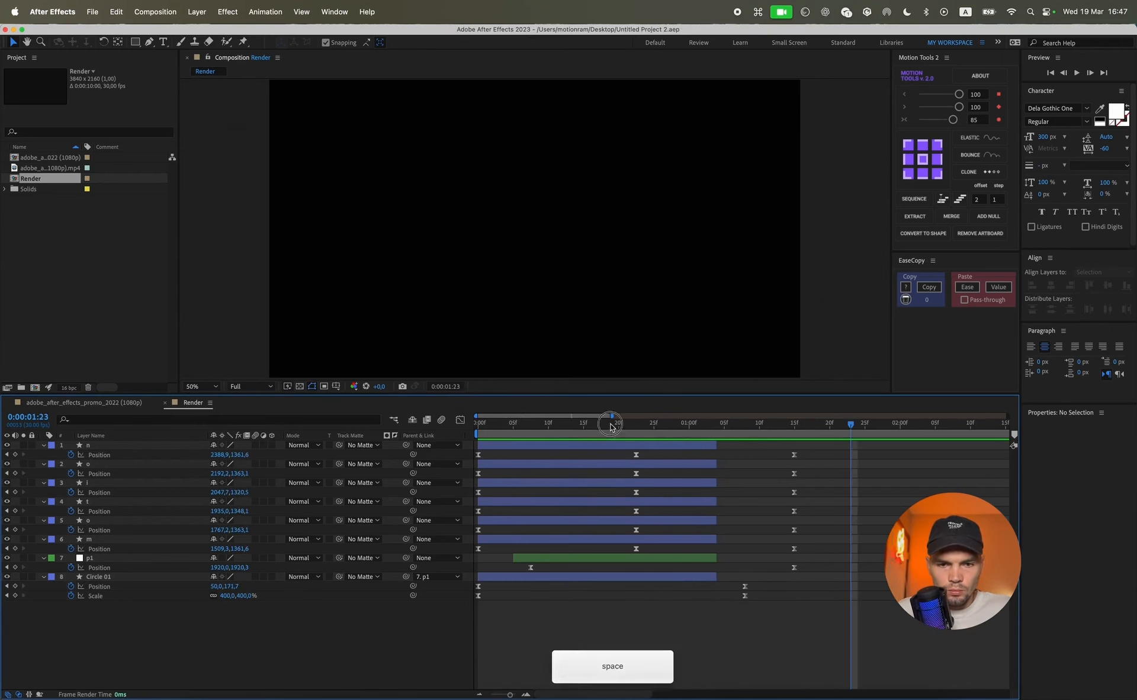
# - Examine the speed curves of all layers' keyframes in the graph editor around 0:00:01:02
pyautogui.moveTo(816, 443); pyautogui.dragTo(461, 609)
pyautogui.click(460, 420)
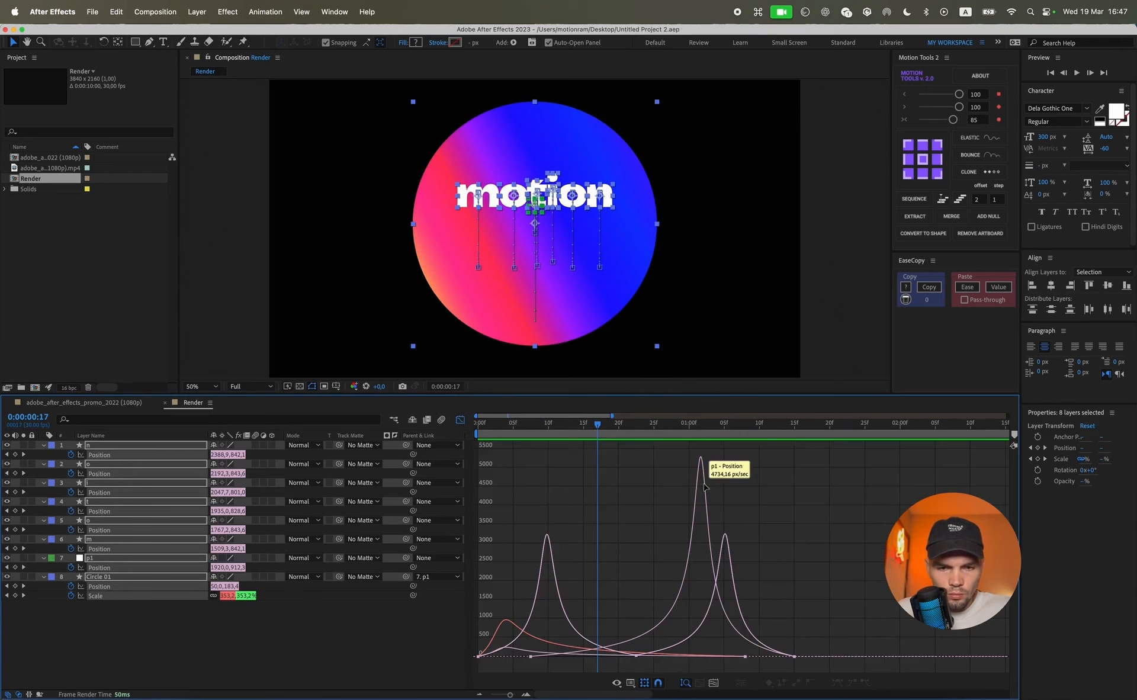
pyautogui.click(697, 427)
pyautogui.click(703, 426)
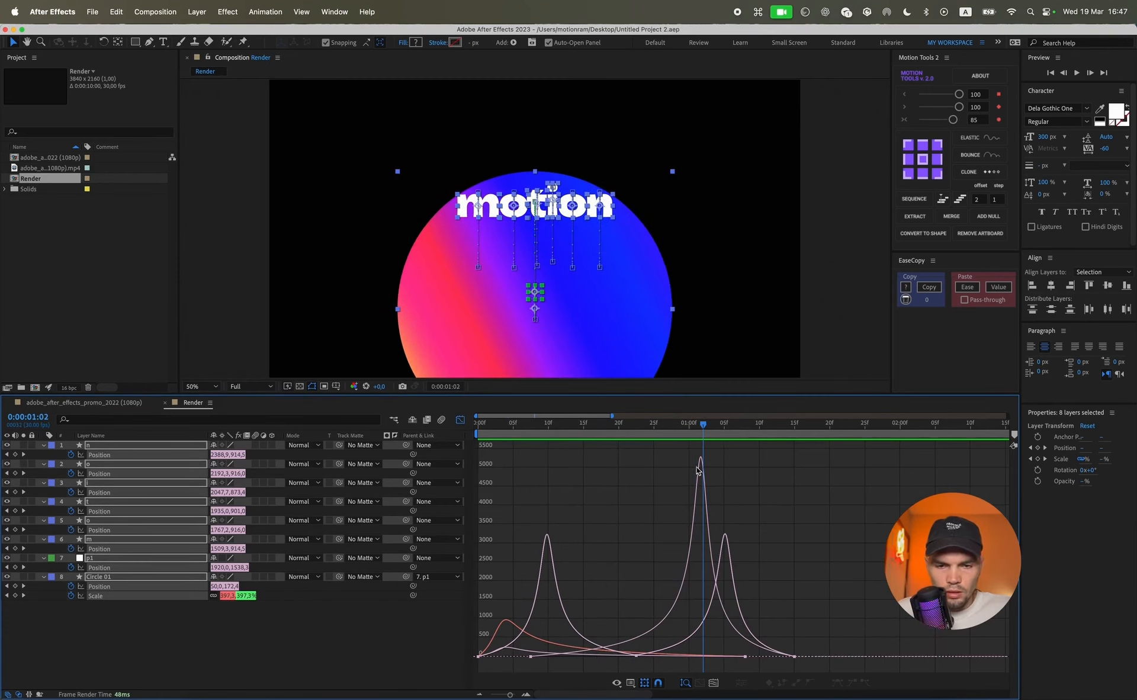
pyautogui.click(460, 419)
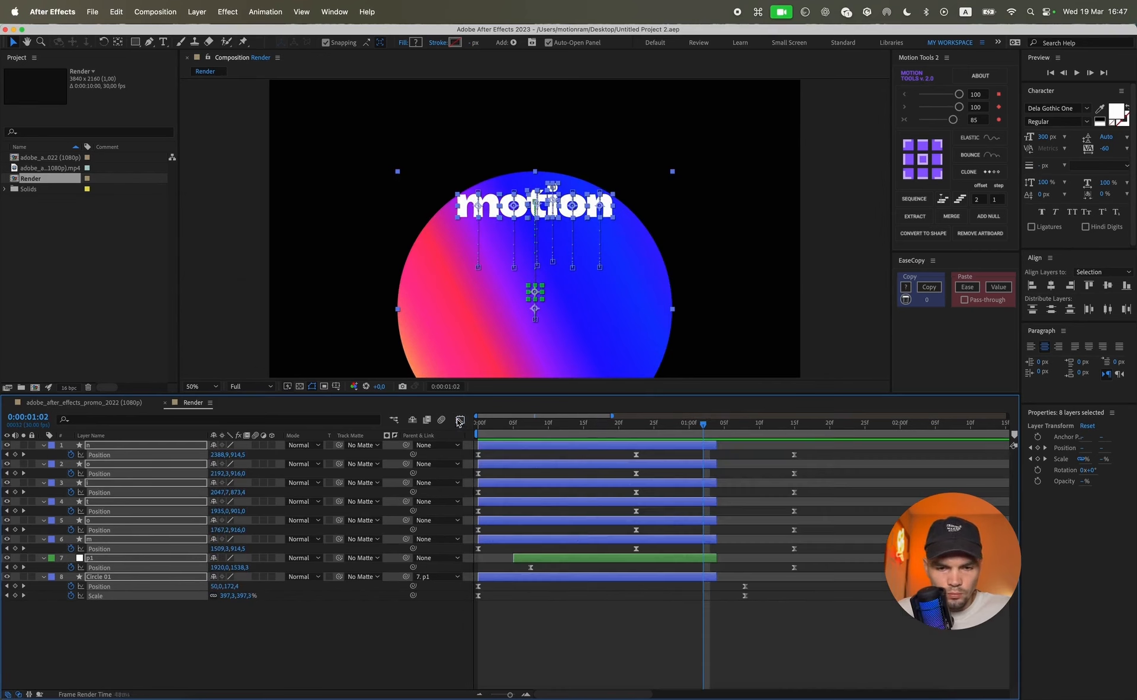
# - Try moving the last position keyframes of p1 and the letter layers to 0:00:01:11 using their speed curves
pyautogui.click(745, 595)
pyautogui.moveTo(780, 565); pyautogui.dragTo(426, 619)
pyautogui.click(460, 420)
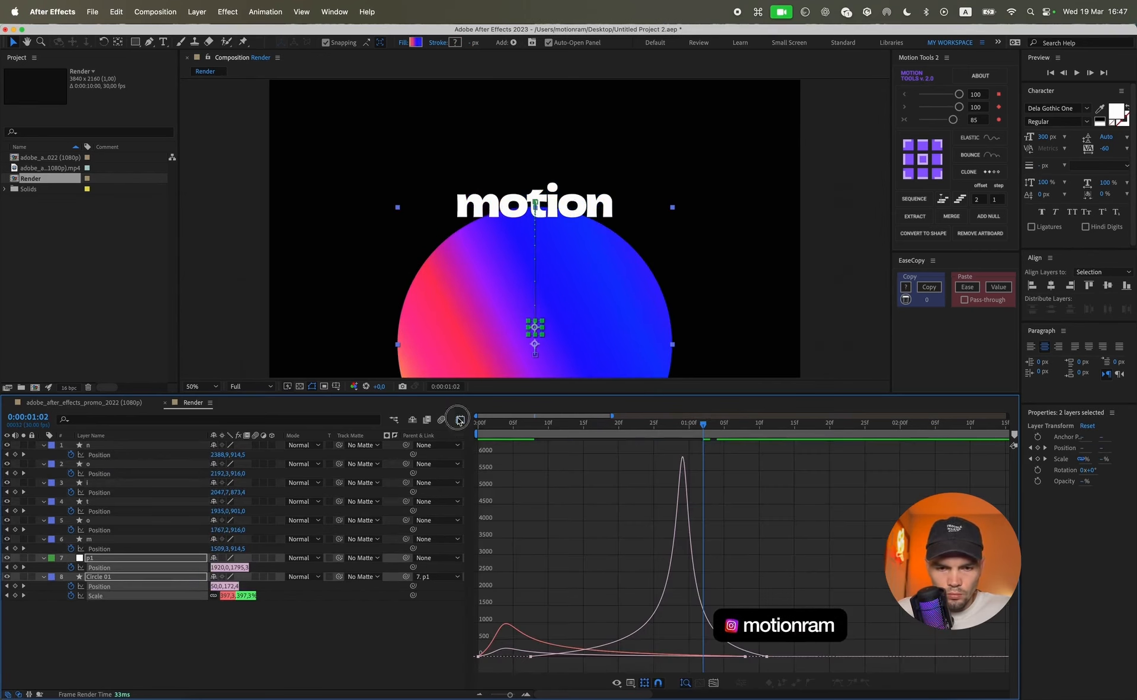
pyautogui.click(460, 419)
pyautogui.press('super+a')
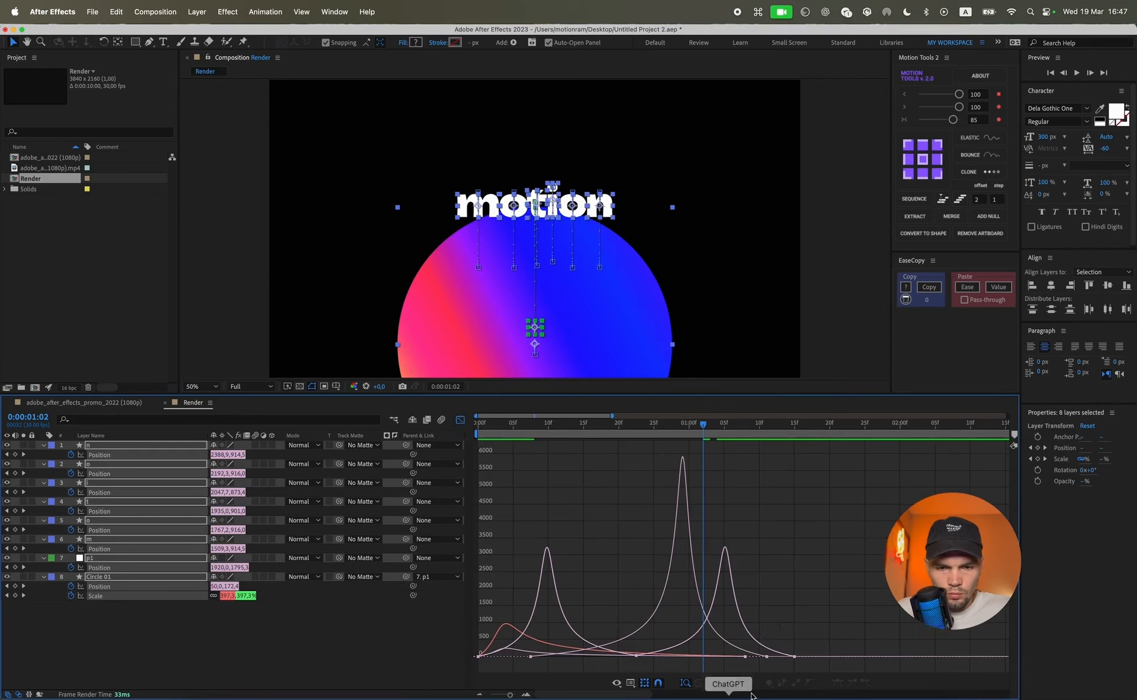
pyautogui.moveTo(808, 642); pyautogui.dragTo(789, 665)
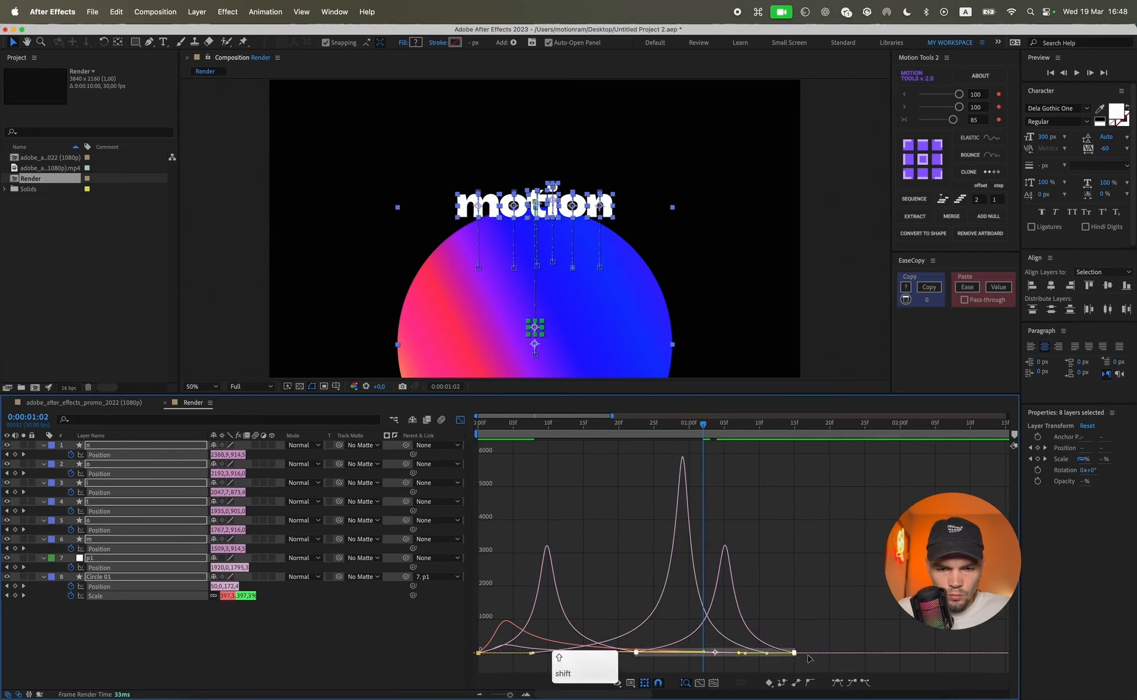
pyautogui.moveTo(794, 652); pyautogui.dragTo(766, 654)
pyautogui.moveTo(637, 653); pyautogui.dragTo(612, 654)
pyautogui.press('super+z')
pyautogui.hotkey('shift', 'F3')
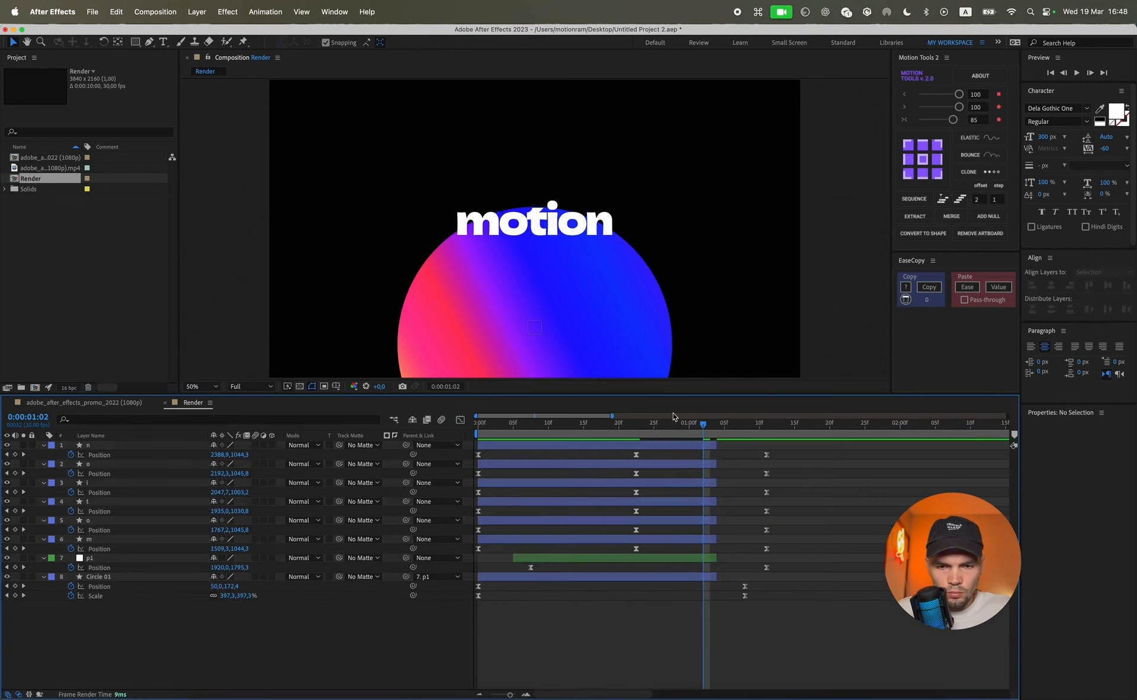
# - Undo the keyframe moves to 0:00:01:11 and set Circle 01's last position and scale keyframes at 0:00:01:12
pyautogui.press('super+z')
pyautogui.moveTo(769, 580); pyautogui.dragTo(736, 597)
pyautogui.press('super+z')
pyautogui.press('super+z')
# - Check the layers' speed graph, play the animation from the beginning and deselect the layers
pyautogui.moveTo(812, 459); pyautogui.dragTo(438, 600)
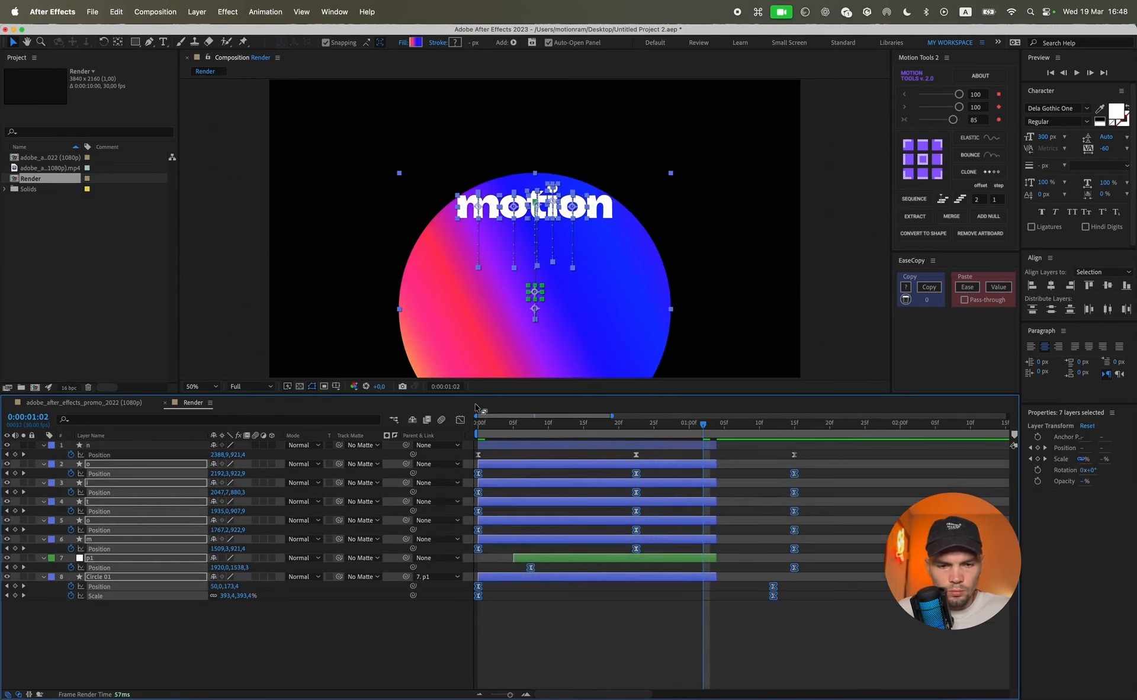
pyautogui.click(460, 420)
pyautogui.click(460, 420)
pyautogui.click(478, 424)
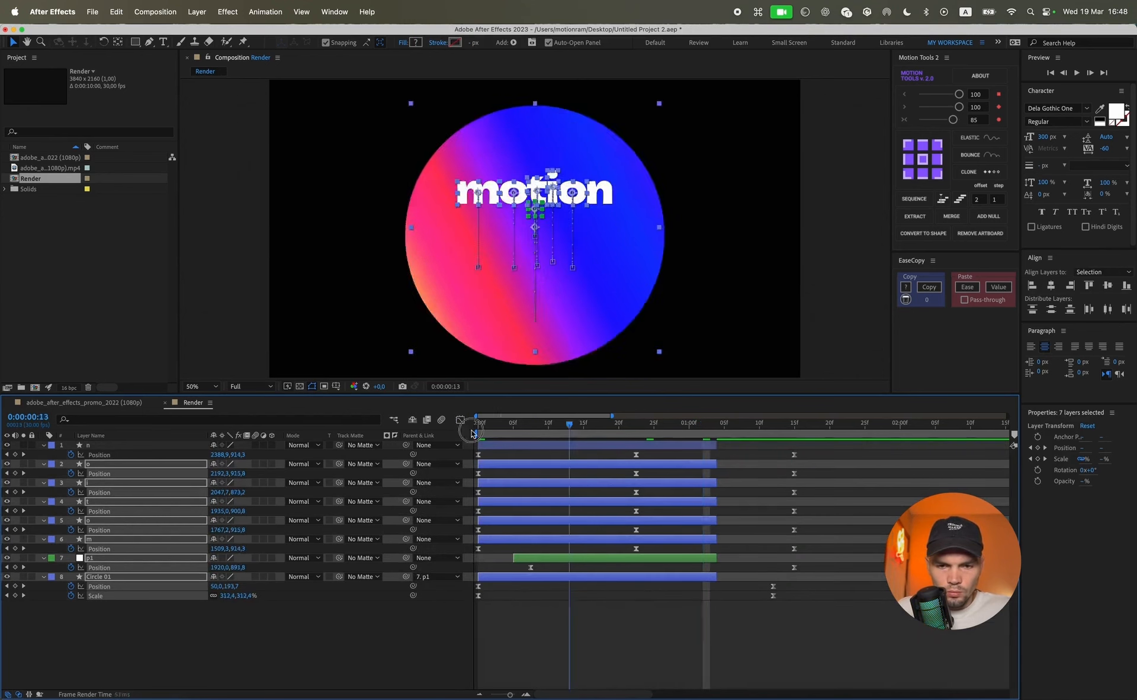
pyautogui.press('space')
pyautogui.press('space')
pyautogui.press('space')
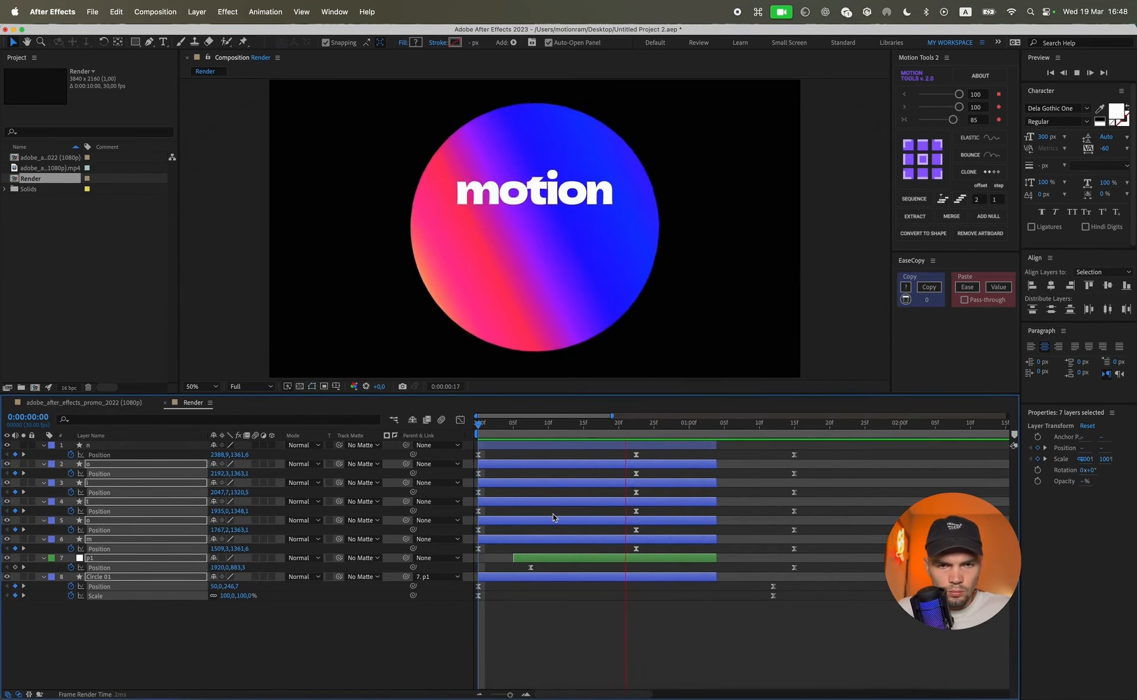
pyautogui.press('space')
pyautogui.click(607, 599)
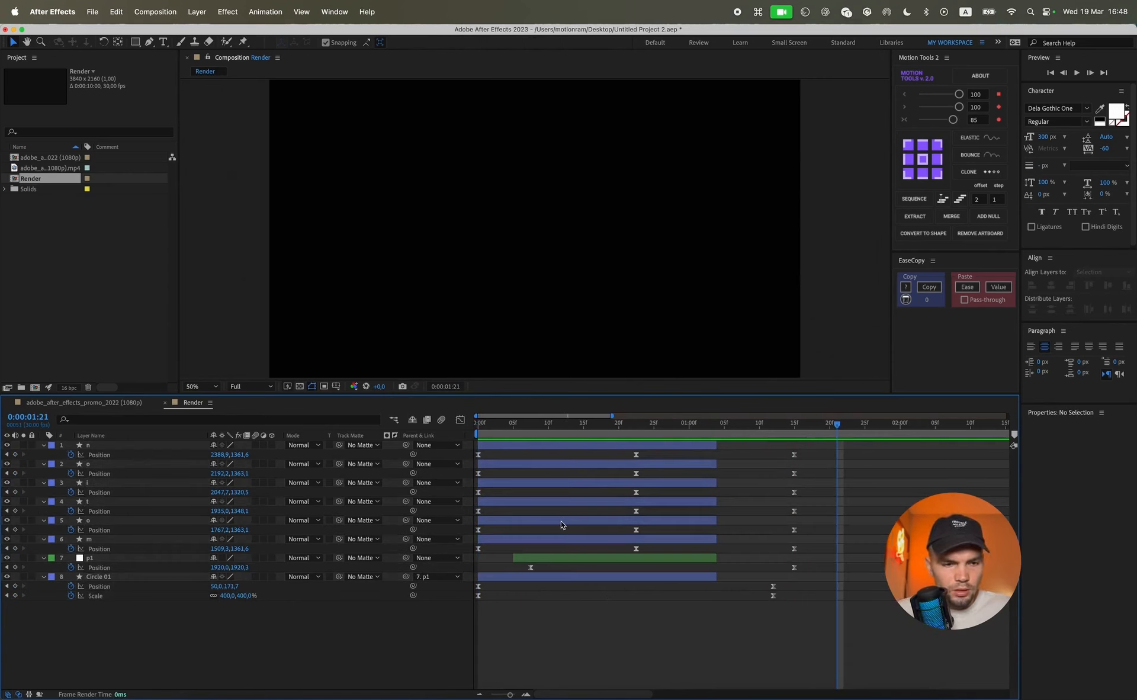
# - Trim the letter layers' starts one frame apart in reading order, from m at frame 0 to the final n at frame 5
pyautogui.click(495, 540)
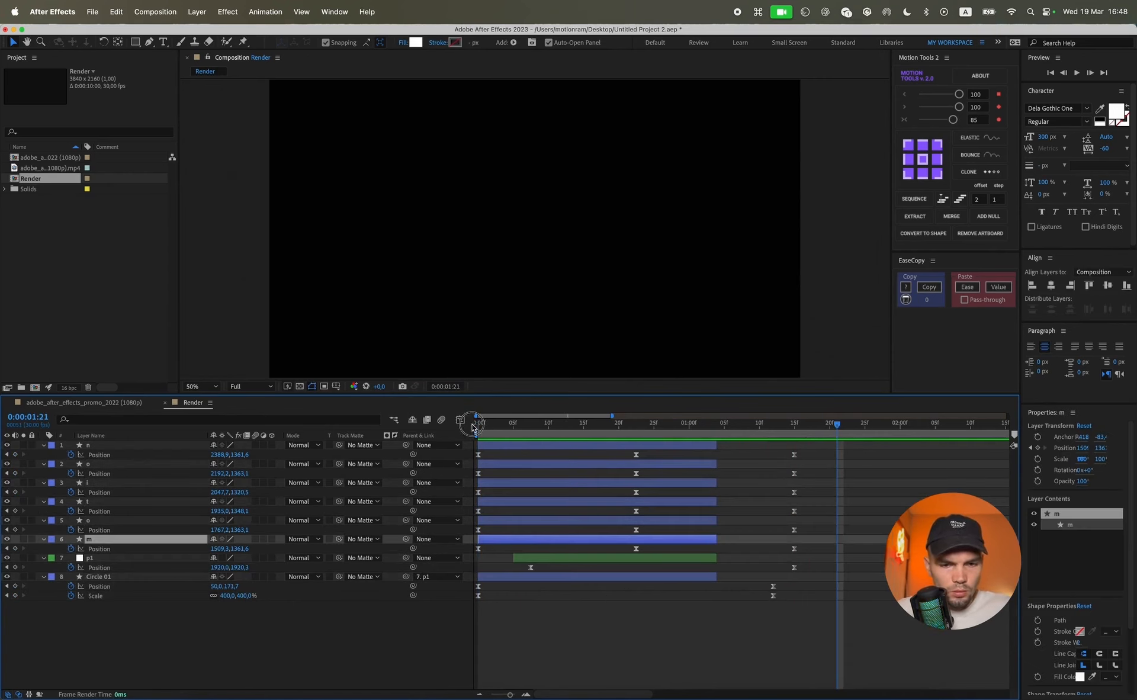
pyautogui.click(472, 426)
pyautogui.moveTo(478, 427); pyautogui.dragTo(493, 428)
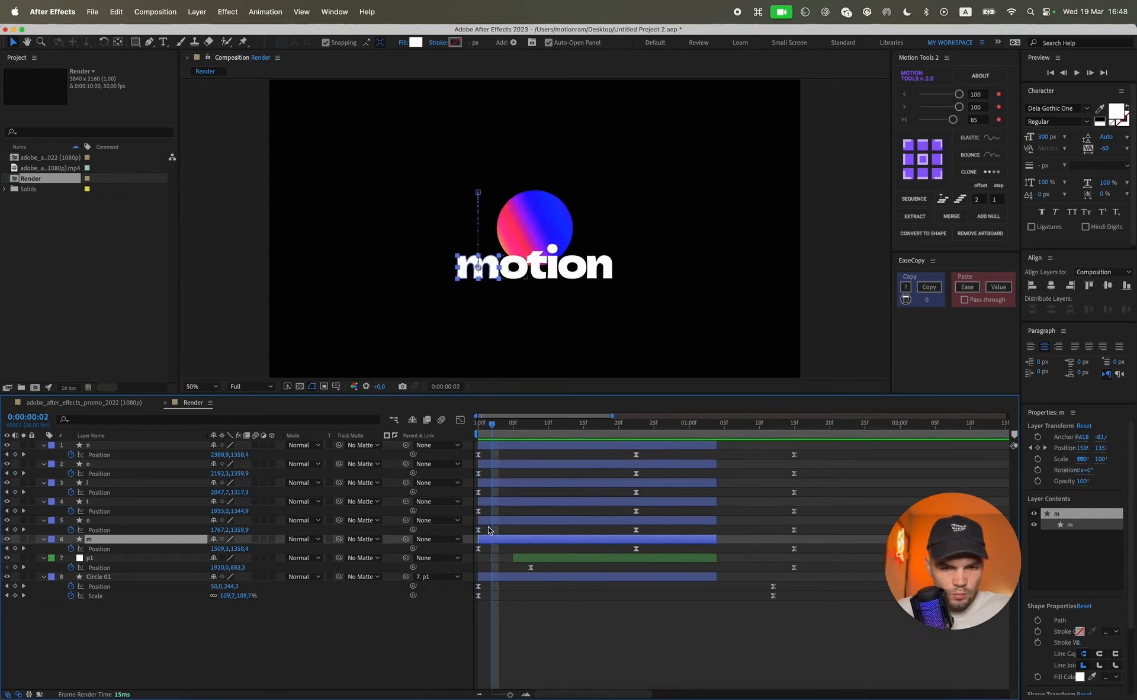
pyautogui.click(508, 605)
pyautogui.scroll(4, 508, 605)
pyautogui.click(499, 695)
pyautogui.click(477, 521)
pyautogui.moveTo(478, 521); pyautogui.dragTo(561, 483)
pyautogui.moveTo(477, 464); pyautogui.dragTo(588, 463)
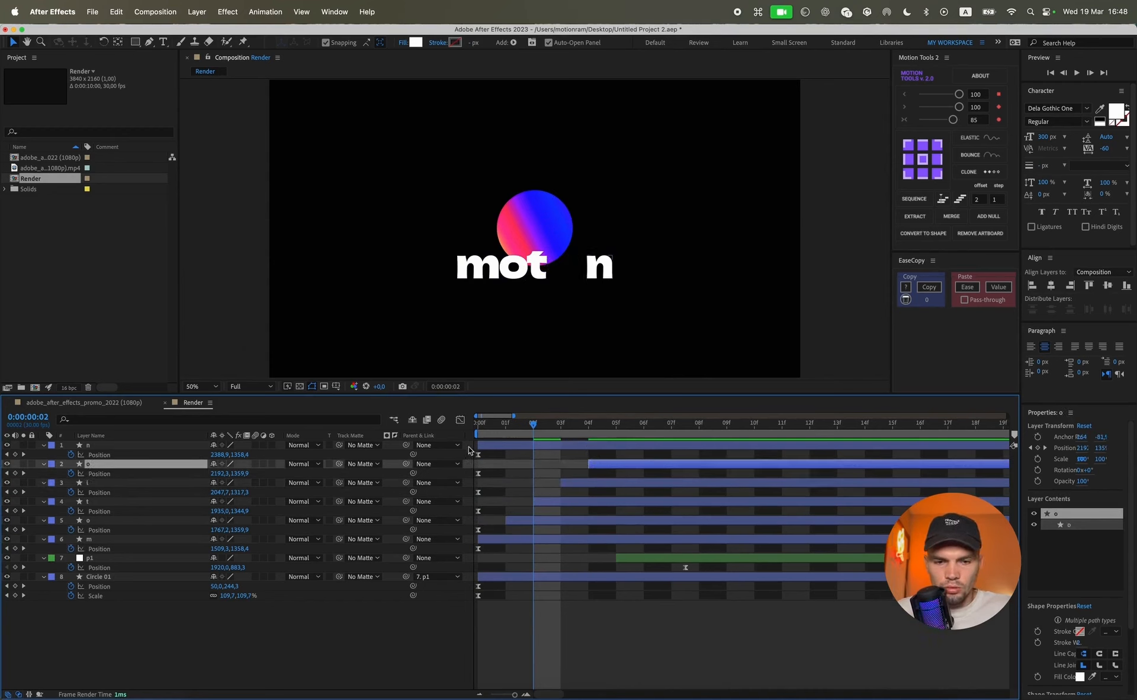
pyautogui.moveTo(477, 444); pyautogui.dragTo(615, 445)
# - Preview the staggered appearance of the letters from the beginning
pyautogui.scroll(-5, 584, 498)
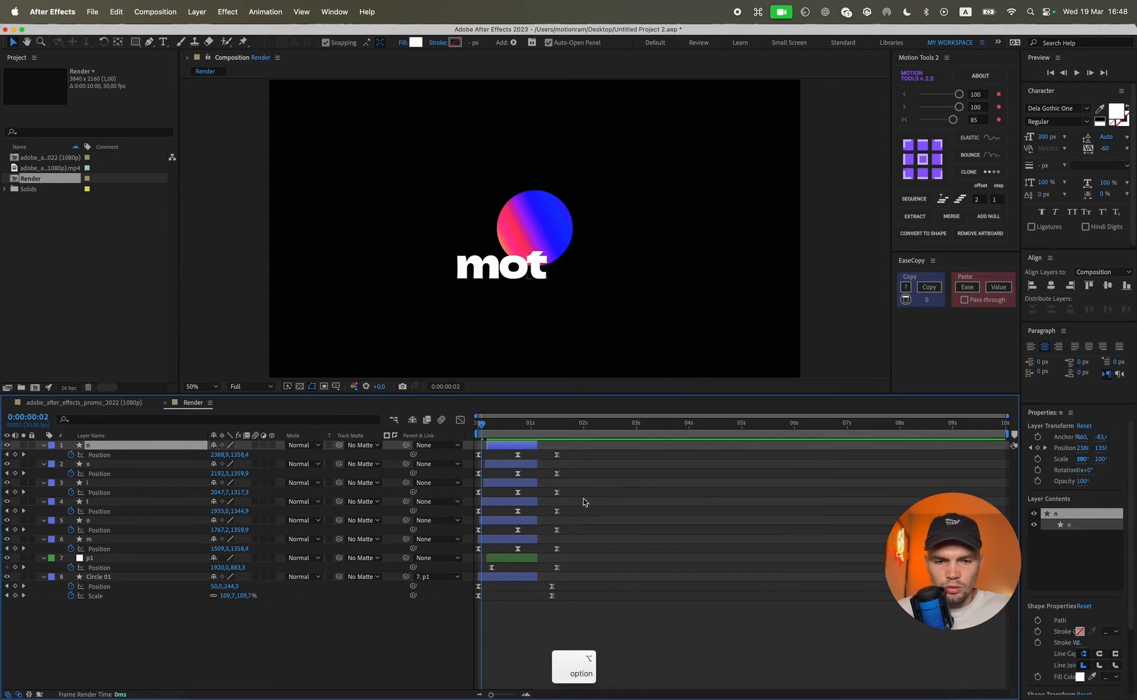
pyautogui.scroll(5, 516, 491)
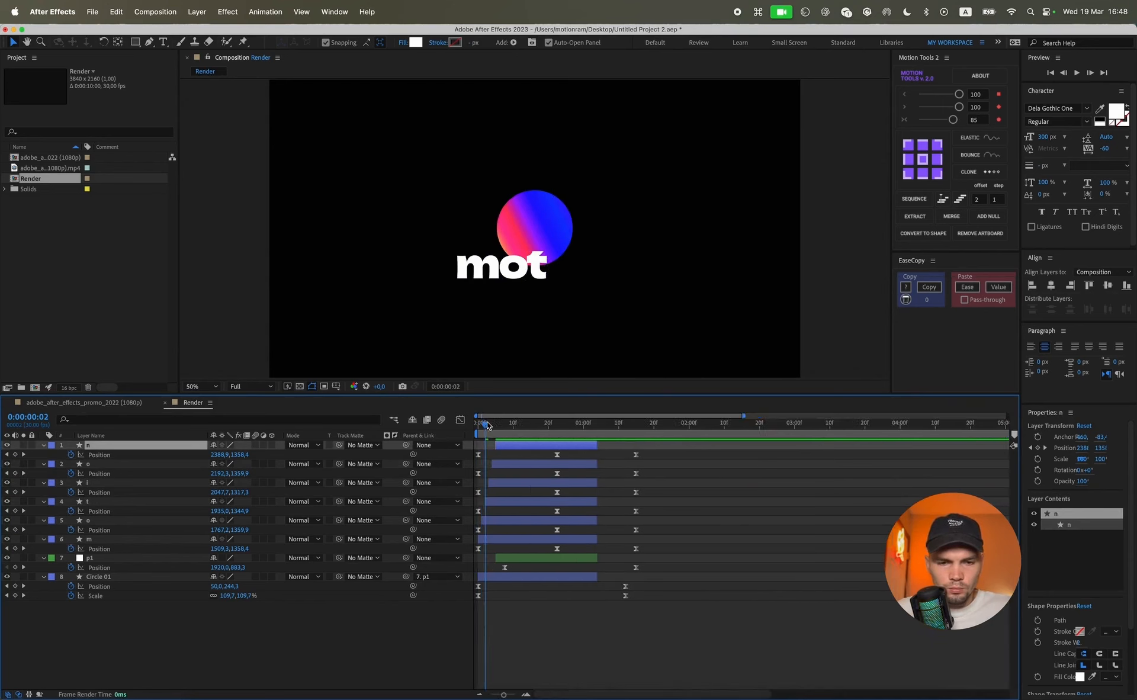
pyautogui.press('Home')
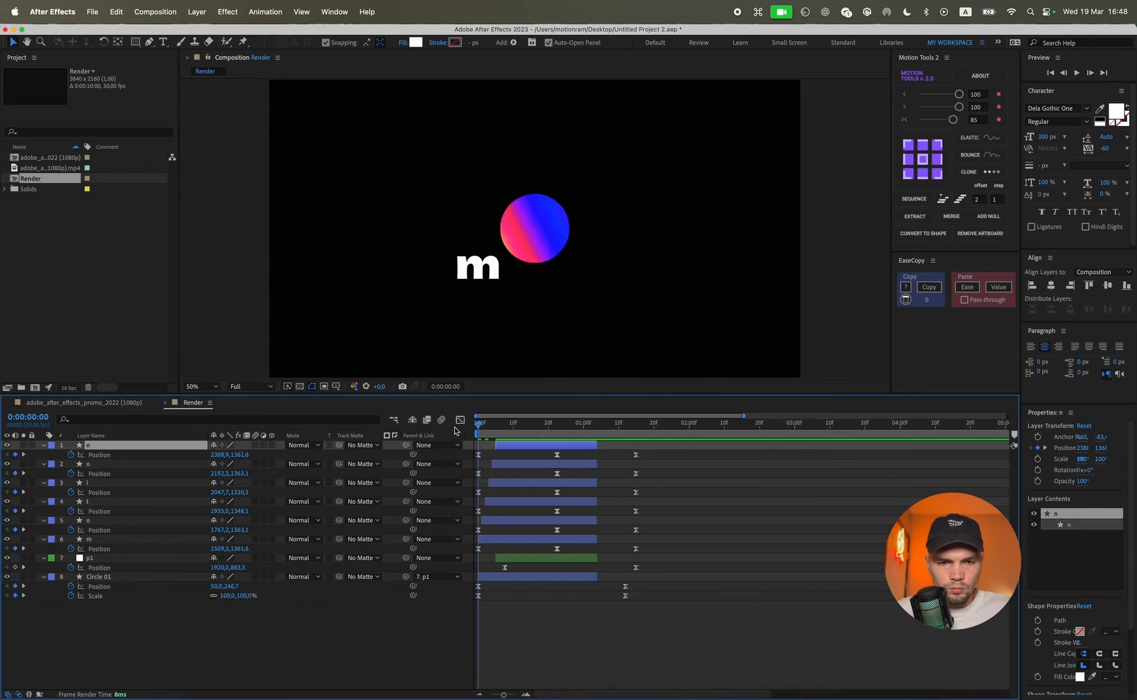
pyautogui.press('space')
pyautogui.press('space')
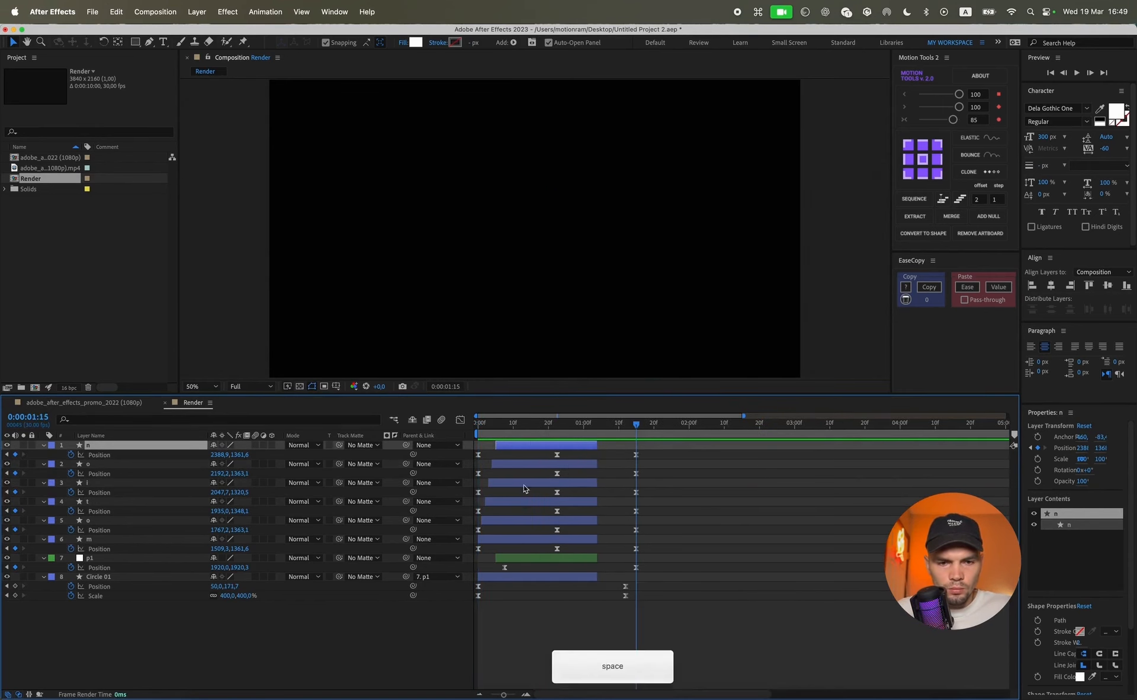
pyautogui.press('space')
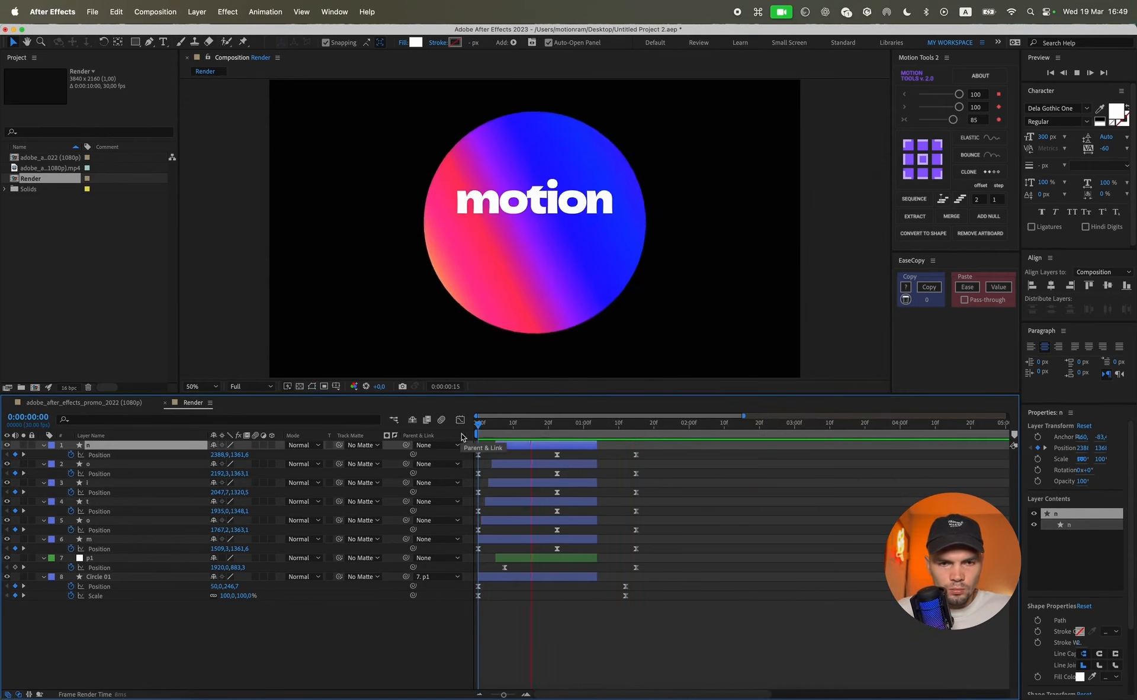
# - Trim three frames off the starts of all six letter layers and shift the layers three frames earlier
pyautogui.keyDown('alt'); pyautogui.scroll(3, 496, 513); pyautogui.keyUp('alt')
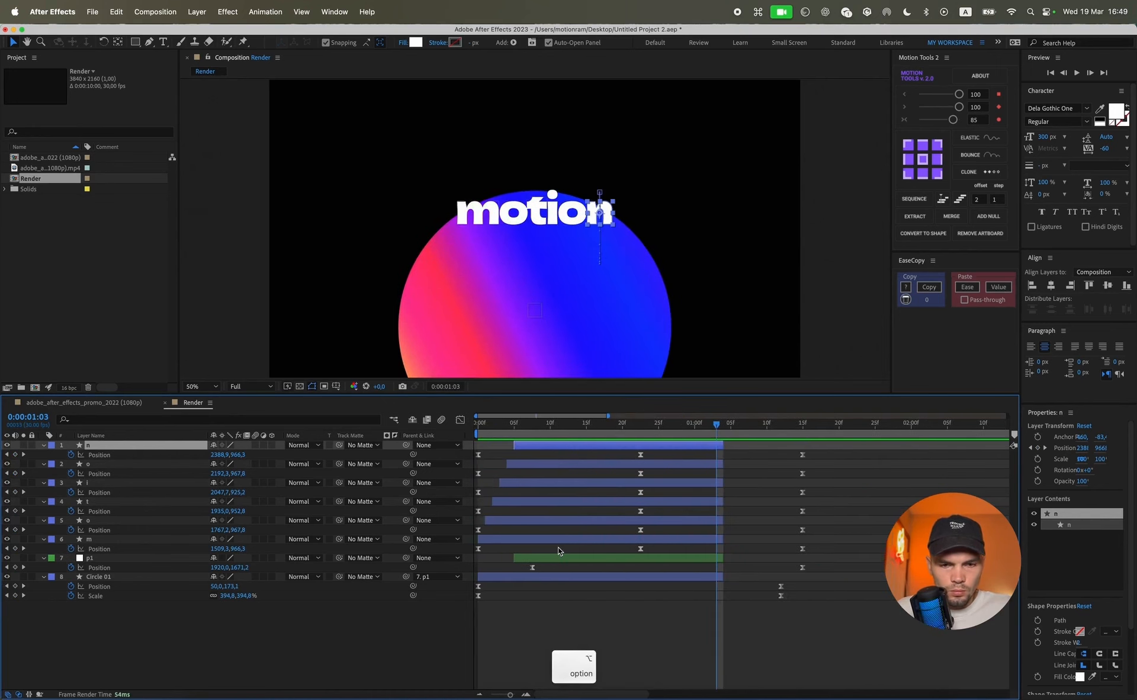
pyautogui.click(512, 472)
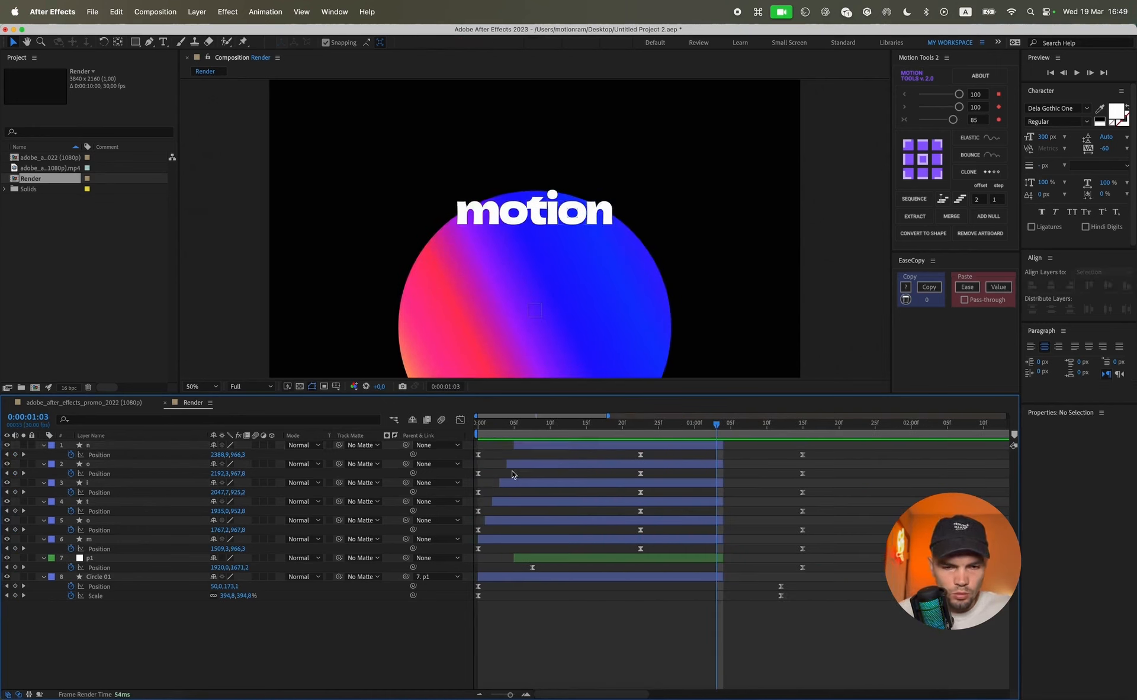
pyautogui.click(519, 446)
pyautogui.keyDown('shift'); pyautogui.click(486, 539); pyautogui.keyUp('shift')
pyautogui.moveTo(478, 540); pyautogui.dragTo(498, 540)
pyautogui.moveTo(547, 451); pyautogui.dragTo(524, 448)
# - Preview the shifted letter animation from the beginning and select the n layer
pyautogui.press('Home')
pyautogui.press('space')
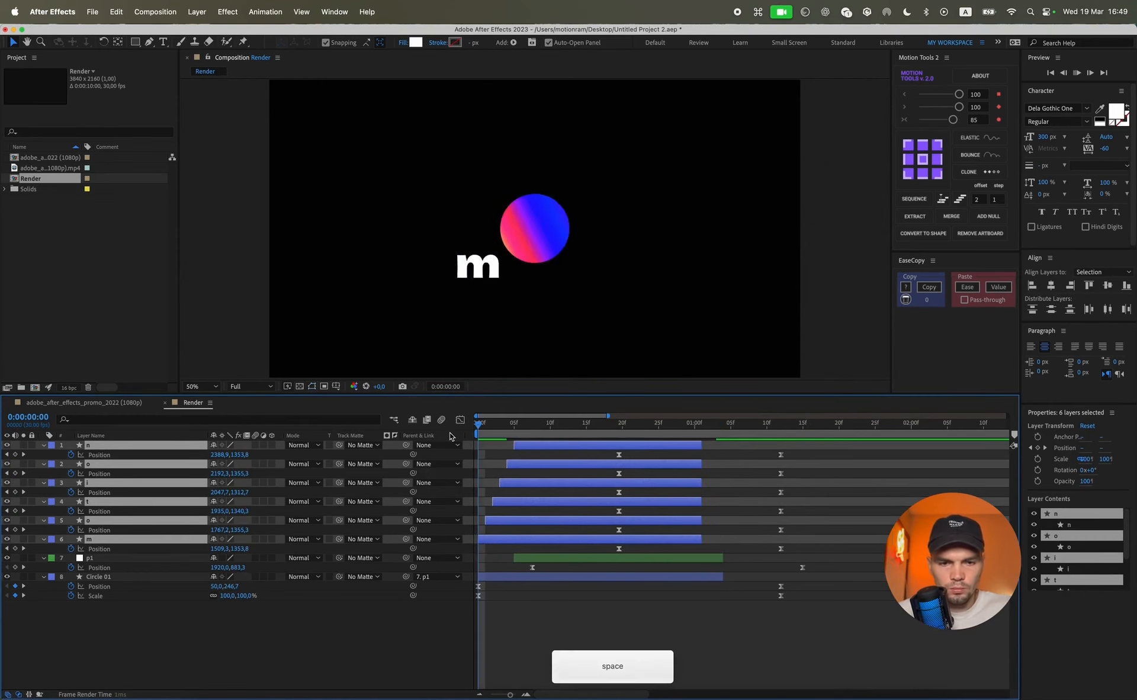
pyautogui.press('space')
pyautogui.click(529, 445)
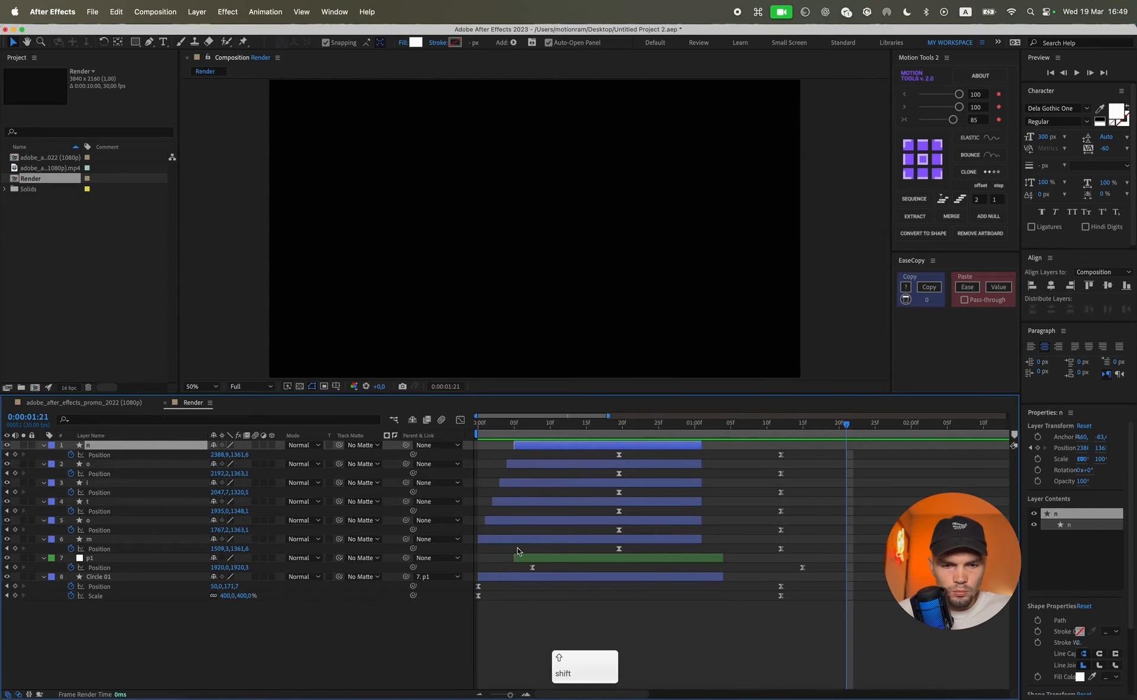
# - Trim one frame off the starts of all six letter layers and shift the layers one frame earlier
pyautogui.keyDown('shift'); pyautogui.click(491, 542); pyautogui.keyUp('shift')
pyautogui.moveTo(479, 540); pyautogui.dragTo(489, 544)
pyautogui.moveTo(489, 422); pyautogui.dragTo(477, 421)
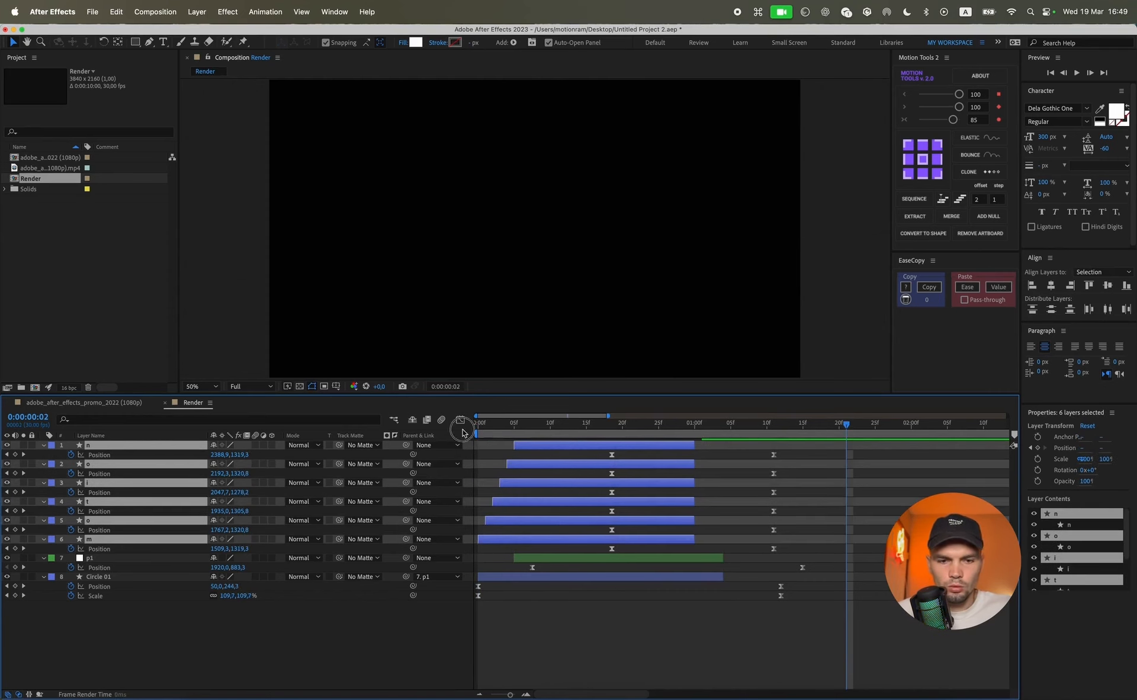
# - Preview the circle and letter animation from the beginning to check the new letter timing
pyautogui.press('space')
pyautogui.press('space')
pyautogui.click(481, 438)
pyautogui.press('space')
pyautogui.press('space')
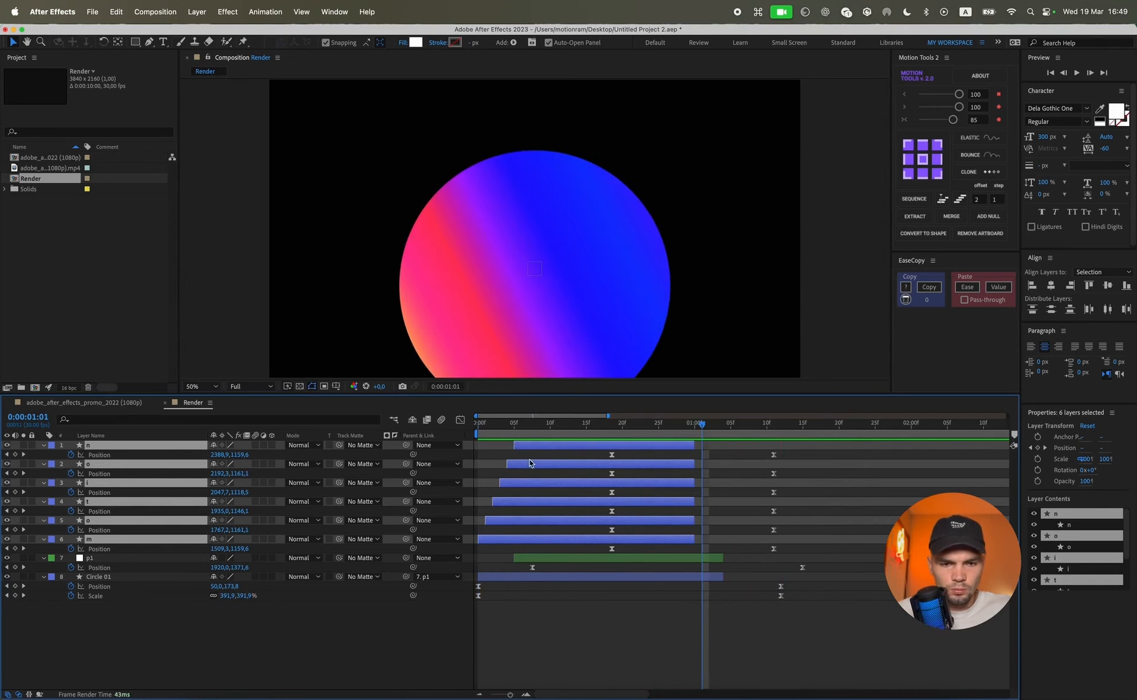
# - Shift all six letter layers one frame later and preview the animation from the start
pyautogui.moveTo(526, 448); pyautogui.dragTo(534, 448)
pyautogui.press('space')
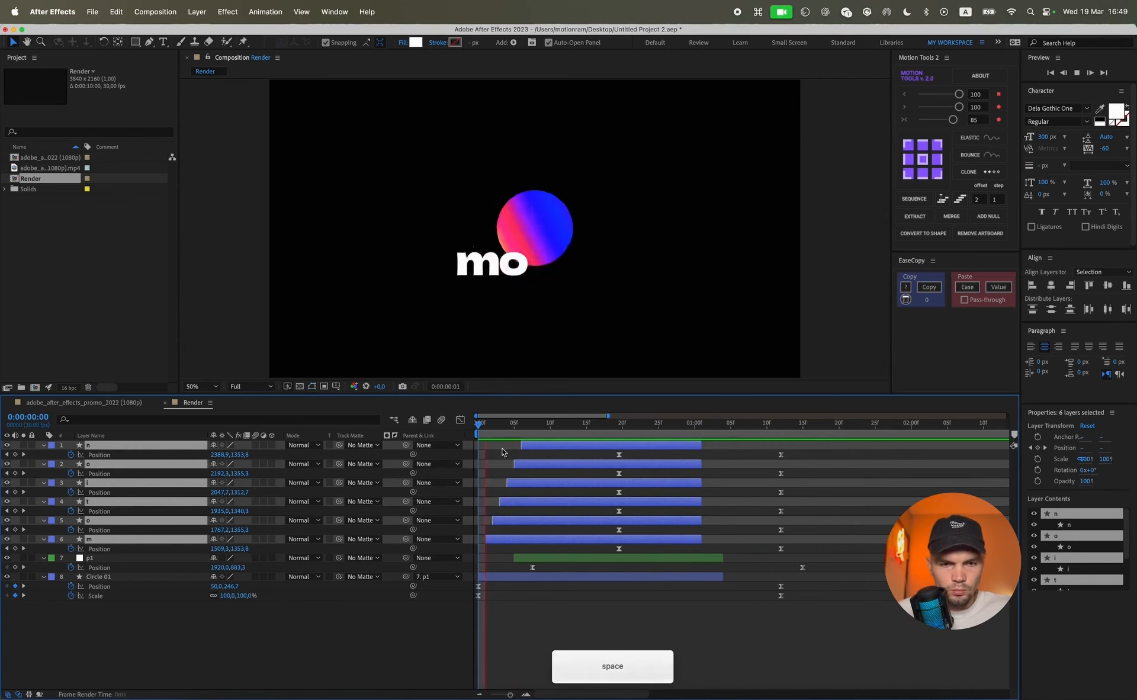
pyautogui.press('space')
pyautogui.click(495, 482)
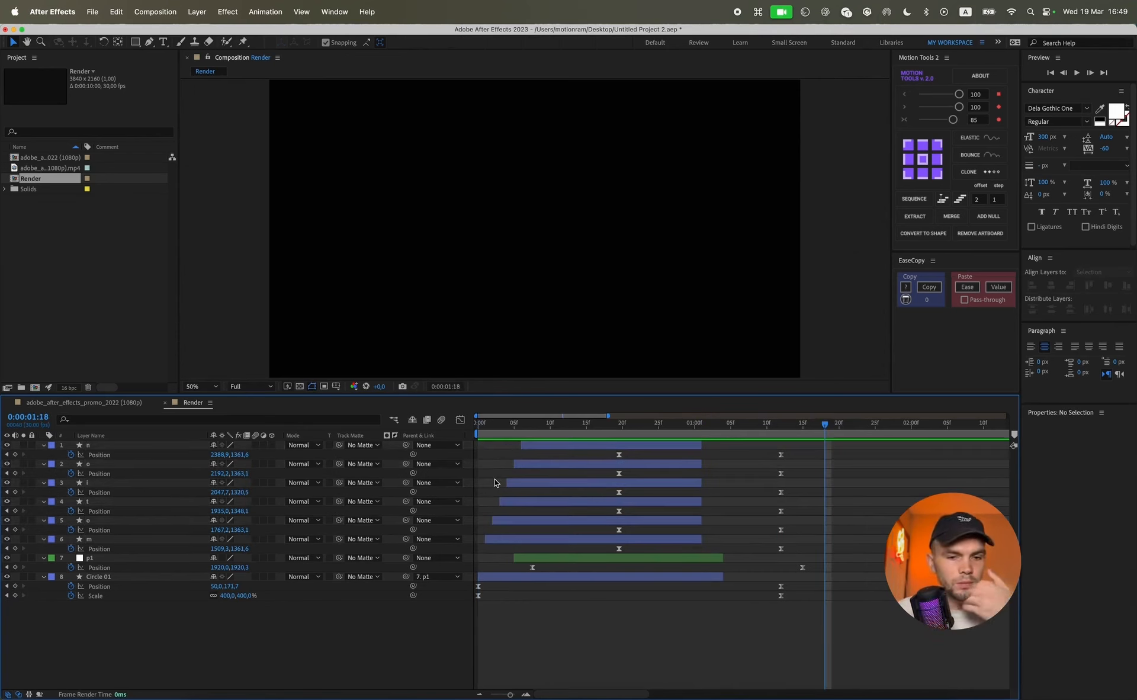
# - Collapse the layers' keyframed properties and pre-compose the six letter layers into a composition named Text
pyautogui.press('u')
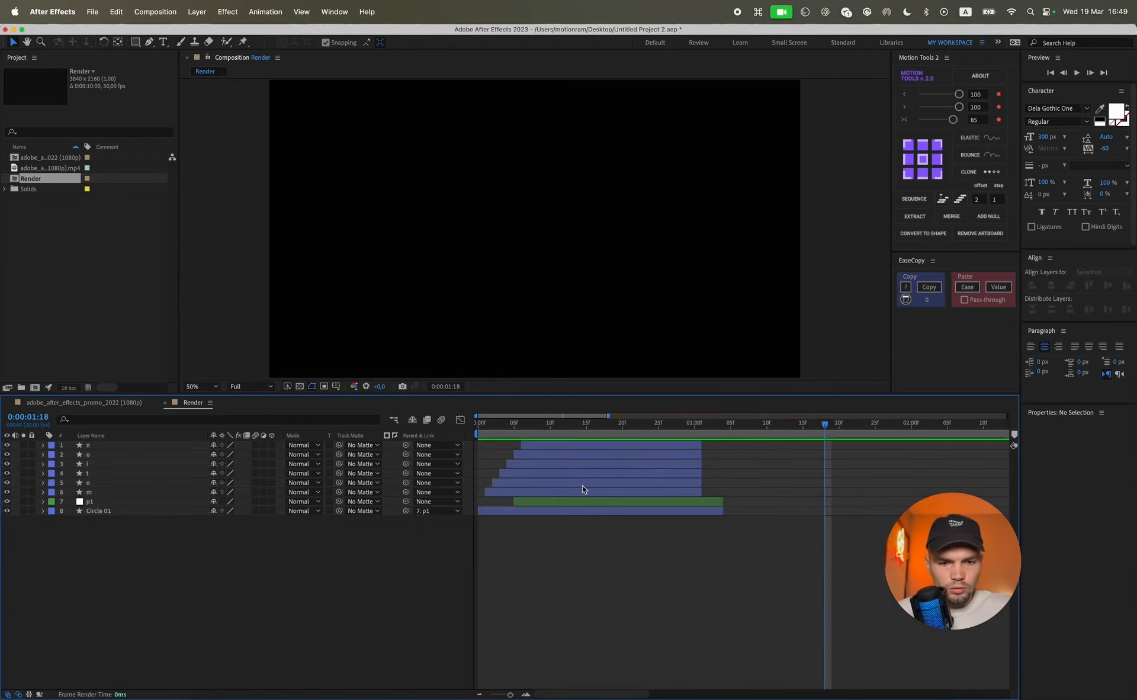
pyautogui.click(585, 438)
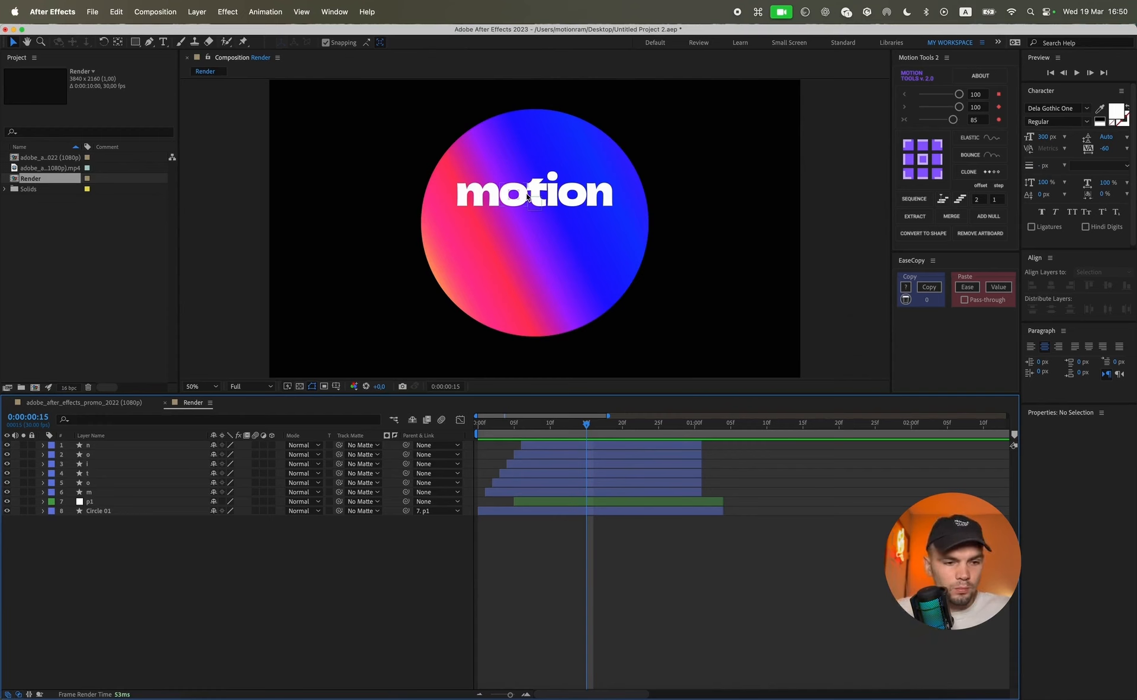
pyautogui.click(94, 493)
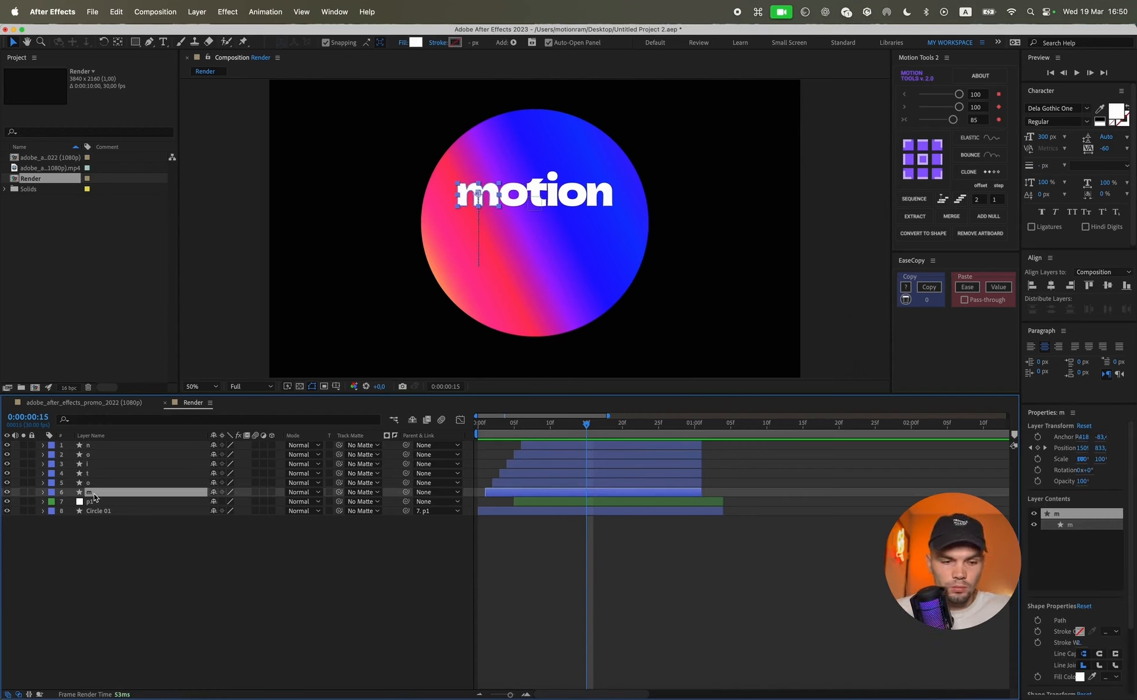
pyautogui.keyDown('shift'); pyautogui.click(95, 445); pyautogui.keyUp('shift')
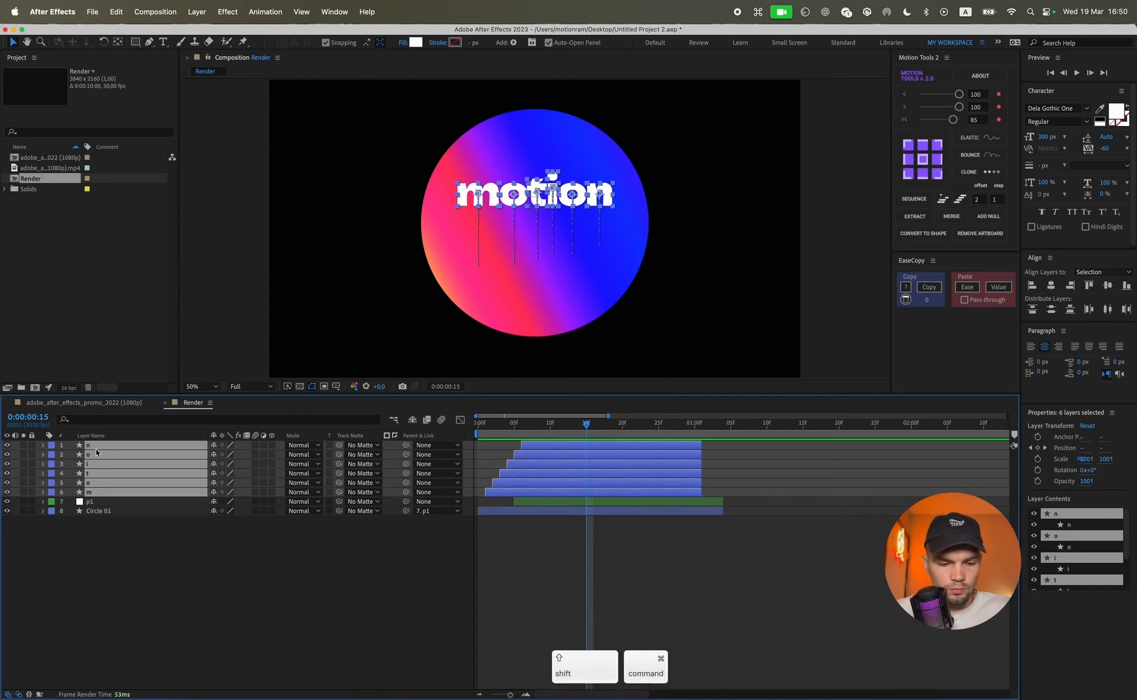
pyautogui.press('super+shift+c')
pyautogui.write('Text')
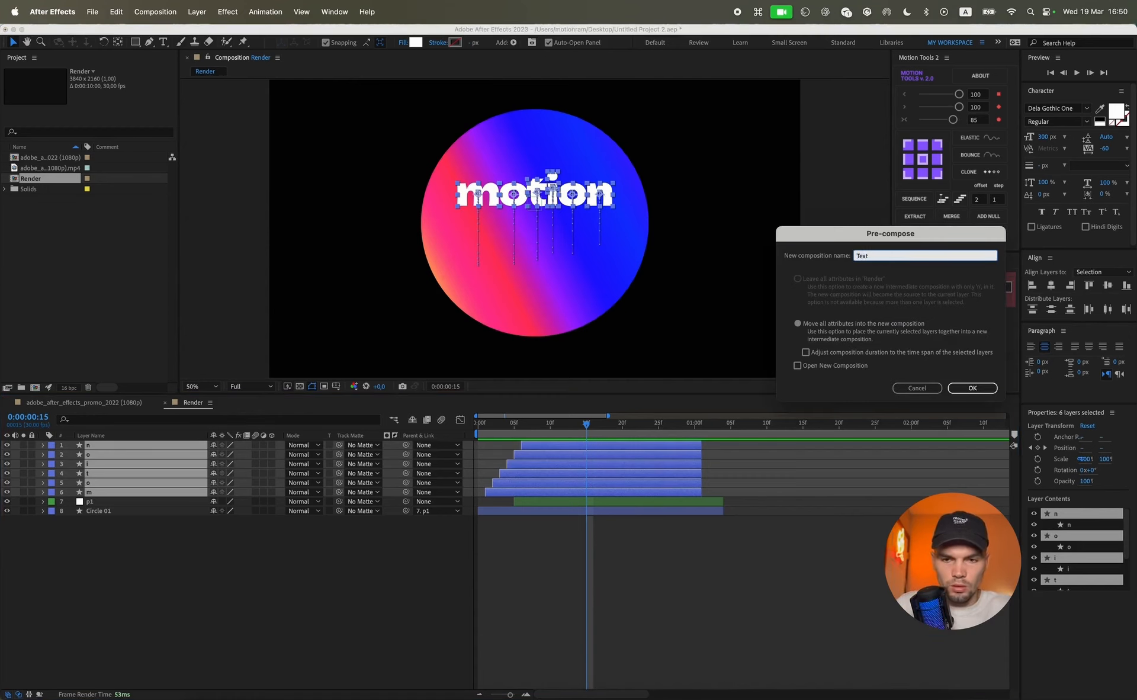
pyautogui.press('Return')
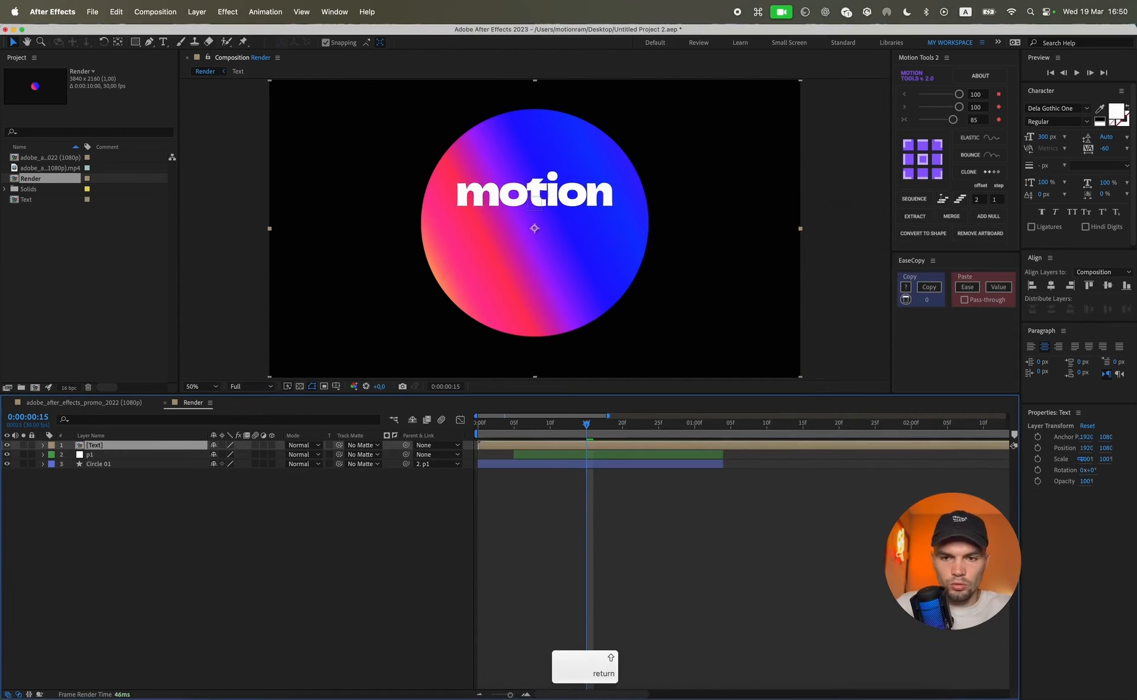
# - Duplicate the Text composition, add Text 2 above Text in Render starting at frame 2, and preview it
pyautogui.click(30, 201)
pyautogui.press('super+d')
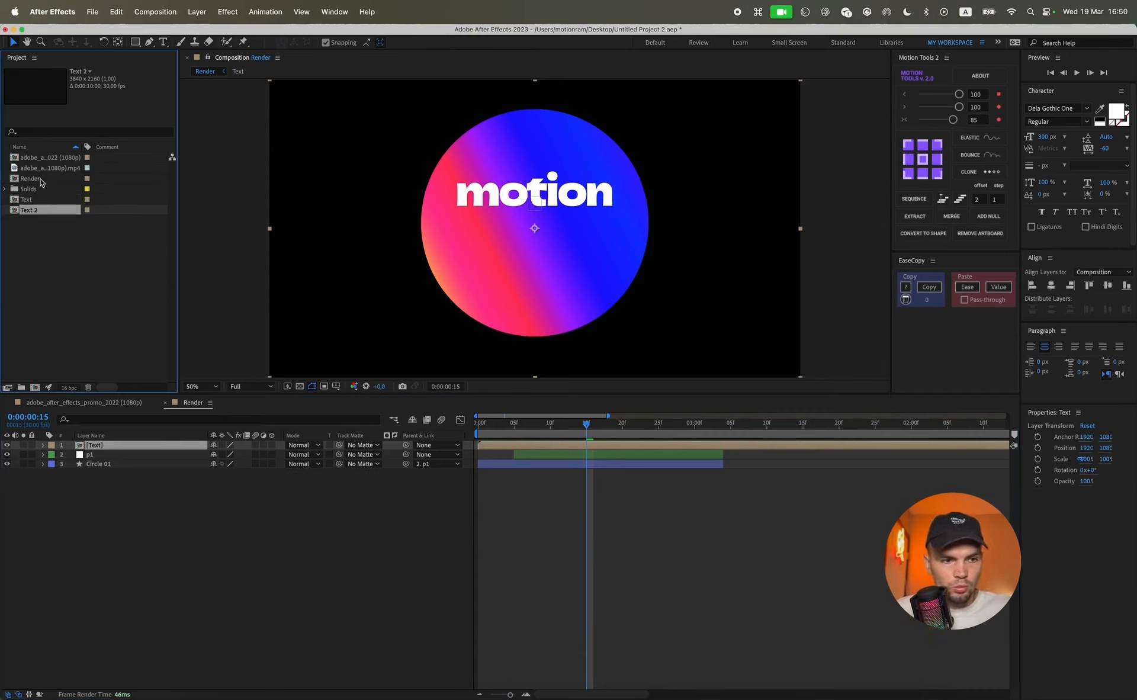
pyautogui.moveTo(29, 215); pyautogui.dragTo(98, 447)
pyautogui.moveTo(488, 449)
pyautogui.mouseDown()
pyautogui.moveTo(500, 450)
pyautogui.moveTo(476, 430)
pyautogui.mouseUp()
pyautogui.press('space')
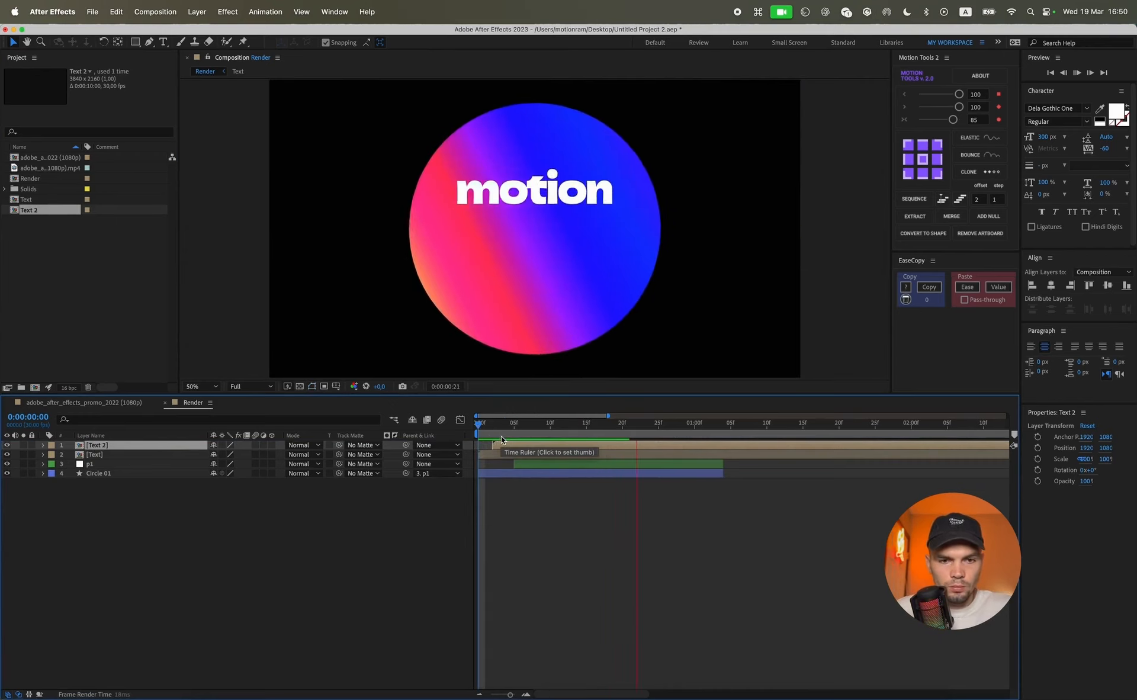
# - Move the Text 2 layer below Text in the Render composition and open the Text 2 composition
pyautogui.click(480, 427)
pyautogui.moveTo(480, 427); pyautogui.dragTo(514, 427)
pyautogui.click(96, 450)
pyautogui.moveTo(96, 452); pyautogui.dragTo(113, 482)
pyautogui.doubleClick(104, 459)
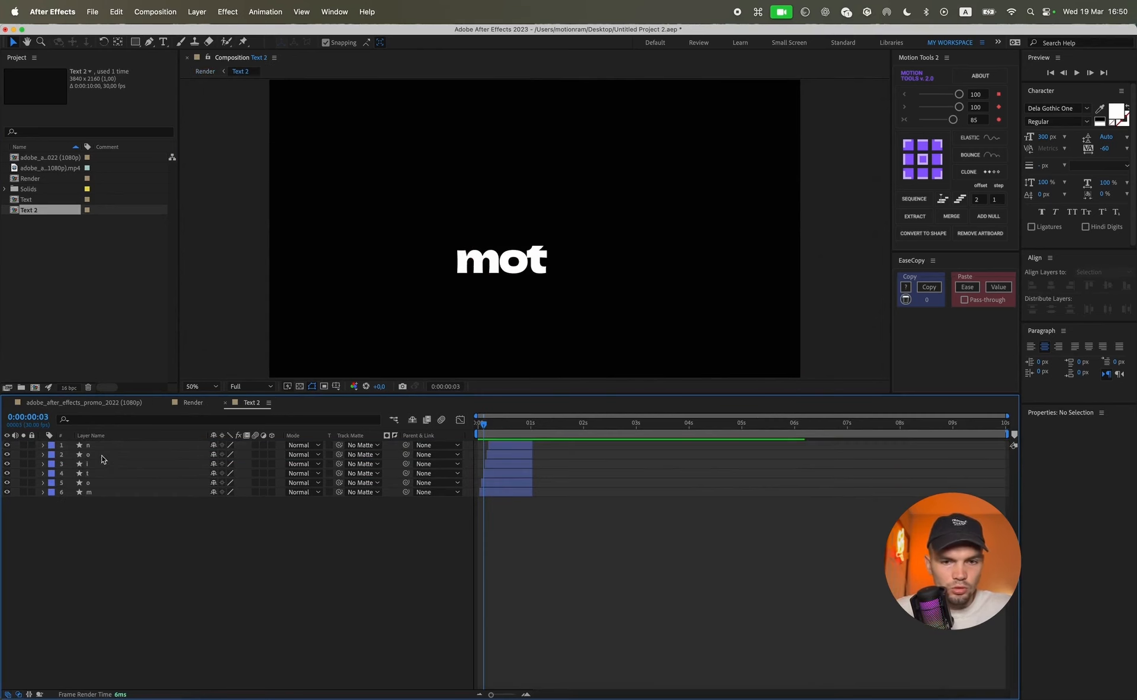
# - Give the letter m a linear gradient fill running diagonally from its lower-left corner up to its upper right, working at frame 22
pyautogui.moveTo(501, 430); pyautogui.dragTo(516, 429)
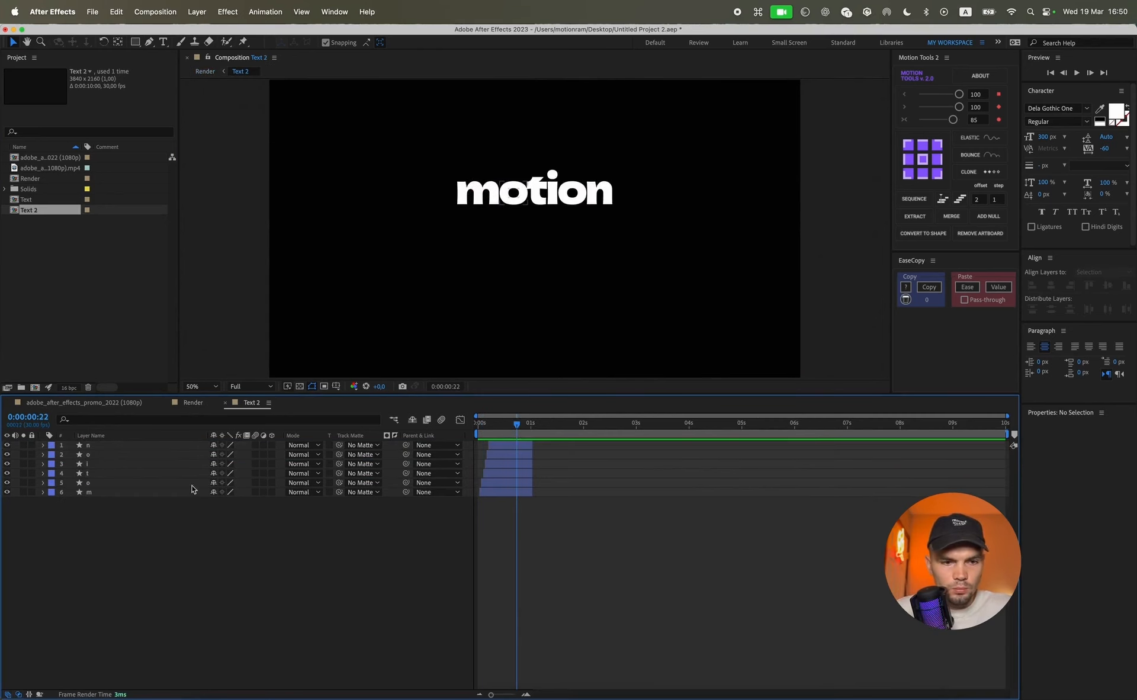
pyautogui.click(89, 492)
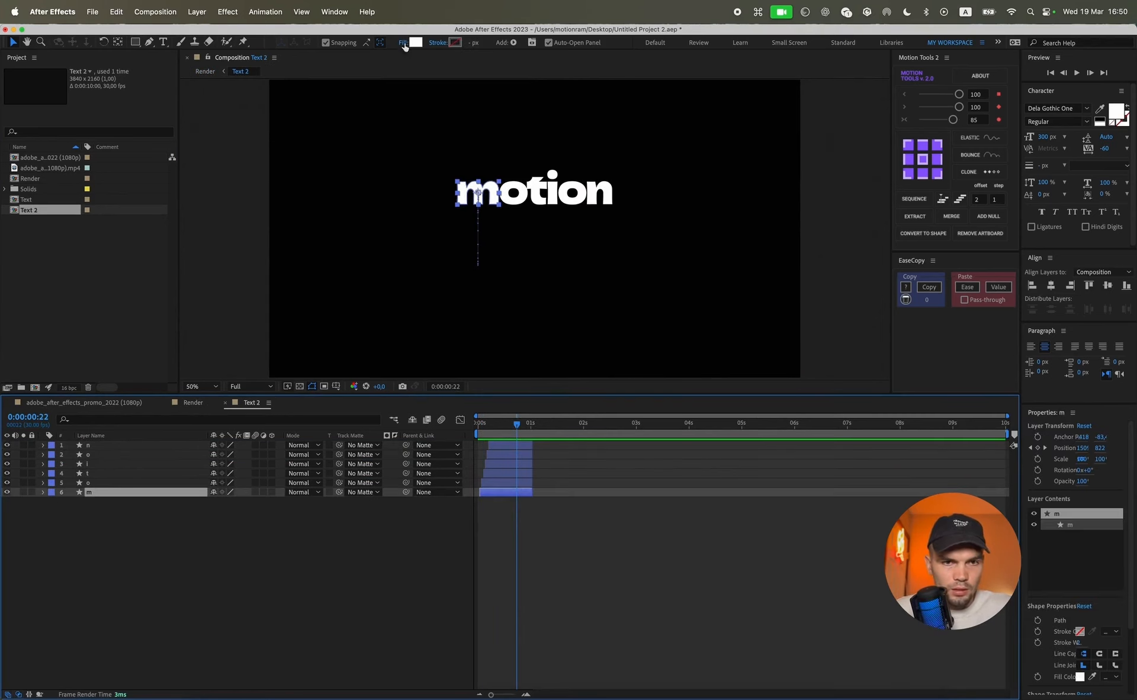
pyautogui.click(403, 43)
pyautogui.click(450, 277)
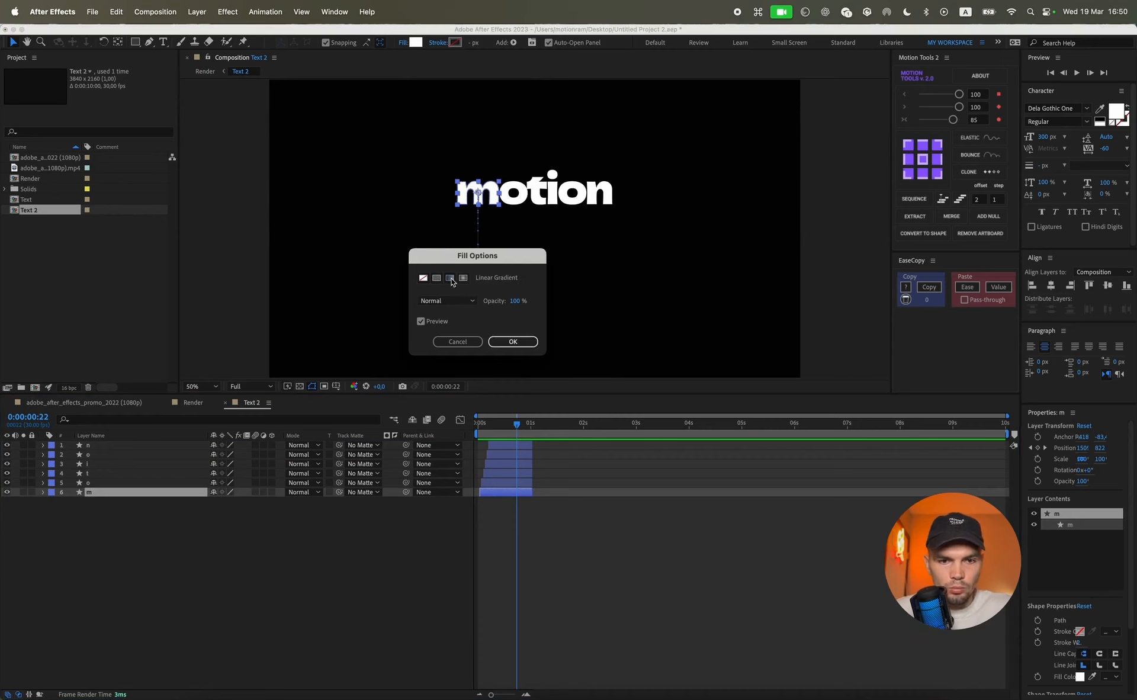
pyautogui.click(511, 342)
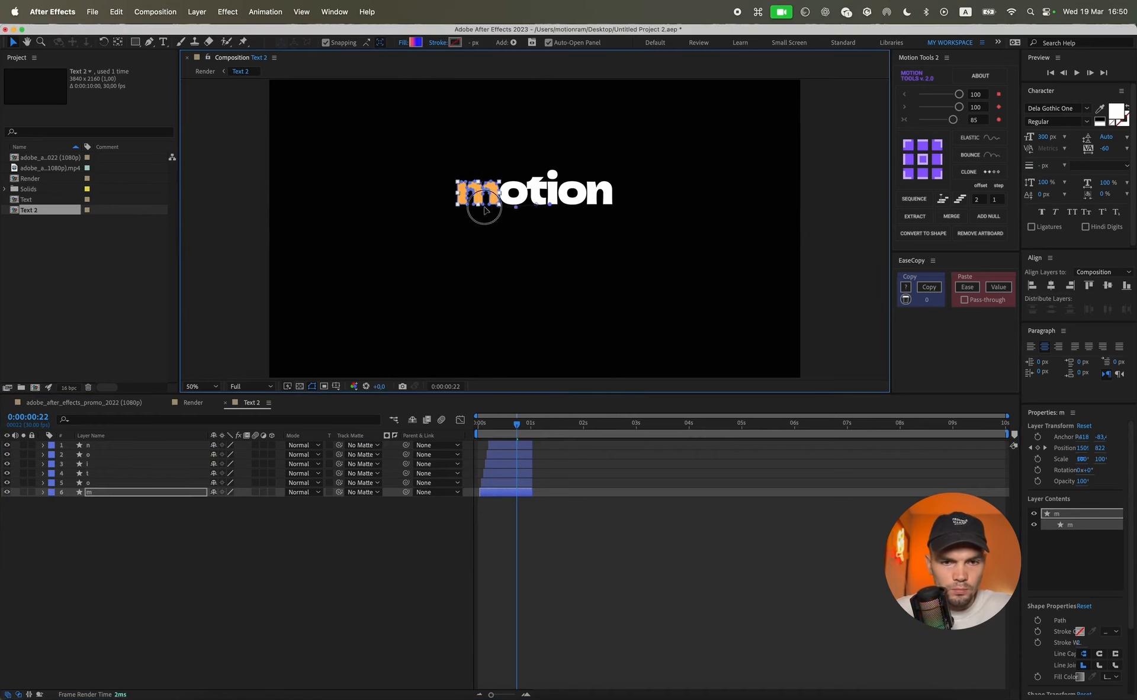
pyautogui.moveTo(456, 207)
pyautogui.mouseDown()
pyautogui.moveTo(468, 181)
pyautogui.moveTo(500, 179)
pyautogui.moveTo(458, 206)
pyautogui.mouseUp()
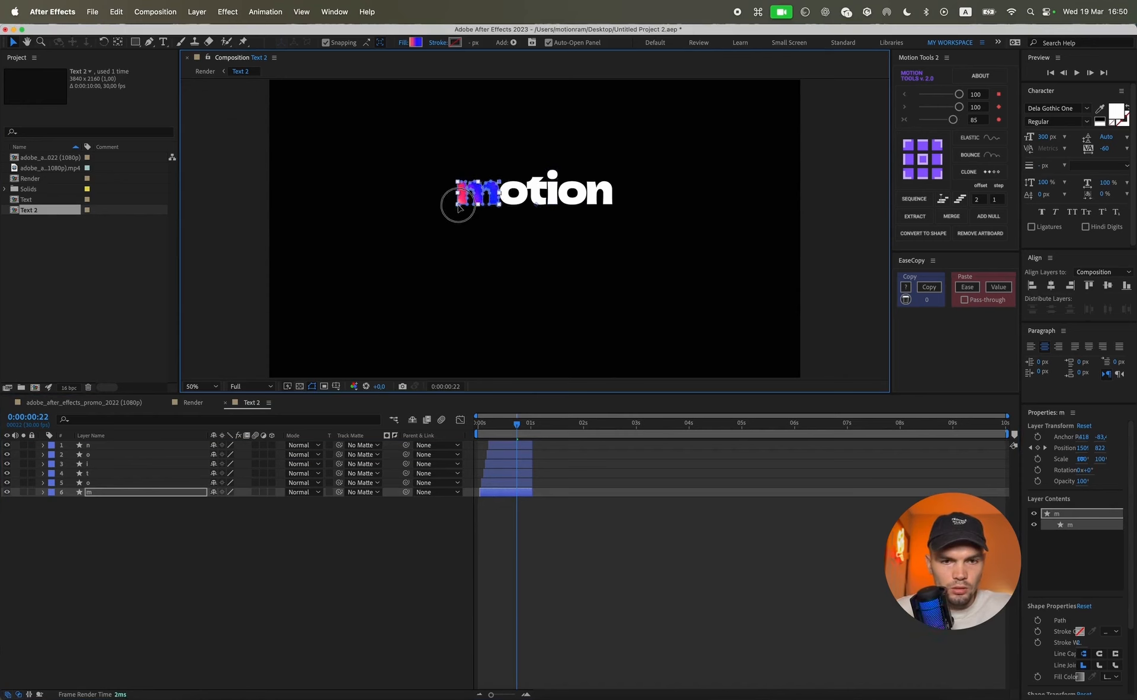
# - Apply a linear gradient fill to the remaining five letters, o, t, i, o and n
pyautogui.click(106, 482)
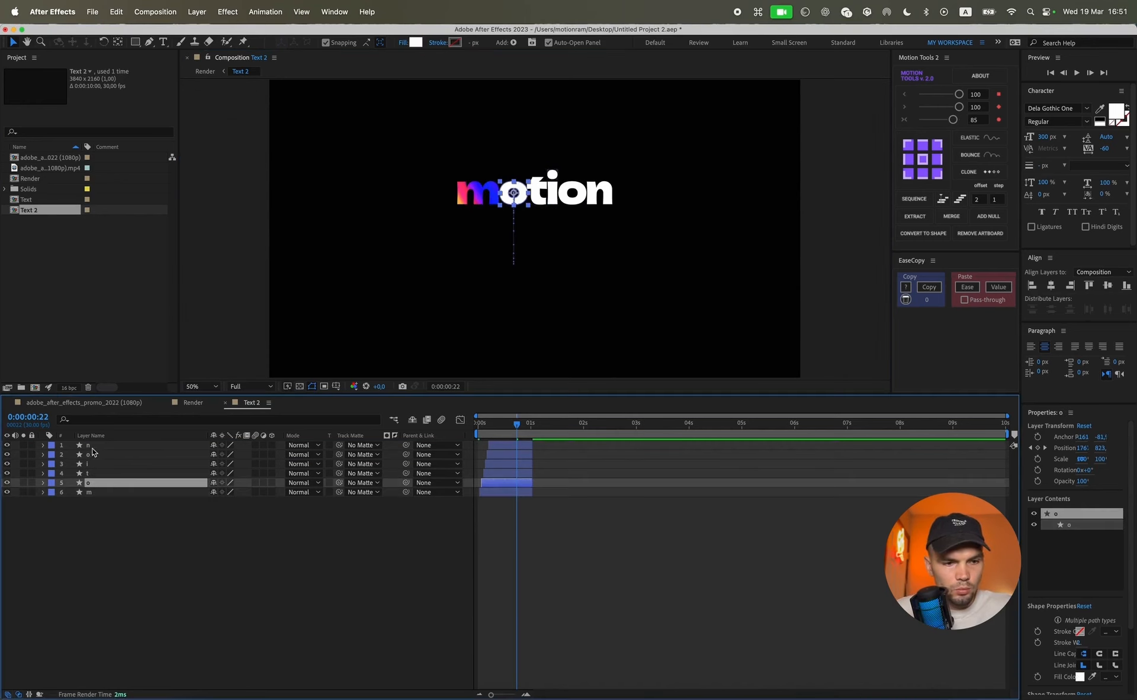
pyautogui.keyDown('shift'); pyautogui.click(89, 445); pyautogui.keyUp('shift')
pyautogui.click(403, 44)
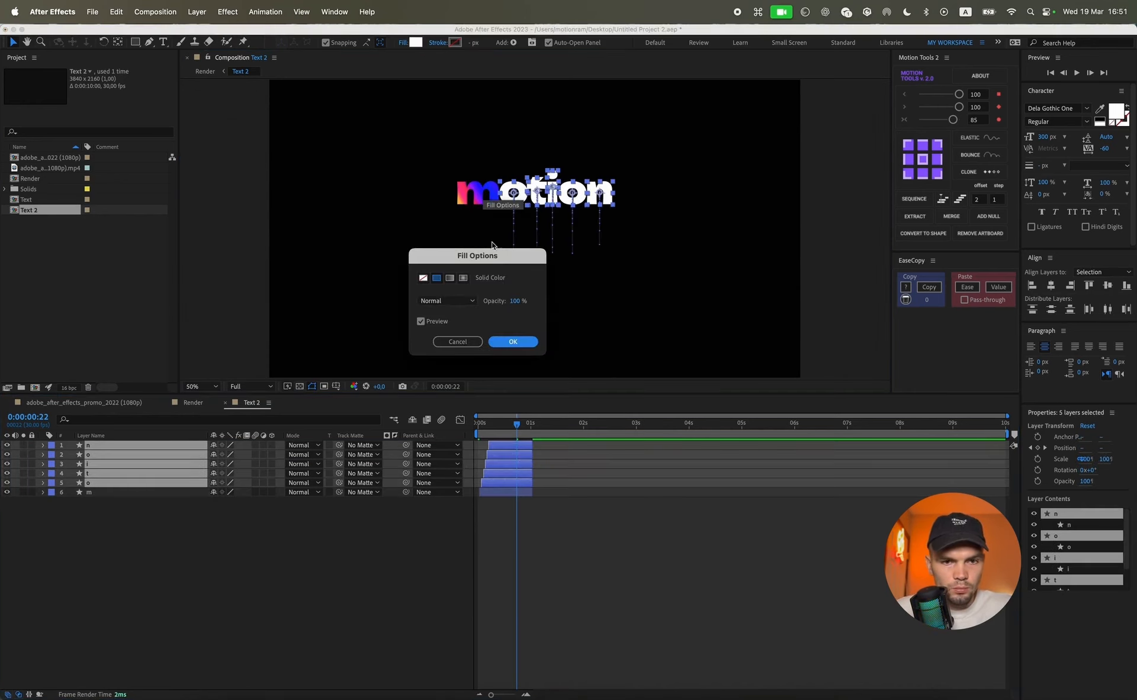
pyautogui.click(450, 278)
pyautogui.click(509, 339)
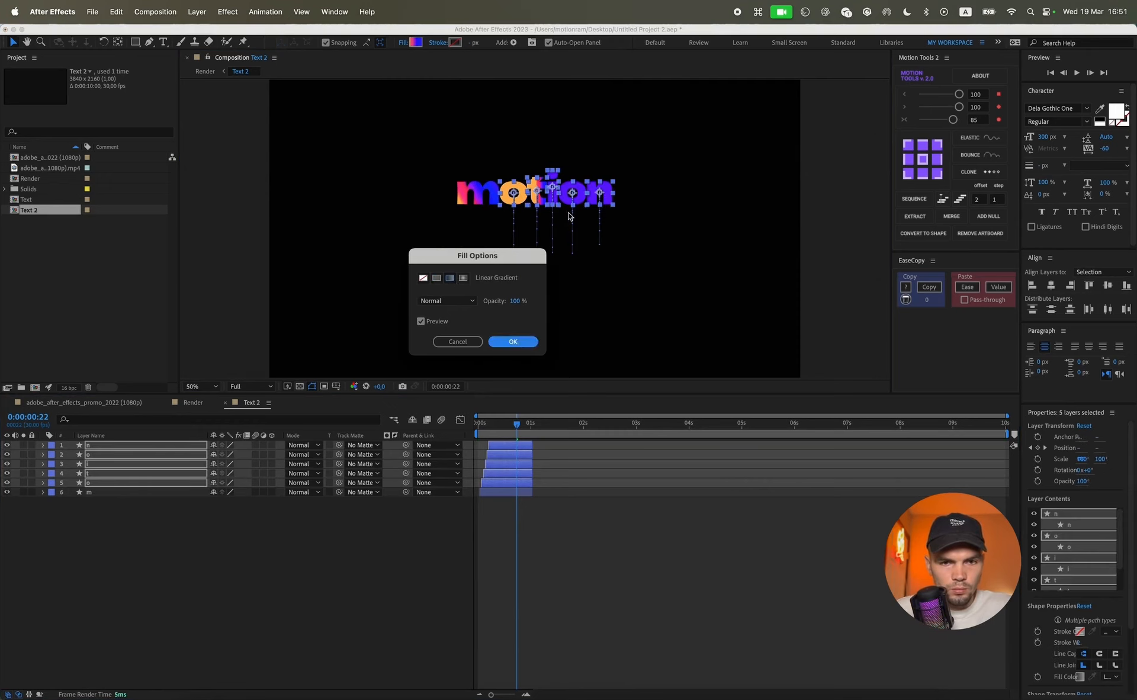
# - Reposition the first o's linear gradient so it runs diagonally from the letter's lower left to its upper right
pyautogui.press('.')
pyautogui.moveTo(574, 195); pyautogui.dragTo(547, 270)
pyautogui.click(119, 536)
pyautogui.click(95, 483)
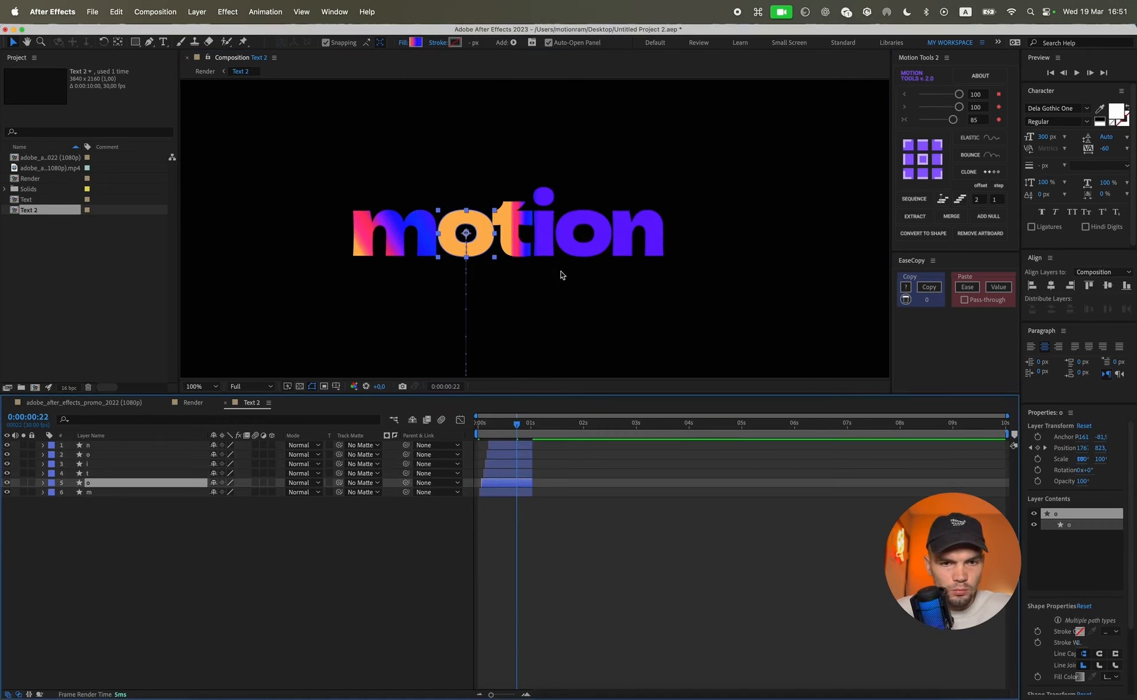
pyautogui.click(401, 42)
pyautogui.click(451, 278)
pyautogui.click(525, 346)
pyautogui.press('.')
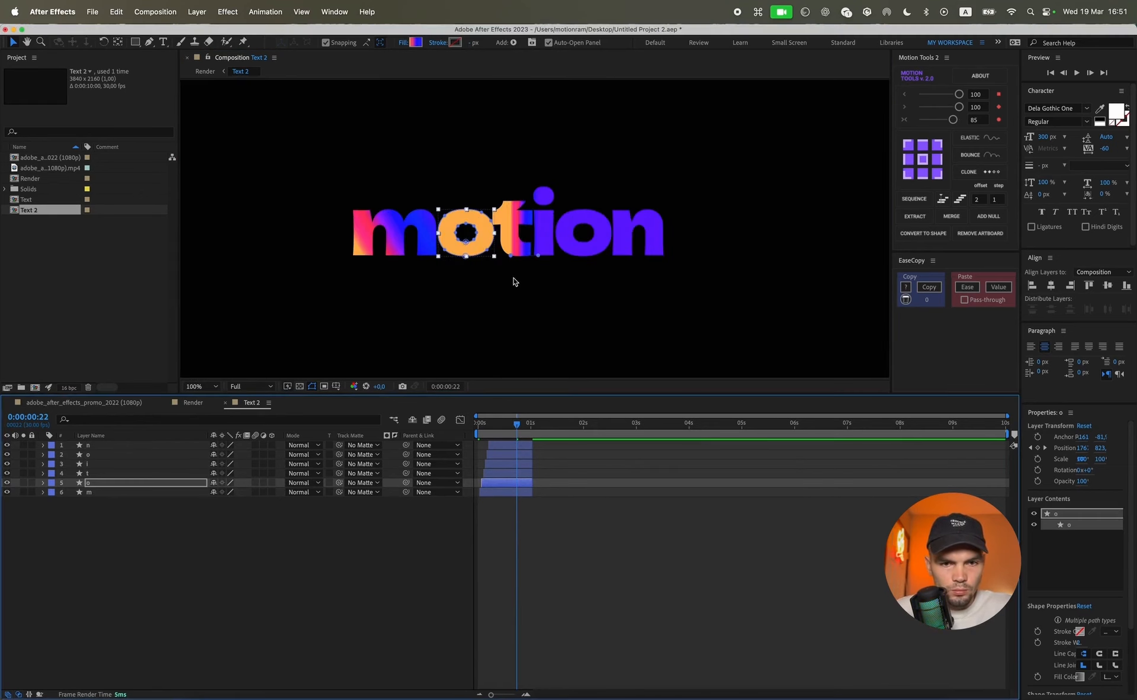
pyautogui.moveTo(512, 256); pyautogui.dragTo(442, 260)
# - Reposition the t's linear gradient so it runs from the letter's base to its upper right
pyautogui.click(524, 240)
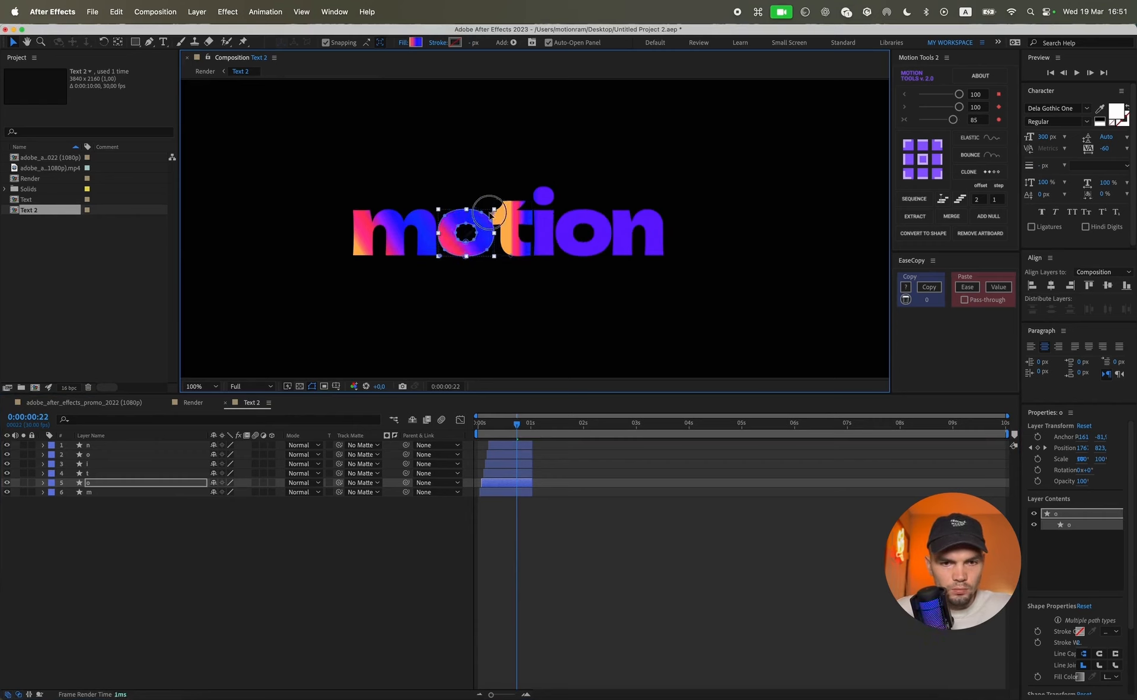
pyautogui.click(403, 42)
pyautogui.click(513, 342)
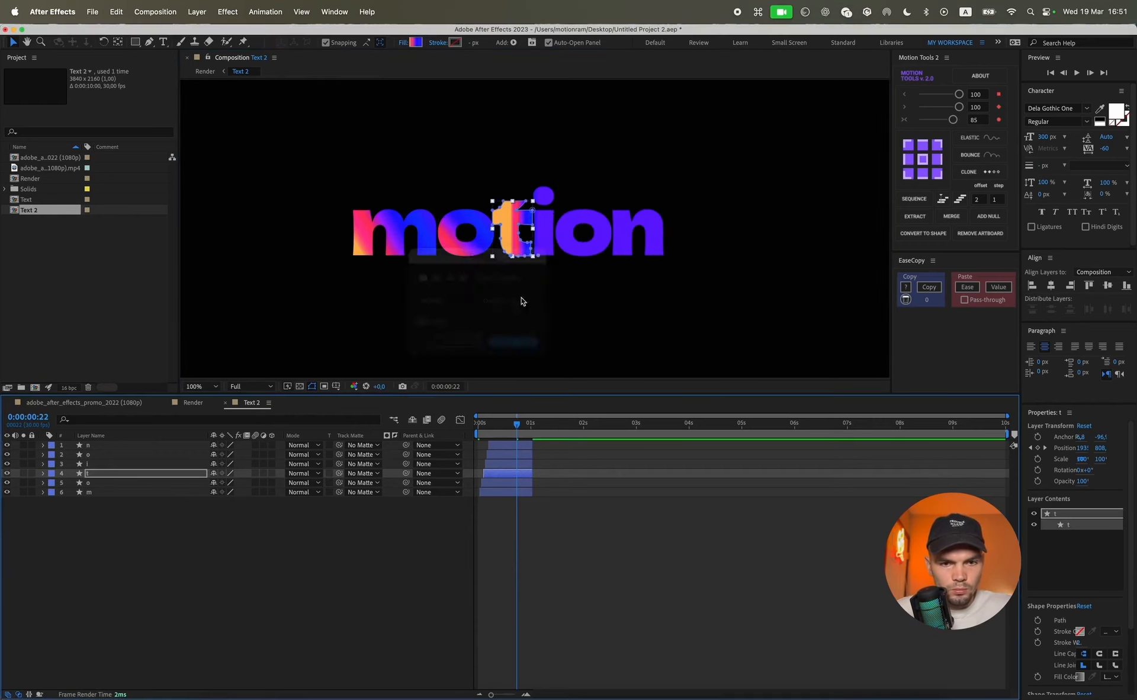
pyautogui.press('.')
pyautogui.moveTo(541, 282); pyautogui.dragTo(534, 177)
pyautogui.moveTo(486, 282); pyautogui.dragTo(473, 274)
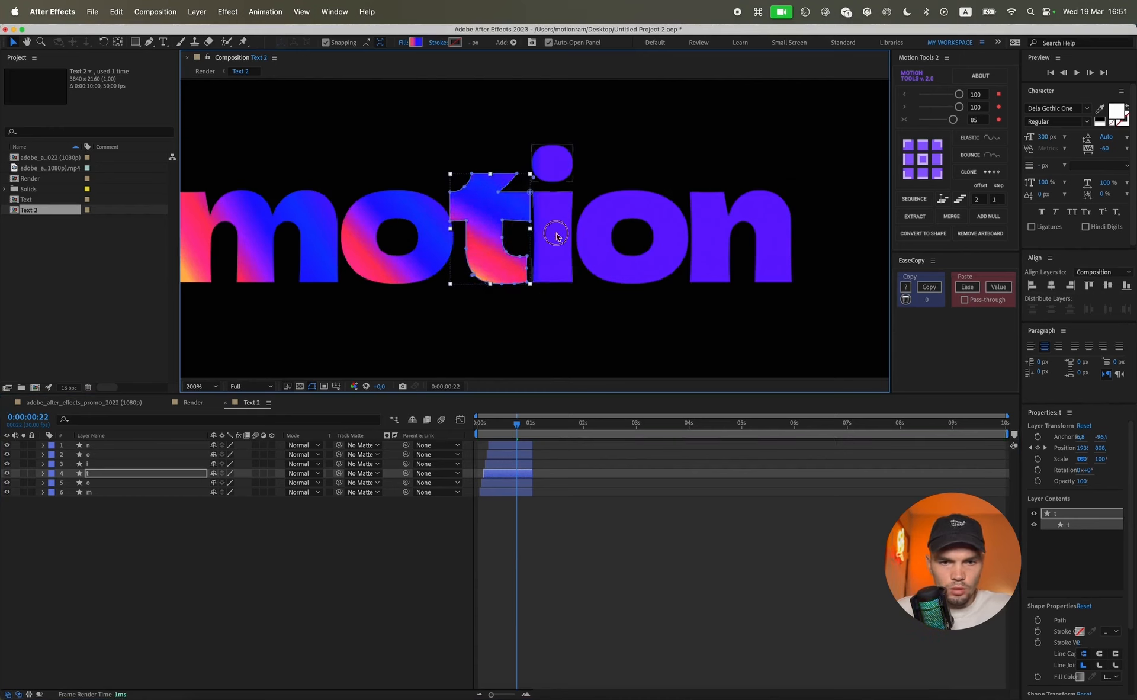
# - Reposition the i's linear gradient so it runs from the base of the stem to just beyond the dot's right side
pyautogui.click(553, 233)
pyautogui.click(403, 43)
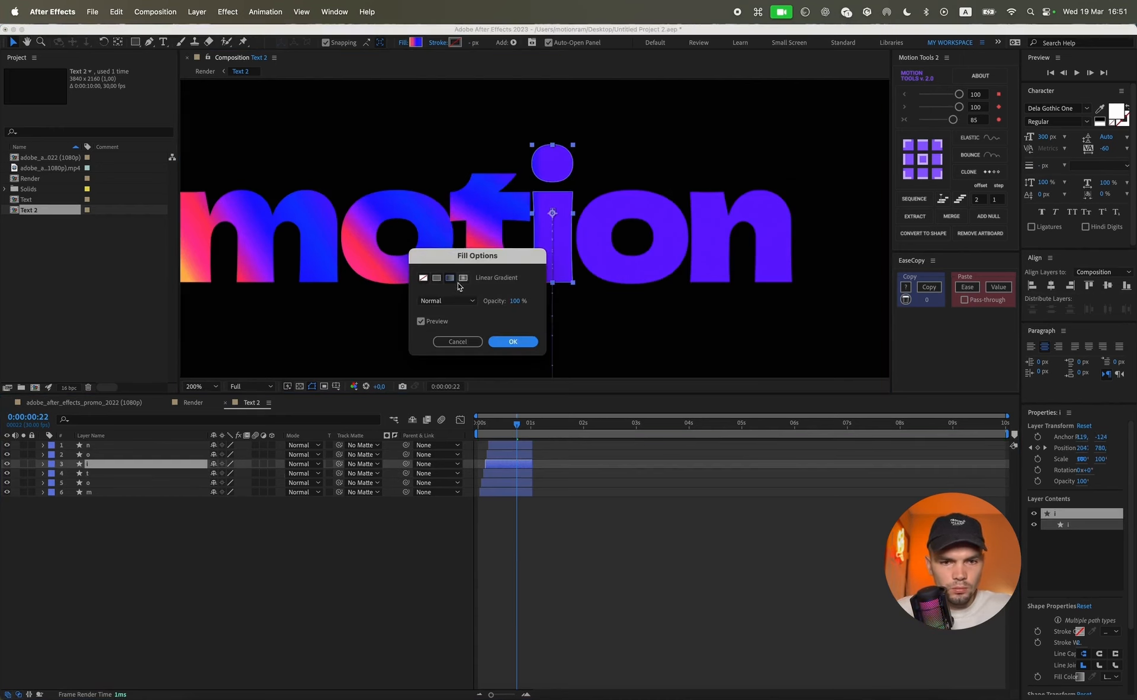
pyautogui.click(510, 342)
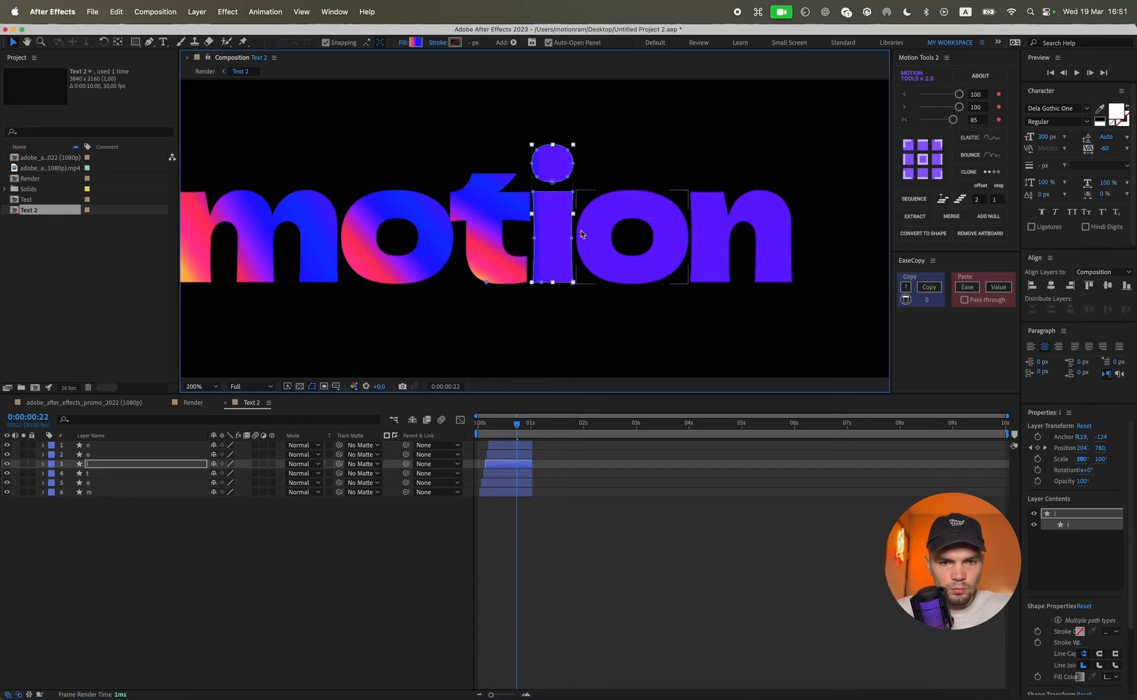
pyautogui.moveTo(569, 276); pyautogui.dragTo(579, 160)
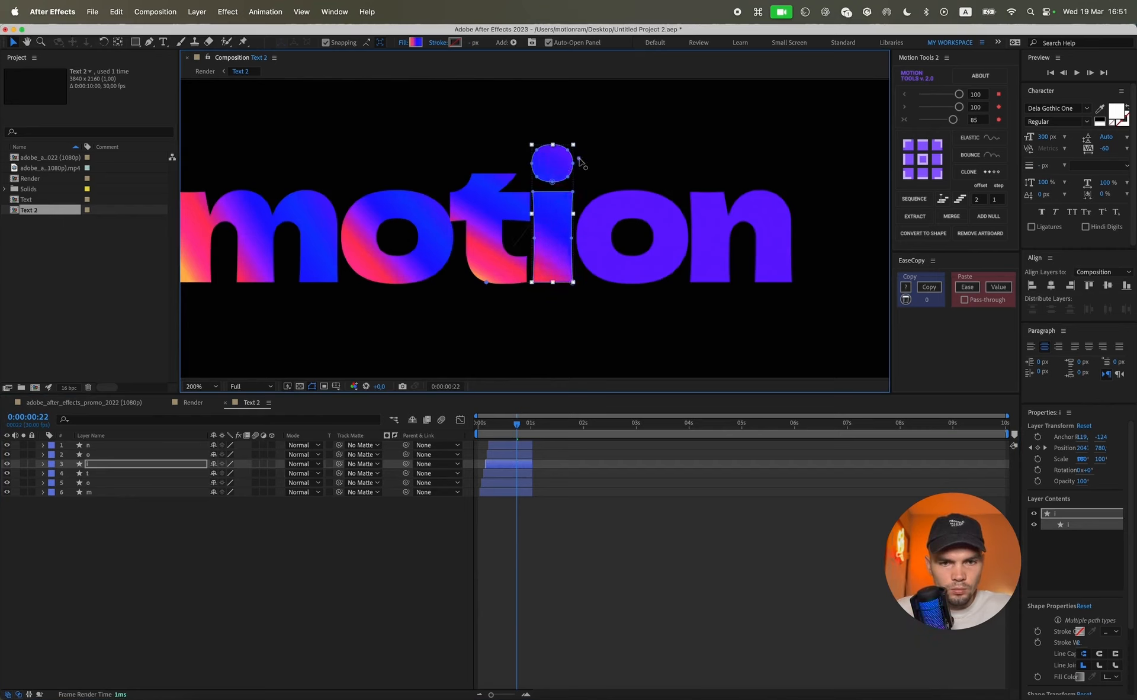
pyautogui.moveTo(485, 284); pyautogui.dragTo(534, 284)
pyautogui.moveTo(589, 158); pyautogui.dragTo(597, 154)
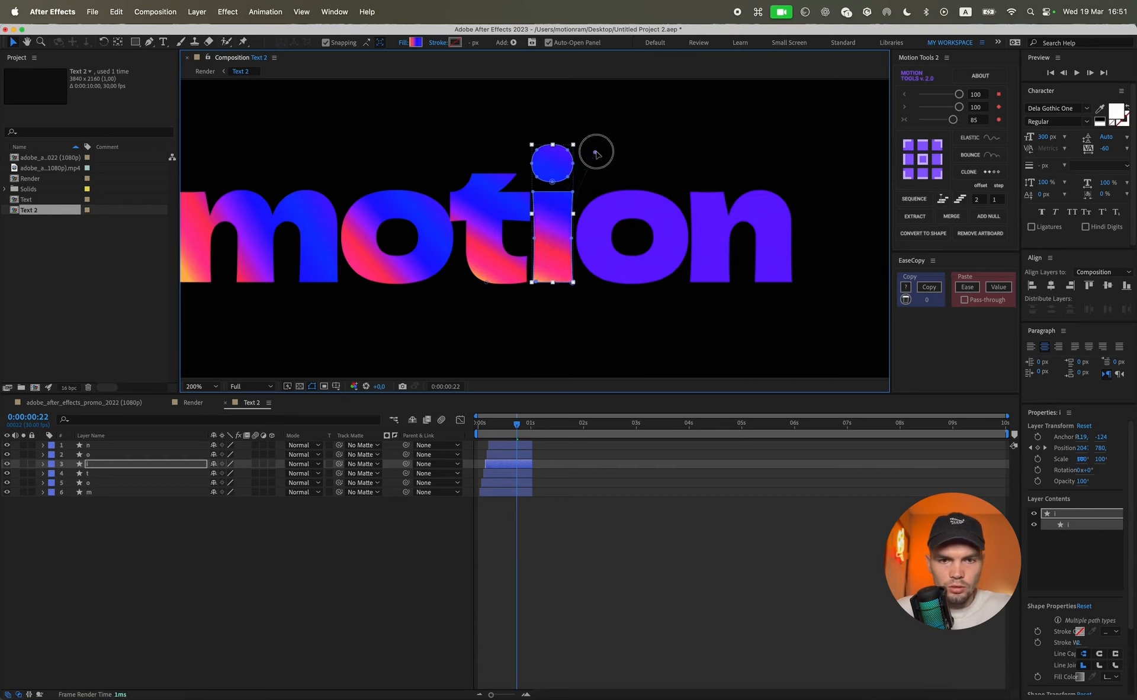
# - Reposition the second o's linear gradient so it runs from the letter's lower left to its upper right
pyautogui.click(101, 454)
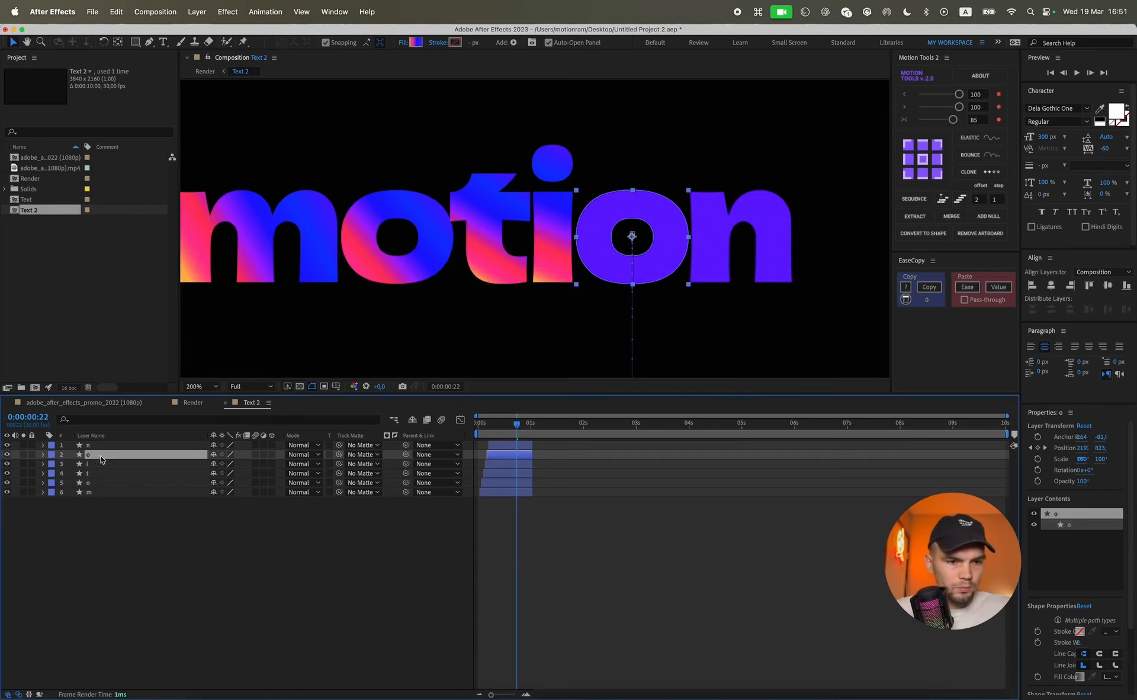
pyautogui.click(403, 42)
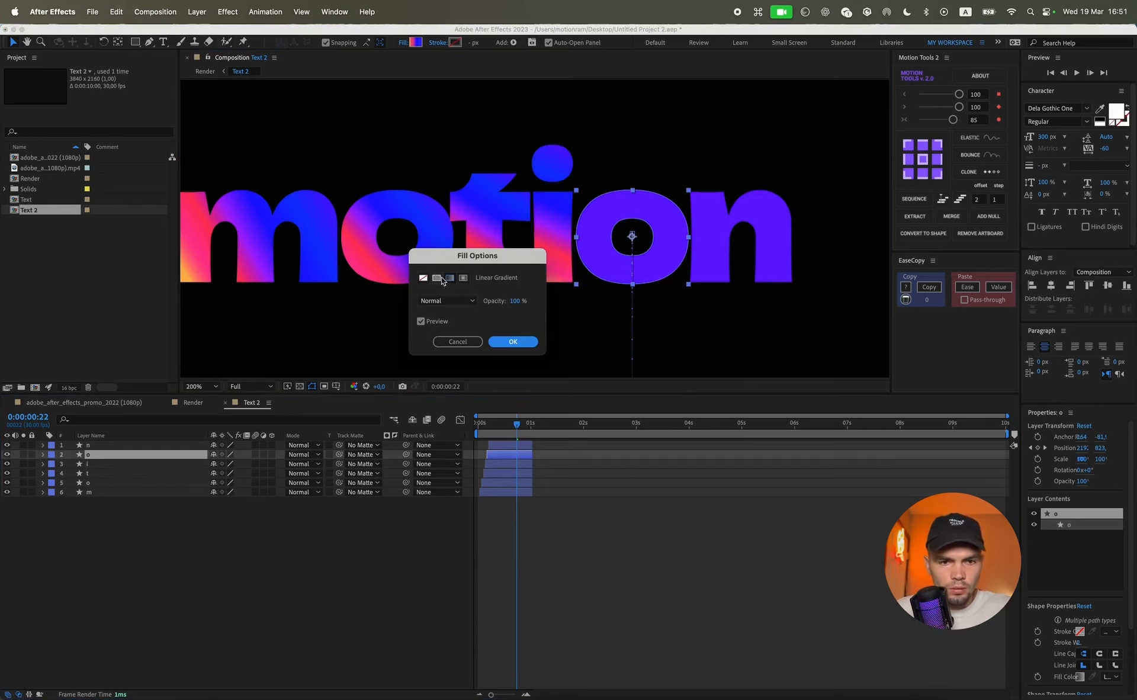
pyautogui.click(512, 341)
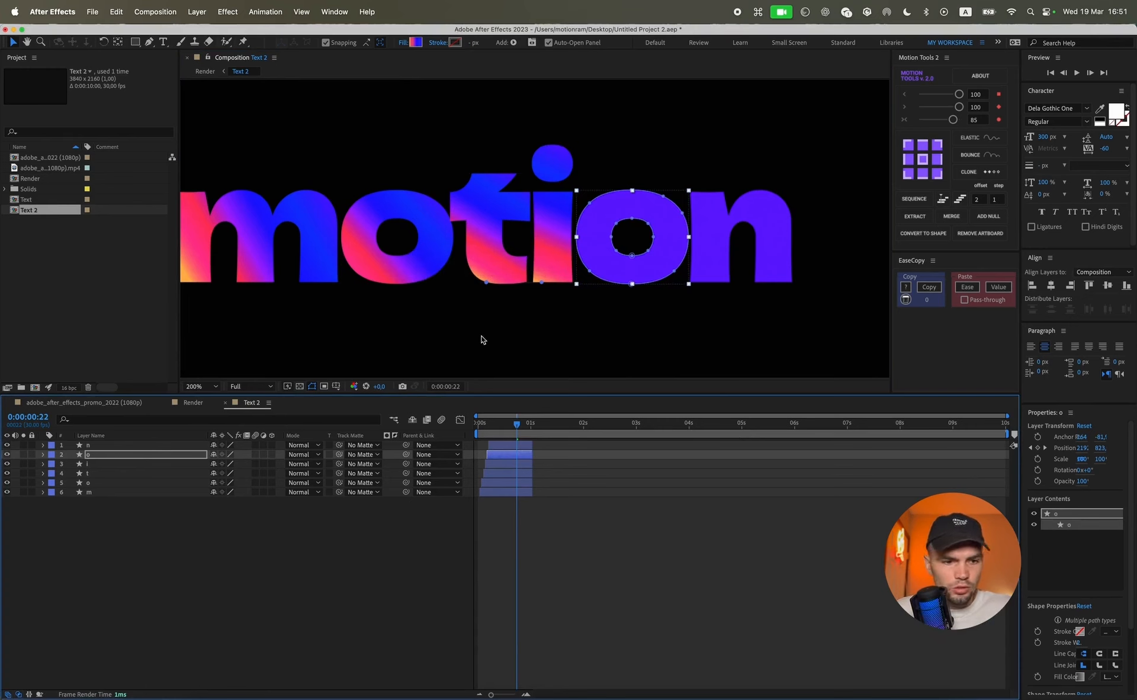
pyautogui.moveTo(542, 282); pyautogui.dragTo(688, 196)
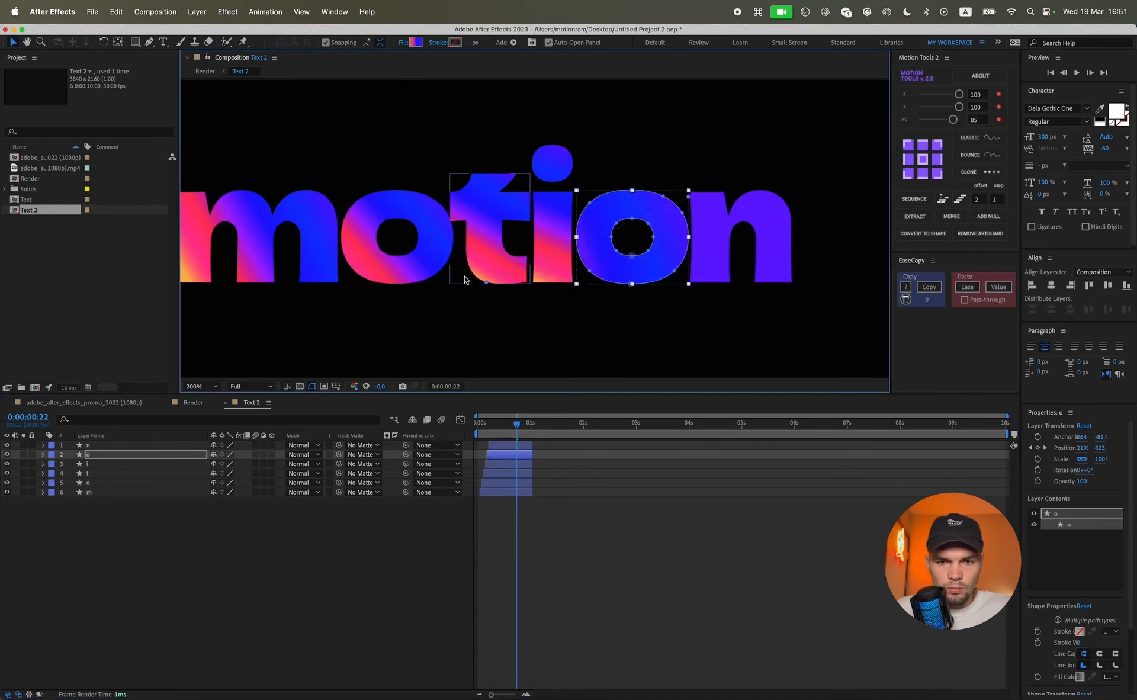
pyautogui.moveTo(484, 284); pyautogui.dragTo(596, 278)
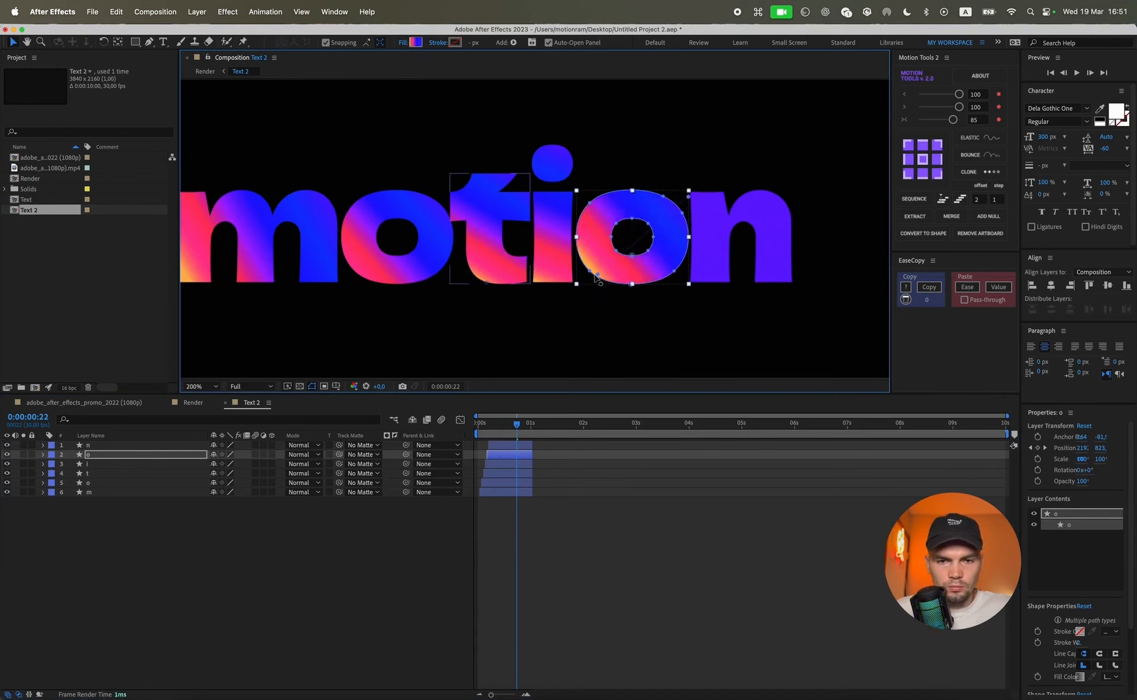
# - Give the n a linear gradient fill and run the gradient diagonally from its lower left to its upper right
pyautogui.click(95, 445)
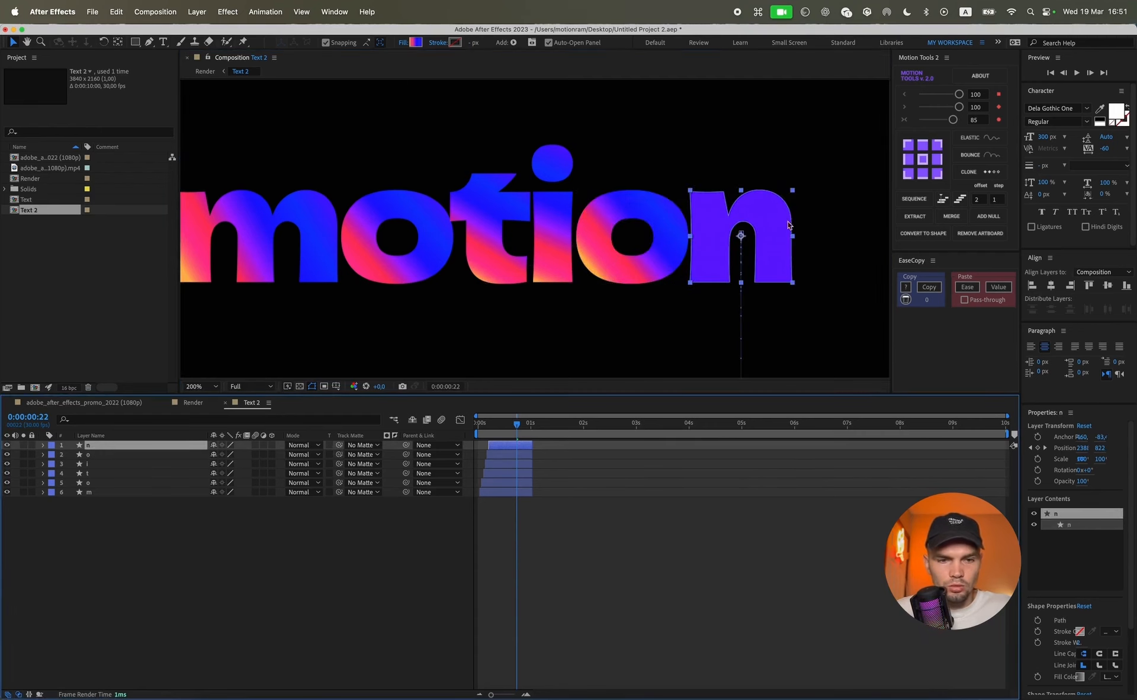
pyautogui.click(401, 43)
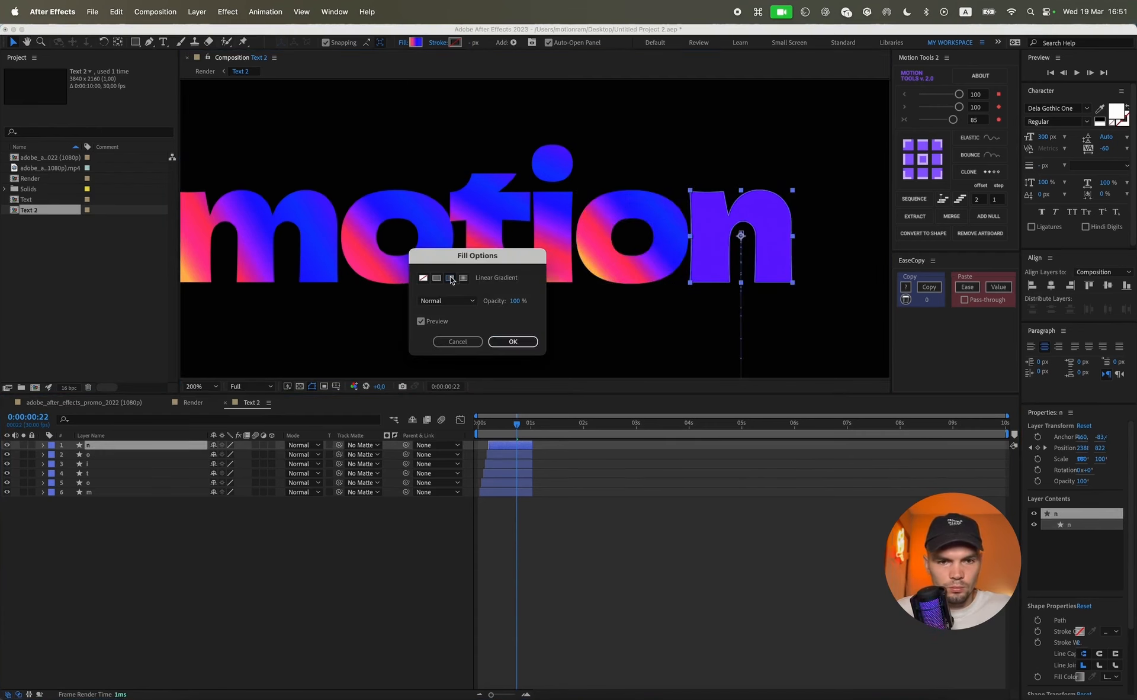
pyautogui.click(515, 342)
pyautogui.moveTo(542, 283); pyautogui.dragTo(807, 187)
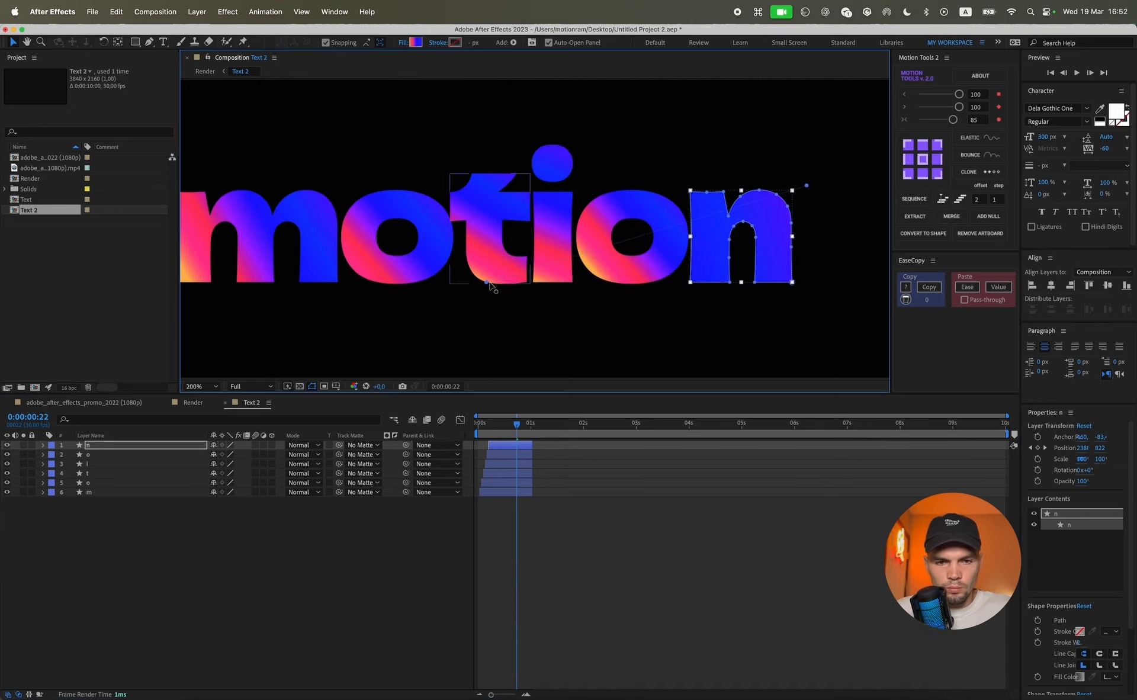
pyautogui.click(562, 536)
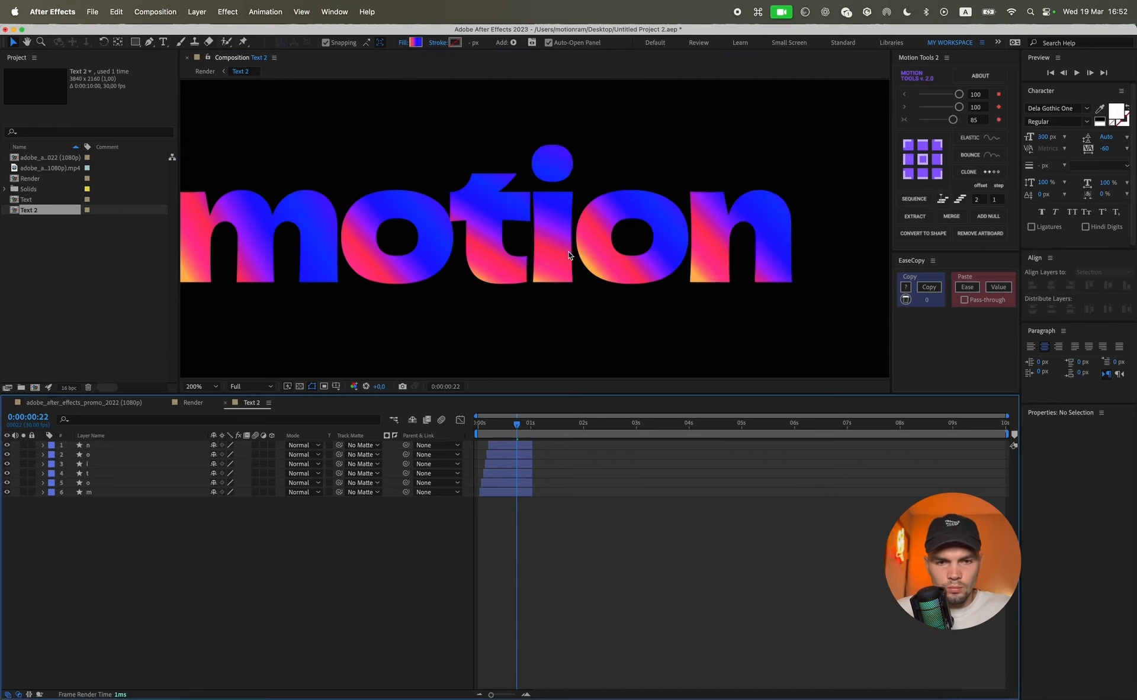
# - Play back the Render composition from the start to examine the gradient text behind the white lettering
pyautogui.press(',')
pyautogui.moveTo(490, 434); pyautogui.dragTo(467, 434)
pyautogui.press('space')
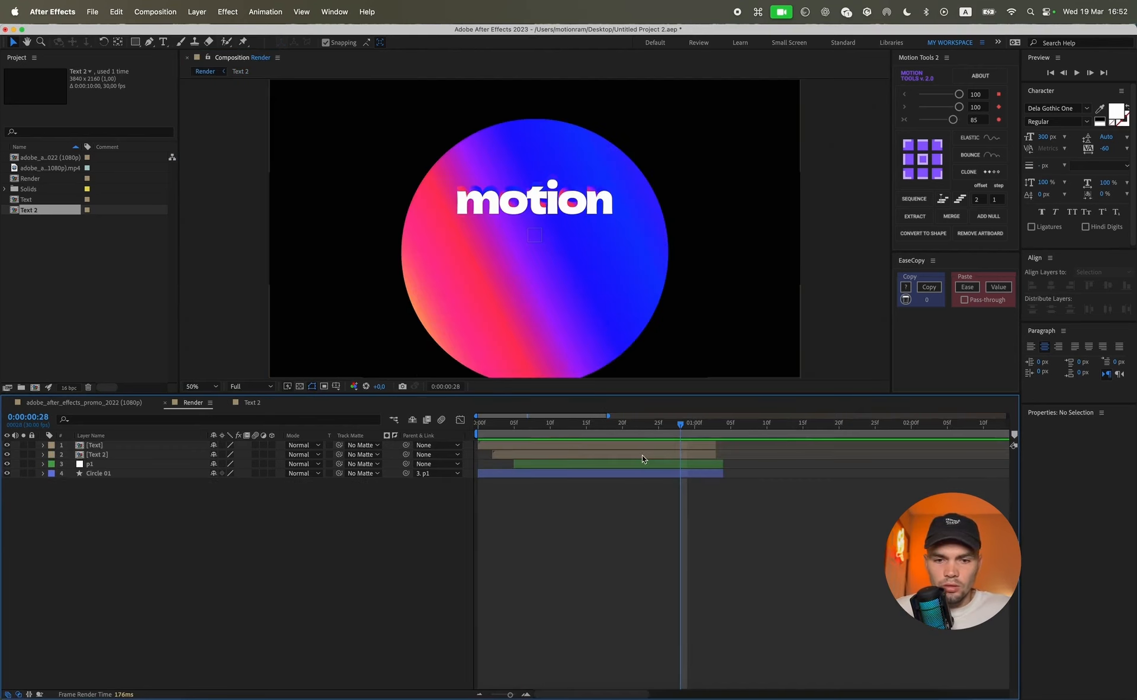
# - Duplicate the Text 2 layer in Render, delay the lower copy by about two frames, and scrub through the staggered text
pyautogui.click(635, 445)
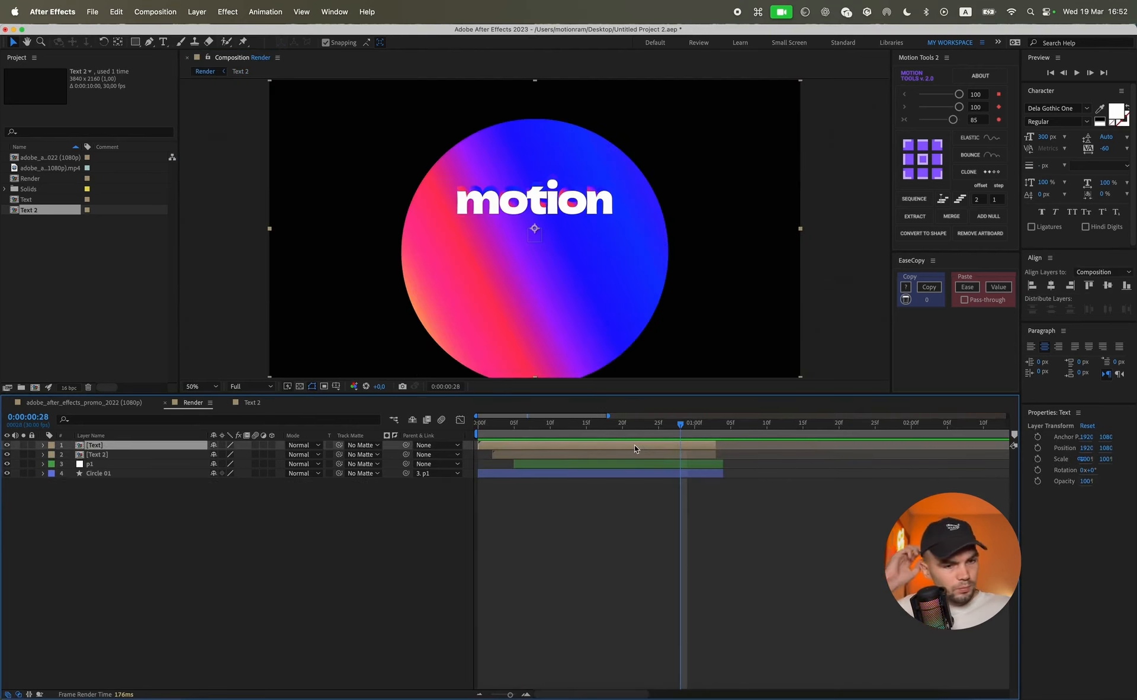
pyautogui.click(697, 454)
pyautogui.press('super+d')
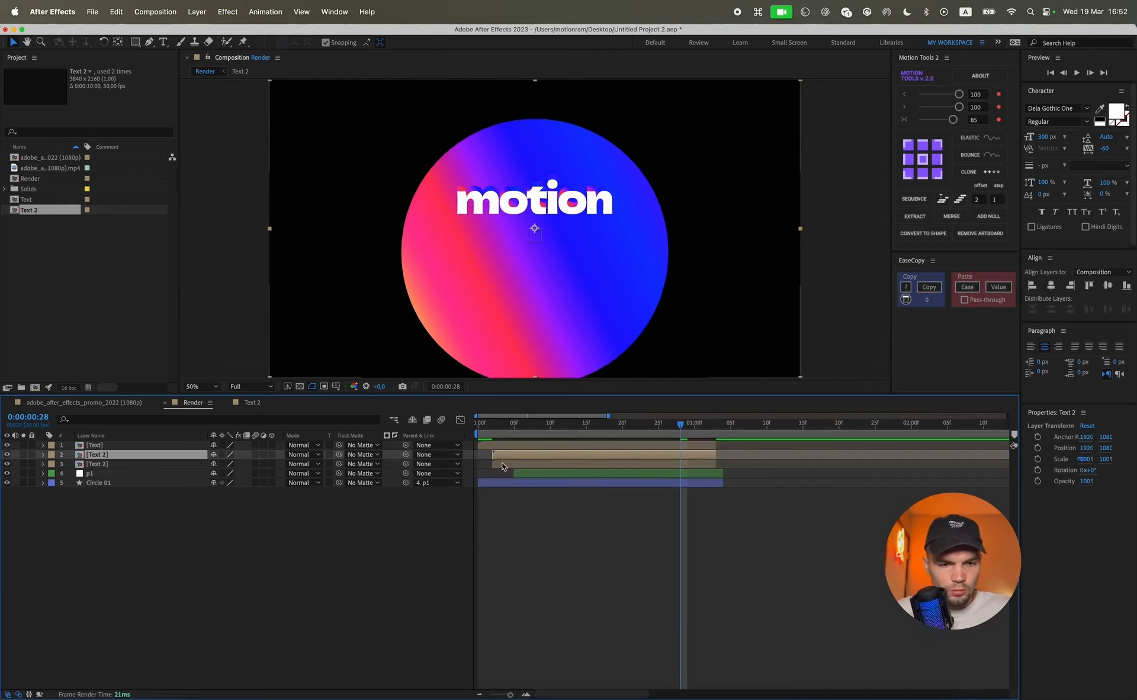
pyautogui.click(112, 465)
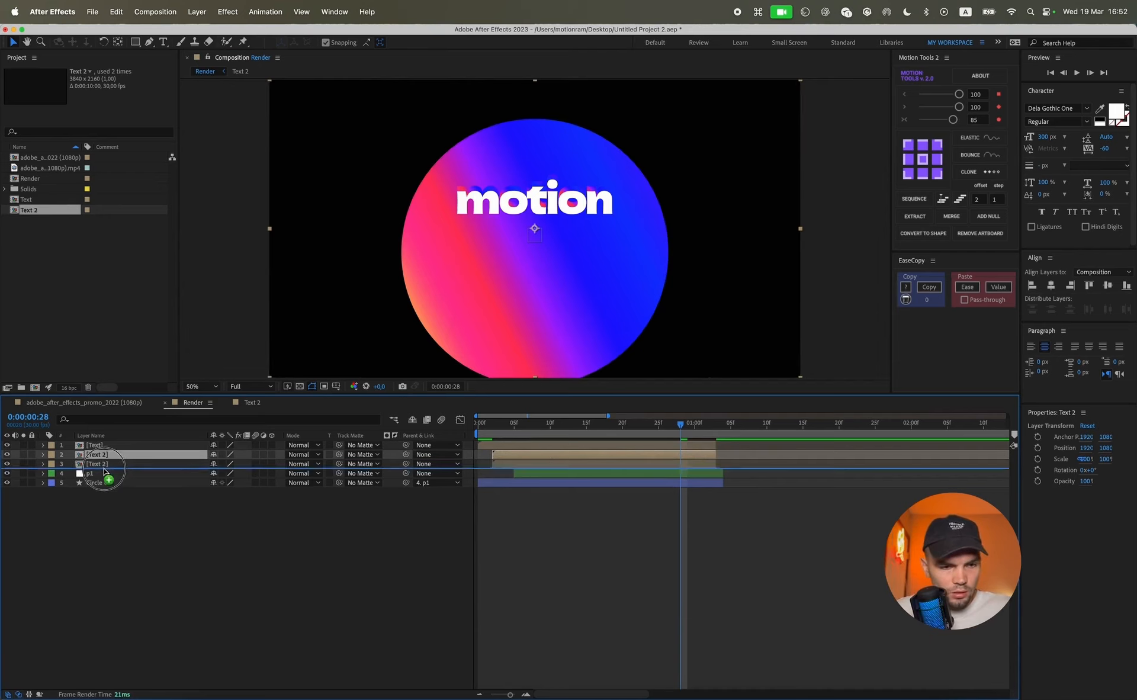
pyautogui.click(504, 466)
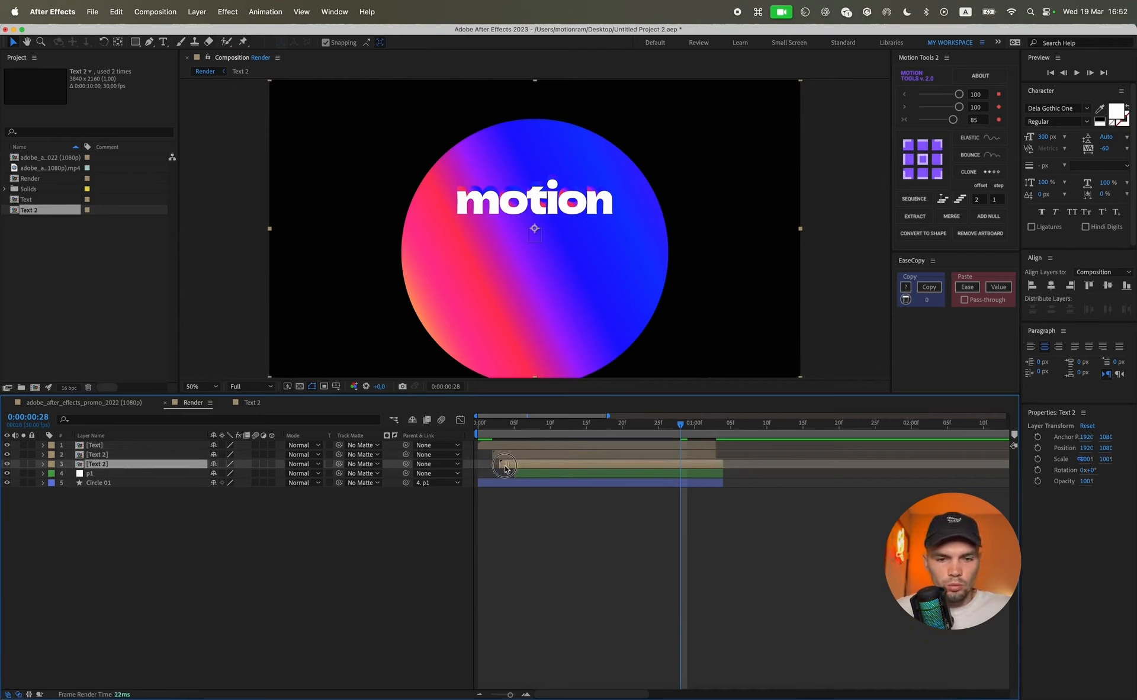
pyautogui.hotkey('alt', 'pagedown')
pyautogui.click(478, 431)
pyautogui.moveTo(478, 431); pyautogui.dragTo(710, 447)
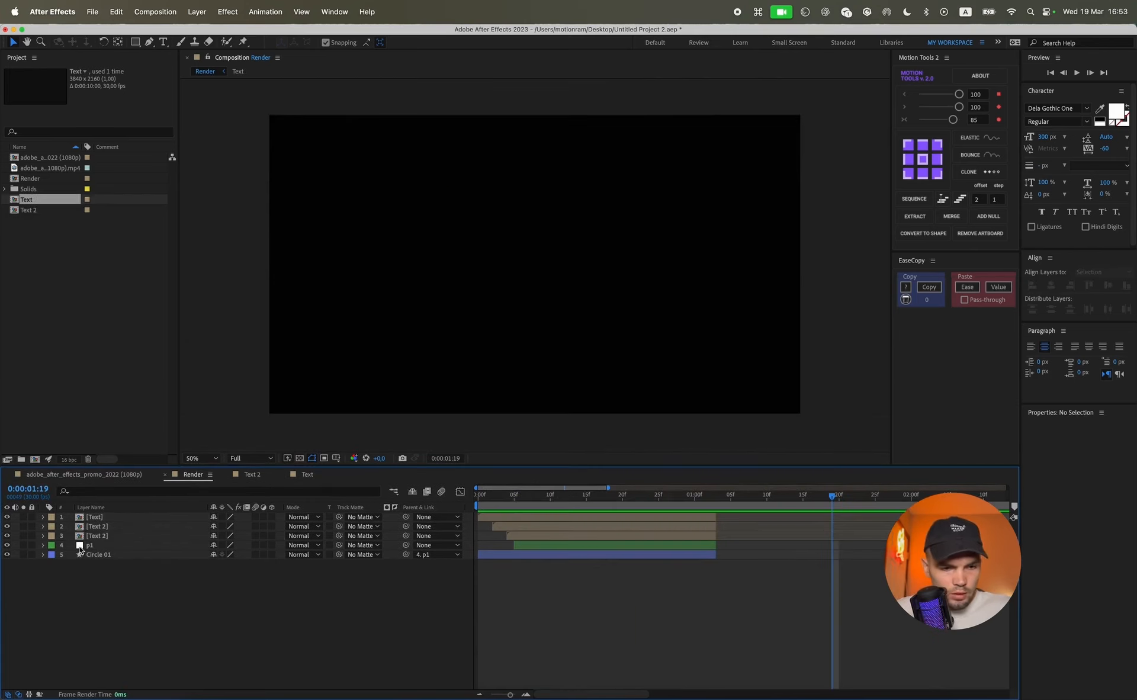
pyautogui.click(96, 554)
pyautogui.press('super+d')
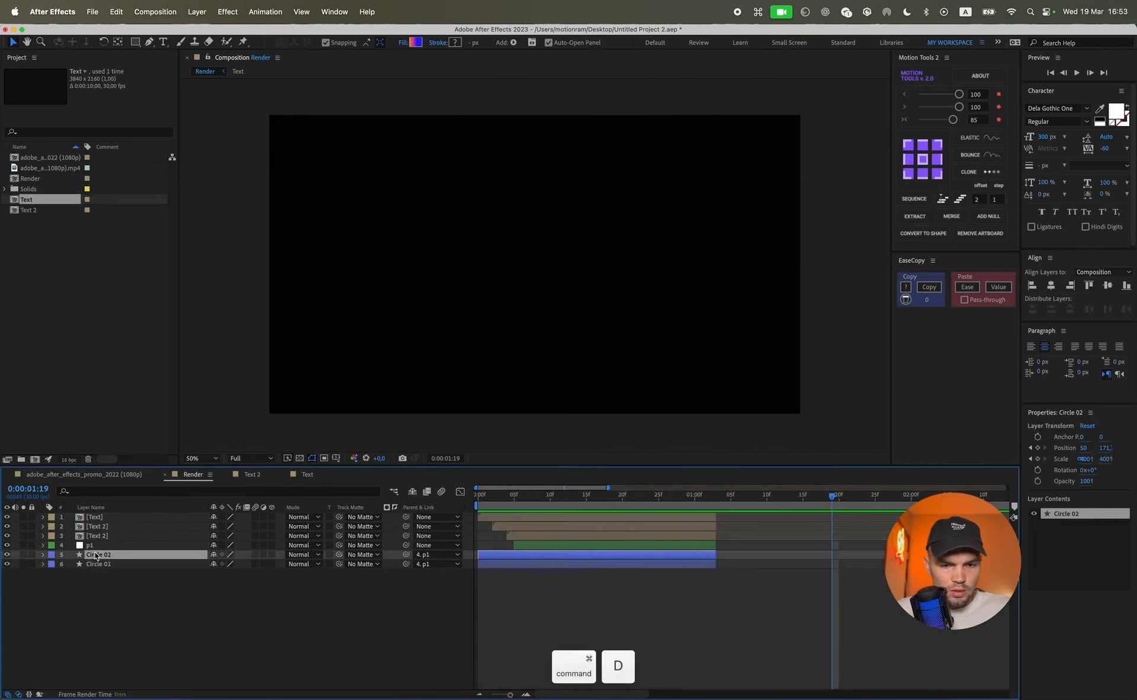
pyautogui.moveTo(97, 554); pyautogui.dragTo(118, 518)
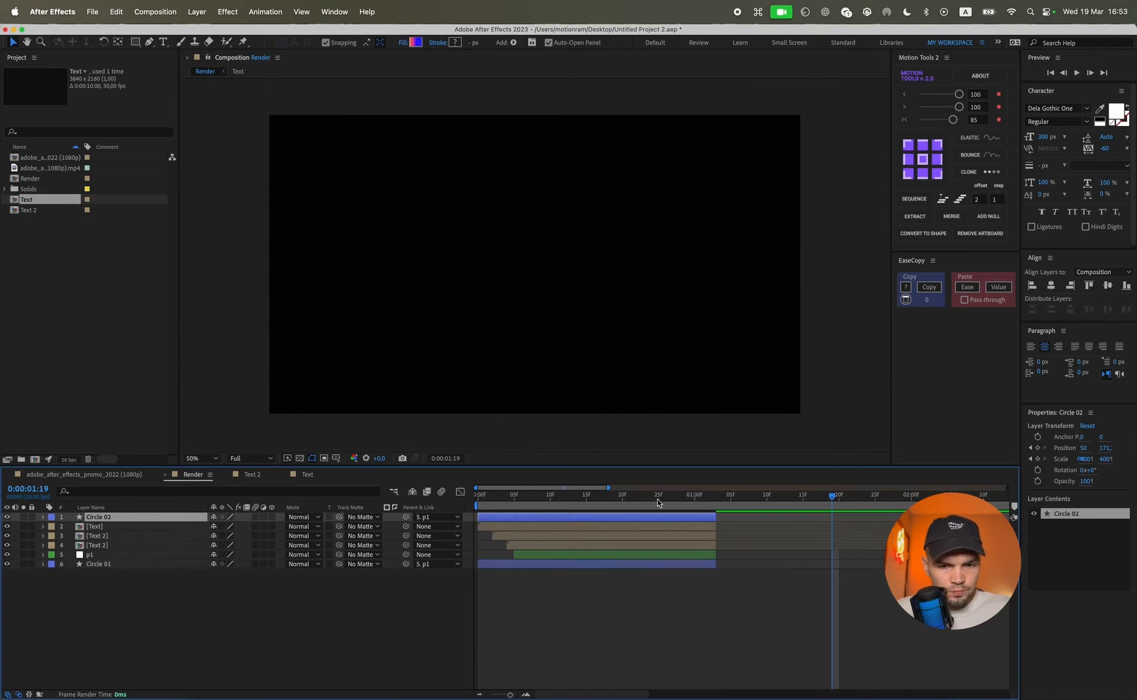
pyautogui.click(718, 502)
pyautogui.press('[')
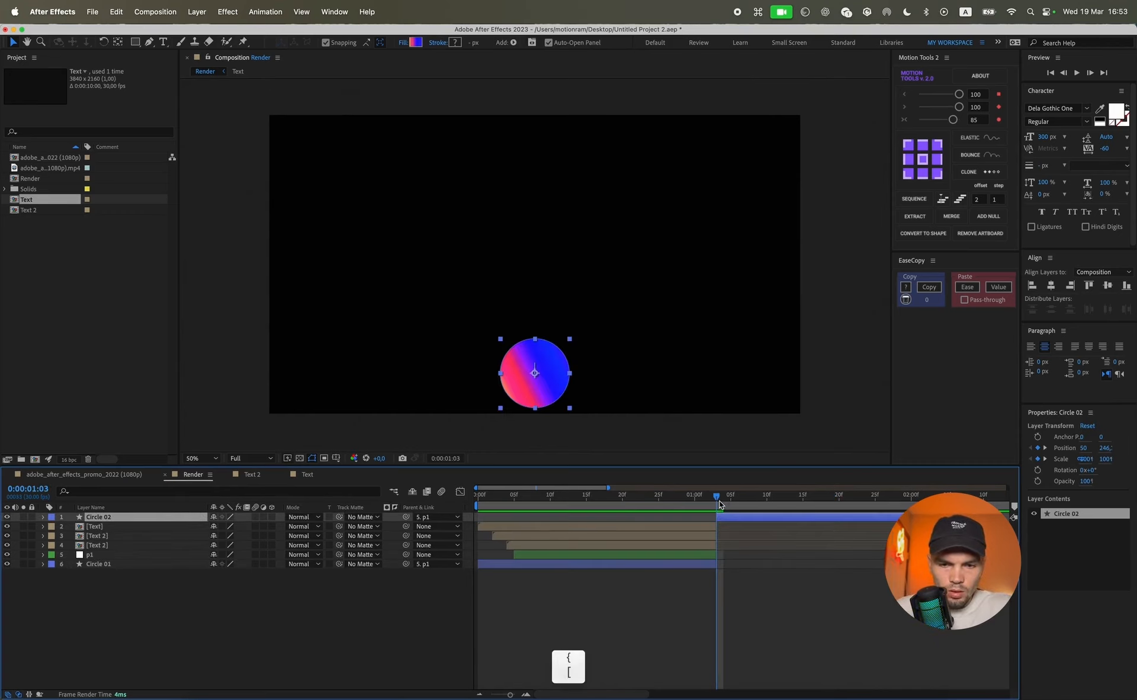
pyautogui.moveTo(784, 521); pyautogui.dragTo(562, 522)
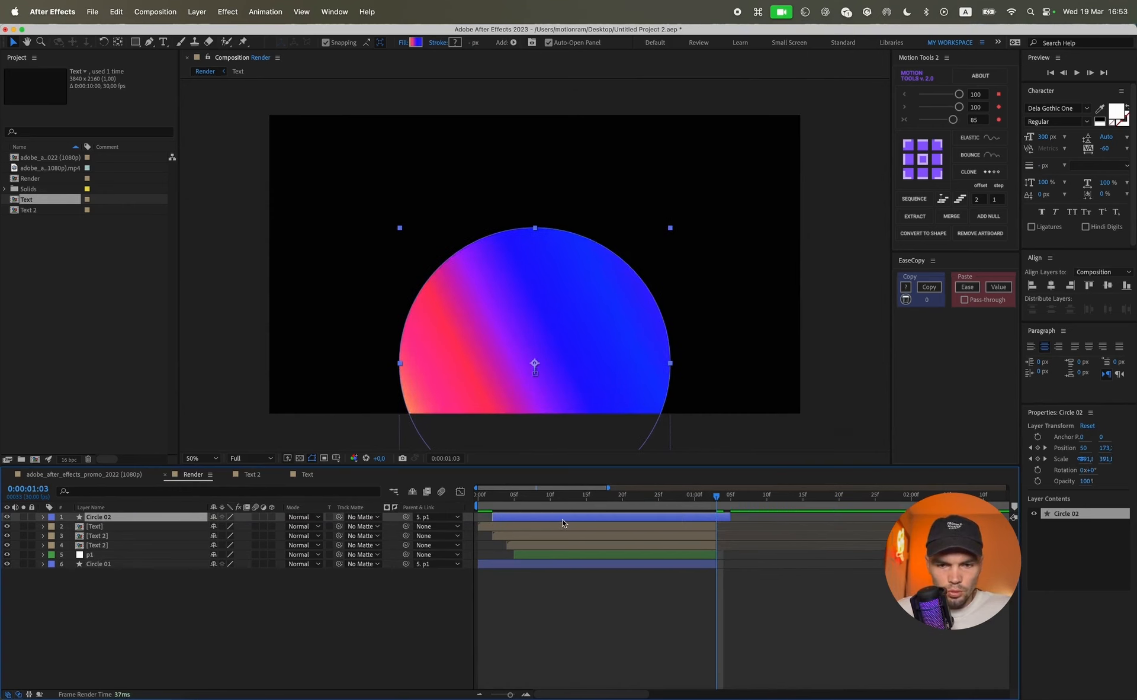
pyautogui.press('u')
pyautogui.moveTo(731, 518)
pyautogui.mouseDown()
pyautogui.moveTo(809, 518)
pyautogui.moveTo(713, 519)
pyautogui.mouseUp()
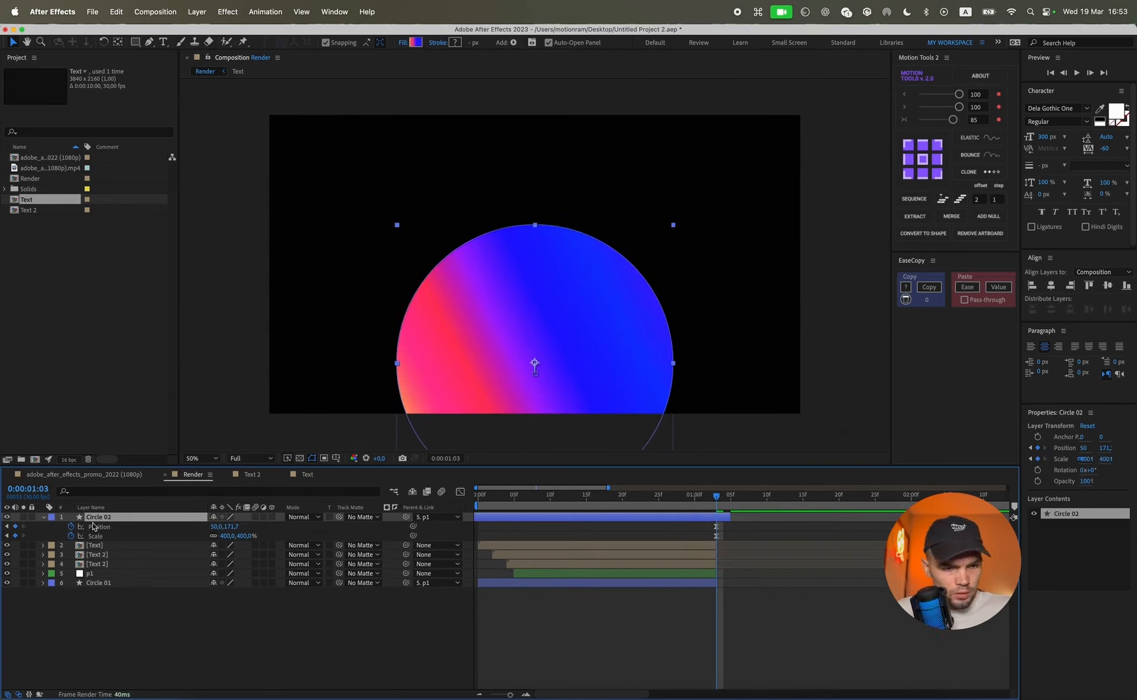
pyautogui.click(71, 526)
pyautogui.click(71, 535)
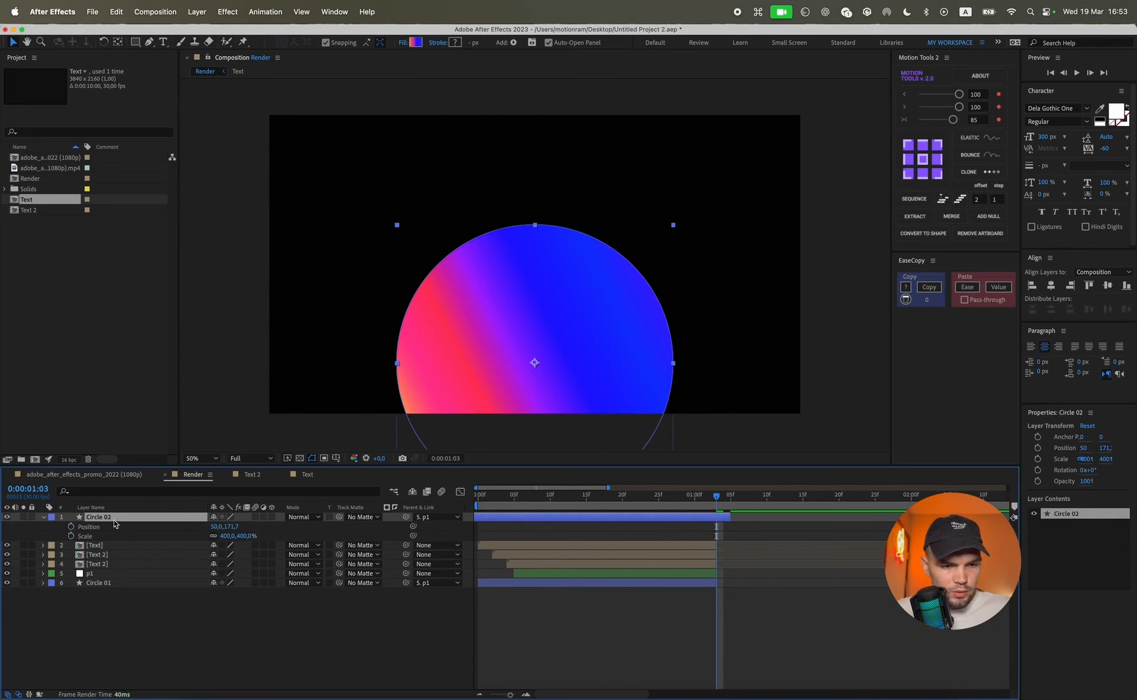
pyautogui.press('u')
pyautogui.press('[')
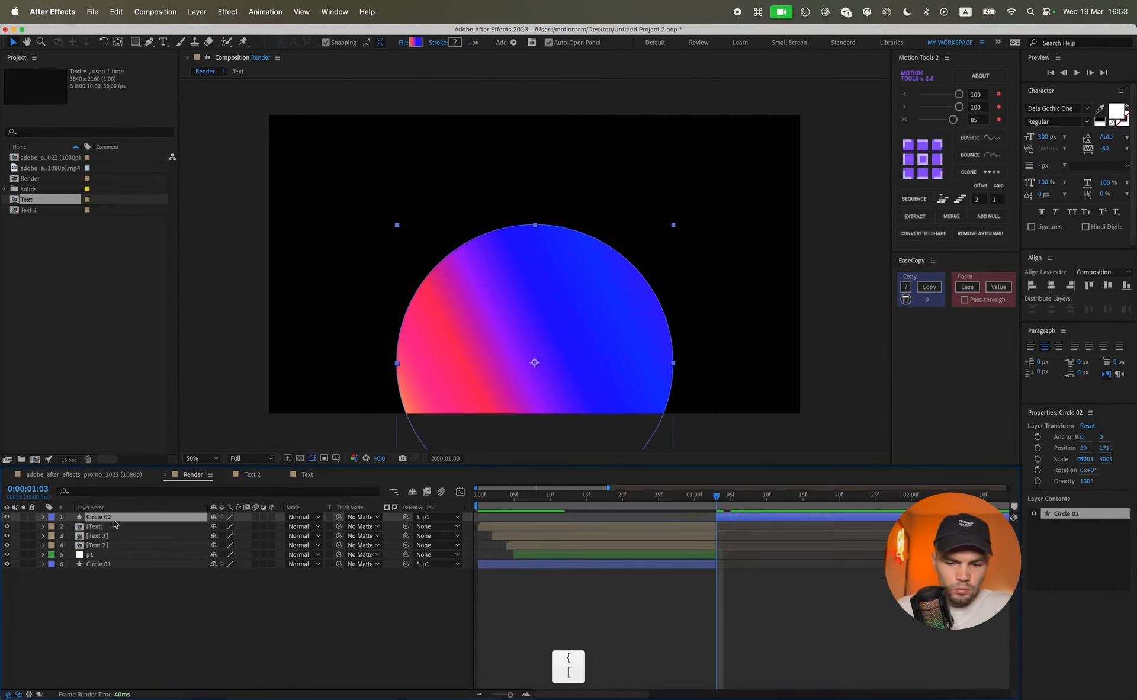
pyautogui.moveTo(554, 365); pyautogui.dragTo(559, 107)
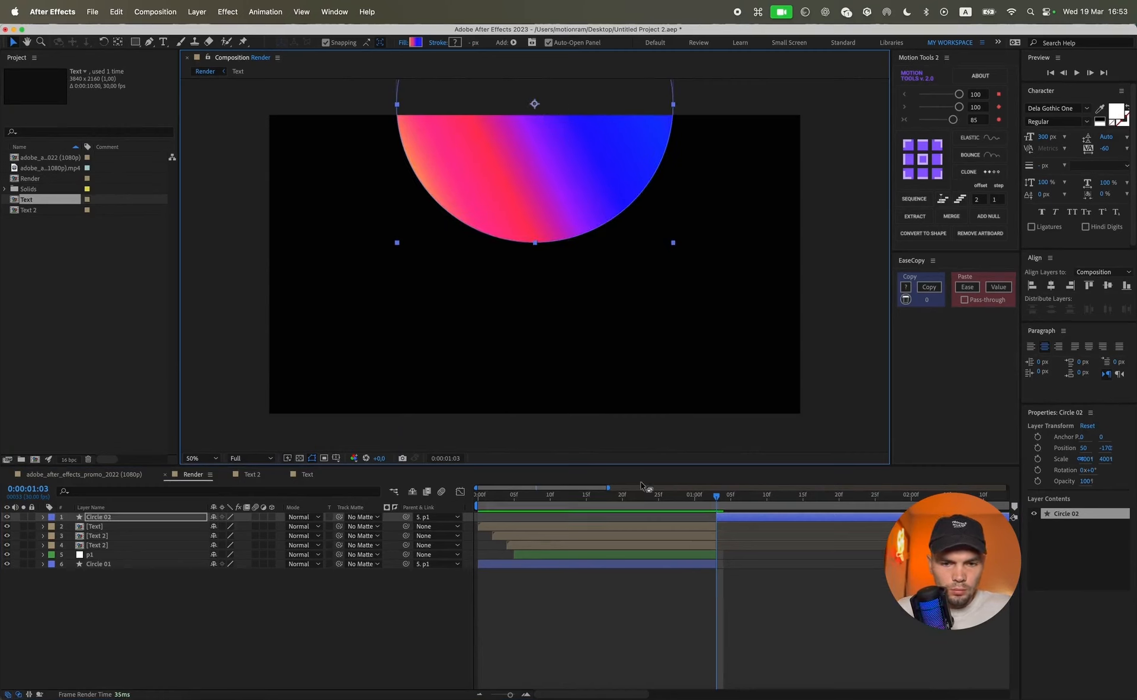
pyautogui.click(637, 565)
pyautogui.press('Home')
pyautogui.press('u')
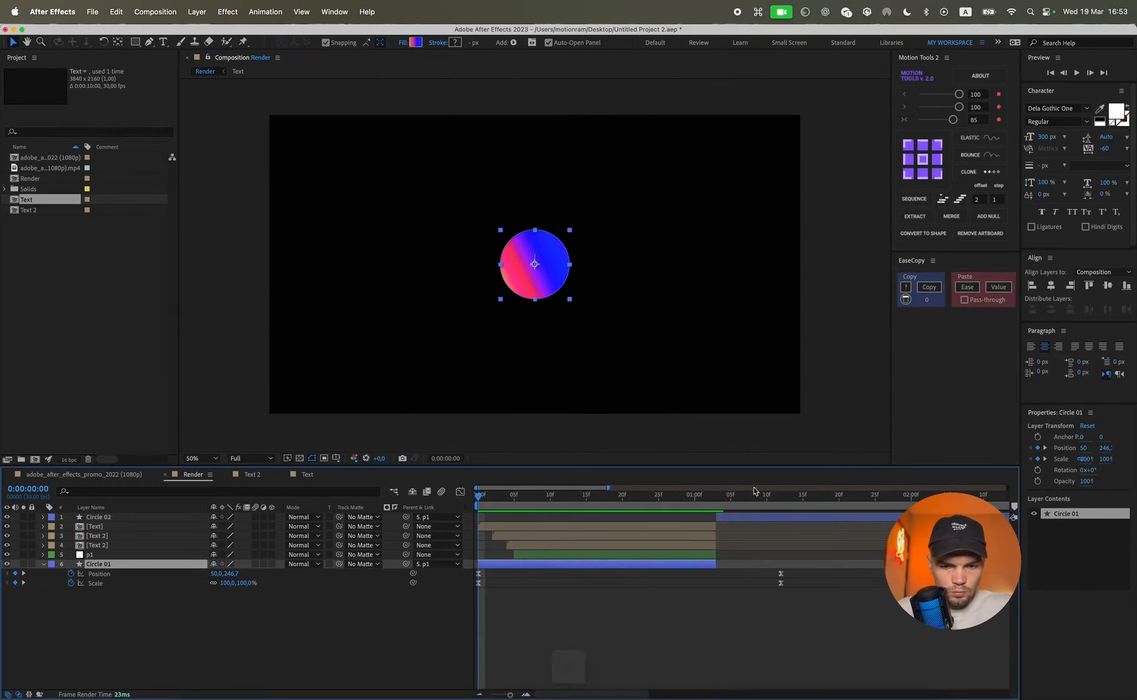
pyautogui.click(746, 517)
pyautogui.press('Delete')
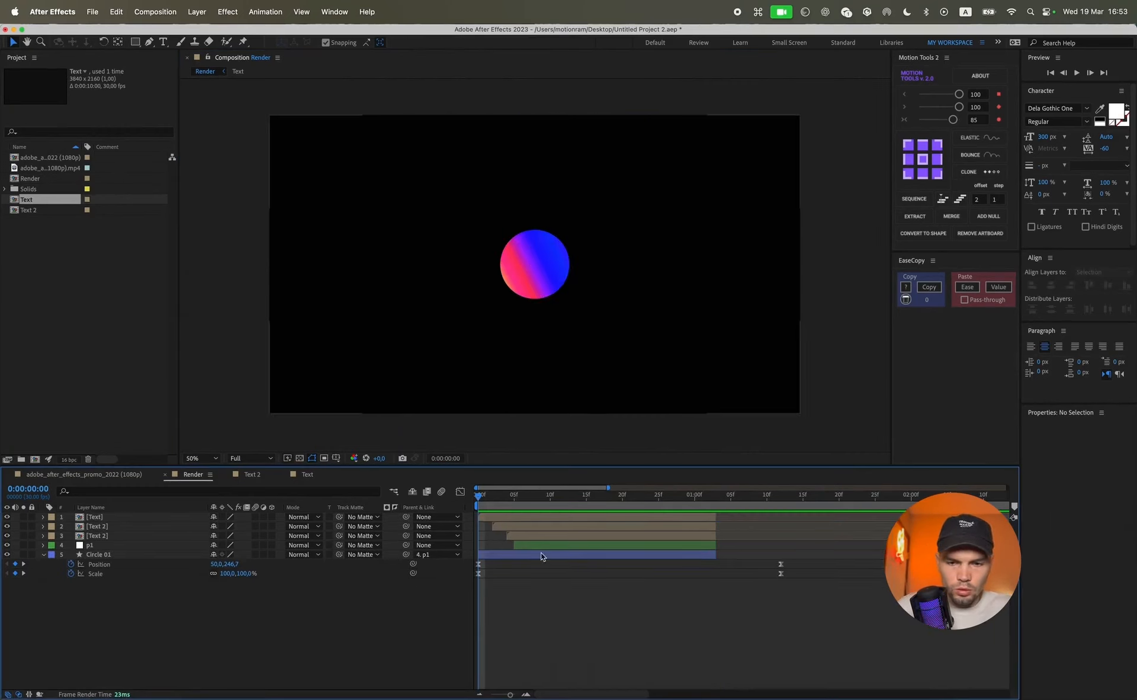
# - Duplicate Circle 01, place the copy above all layers and trim it to run from 0:00:01:03 to 0:00:01:12
pyautogui.click(107, 557)
pyautogui.press('super+d')
pyautogui.moveTo(107, 557); pyautogui.dragTo(112, 513)
pyautogui.moveTo(715, 515); pyautogui.dragTo(781, 517)
pyautogui.press('o')
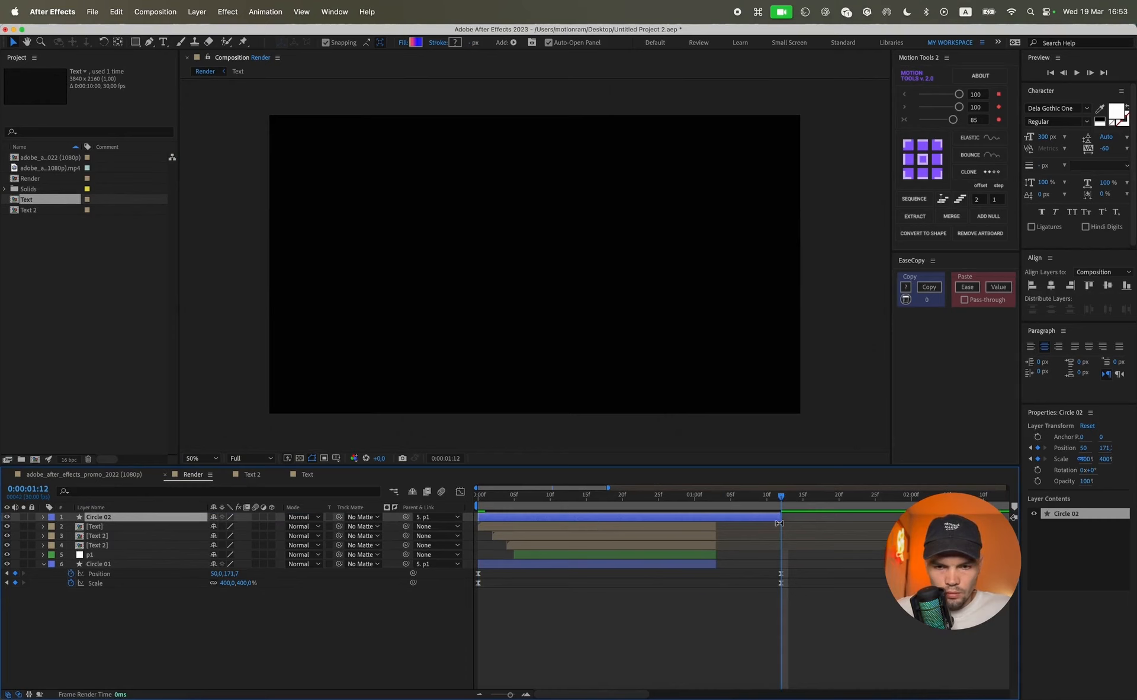
pyautogui.click(718, 499)
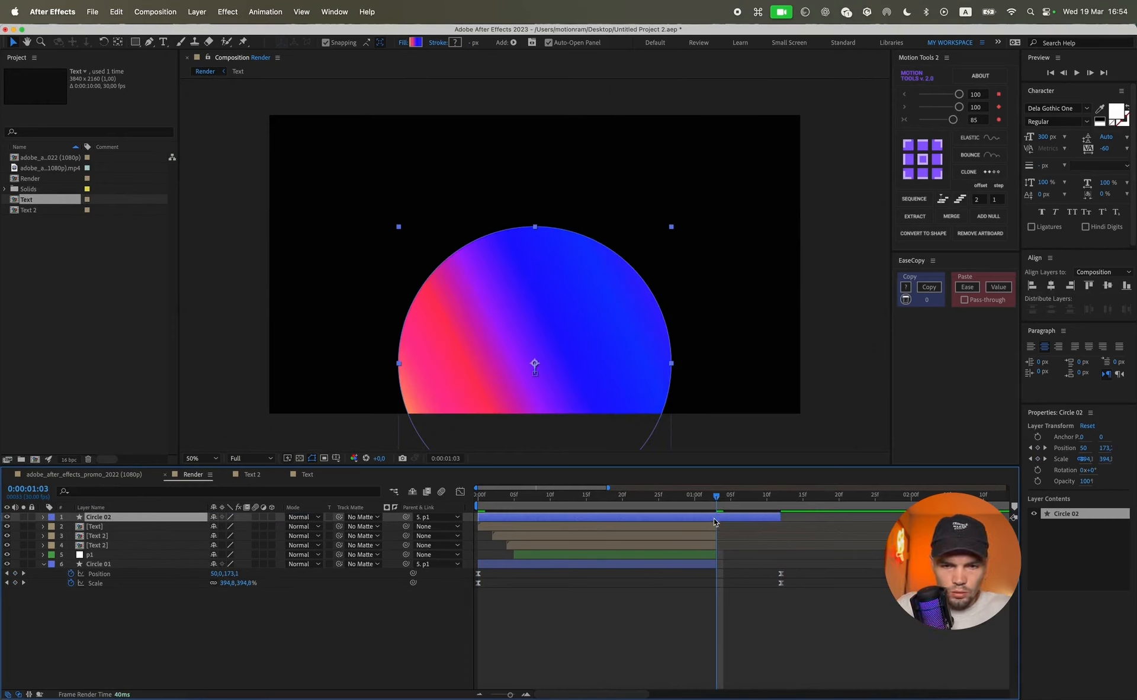
pyautogui.hotkey('alt', '[')
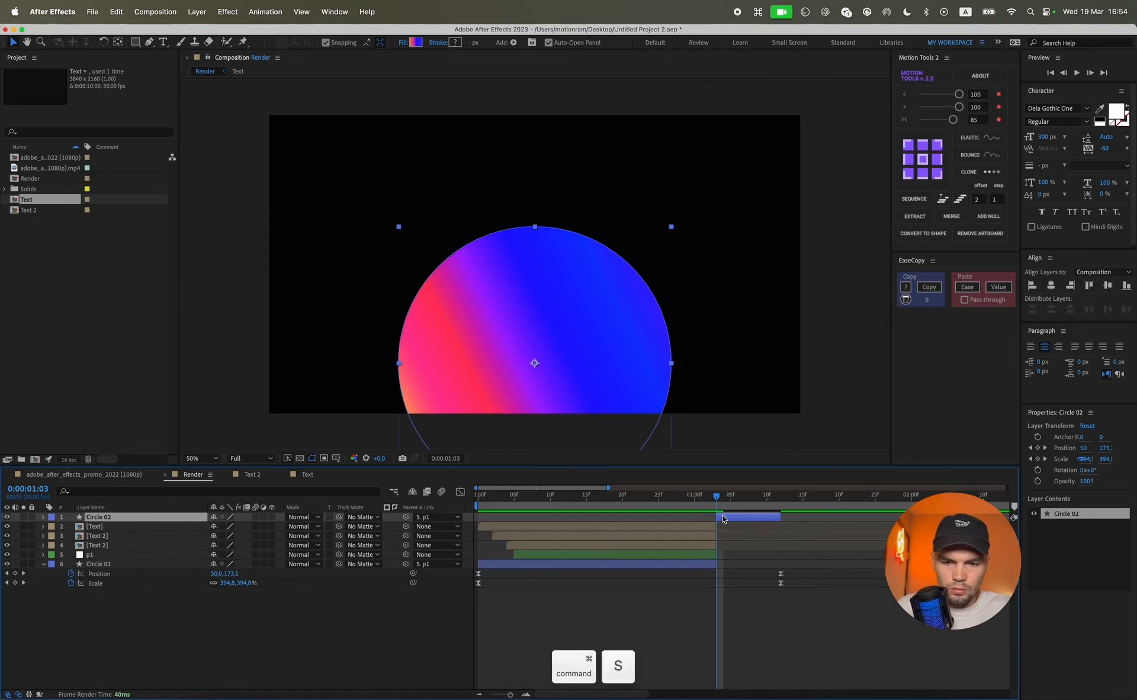
# - Extend Circle 02's end by one frame and raise its Position animation to the frame's upper edge, with the last keyframe at about Y -1596
pyautogui.press('u')
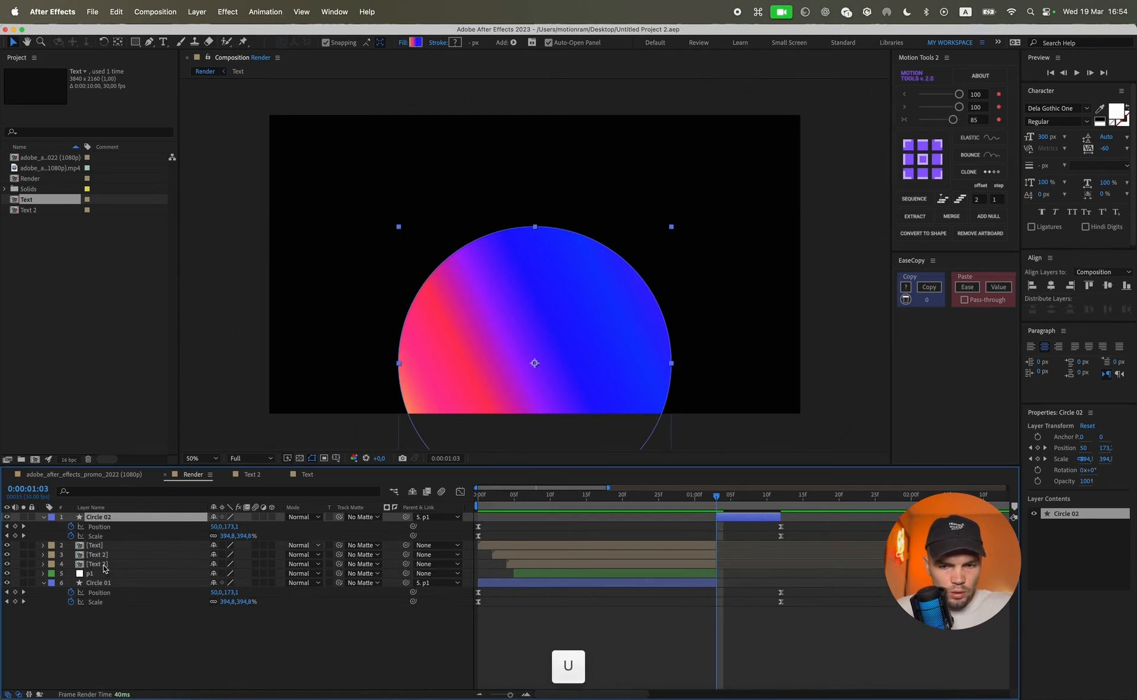
pyautogui.click(112, 526)
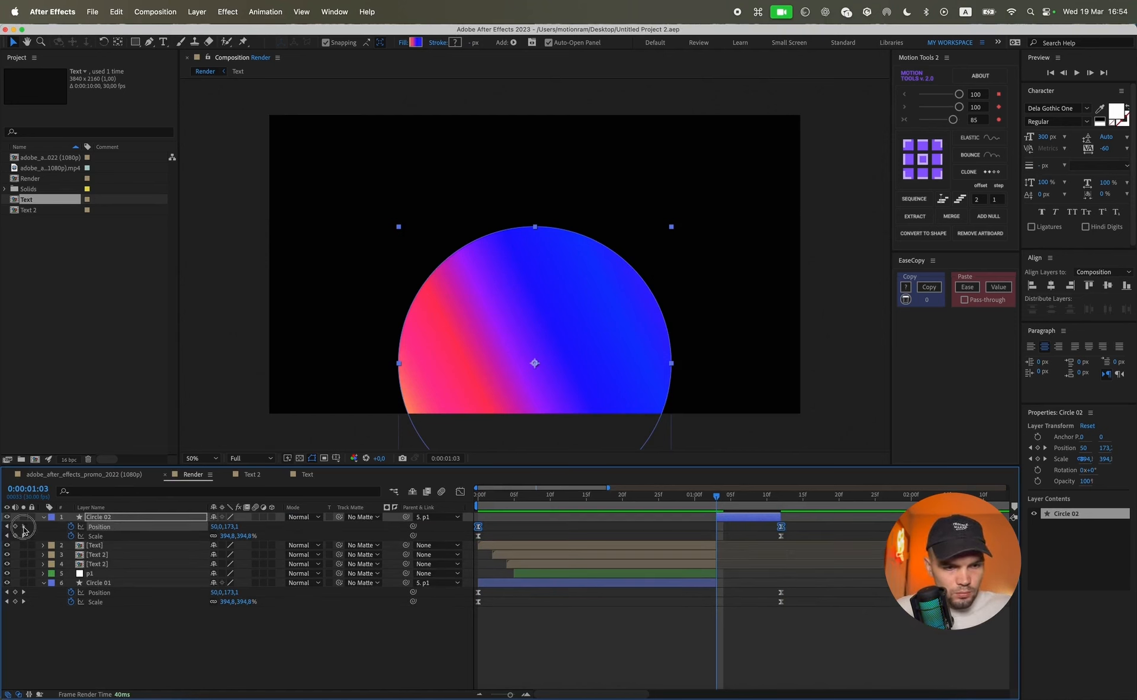
pyautogui.click(23, 527)
pyautogui.moveTo(779, 517); pyautogui.dragTo(786, 517)
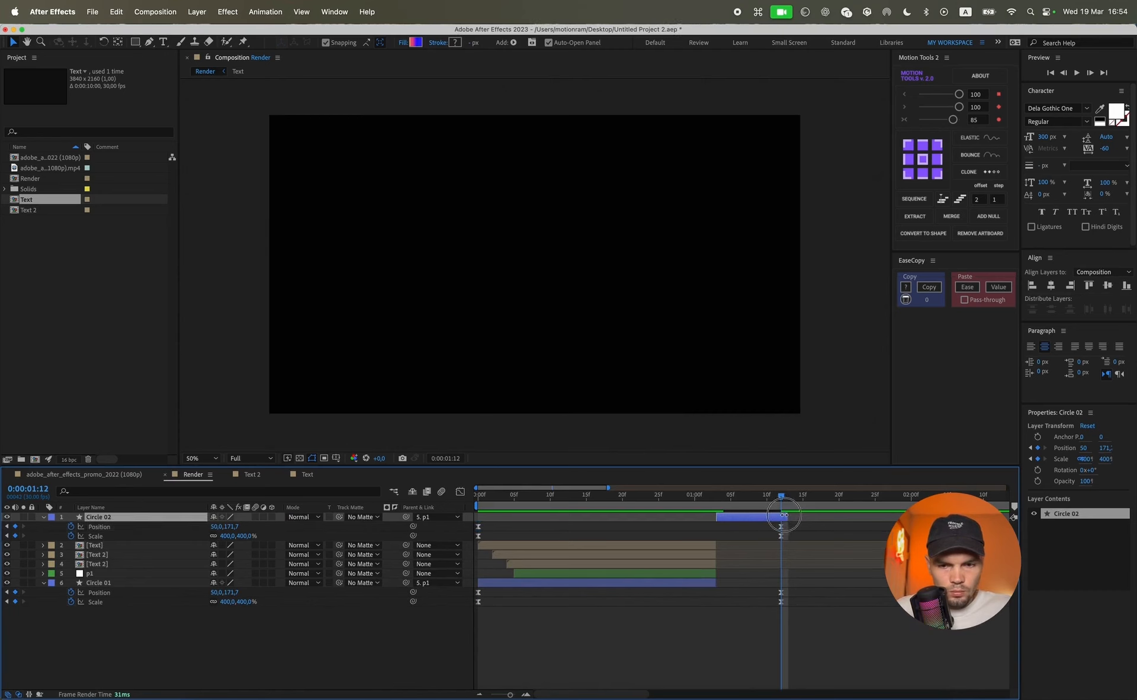
pyautogui.click(98, 527)
pyautogui.moveTo(540, 398); pyautogui.dragTo(539, 153)
# - Extend Circle 02 and move its final Position and Scale keyframes to about 0:00:01:22, and preview the transition
pyautogui.click(749, 530)
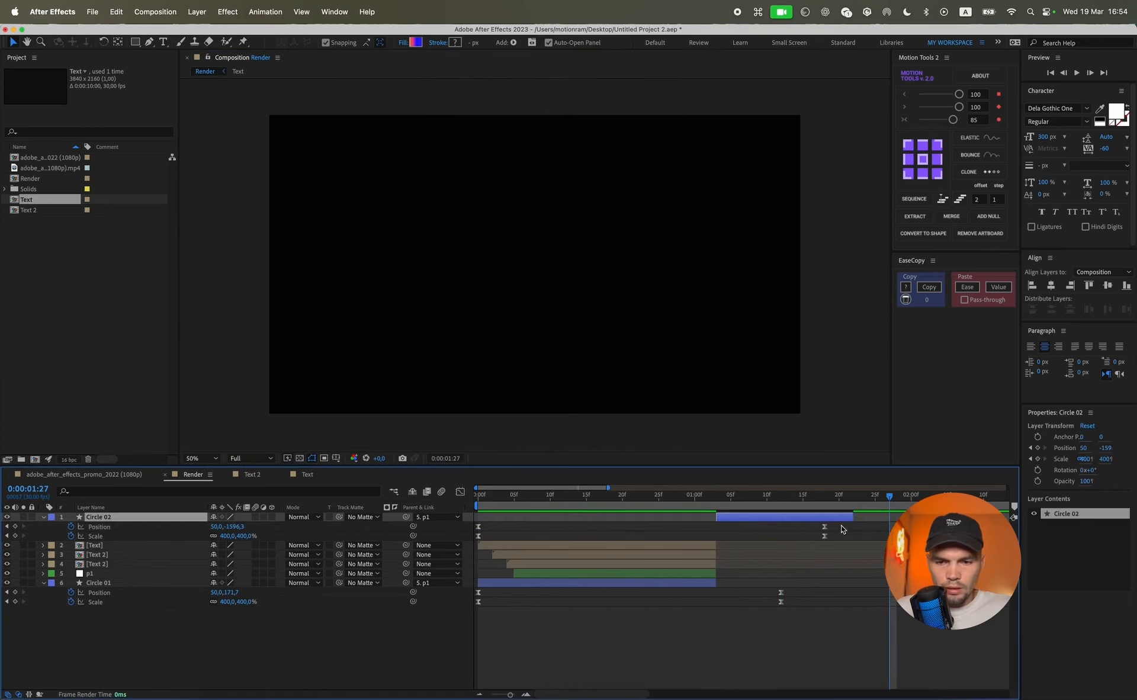
pyautogui.moveTo(843, 529); pyautogui.dragTo(817, 542)
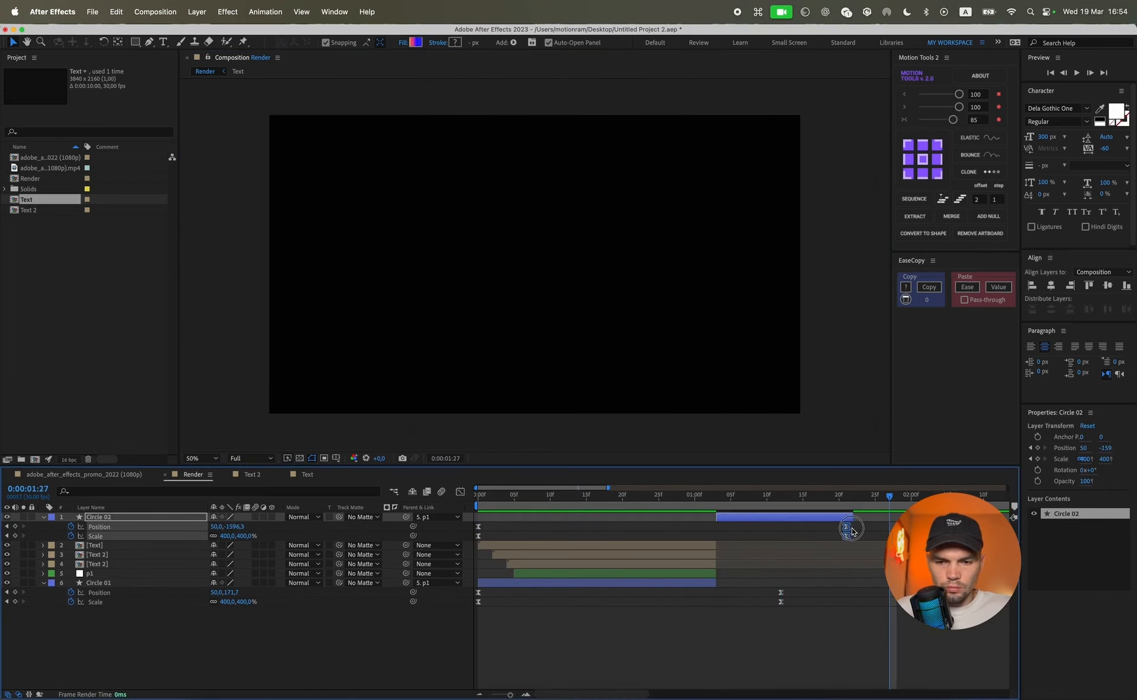
pyautogui.moveTo(834, 498); pyautogui.dragTo(718, 504)
pyautogui.press('space')
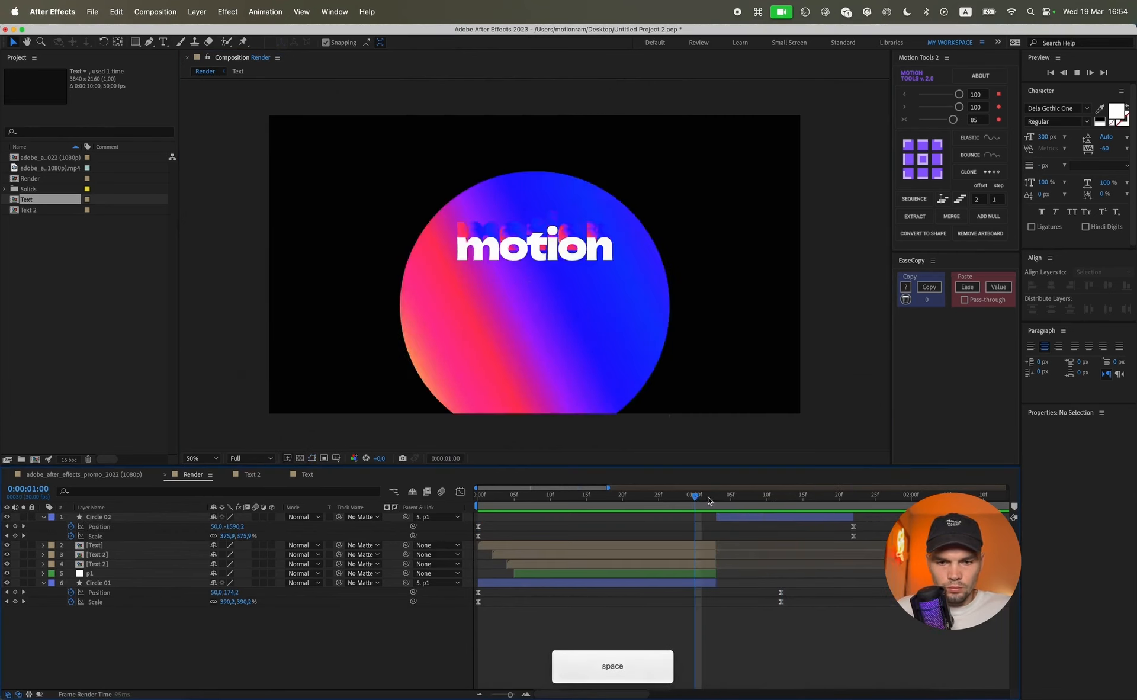
# - Lower the circle slightly through Circle 02's final Position keyframe, extend the layer's end by one frame and preview the cut
pyautogui.click(848, 499)
pyautogui.press('pagedown')
pyautogui.moveTo(242, 527); pyautogui.dragTo(441, 530)
pyautogui.moveTo(852, 518); pyautogui.dragTo(861, 520)
pyautogui.moveTo(240, 527); pyautogui.dragTo(64, 527)
pyautogui.moveTo(747, 497); pyautogui.dragTo(694, 497)
pyautogui.press('space')
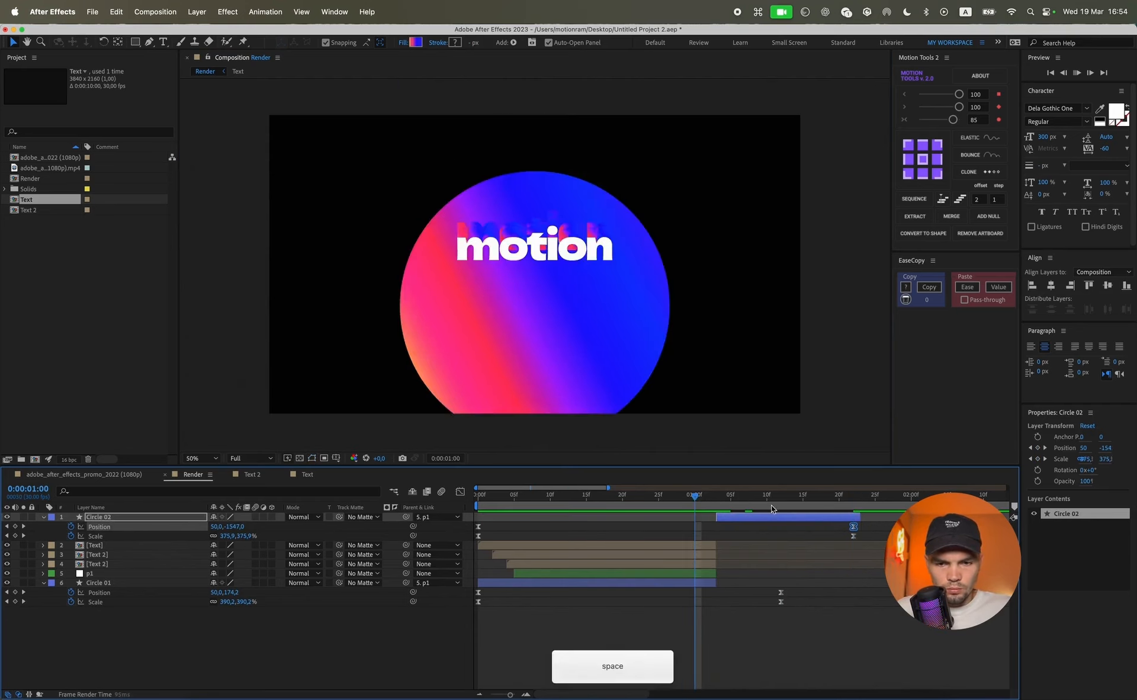
pyautogui.press('space')
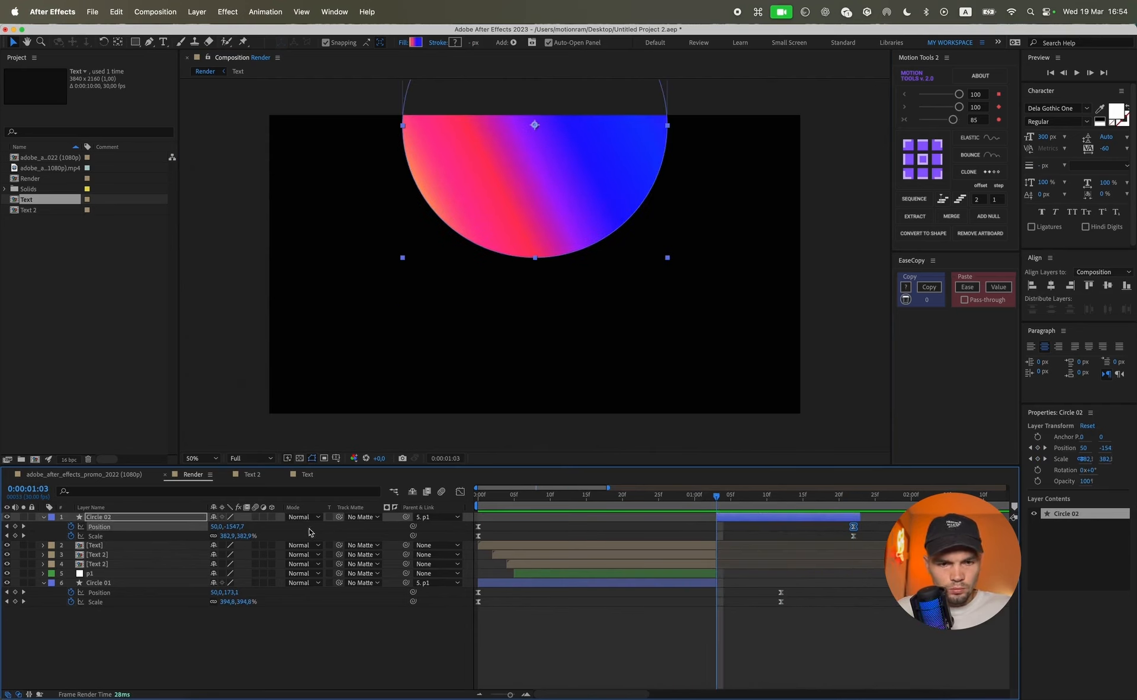
# - Try a slightly higher final Position for Circle 02 and preview the transition again
pyautogui.moveTo(497, 499); pyautogui.dragTo(444, 508)
pyautogui.moveTo(236, 527); pyautogui.dragTo(89, 522)
pyautogui.click(627, 527)
pyautogui.moveTo(718, 499); pyautogui.dragTo(675, 502)
pyautogui.press('space')
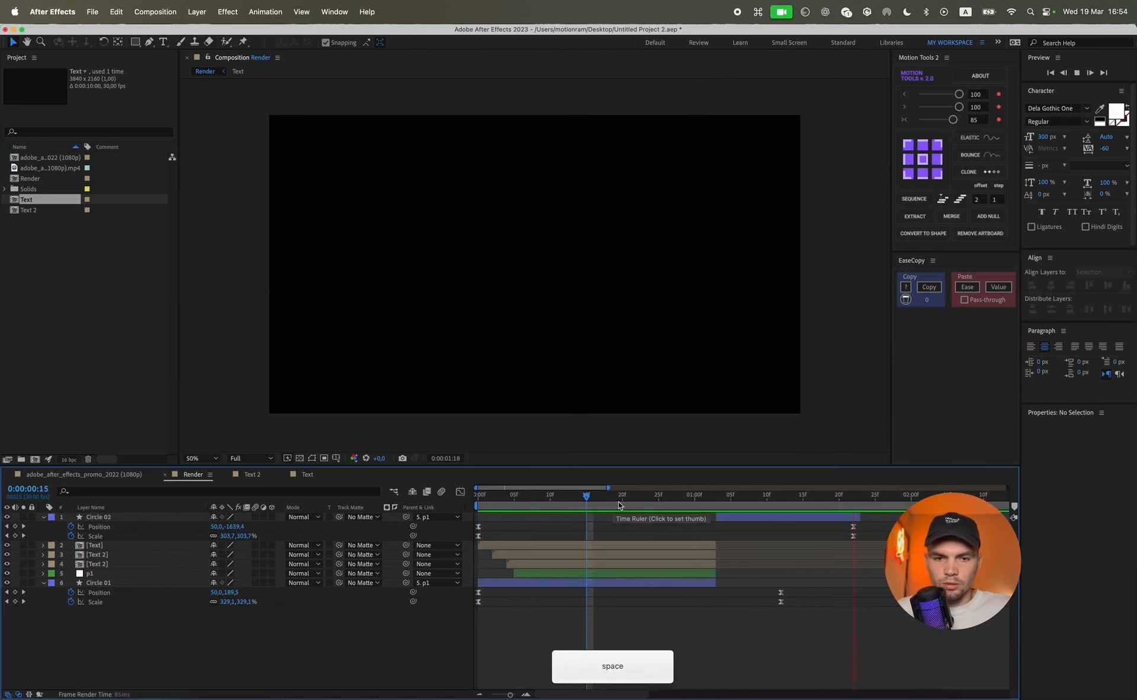
pyautogui.click(514, 504)
pyautogui.press('space')
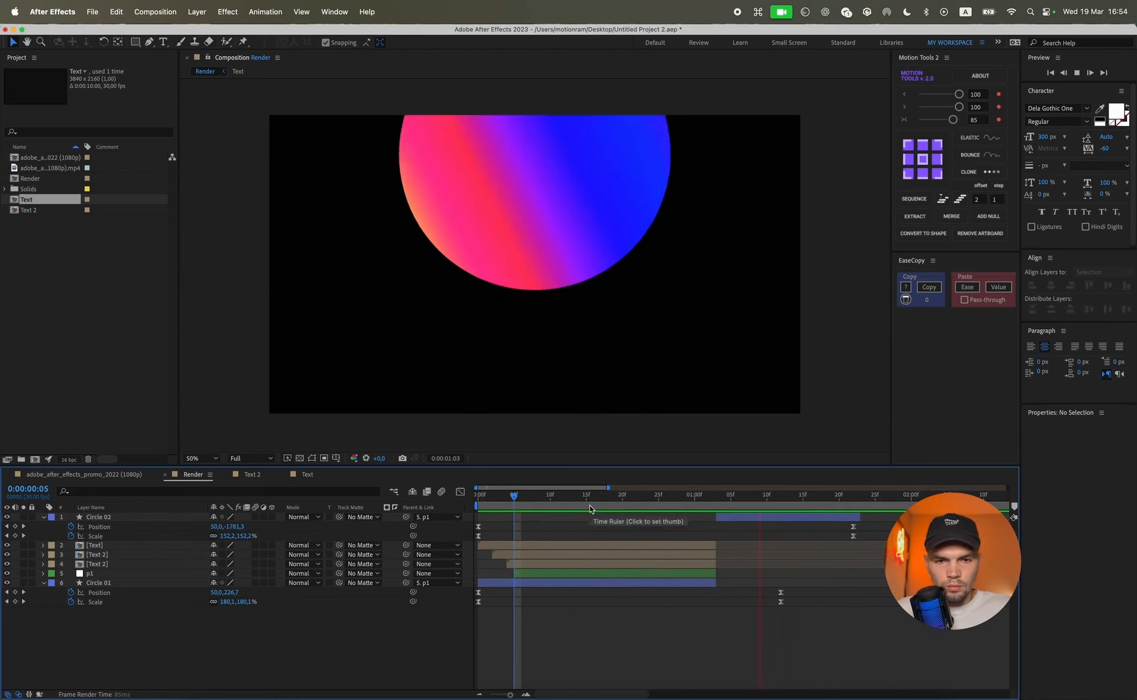
pyautogui.press('space')
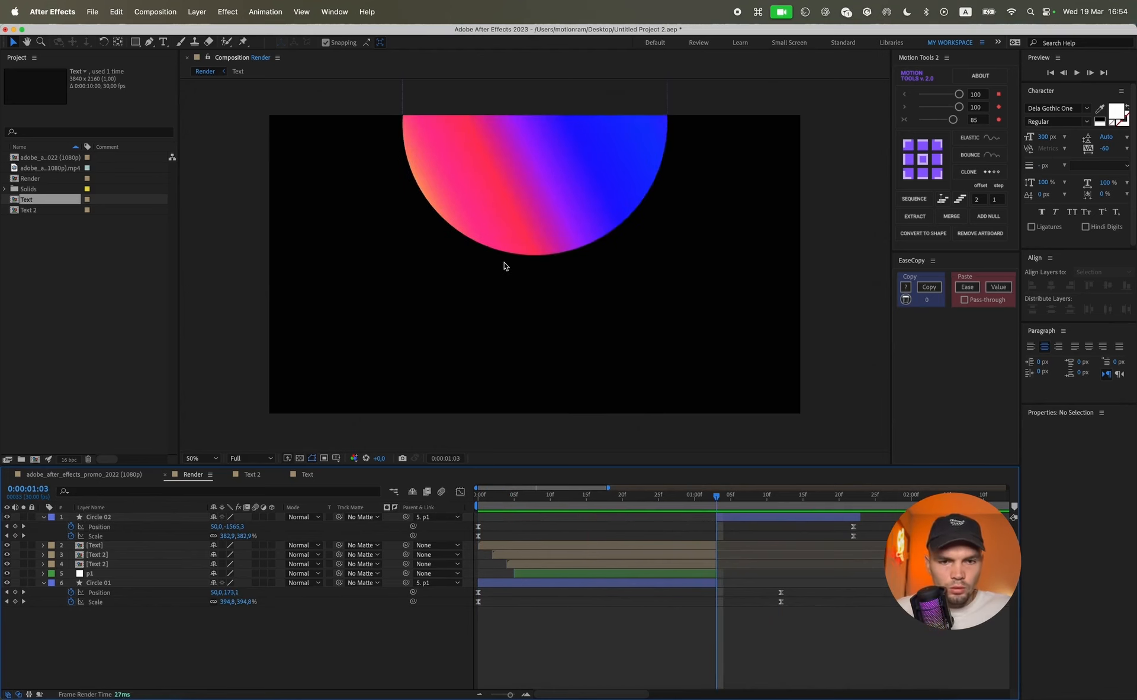
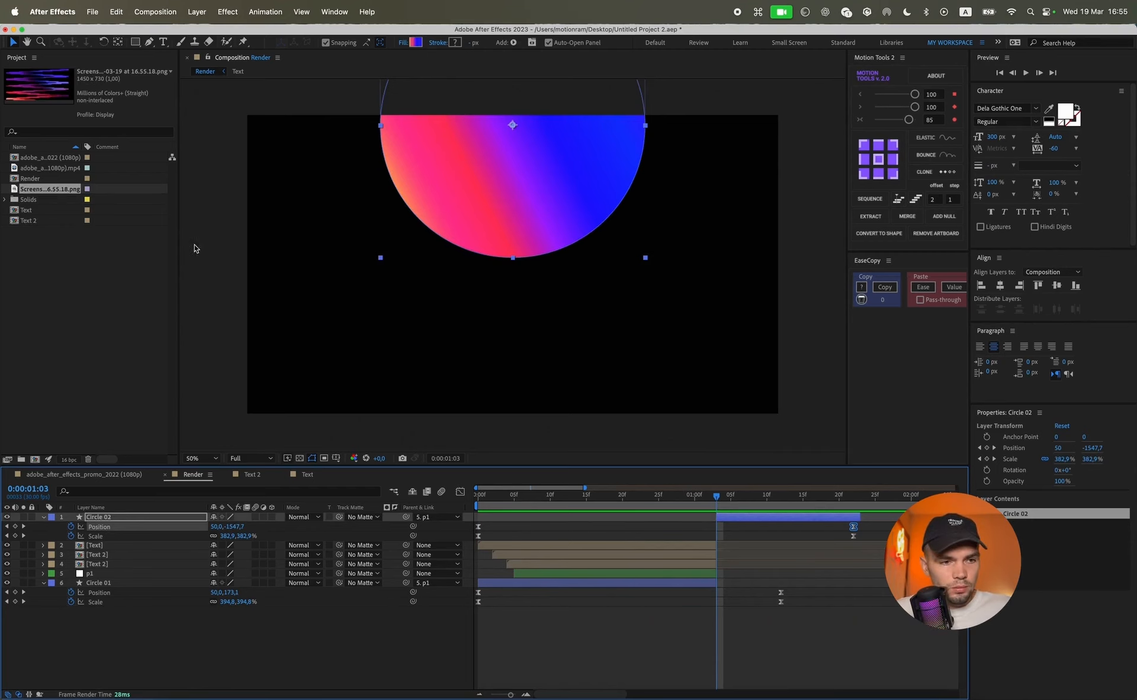
# - Add the zigzag screenshot PNG as the top layer, scale it to 171% and position it just below the circle
pyautogui.moveTo(47, 193); pyautogui.dragTo(118, 512)
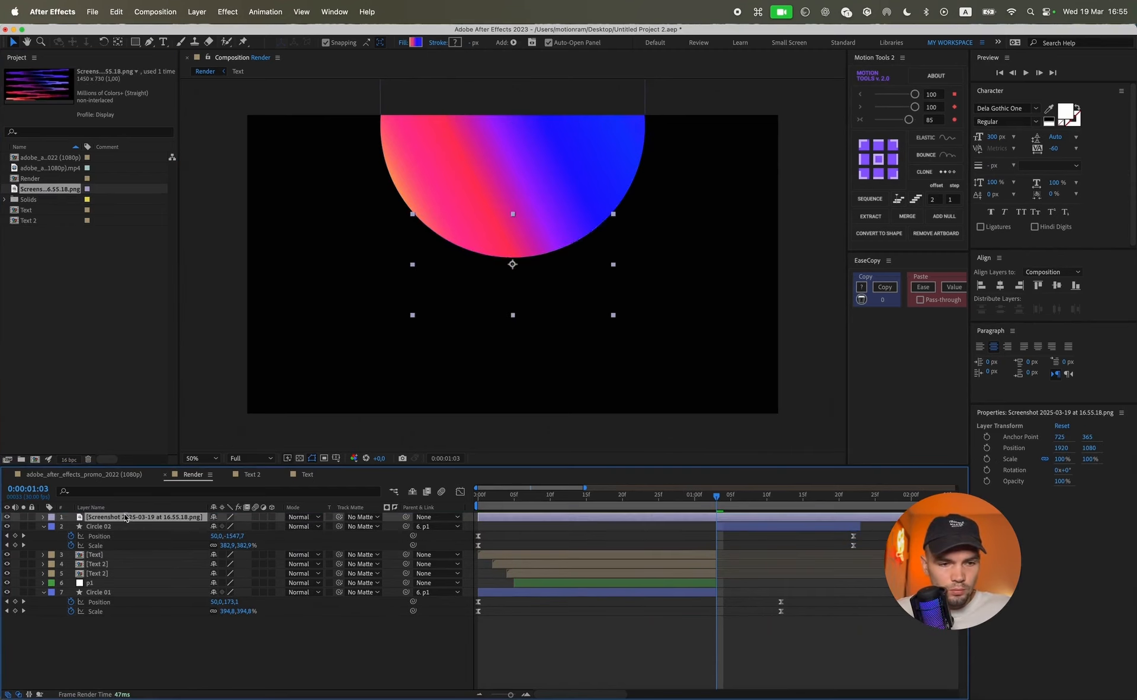
pyautogui.press('s')
pyautogui.moveTo(227, 526); pyautogui.dragTo(540, 343)
pyautogui.click(744, 652)
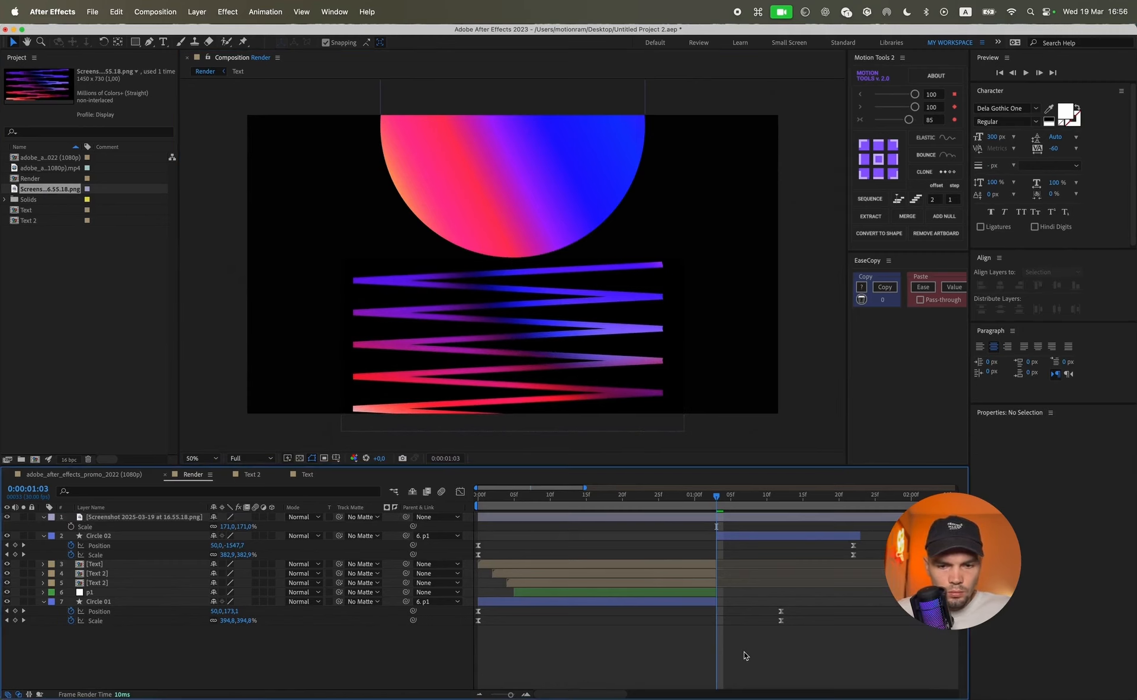
pyautogui.press('u')
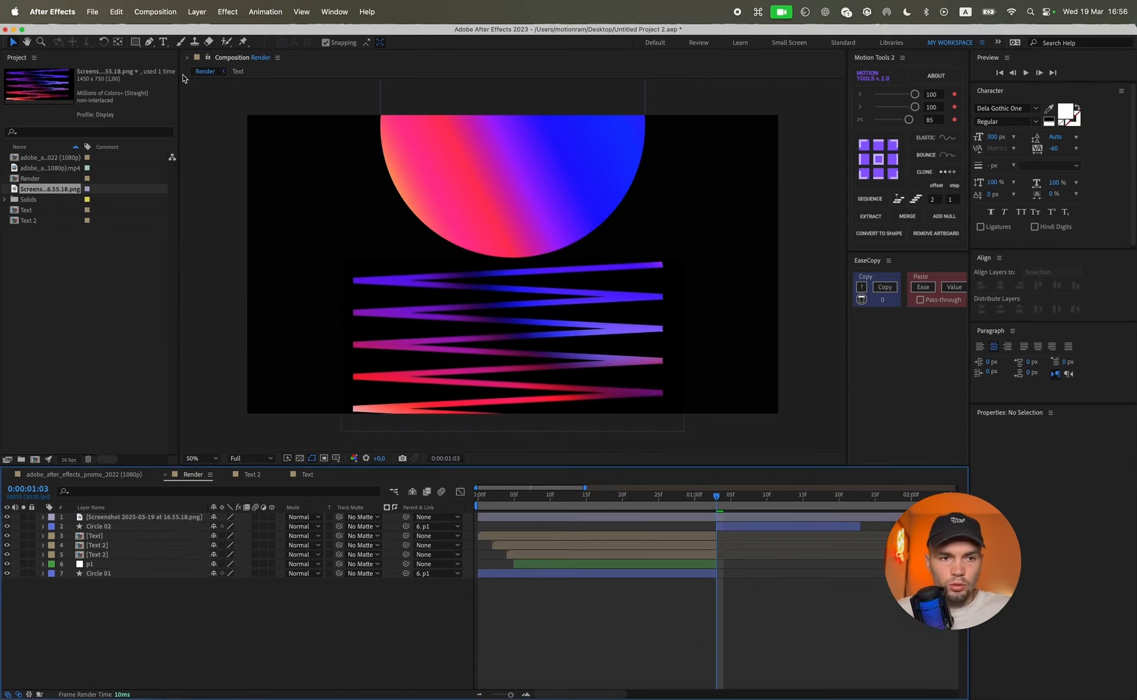
# - Trace the reference zigzag as one open Pen tool path, from its upper-right end down to a last point below the frame
pyautogui.click(152, 44)
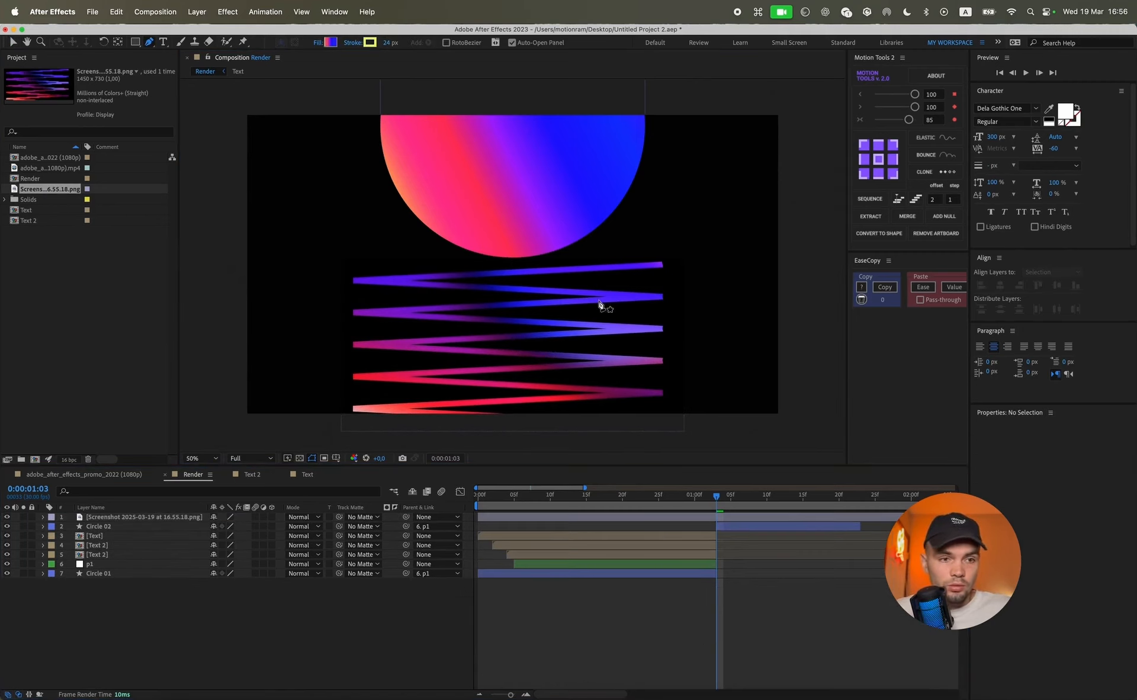
pyautogui.click(662, 266)
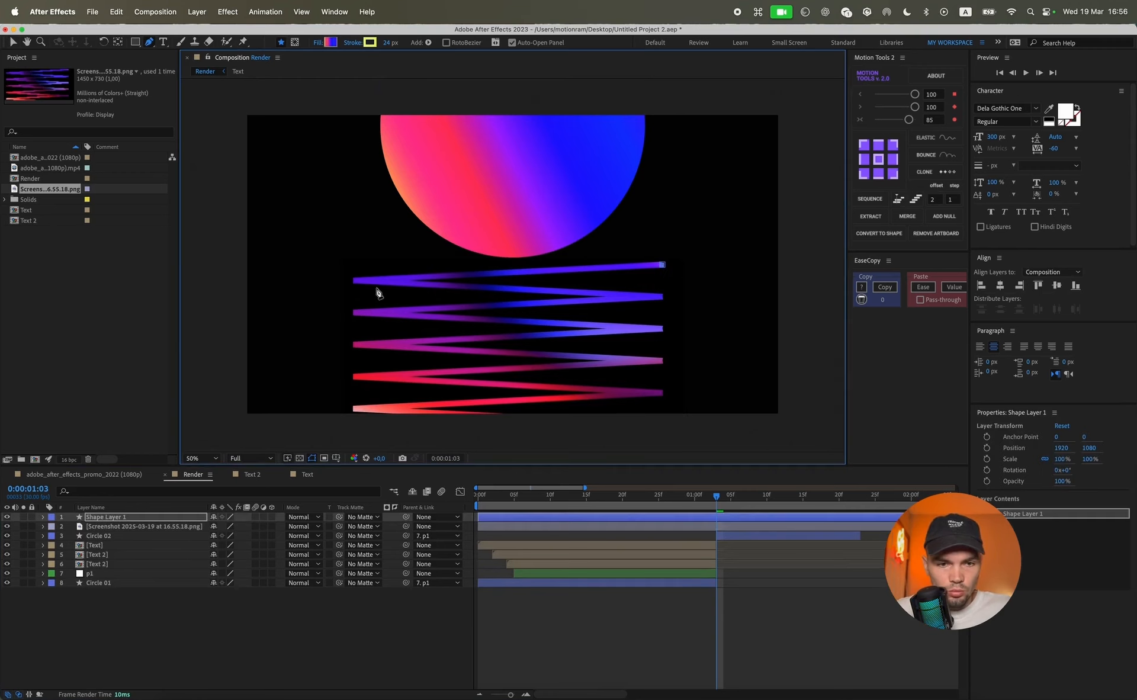
pyautogui.click(354, 281)
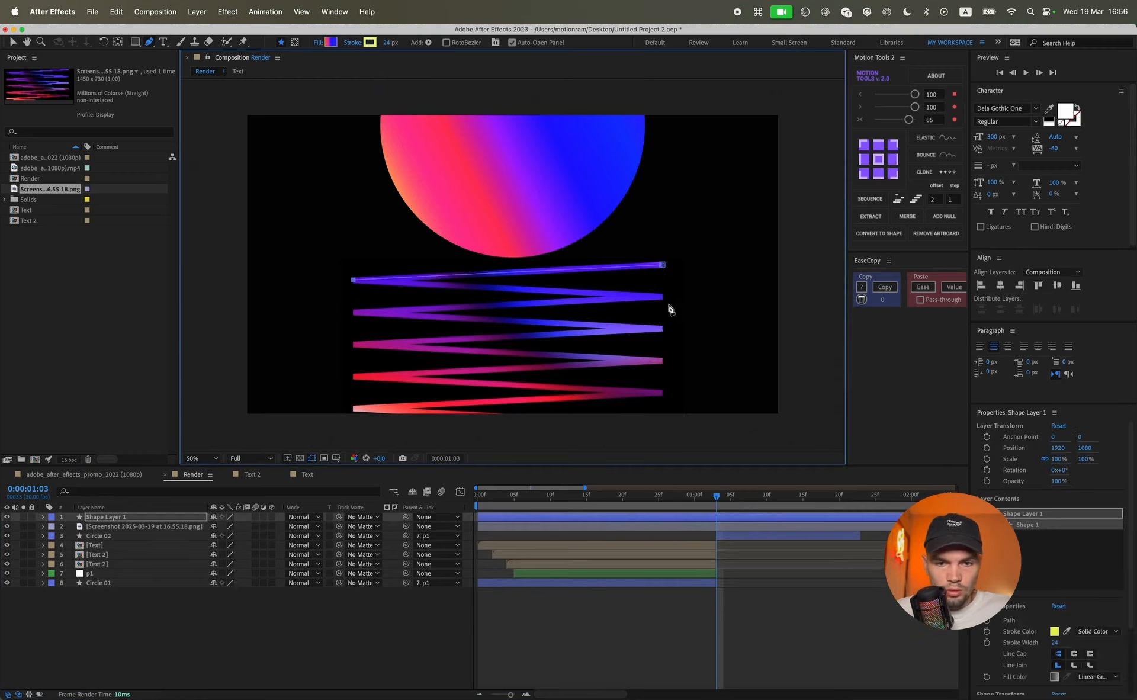
pyautogui.click(663, 298)
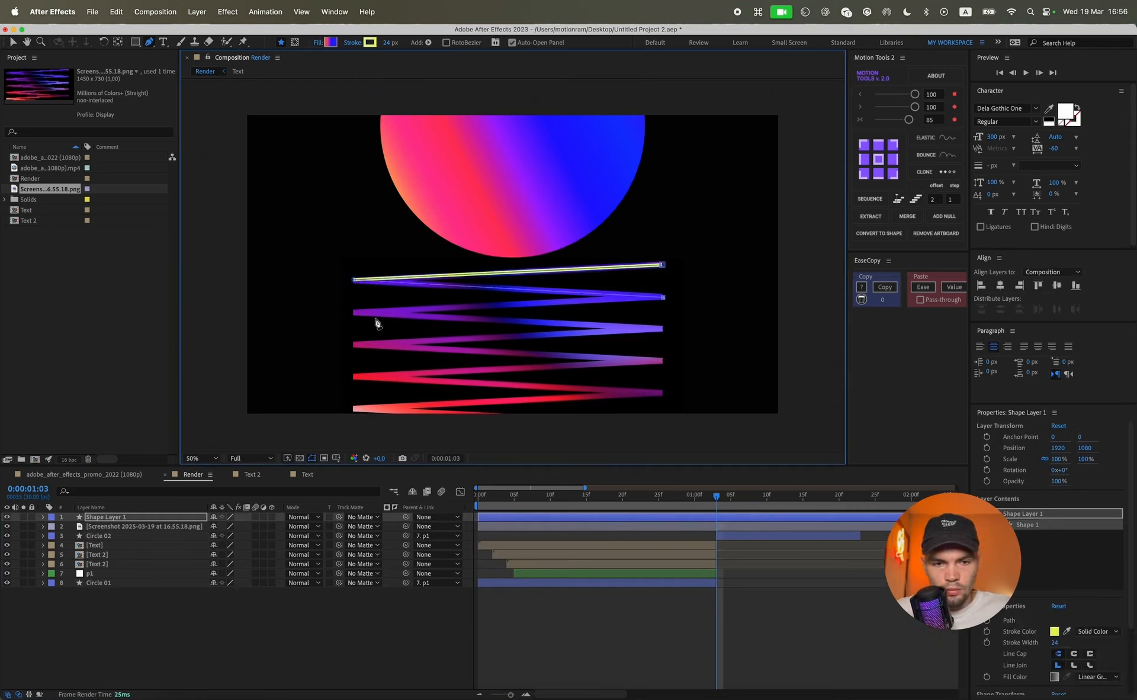
pyautogui.click(354, 314)
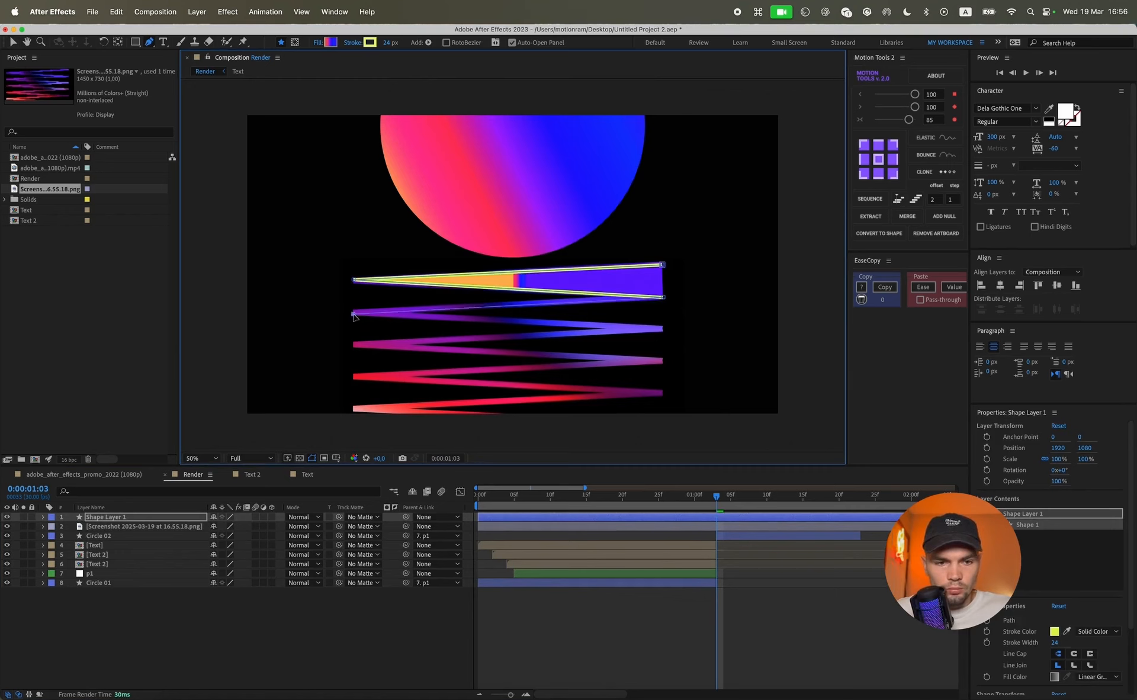
pyautogui.click(663, 329)
pyautogui.click(353, 345)
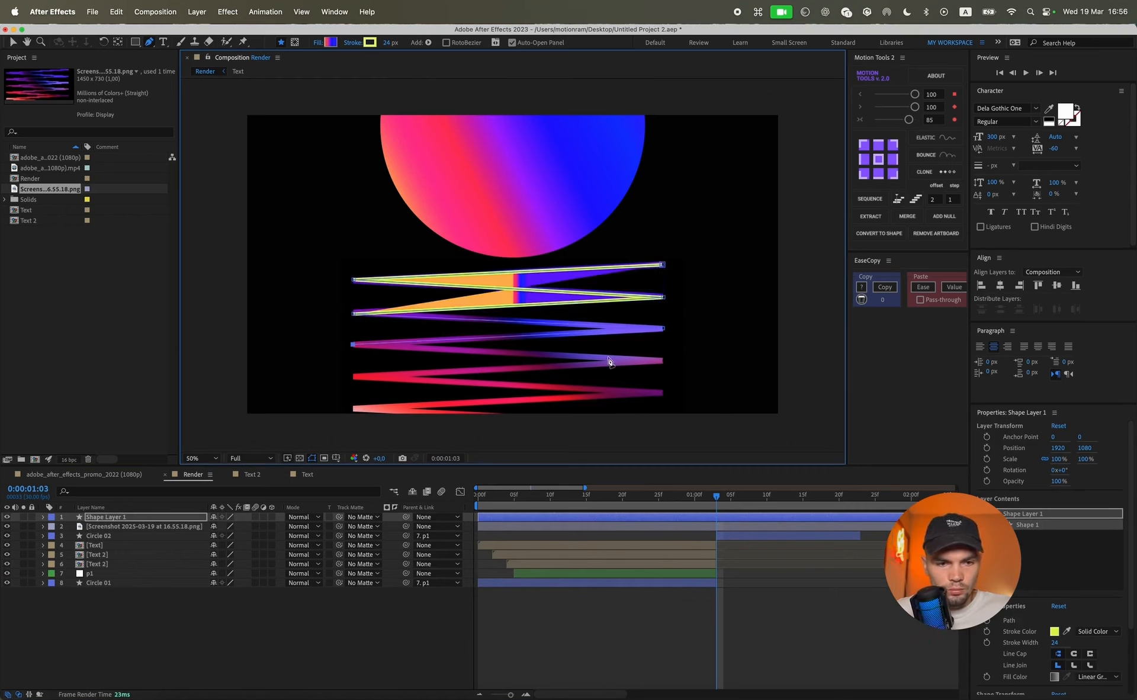
pyautogui.click(662, 362)
pyautogui.click(354, 377)
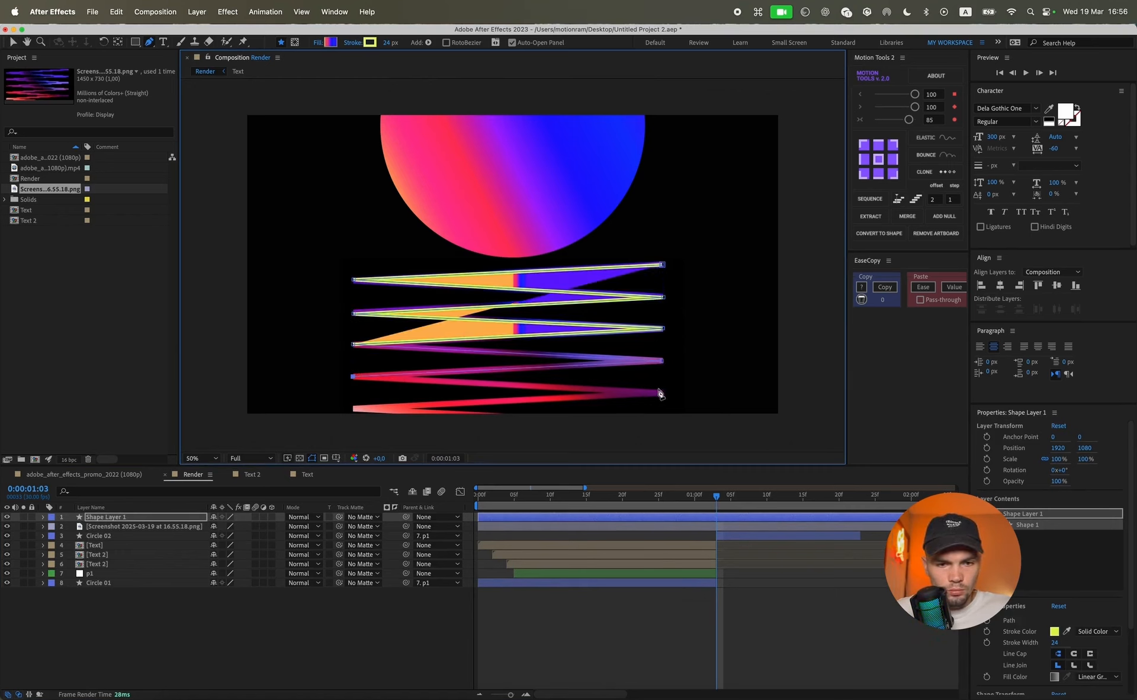
pyautogui.click(663, 394)
pyautogui.click(354, 409)
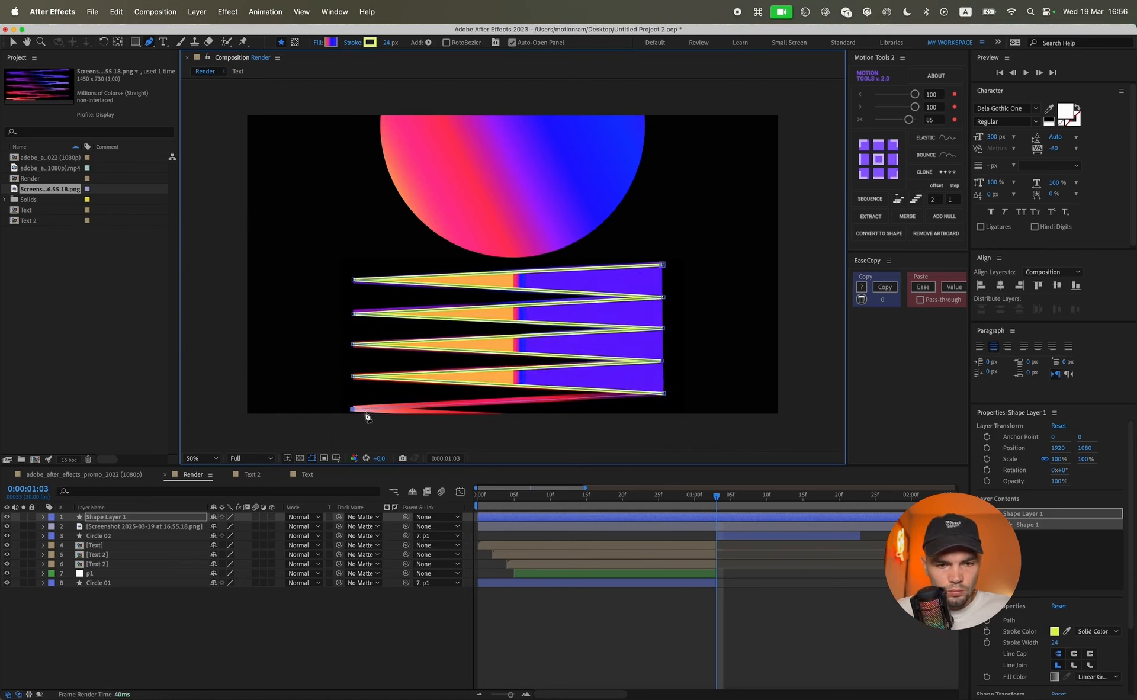
pyautogui.click(663, 431)
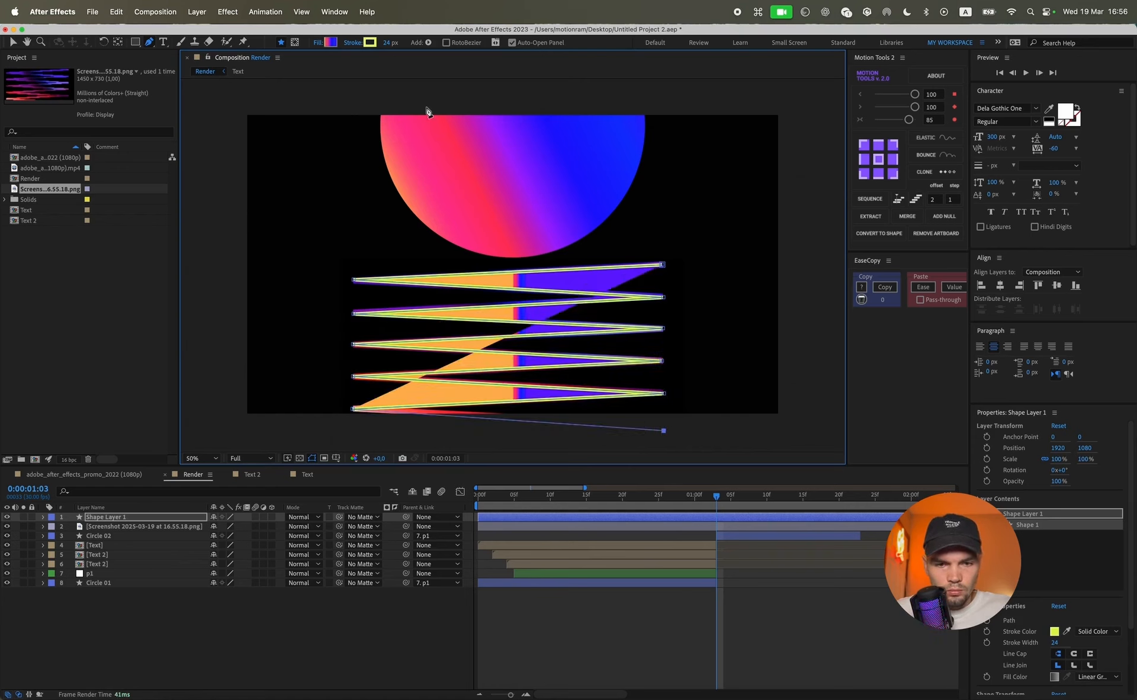
# - Remove the zigzag shape's fill and change its stroke from a solid color to a linear gradient
pyautogui.click(319, 43)
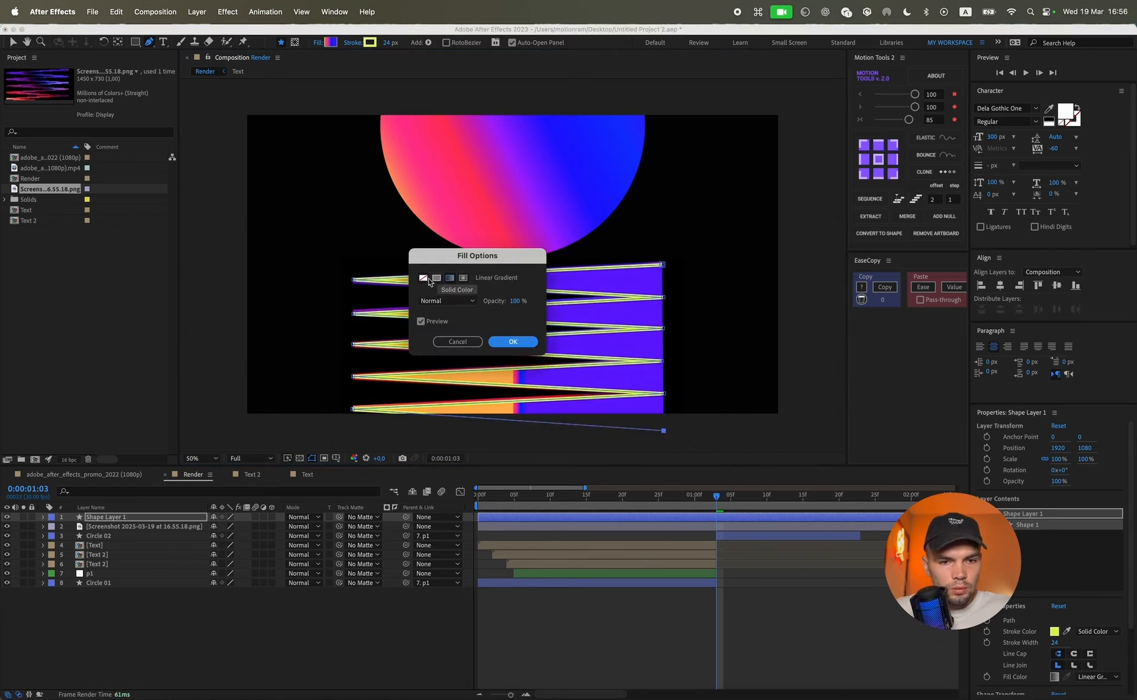
pyautogui.click(425, 278)
pyautogui.click(512, 342)
pyautogui.click(355, 43)
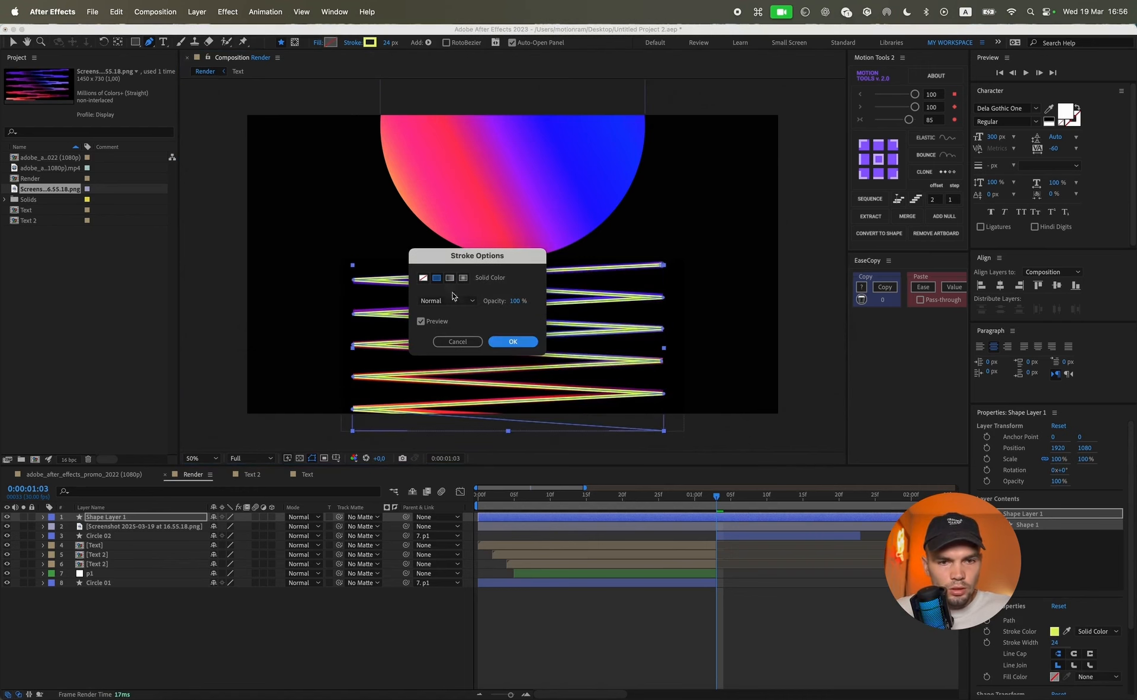
pyautogui.click(453, 279)
pyautogui.click(513, 341)
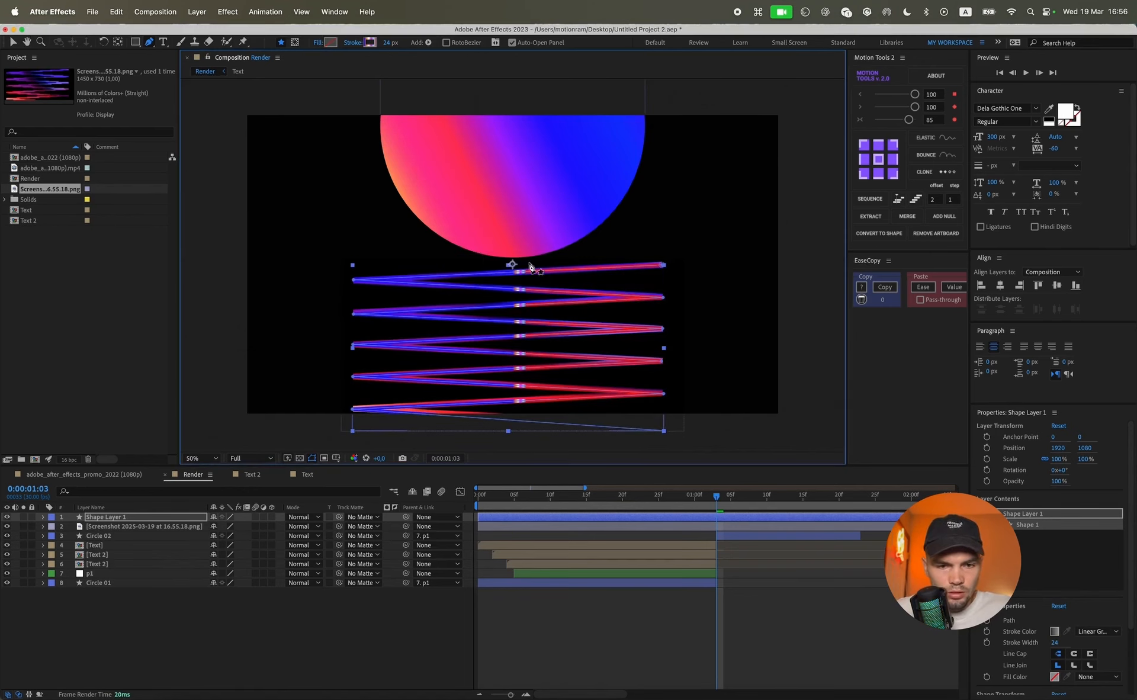
pyautogui.click(355, 44)
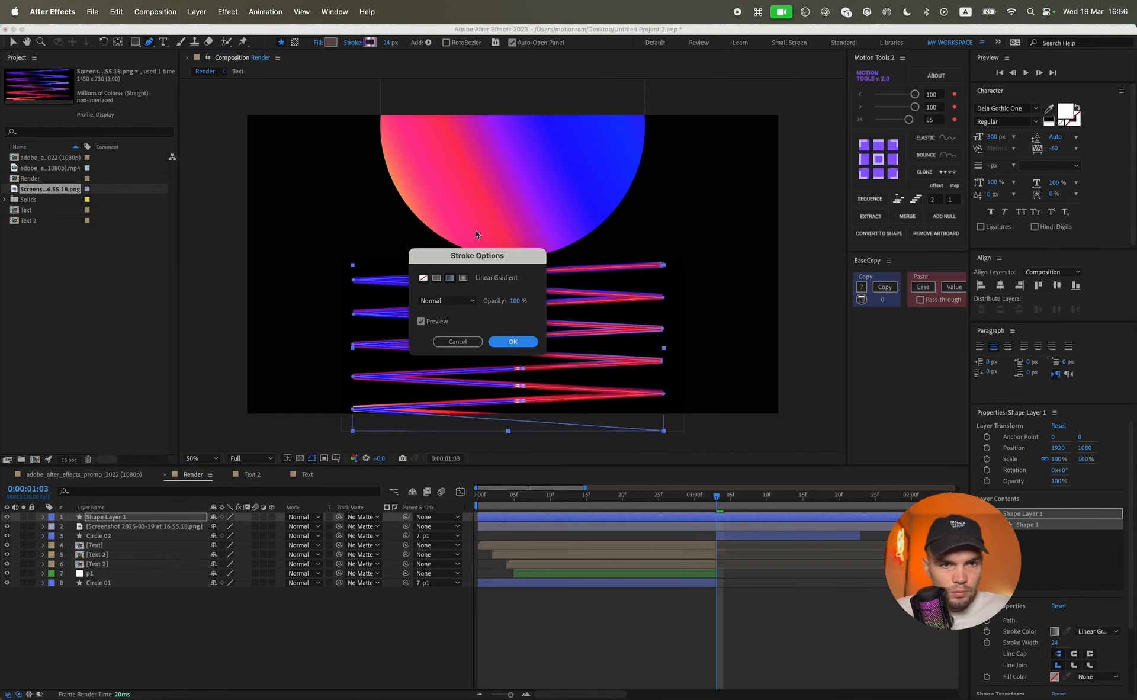
pyautogui.click(513, 342)
# - Stretch the stroke gradient diagonally across the zigzag, starting near its lower-left corner and ending near its upper-right corner
pyautogui.press('v')
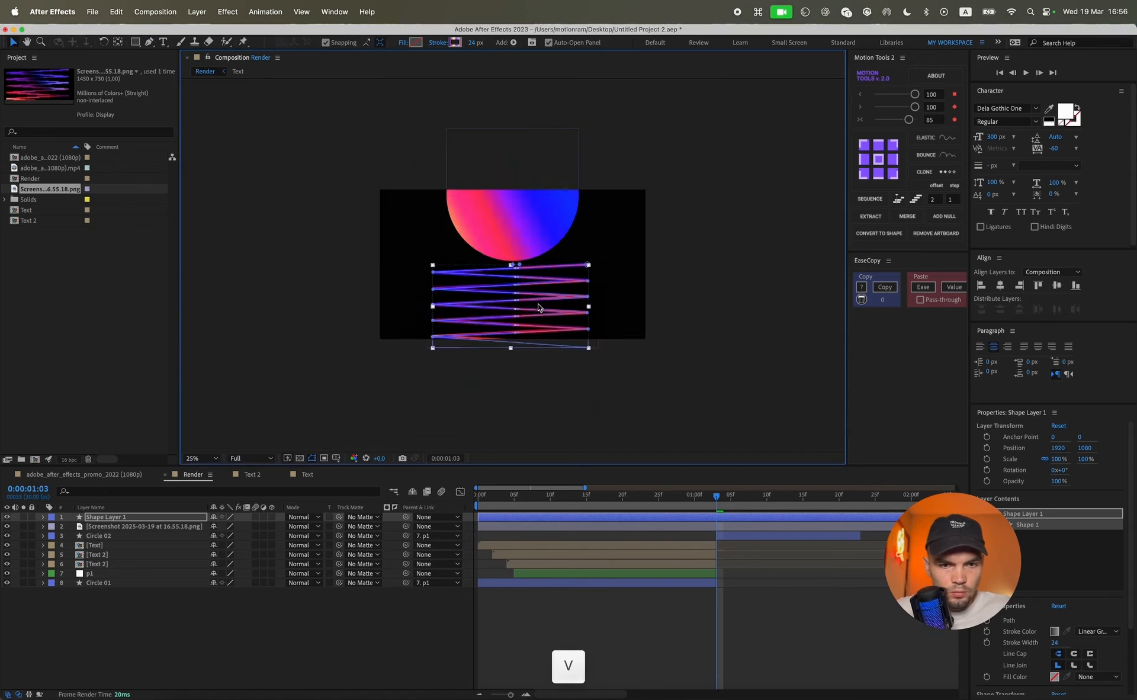
pyautogui.moveTo(513, 269); pyautogui.dragTo(358, 426)
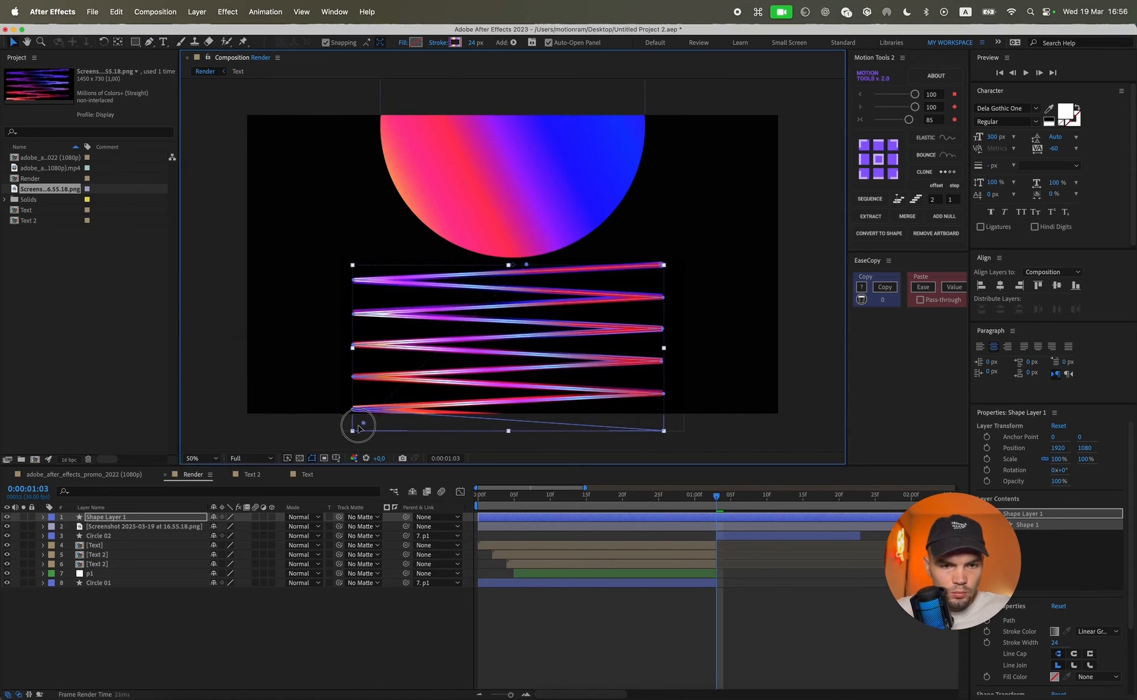
pyautogui.moveTo(527, 266)
pyautogui.mouseDown()
pyautogui.moveTo(685, 263)
pyautogui.moveTo(657, 275)
pyautogui.mouseUp()
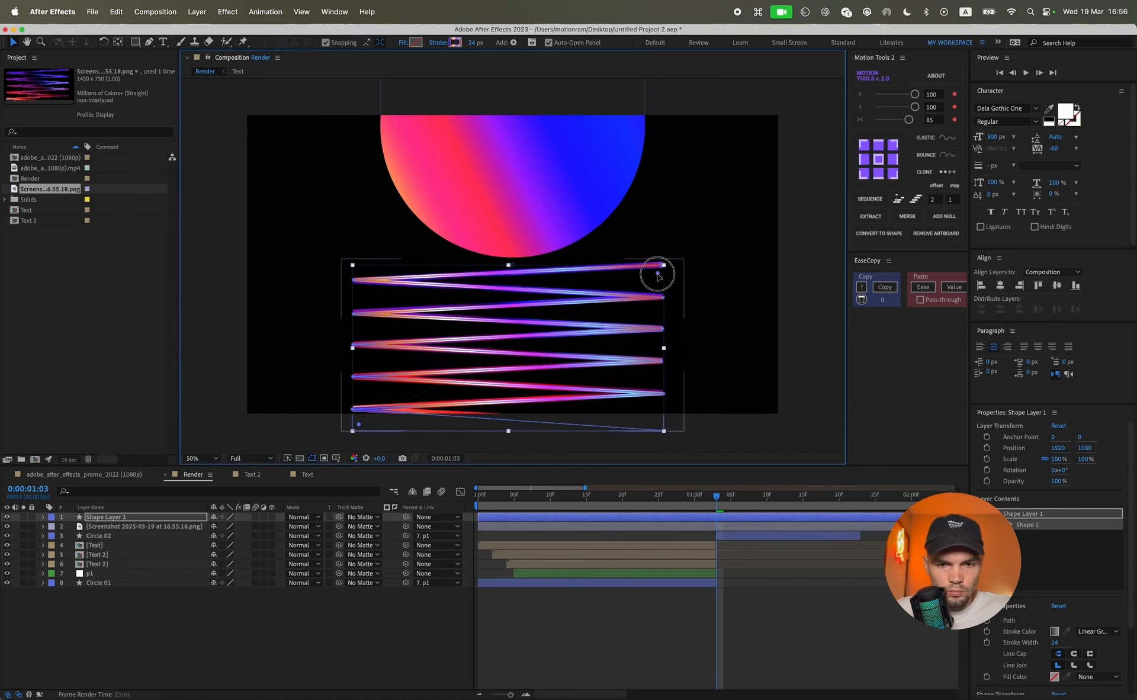
# - Recolor the stroke gradient's light blue and magenta stops to blue, and shift the former magenta stop slightly toward the gradient's start
pyautogui.click(444, 42)
pyautogui.click(502, 342)
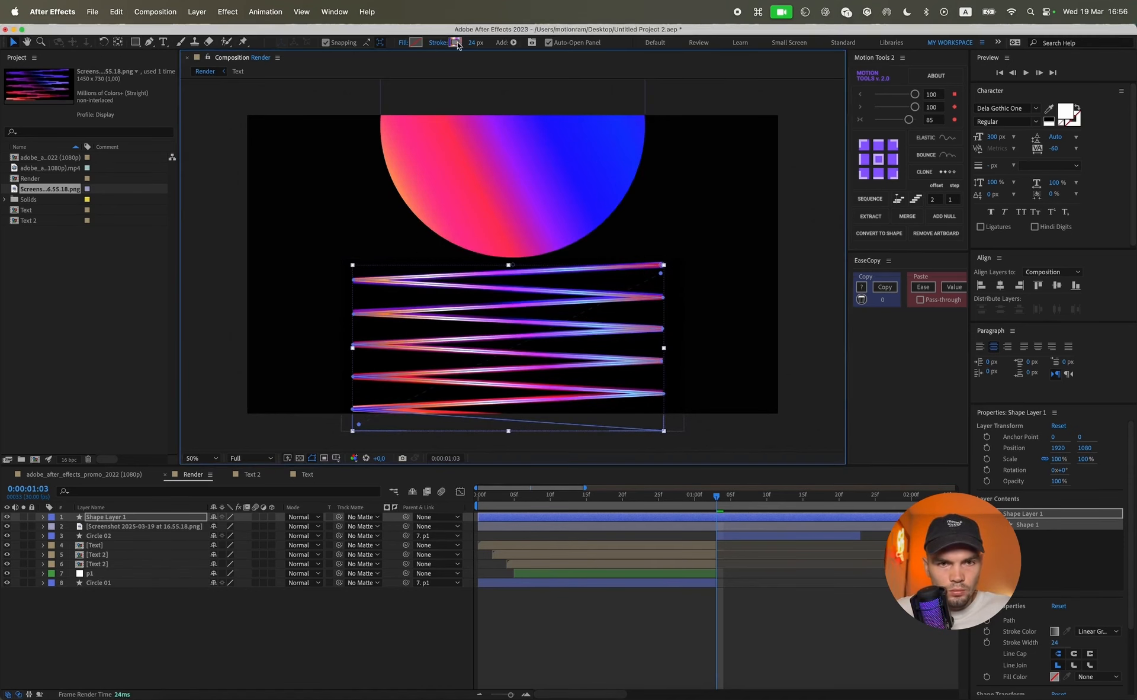
pyautogui.click(455, 43)
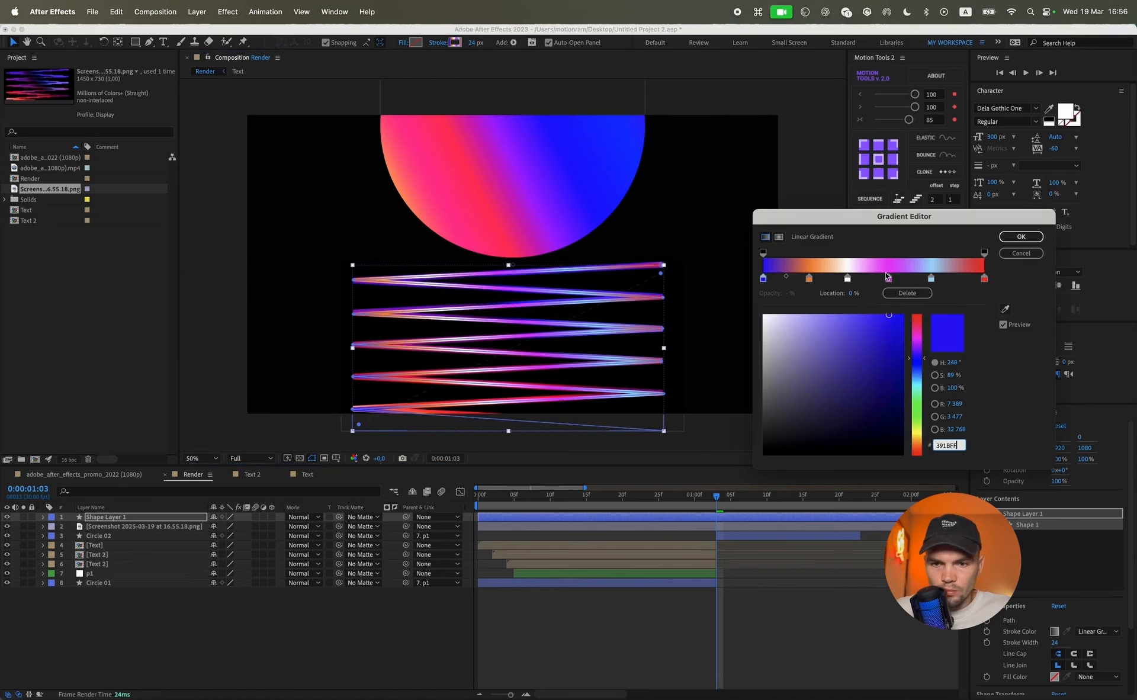
pyautogui.click(931, 278)
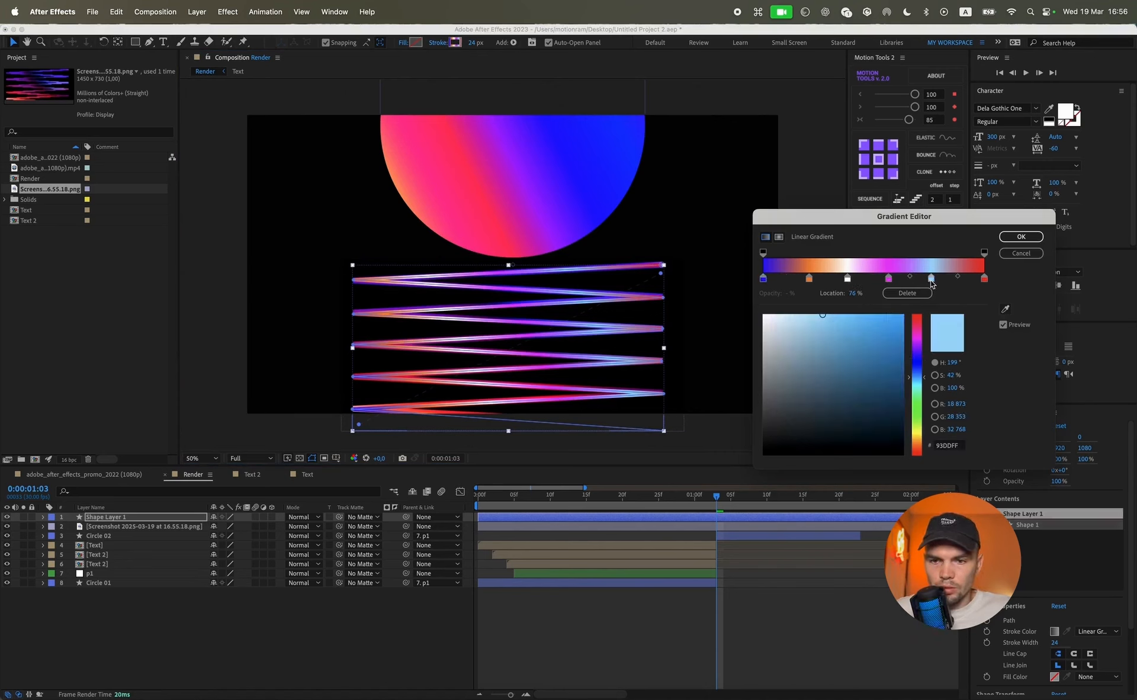
pyautogui.moveTo(918, 379); pyautogui.dragTo(909, 359)
pyautogui.click(888, 278)
pyautogui.click(886, 312)
pyautogui.moveTo(890, 280); pyautogui.dragTo(881, 279)
# - Recolor the gradient's white stop at 38,1% to yellow FCDD38
pyautogui.click(849, 279)
pyautogui.moveTo(913, 454); pyautogui.dragTo(919, 439)
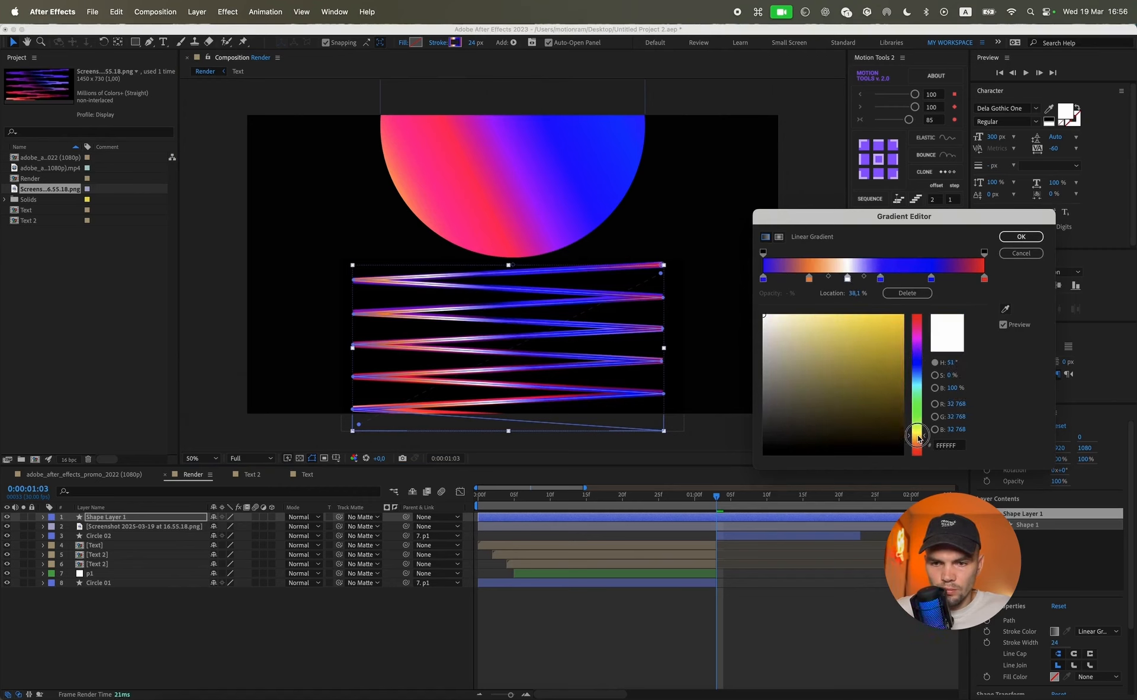
pyautogui.moveTo(897, 358); pyautogui.dragTo(872, 316)
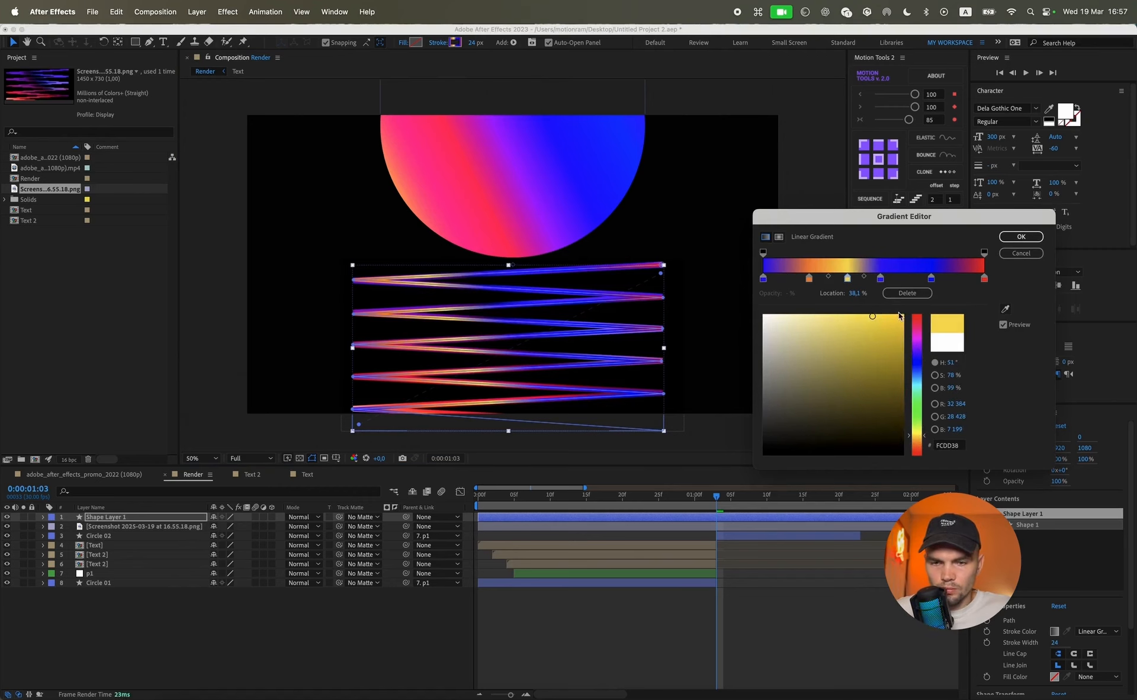
# - Recolor the gradient's final red stop to magenta-pink, add a blue 0D16FF stop at 85,8%, and apply the gradient
pyautogui.click(984, 278)
pyautogui.moveTo(916, 328); pyautogui.dragTo(900, 306)
pyautogui.click(931, 278)
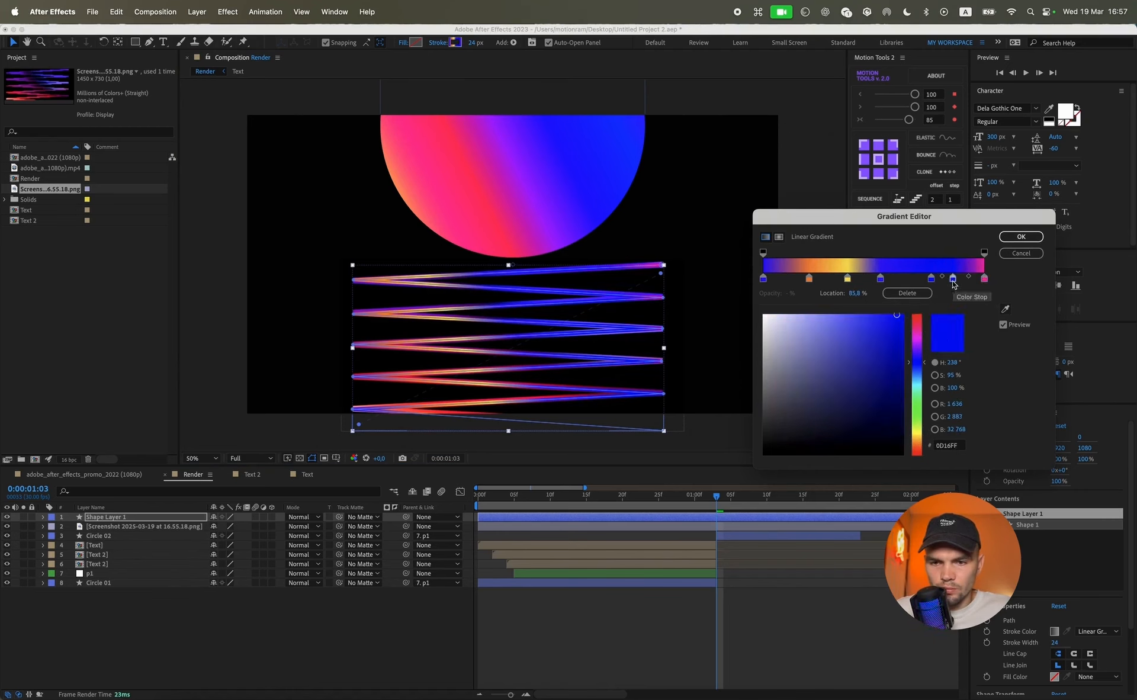
pyautogui.click(1021, 237)
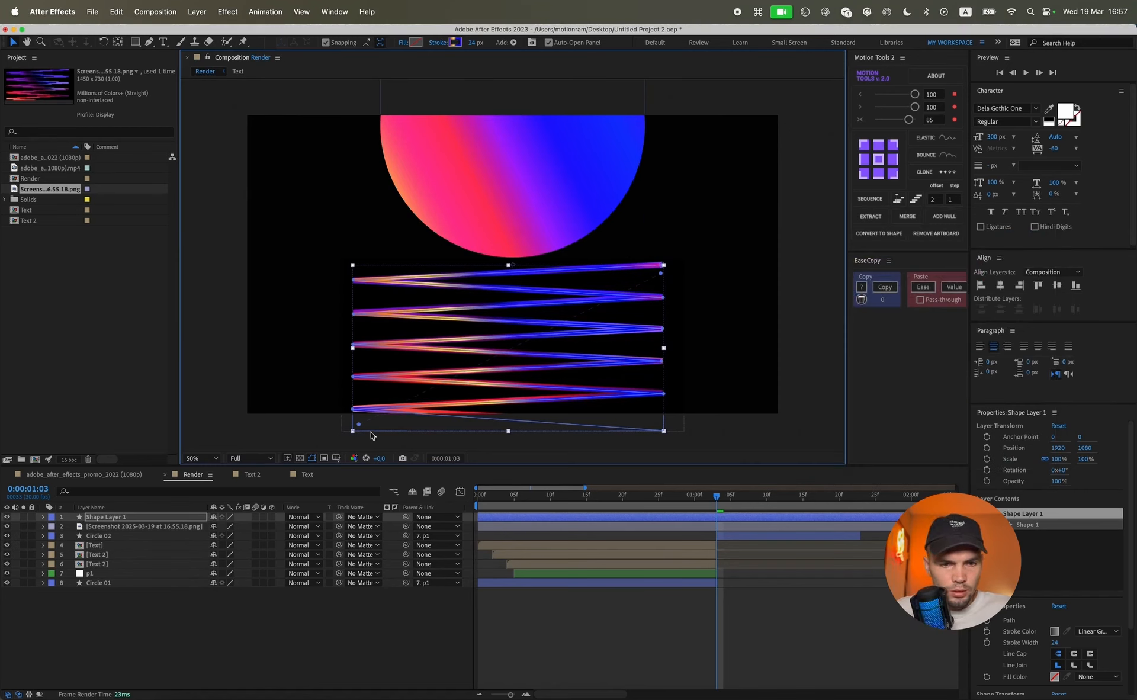
# - Move the gradient's start point just outside the zigzag's lower-left corner and delete the reference screenshot layer
pyautogui.moveTo(355, 431); pyautogui.dragTo(332, 443)
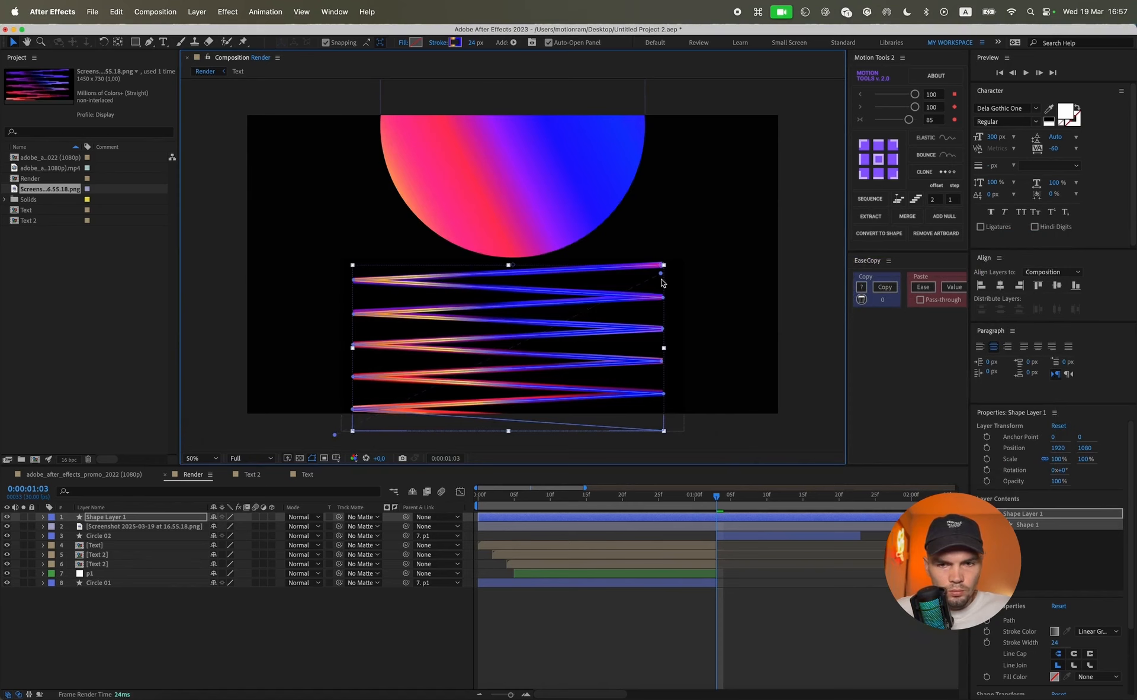
pyautogui.click(142, 526)
pyautogui.press('Delete')
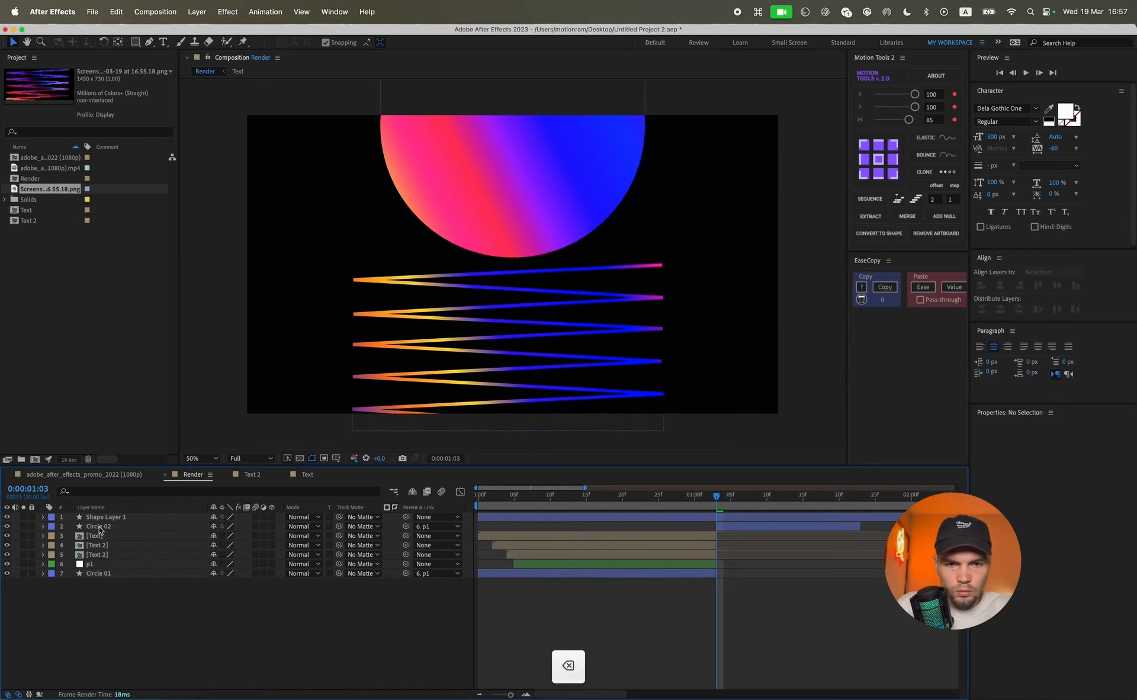
# - Edit Shape Layer 1's stroke gradient, recoloring the orange stop to red FF2A2A and the yellow stop at 38,1% to orange FC7838
pyautogui.click(431, 388)
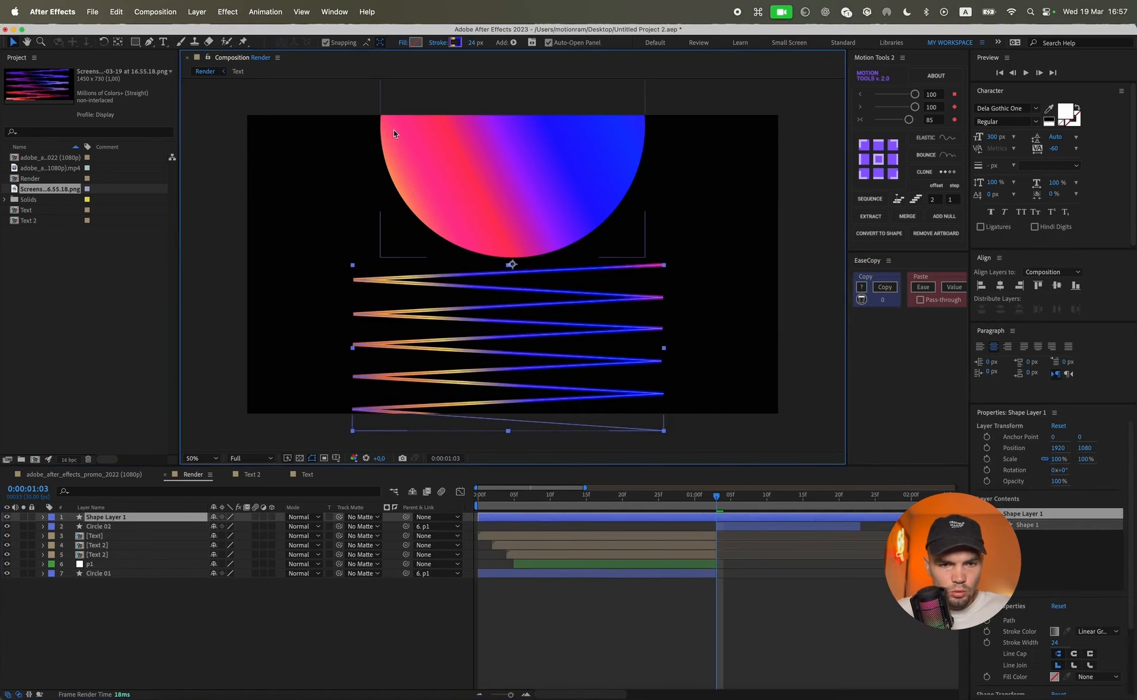
pyautogui.click(439, 44)
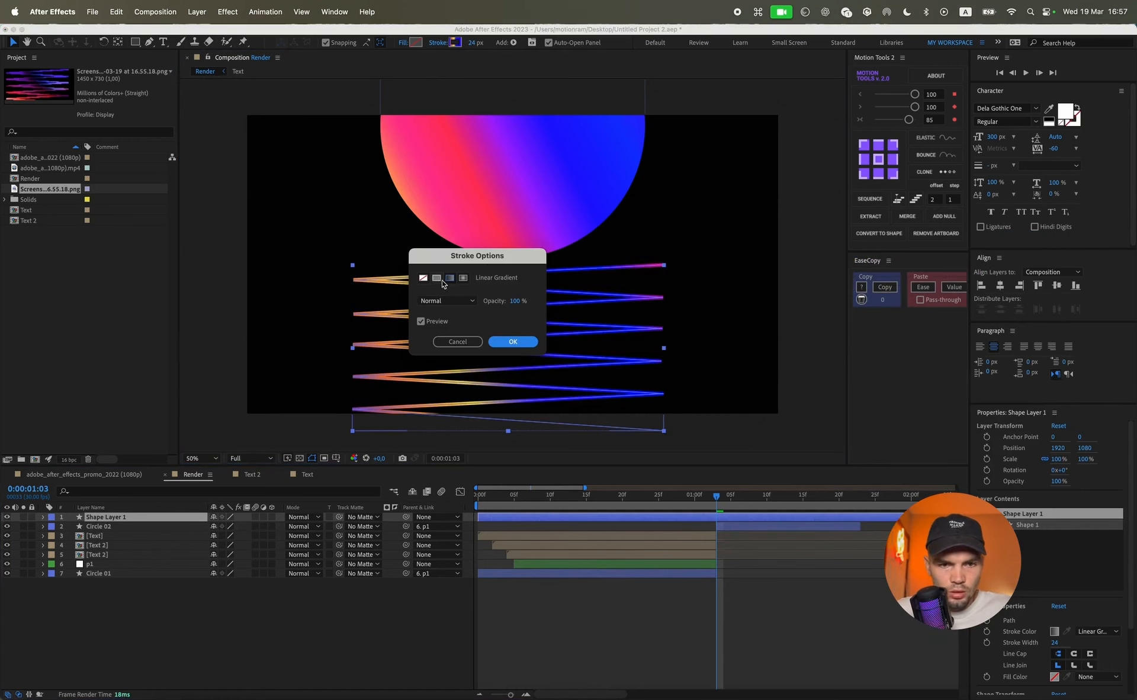
pyautogui.click(513, 341)
pyautogui.click(455, 42)
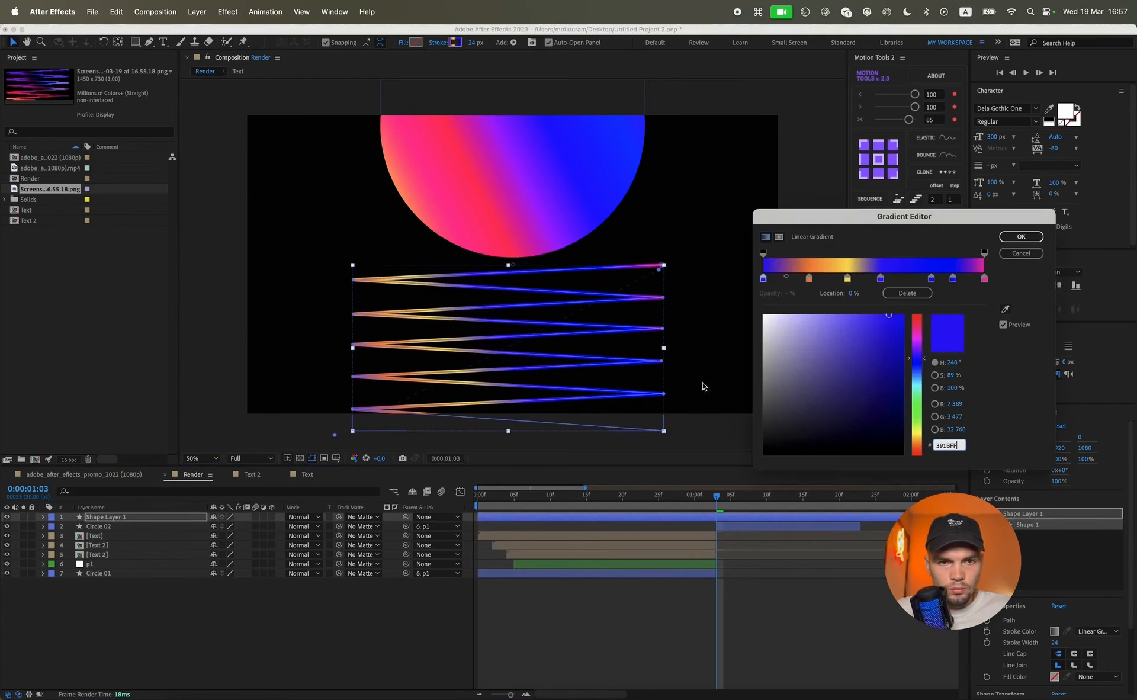
pyautogui.click(847, 278)
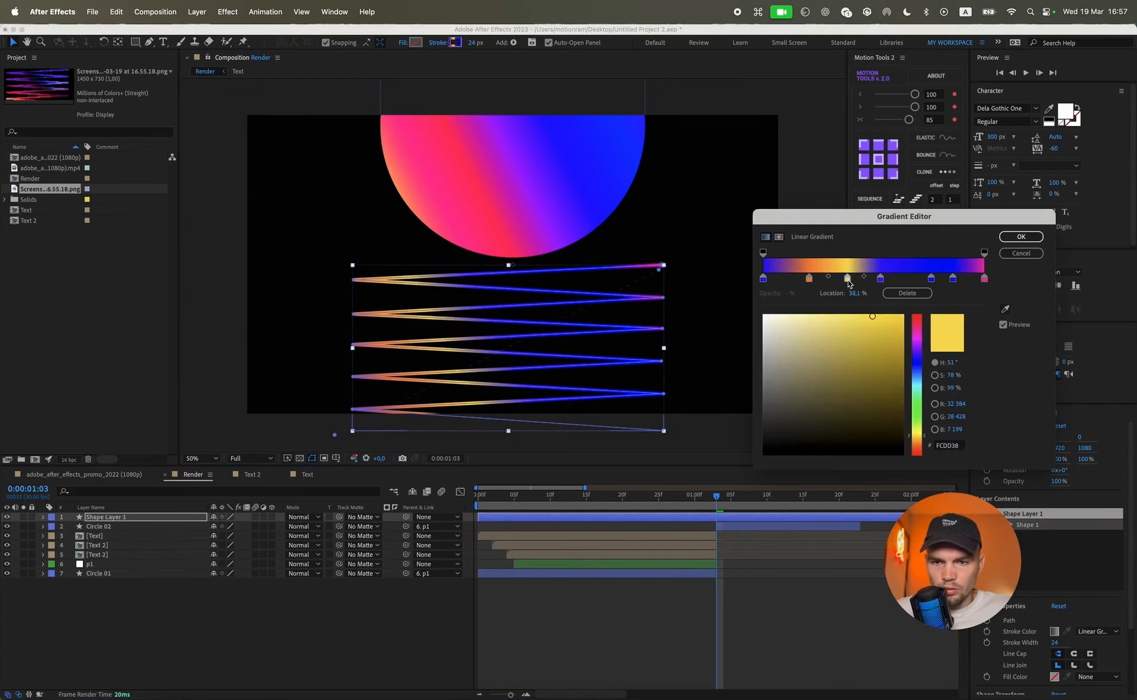
pyautogui.click(809, 278)
pyautogui.moveTo(916, 333); pyautogui.dragTo(915, 313)
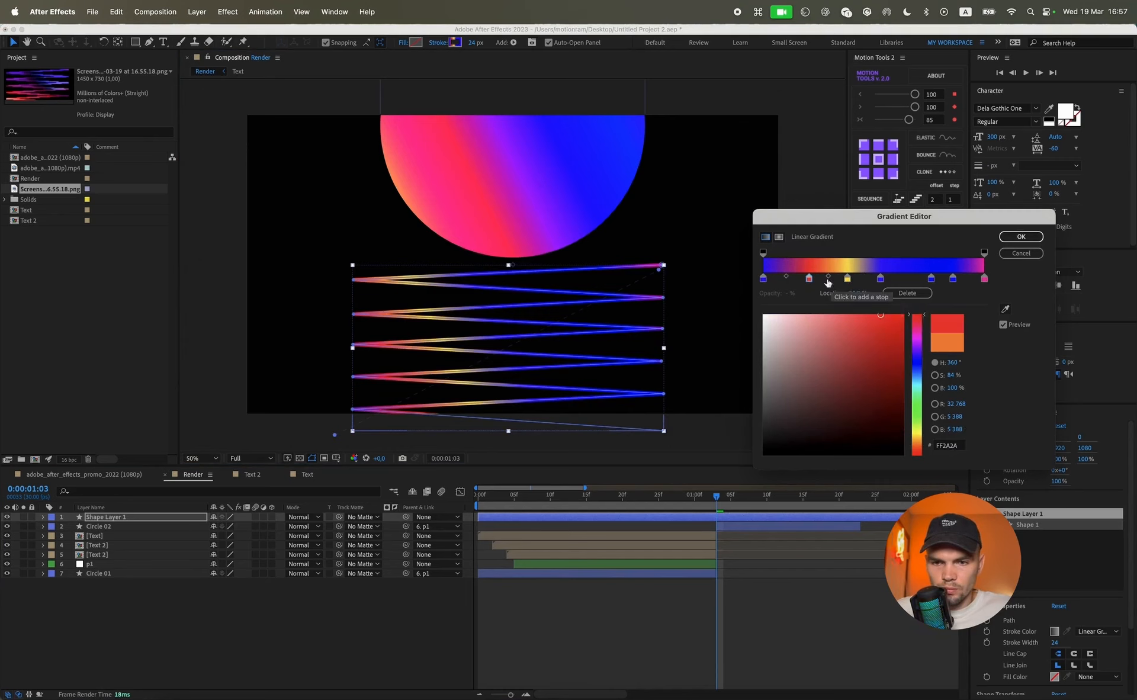
pyautogui.click(847, 278)
pyautogui.click(920, 451)
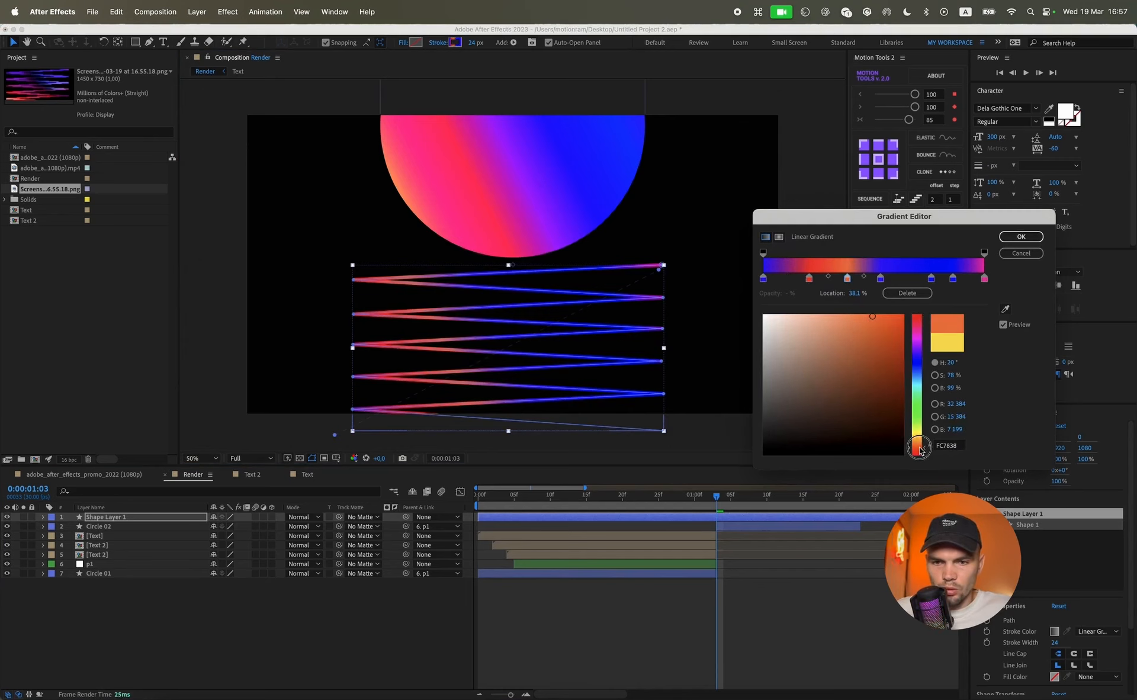
# - Set the gradient's first stop to red FF1B1B, the 19,2% stop to FF5E2A and the 38% stop to FC7938, and apply it
pyautogui.click(762, 278)
pyautogui.moveTo(916, 332); pyautogui.dragTo(916, 317)
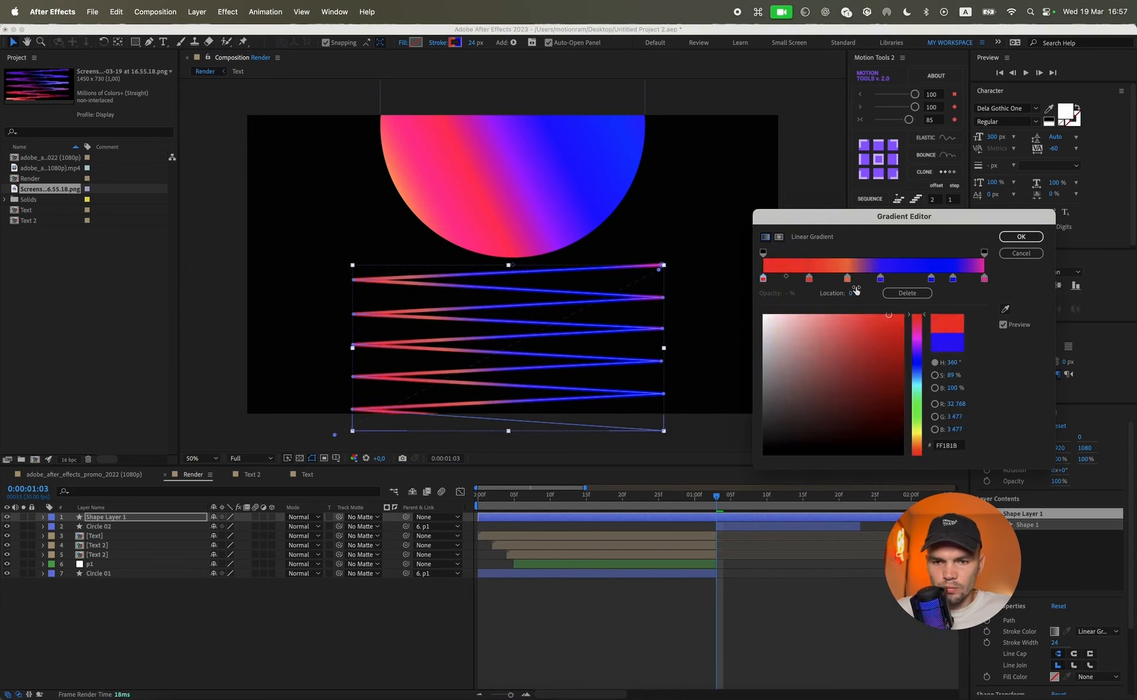
pyautogui.click(806, 278)
pyautogui.click(917, 451)
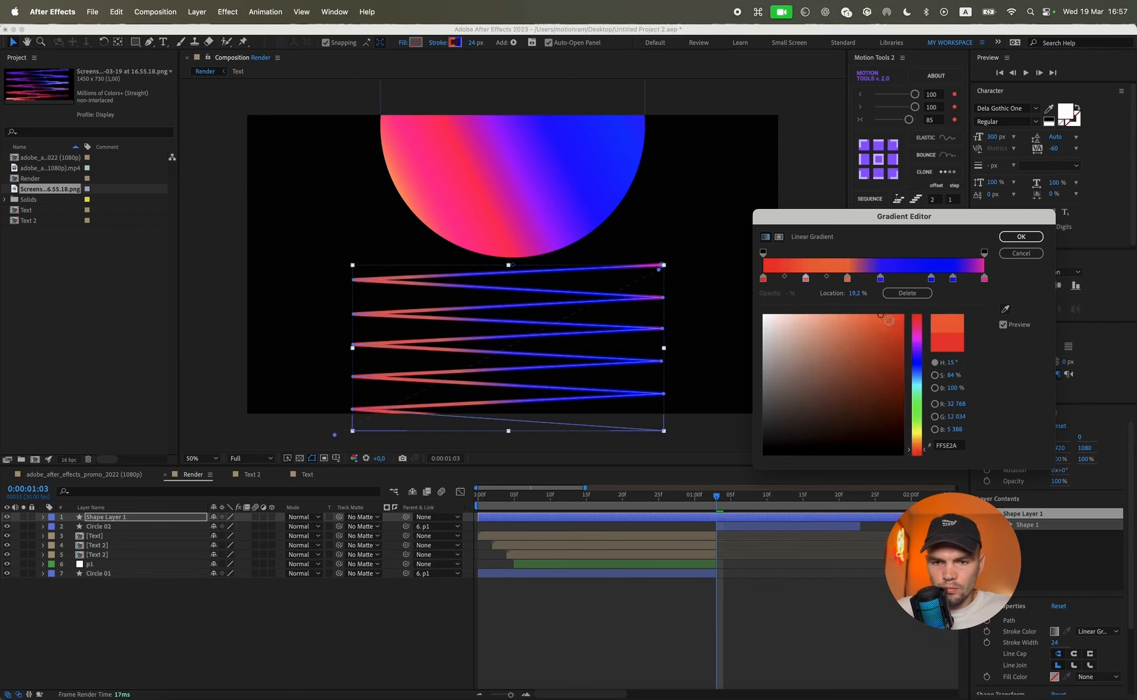
pyautogui.click(848, 278)
pyautogui.click(917, 453)
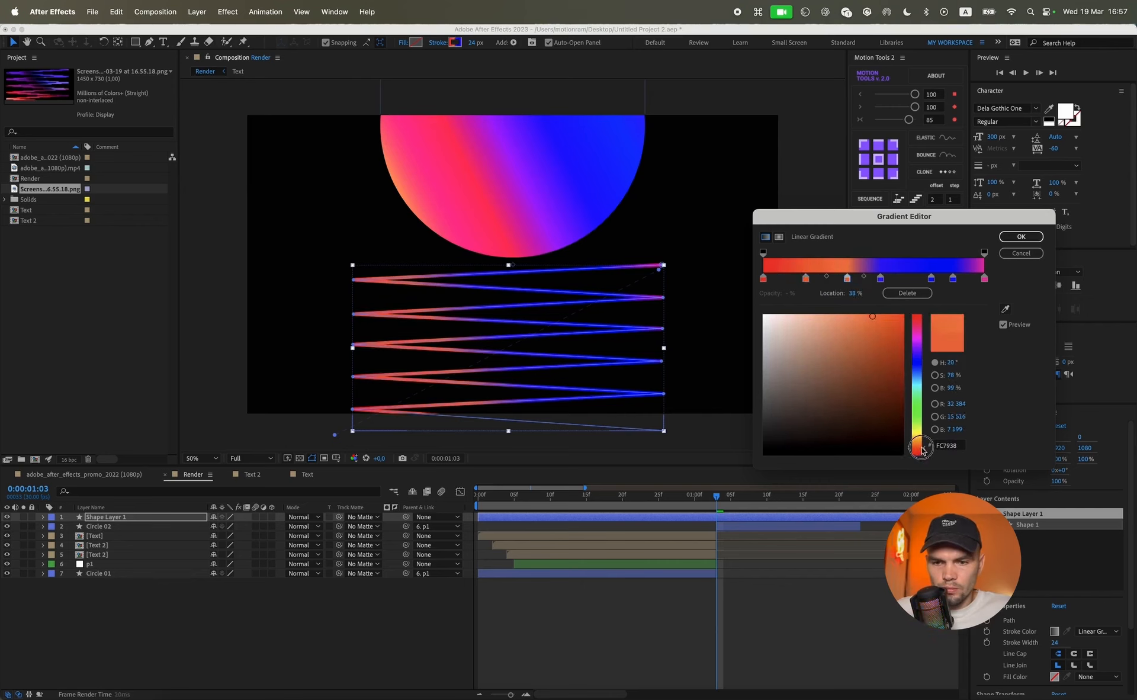
pyautogui.click(1021, 237)
pyautogui.click(494, 390)
pyautogui.click(454, 293)
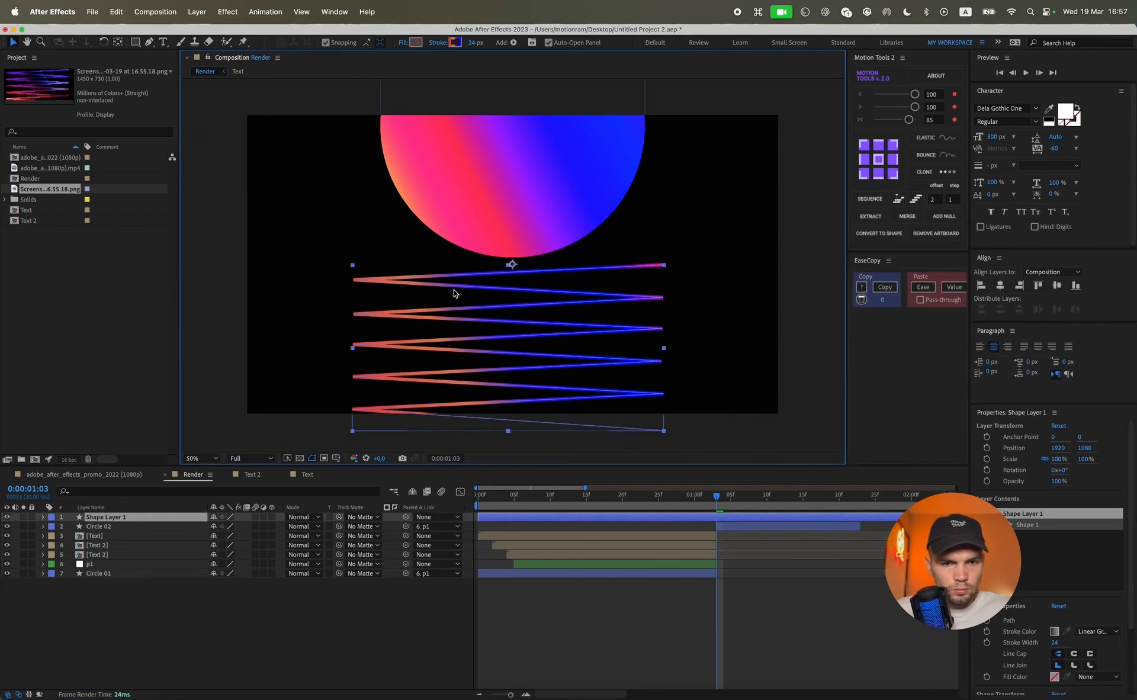
# - Set Shape Layer 1's stroke width to 30 px
pyautogui.click(441, 45)
pyautogui.click(453, 279)
pyautogui.click(102, 507)
pyautogui.click(104, 519)
pyautogui.scroll(-1, 527, 380)
pyautogui.scroll(1, 527, 383)
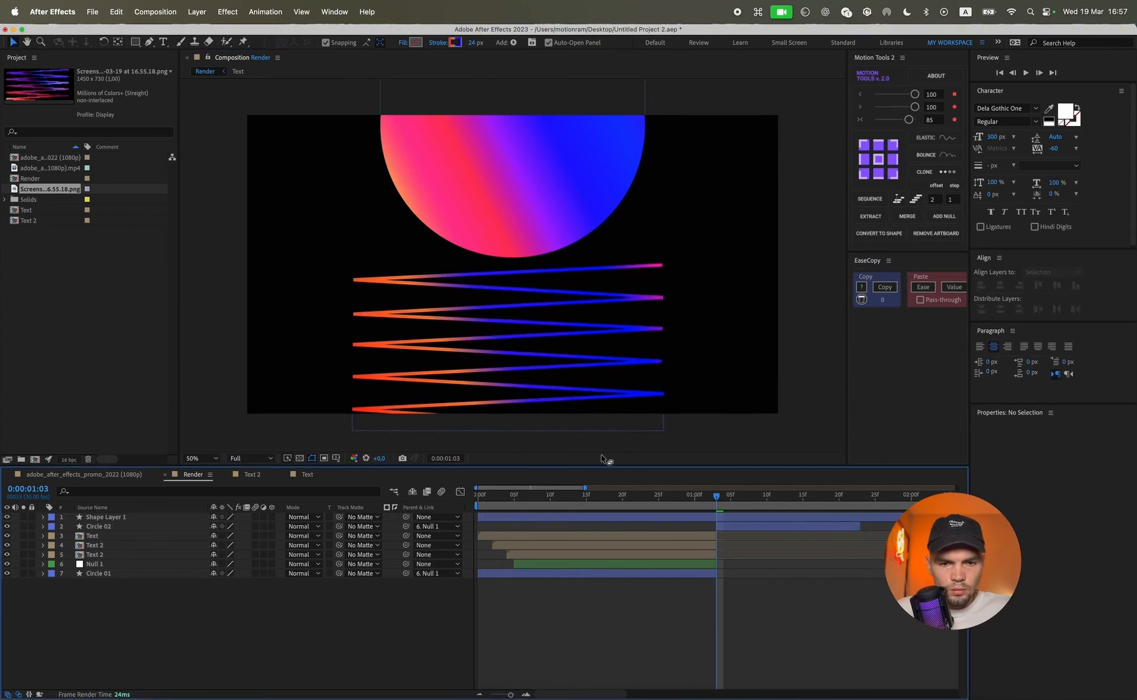
pyautogui.click(476, 43)
pyautogui.write('30')
pyautogui.press('Return')
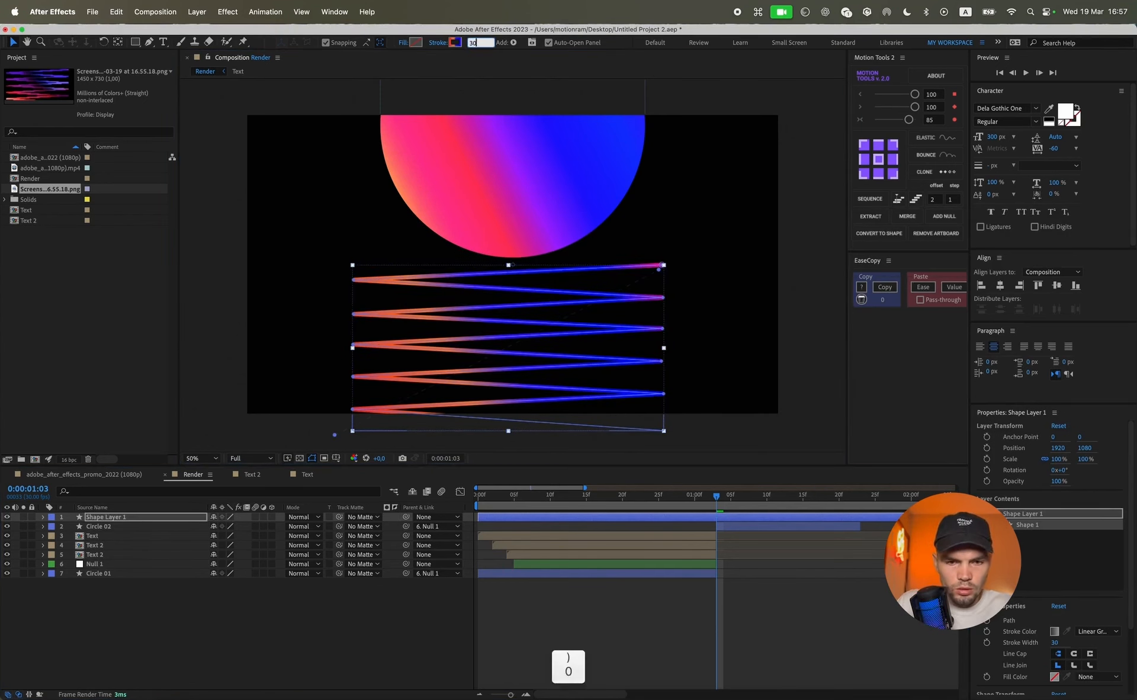
pyautogui.press('Return')
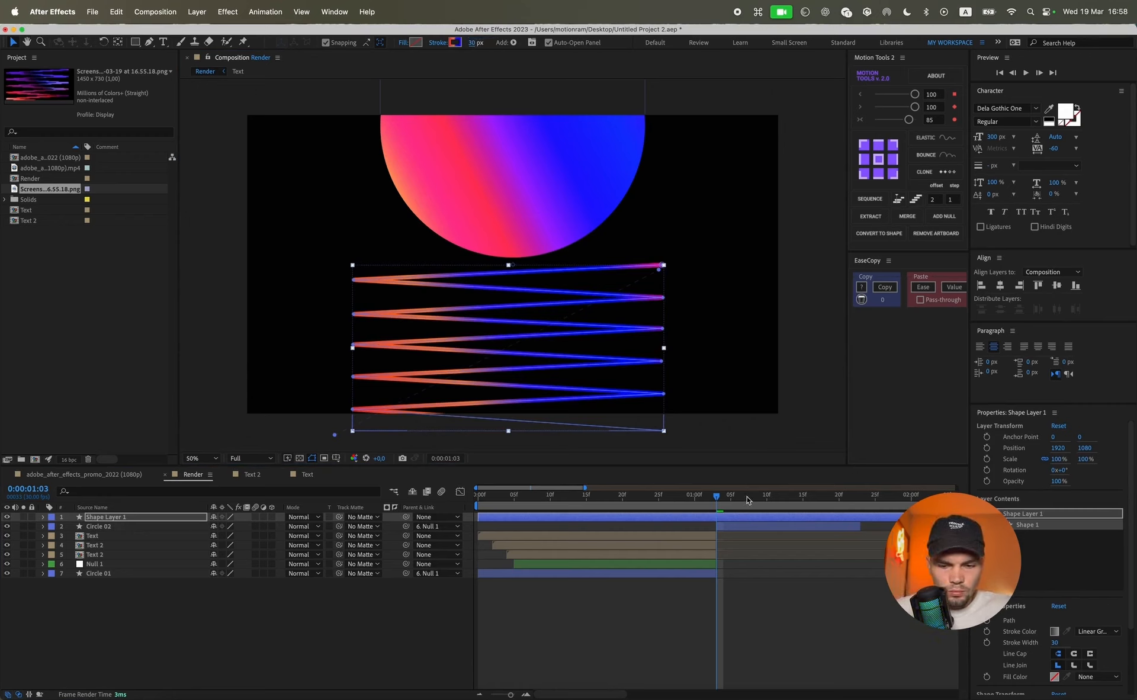
# - Trim the start of Shape Layer 1 to 0:00:01:03
pyautogui.hotkey('alt', '[')
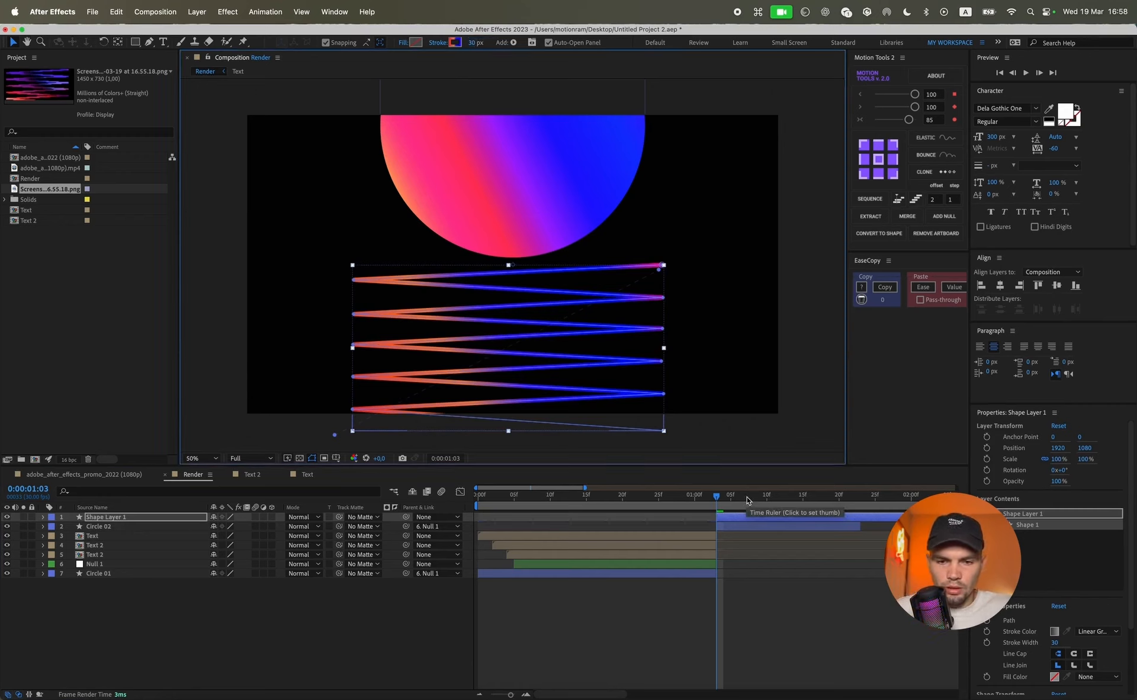
pyautogui.click(721, 609)
pyautogui.scroll(-3, 603, 289)
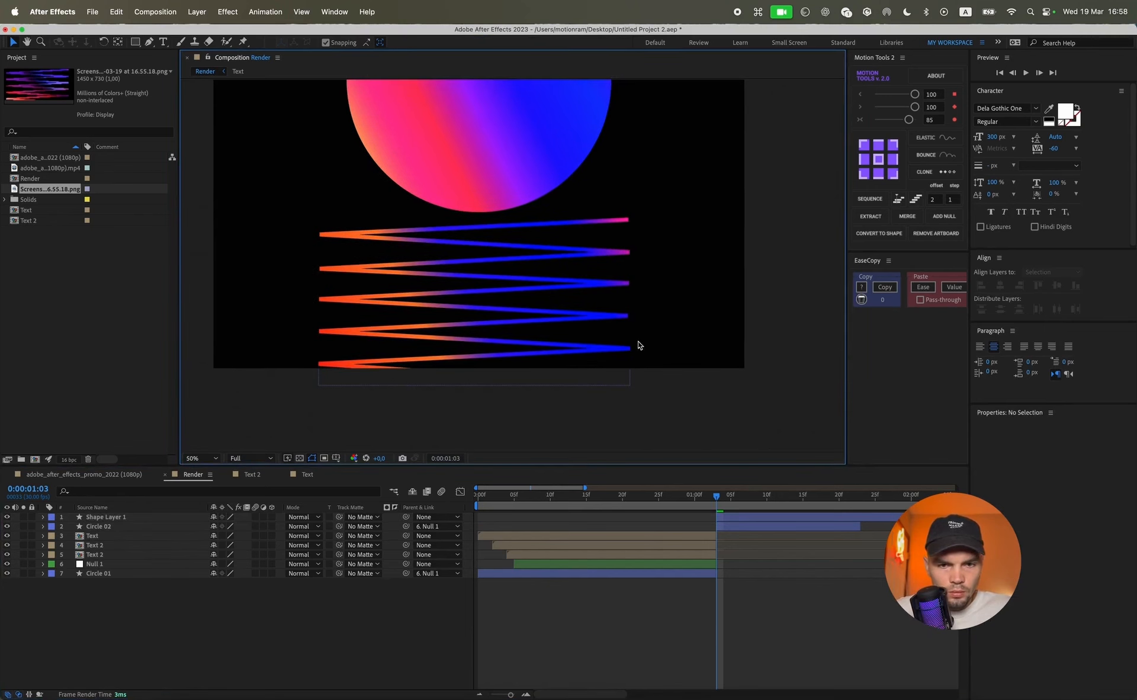
# - Add a Path keyframe to Shape Layer 1's zigzag at 0:00:01:03 and select its points
pyautogui.click(725, 517)
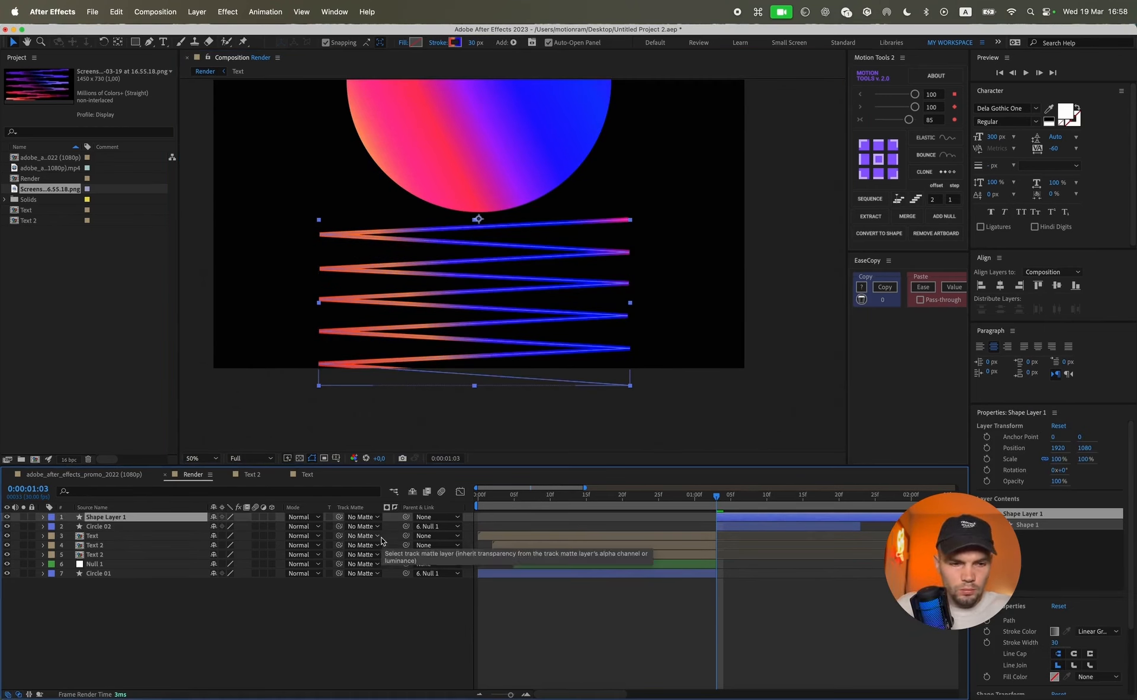
pyautogui.click(43, 517)
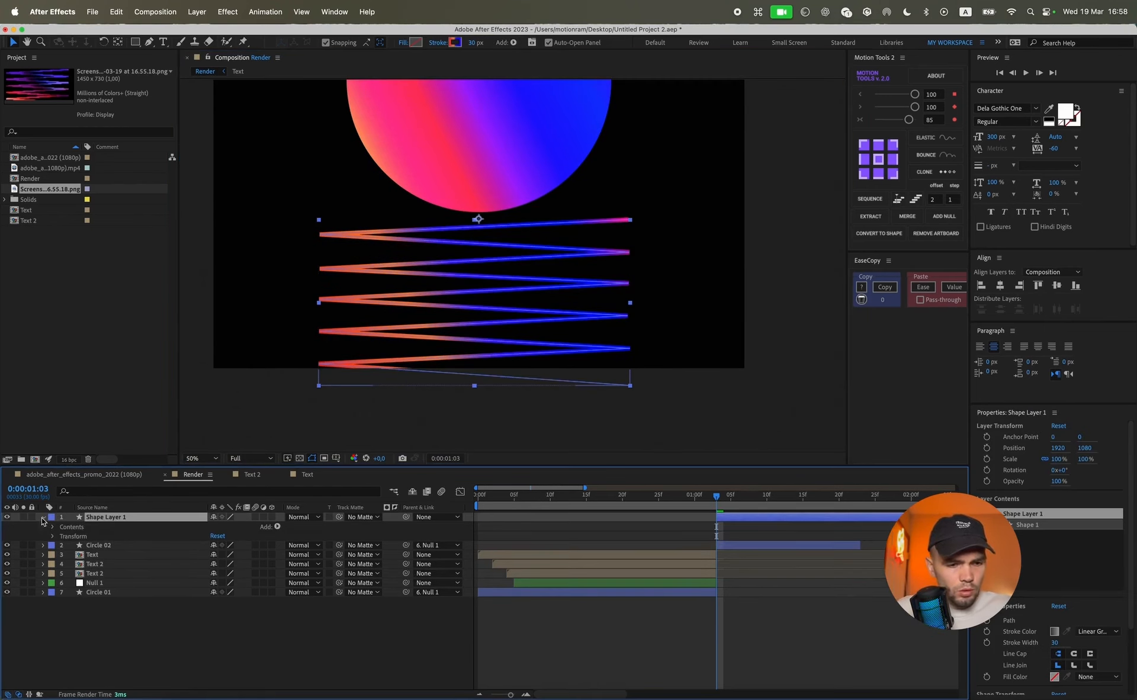
pyautogui.click(53, 527)
pyautogui.click(62, 536)
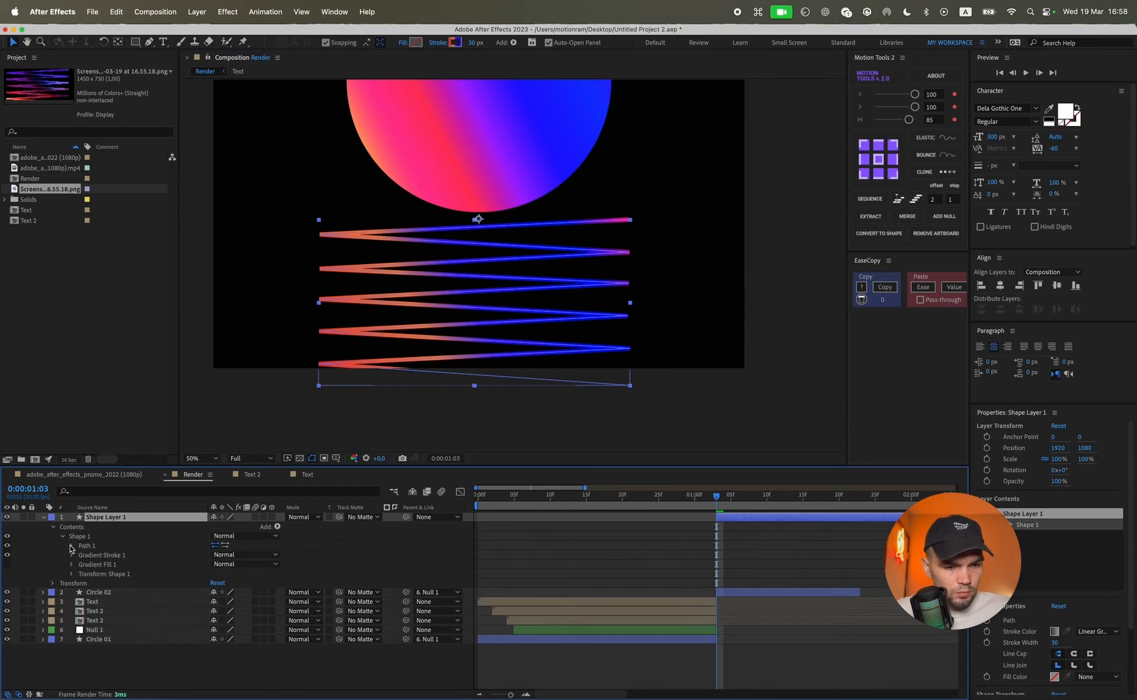
pyautogui.click(72, 545)
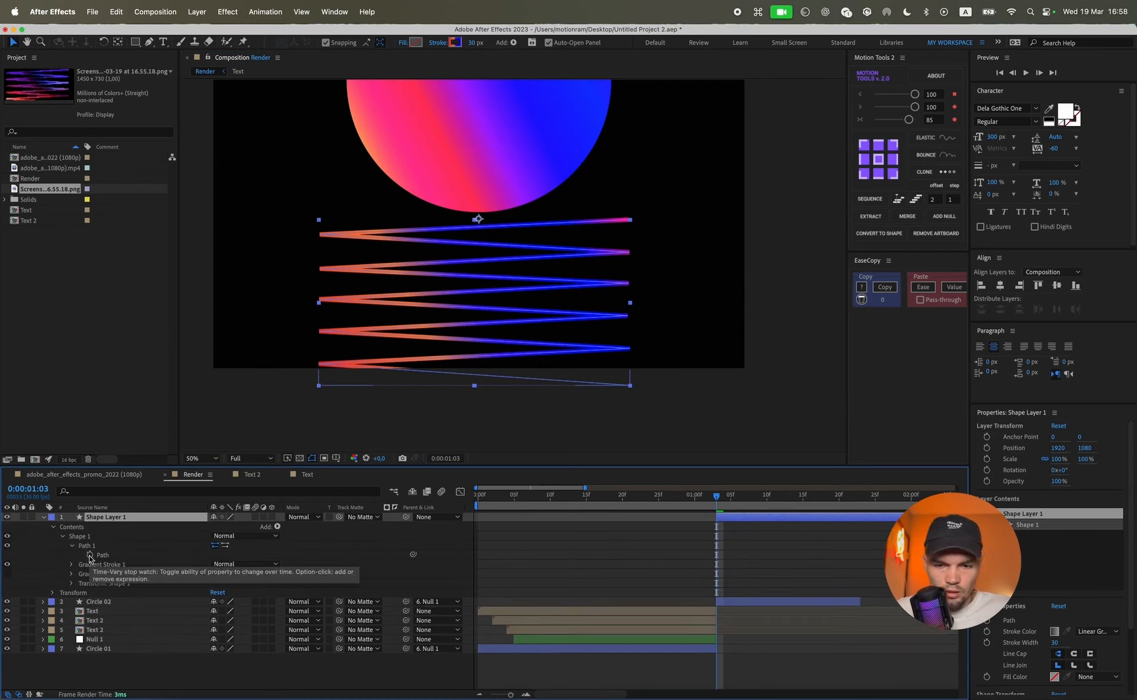
pyautogui.click(90, 555)
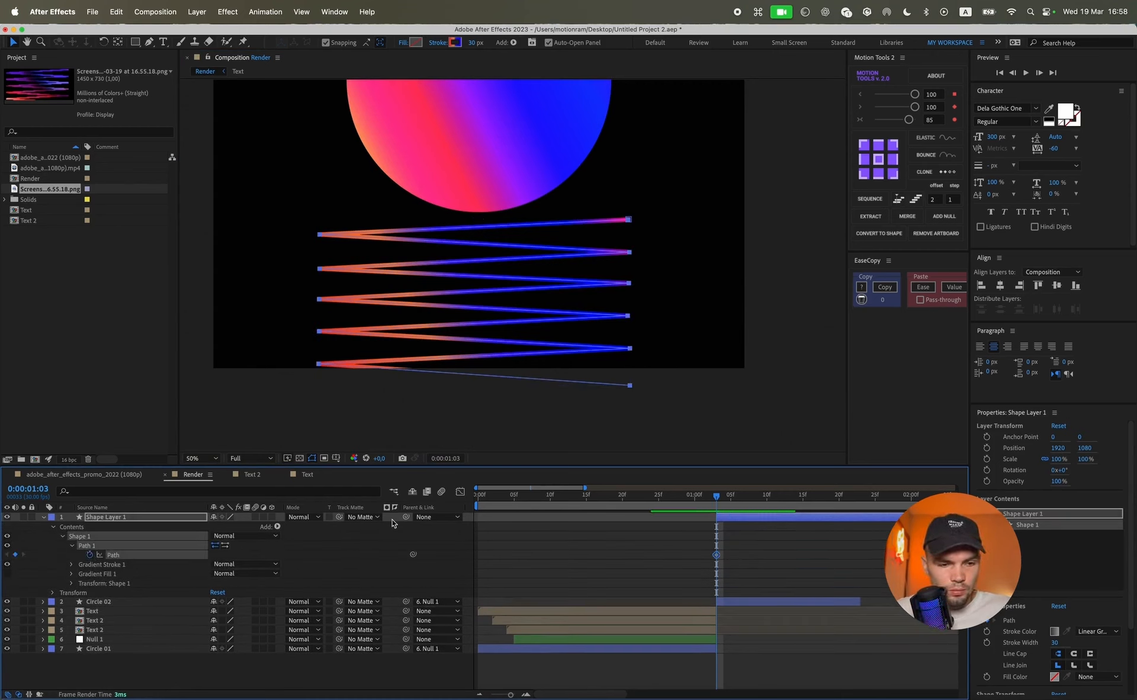
pyautogui.click(628, 219)
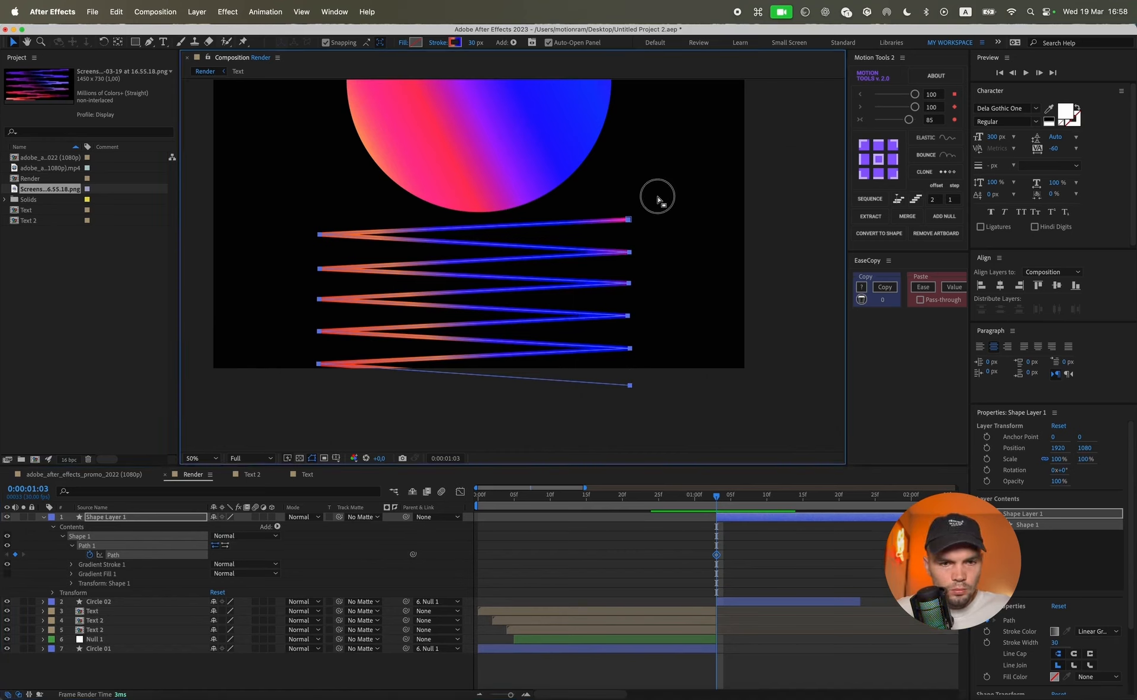
pyautogui.moveTo(657, 199); pyautogui.dragTo(204, 453)
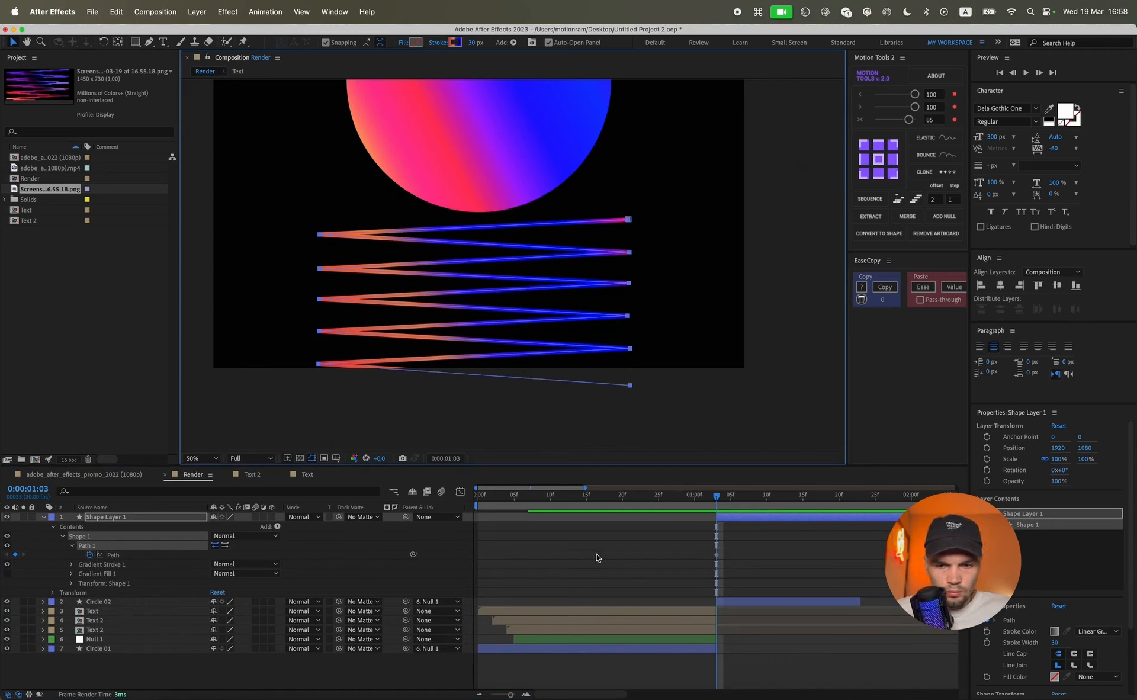
# - Reveal Circle 02's keyframes and add a zigzag Path keyframe at 0:00:01:22, in line with the circle's final keyframes
pyautogui.hscroll(5, 596, 553)
pyautogui.moveTo(595, 500); pyautogui.dragTo(640, 500)
pyautogui.click(627, 602)
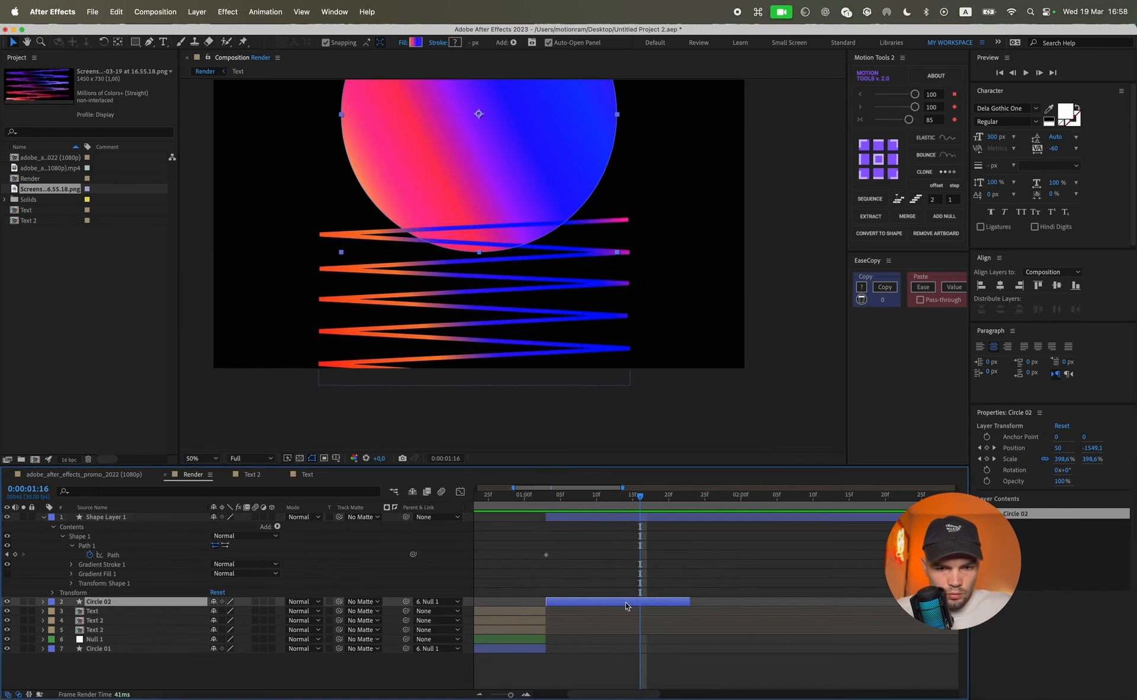
pyautogui.press('u')
pyautogui.moveTo(646, 503); pyautogui.dragTo(685, 505)
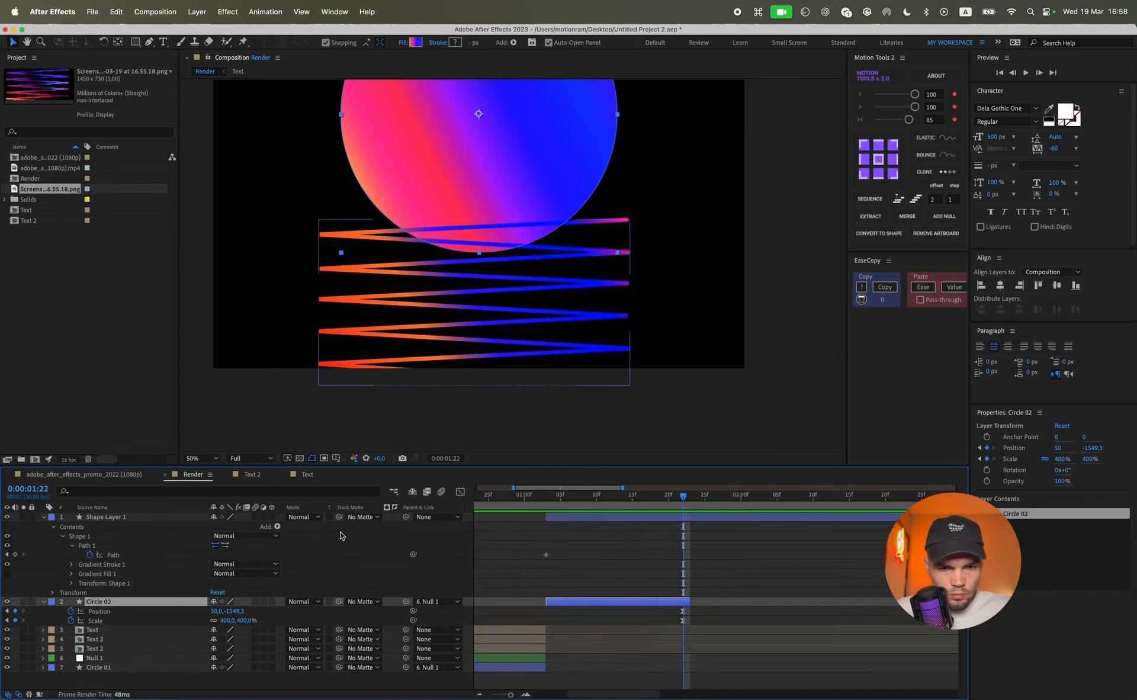
pyautogui.click(16, 554)
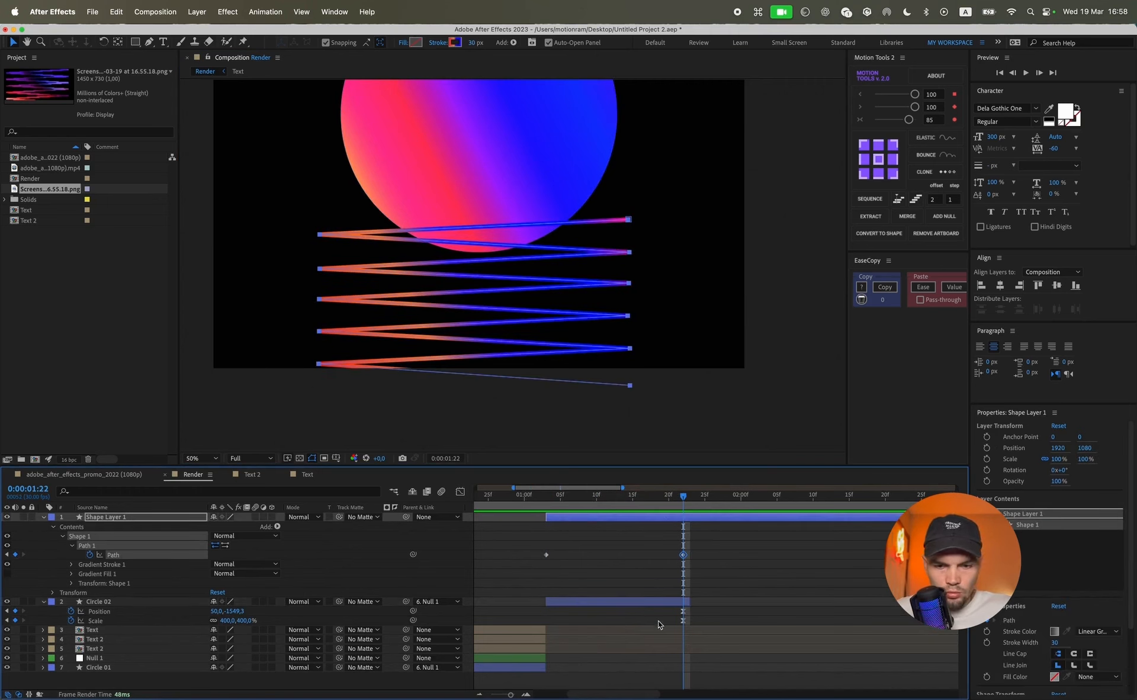
# - Compress the zigzag's points downward at 0:00:01:22 so the whole line sits just below the circle
pyautogui.moveTo(688, 198); pyautogui.dragTo(340, 373)
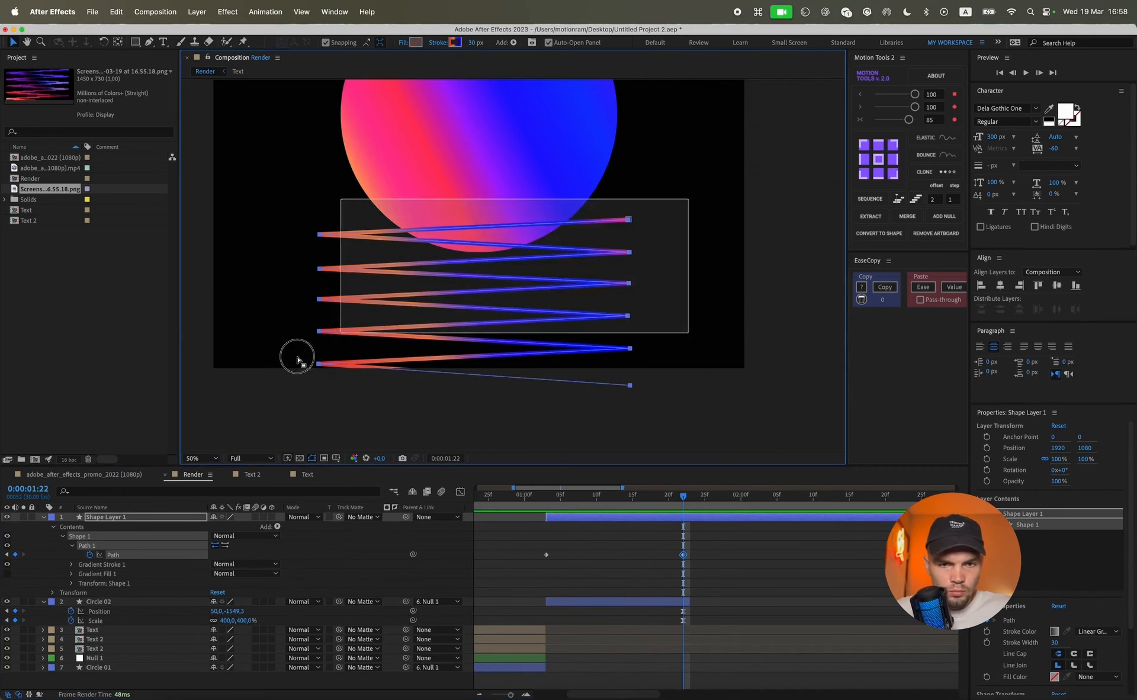
pyautogui.press('super+t')
pyautogui.moveTo(473, 218); pyautogui.dragTo(475, 262)
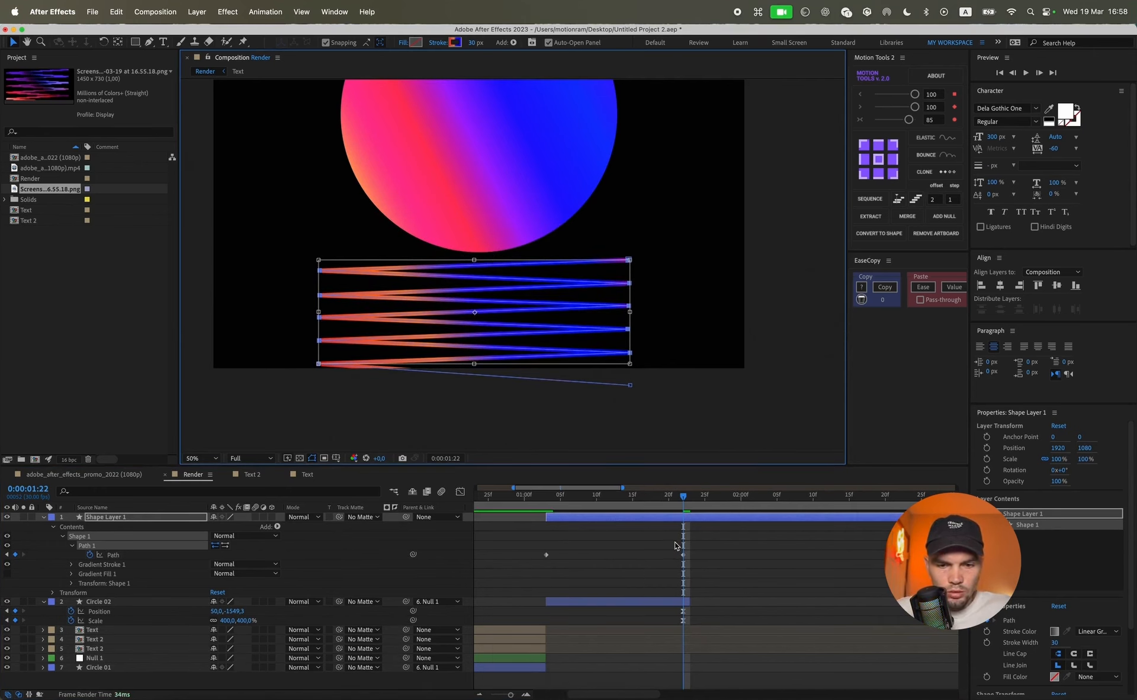
# - Check the speed graph of Circle 02's Position and Scale keyframes
pyautogui.hscroll(3, 675, 544)
pyautogui.moveTo(620, 495)
pyautogui.mouseDown()
pyautogui.moveTo(508, 498)
pyautogui.moveTo(616, 506)
pyautogui.mouseUp()
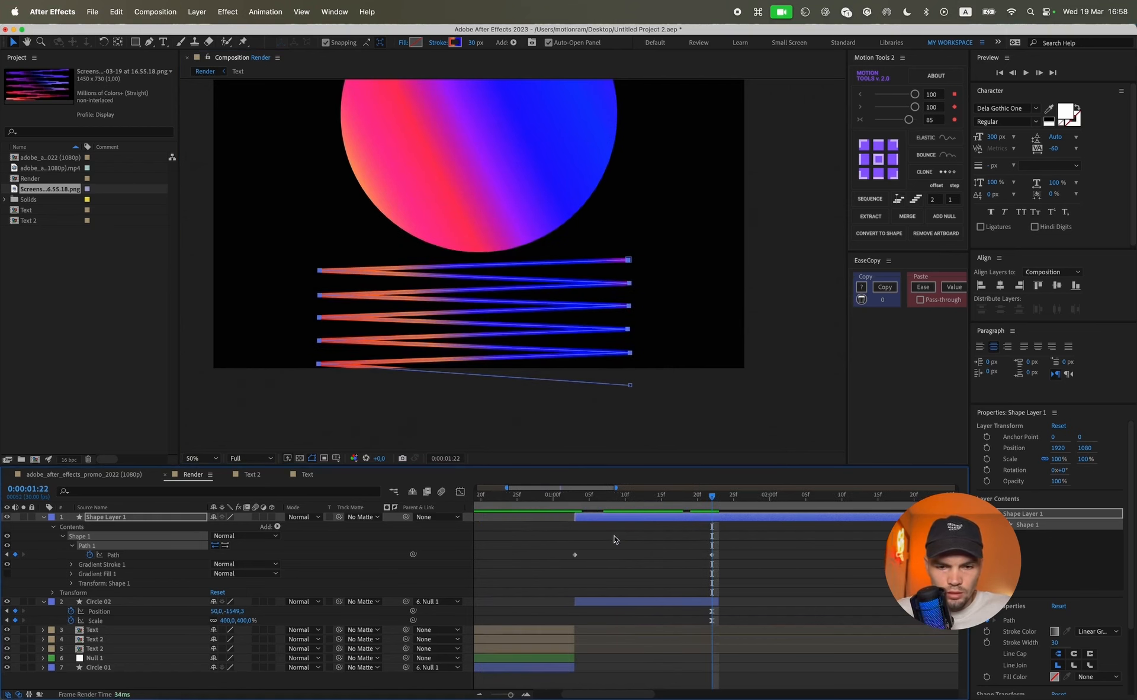
pyautogui.scroll(-5, 659, 538)
pyautogui.scroll(5, 504, 557)
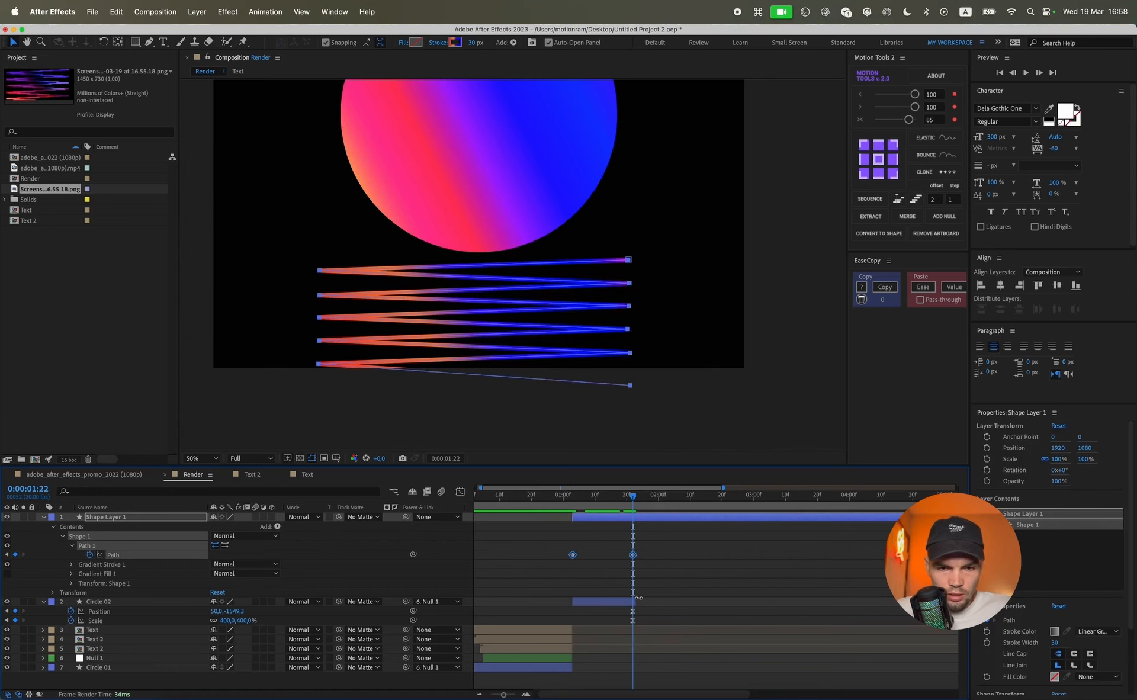
pyautogui.moveTo(638, 597); pyautogui.dragTo(456, 633)
pyautogui.click(460, 491)
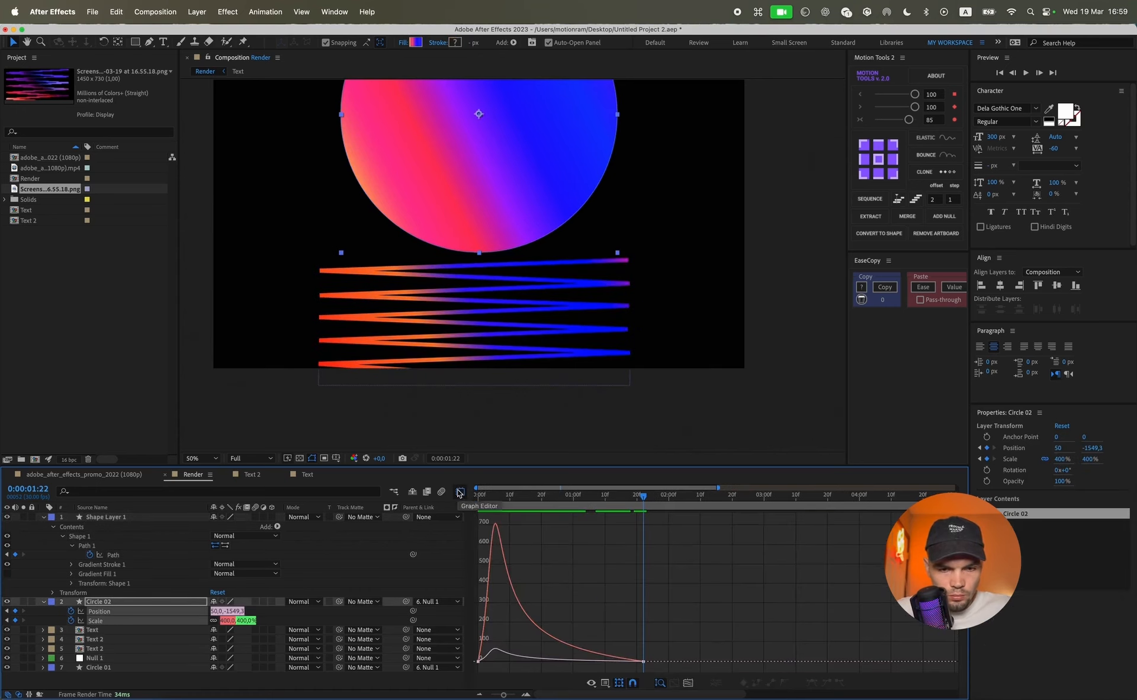
# - Ease both Path keyframes of Shape Layer 1 with Motion Tools at 85 and scrub through the movement
pyautogui.click(460, 492)
pyautogui.moveTo(553, 540); pyautogui.dragTo(667, 564)
pyautogui.click(909, 120)
pyautogui.click(661, 549)
pyautogui.moveTo(627, 496); pyautogui.dragTo(605, 502)
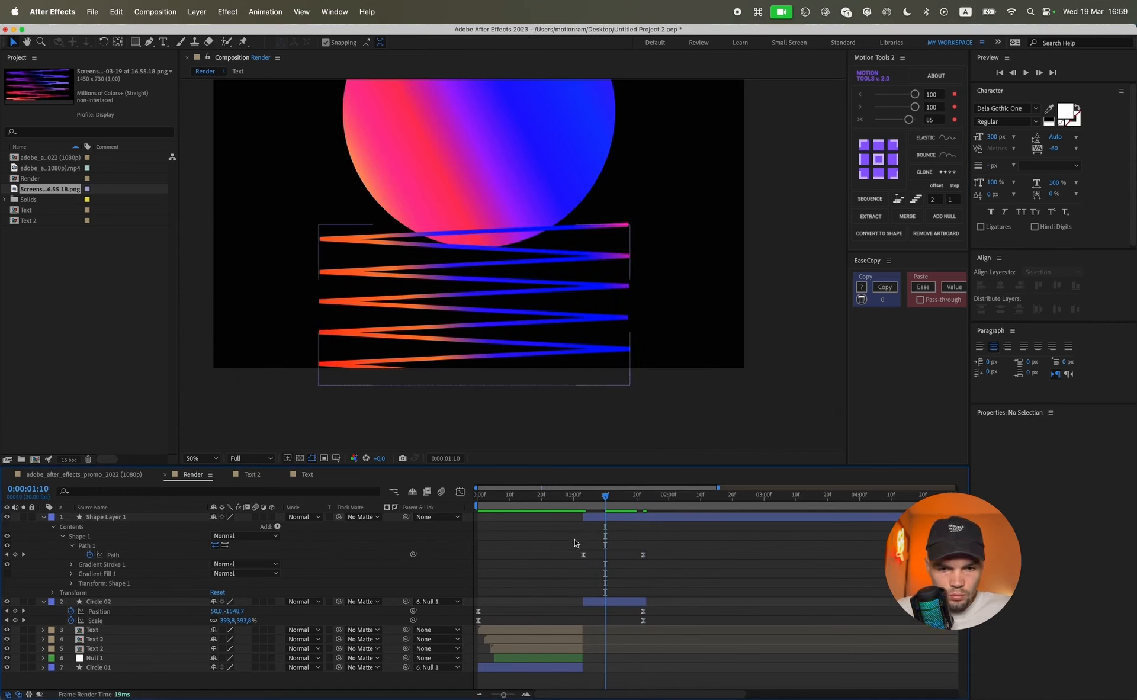
# - Move the first Path keyframe to 0:00:00:00 and apply Circle 02's easing to both Path keyframes with EaseCopy
pyautogui.press('Home')
pyautogui.moveTo(583, 557); pyautogui.dragTo(478, 556)
pyautogui.moveTo(658, 617); pyautogui.dragTo(471, 609)
pyautogui.click(884, 286)
pyautogui.moveTo(666, 542); pyautogui.dragTo(435, 583)
pyautogui.click(925, 287)
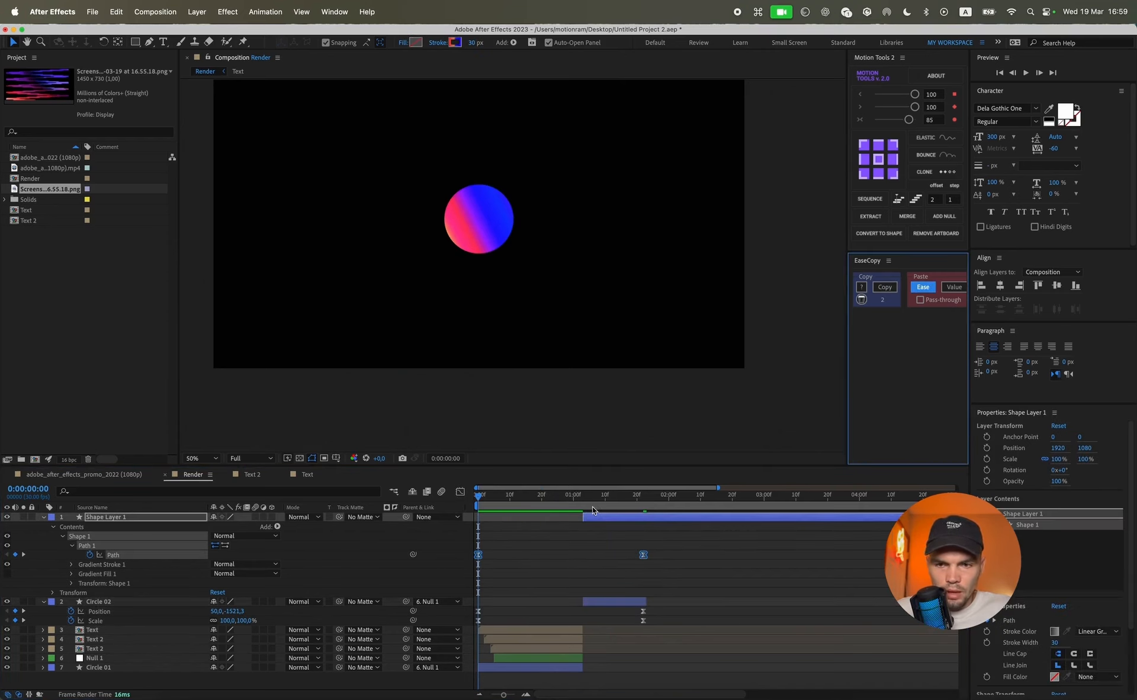
# - Extend the start of Shape Layer 1 back to 0:00:00:00
pyautogui.moveTo(556, 500); pyautogui.dragTo(583, 501)
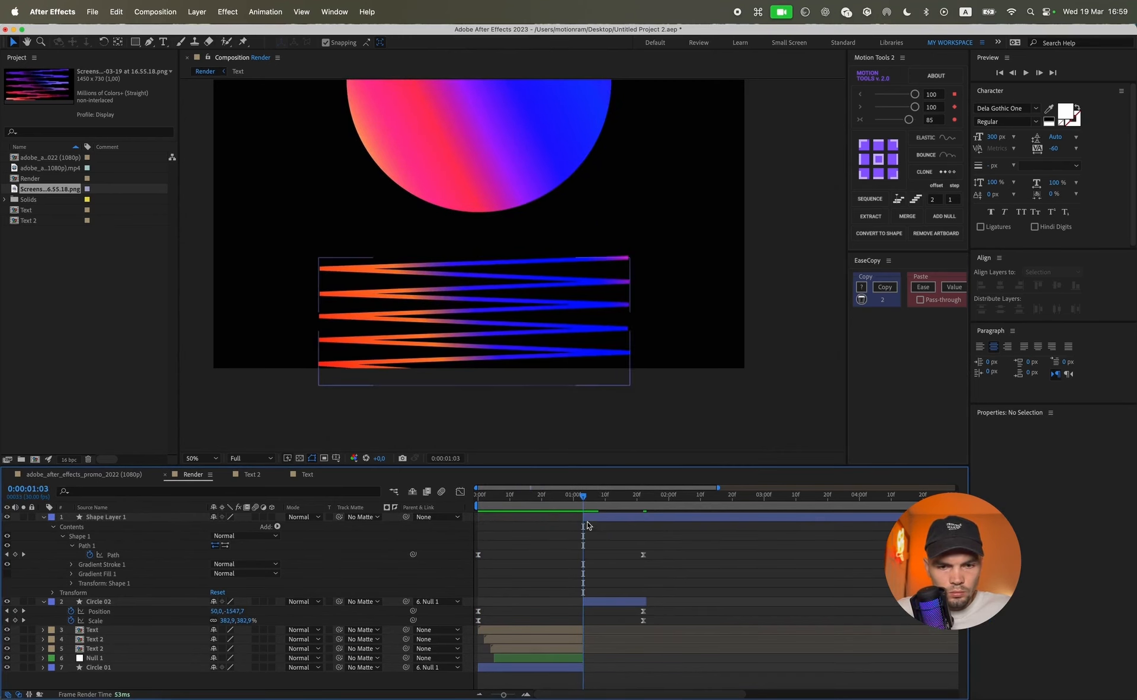
pyautogui.click(588, 525)
pyautogui.click(477, 502)
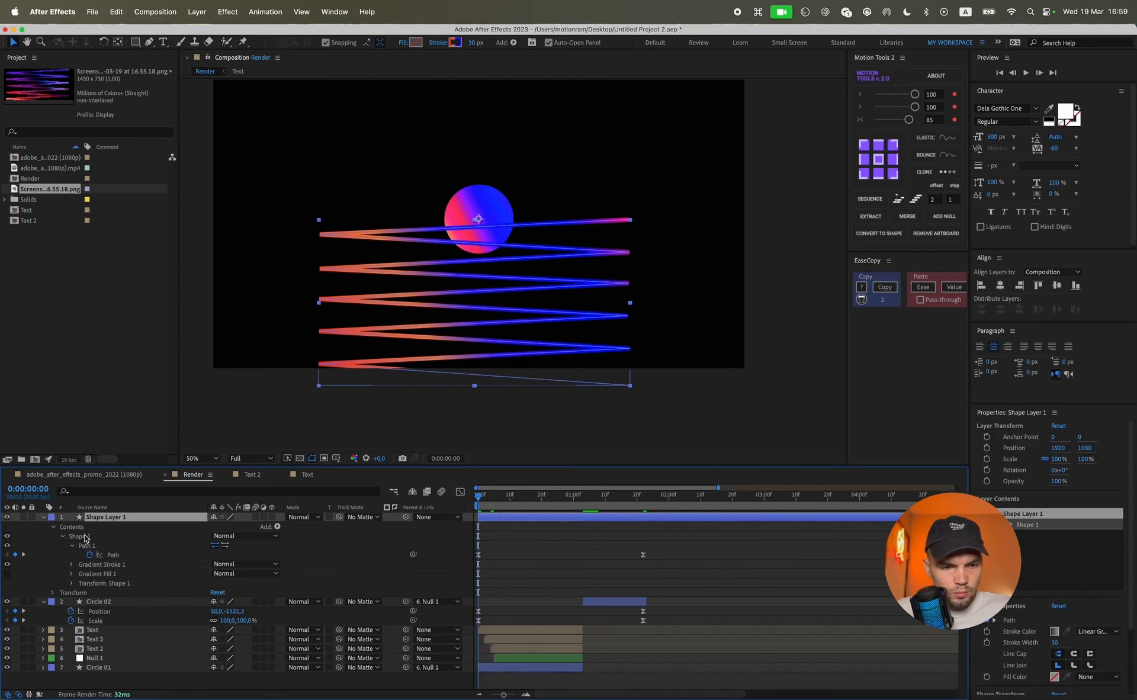
# - Stretch the zigzag path upward at its first keyframe, 0:00:00:00, and preview the animation
pyautogui.click(114, 555)
pyautogui.press('super+t')
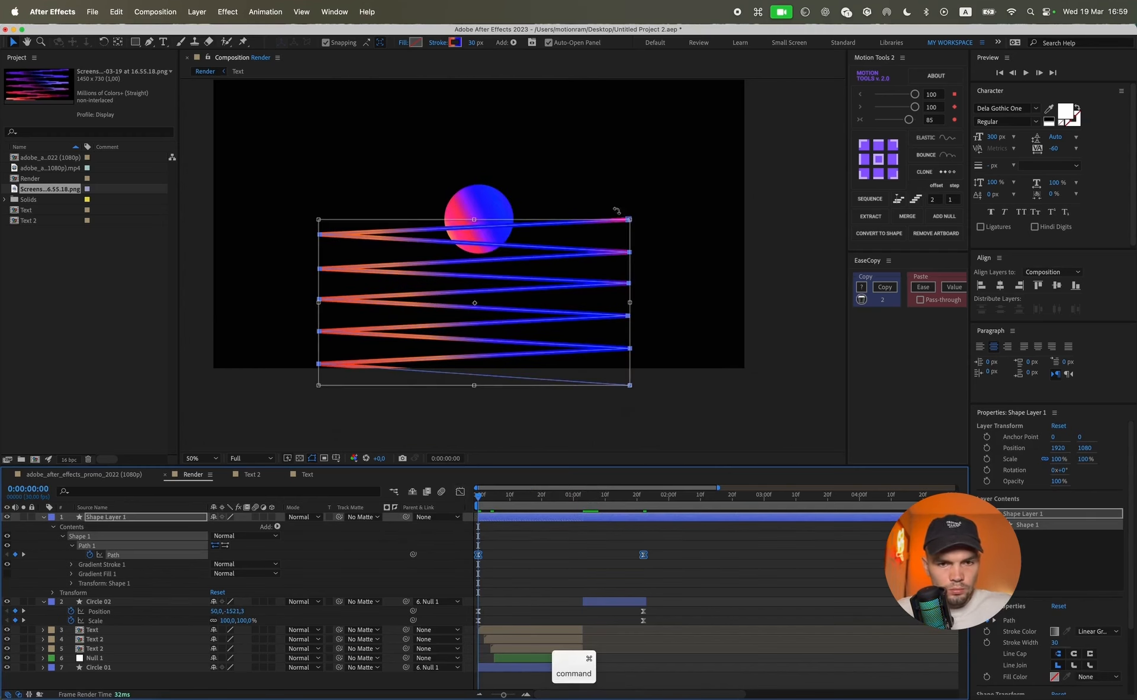
pyautogui.scroll(5, 455, 313)
pyautogui.moveTo(455, 313); pyautogui.dragTo(454, 176)
pyautogui.click(460, 492)
pyautogui.click(460, 491)
pyautogui.moveTo(527, 360); pyautogui.dragTo(545, 278)
pyautogui.click(521, 543)
pyautogui.moveTo(491, 502); pyautogui.dragTo(561, 509)
pyautogui.press('space')
pyautogui.press('space')
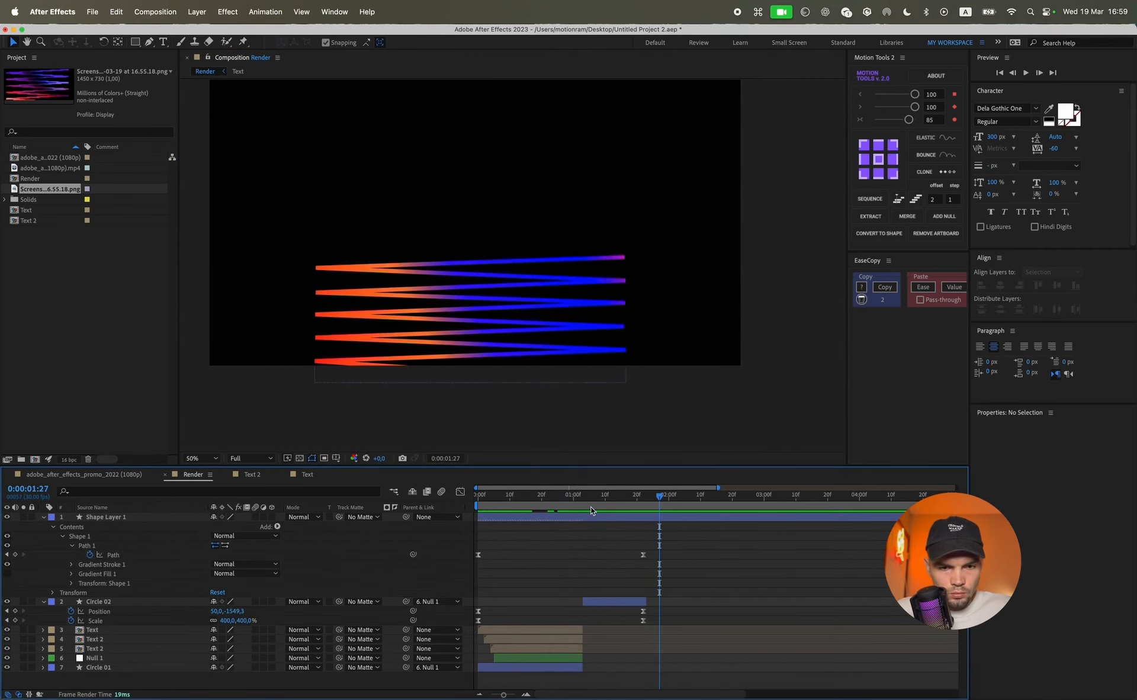
# - Trim Shape Layer 1 again so it starts at 0:00:01:03, together with Circle 02
pyautogui.click(587, 508)
pyautogui.moveTo(585, 508); pyautogui.dragTo(583, 509)
pyautogui.click(583, 518)
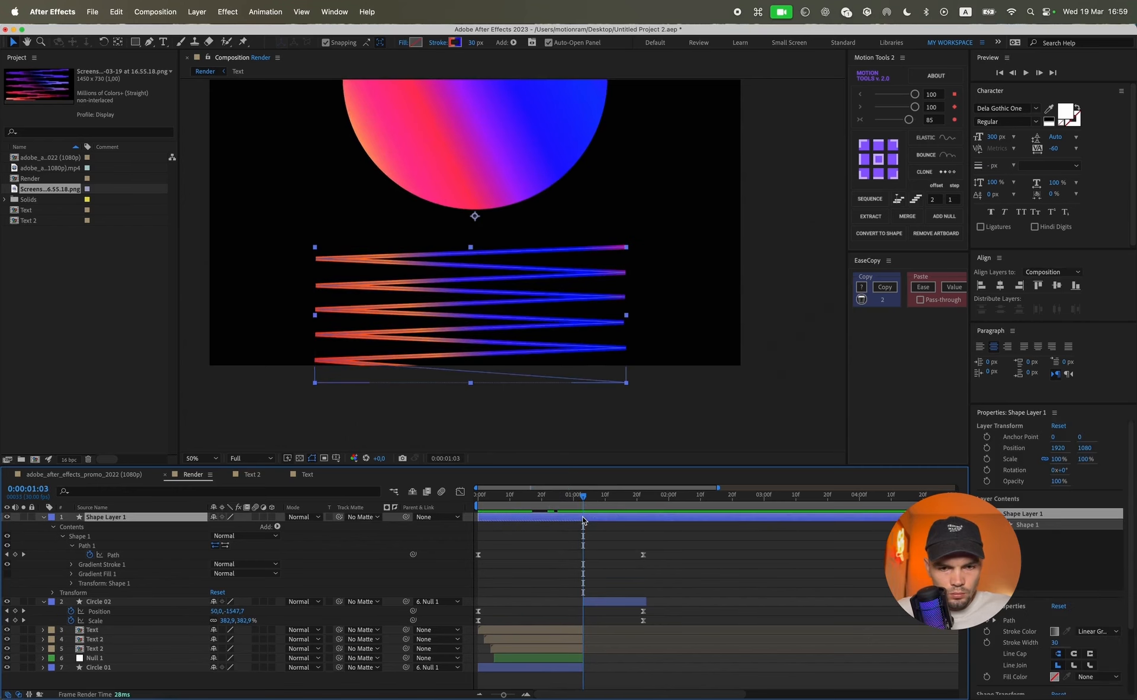
pyautogui.hotkey('alt', '[')
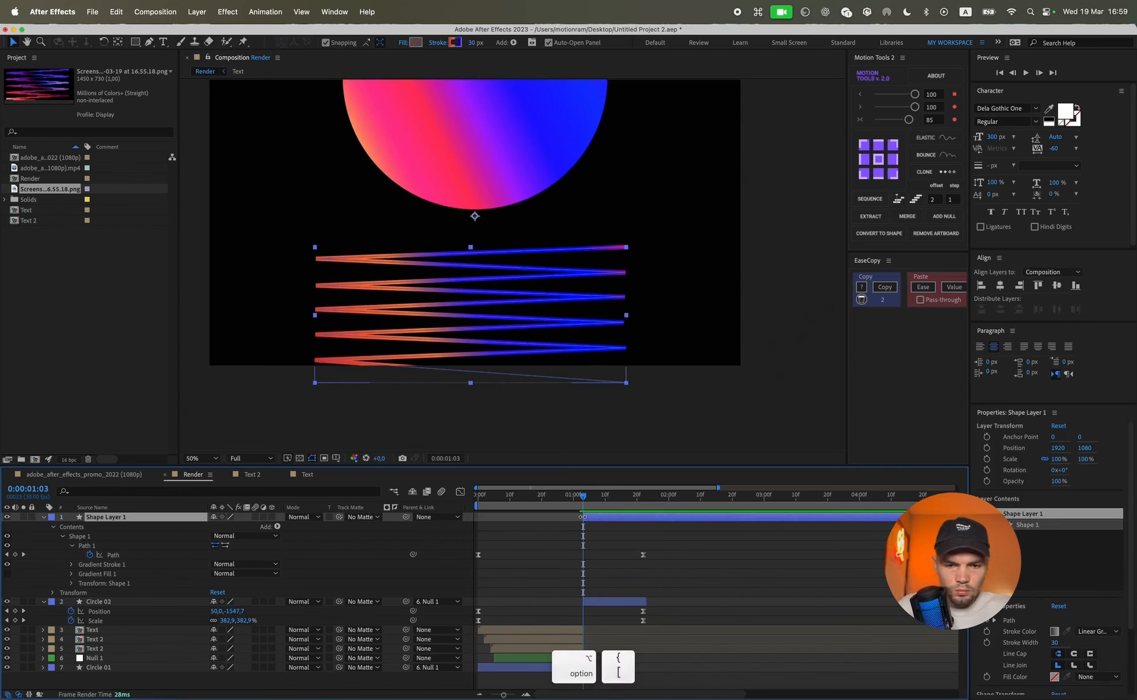
# - Reshape the zigzag's Path speed curve by shortening the ending ease handle and slightly lengthening the starting one, and preview it
pyautogui.moveTo(666, 547); pyautogui.dragTo(462, 576)
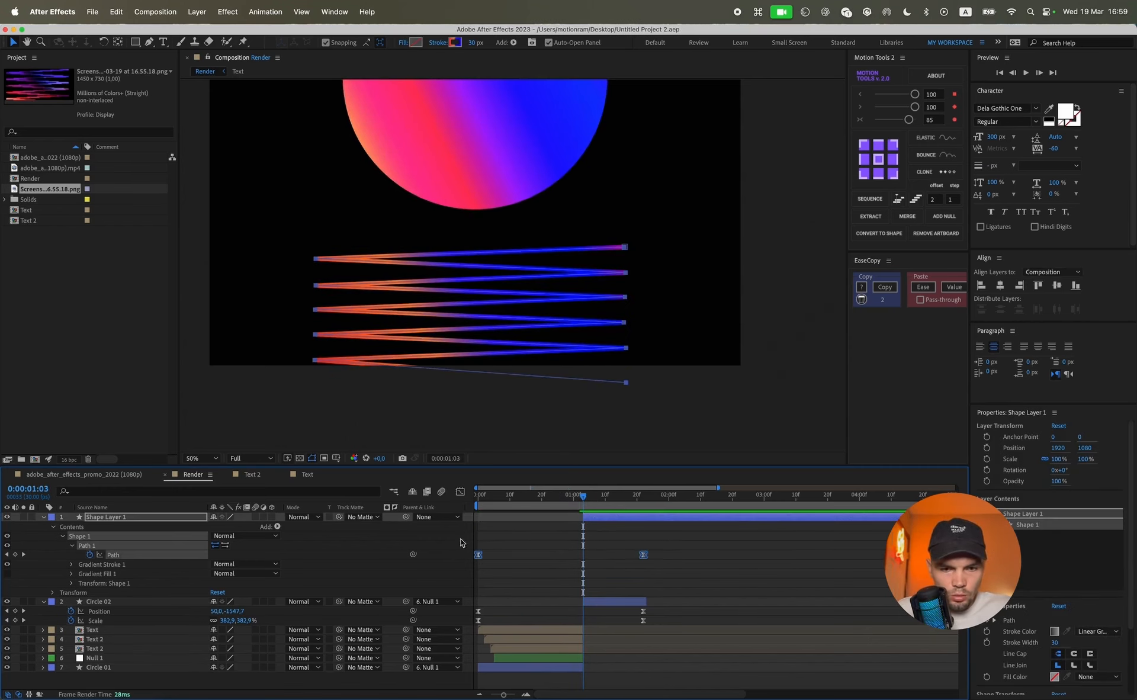
pyautogui.click(460, 492)
pyautogui.moveTo(692, 649); pyautogui.dragTo(474, 669)
pyautogui.moveTo(561, 664)
pyautogui.mouseDown()
pyautogui.moveTo(586, 663)
pyautogui.moveTo(576, 661)
pyautogui.mouseUp()
pyautogui.moveTo(493, 664); pyautogui.dragTo(498, 662)
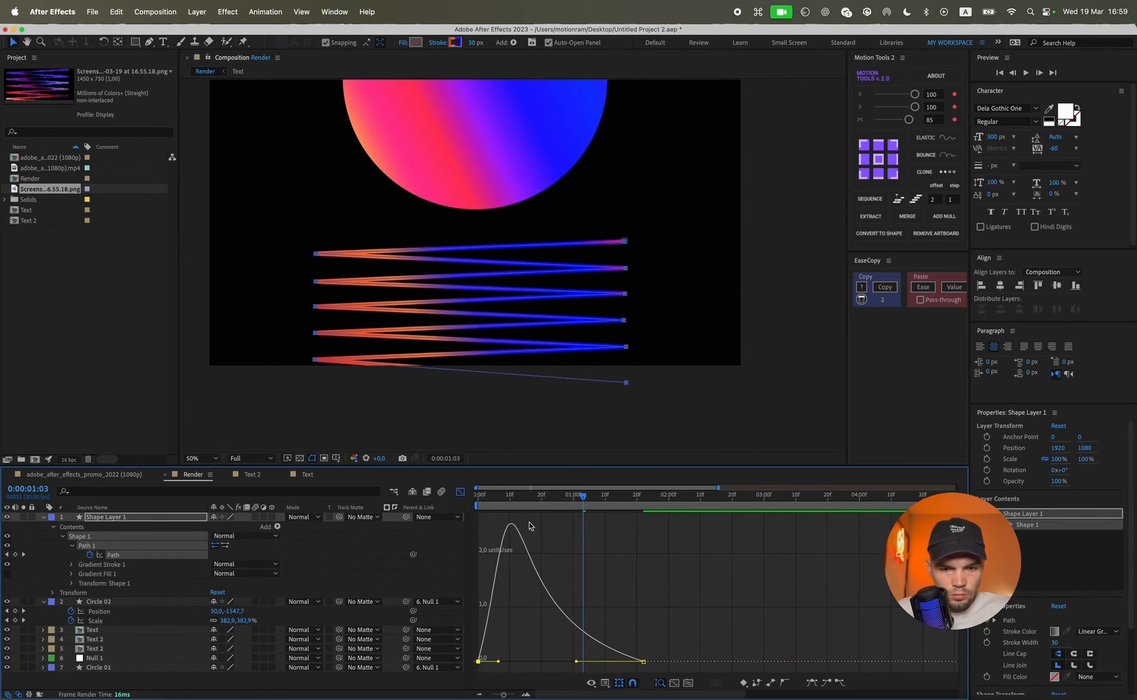
pyautogui.moveTo(510, 490); pyautogui.dragTo(483, 497)
pyautogui.press('space')
pyautogui.press('space')
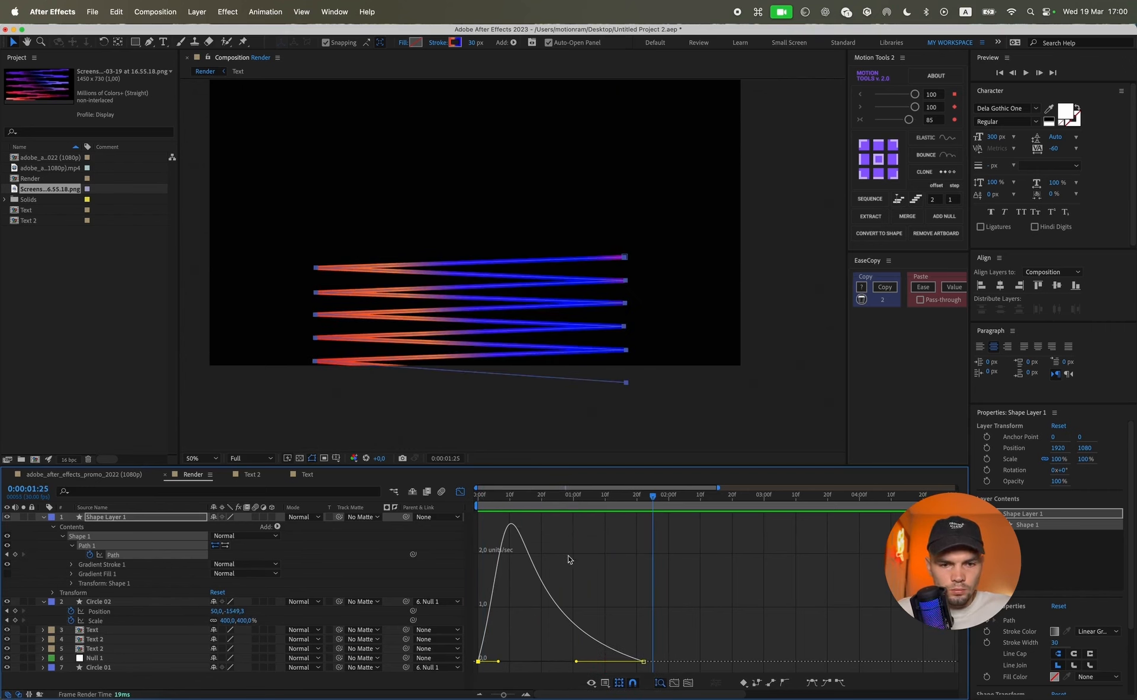
# - Lengthen the ending ease handle of the Path speed curve slightly and play the animation again
pyautogui.moveTo(575, 662); pyautogui.dragTo(571, 661)
pyautogui.moveTo(514, 501); pyautogui.dragTo(500, 501)
pyautogui.press('space')
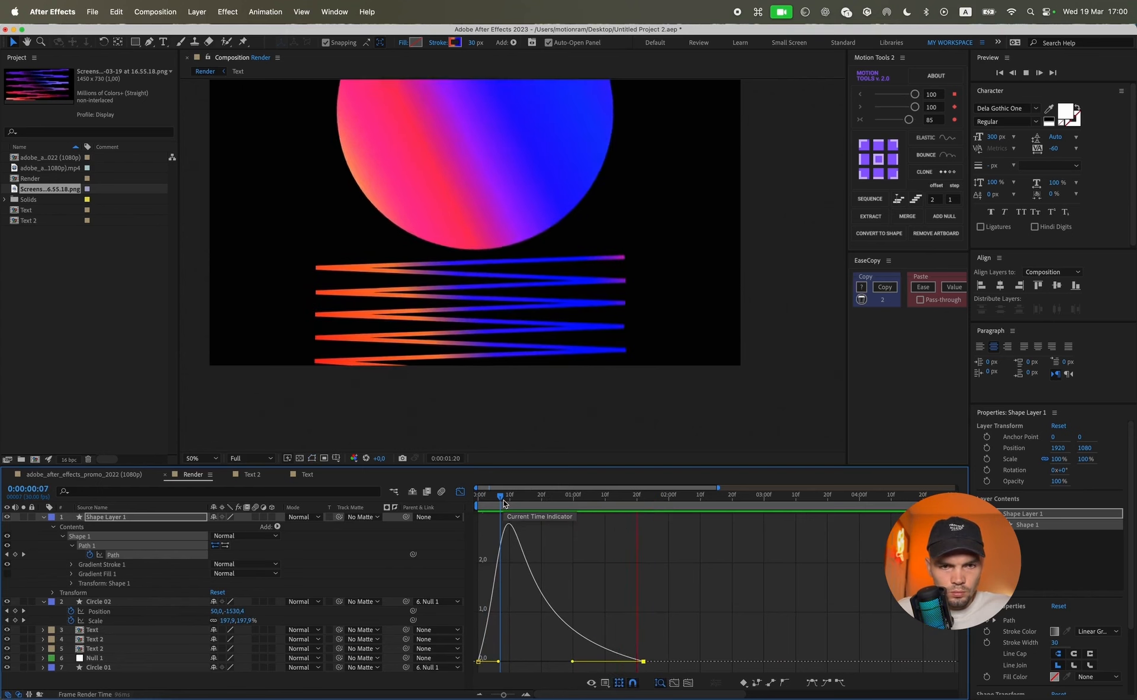
pyautogui.press('space')
# - Ease the zigzag's Path keyframes with Motion Tools at 86 and move the first one to about frame 17
pyautogui.click(459, 490)
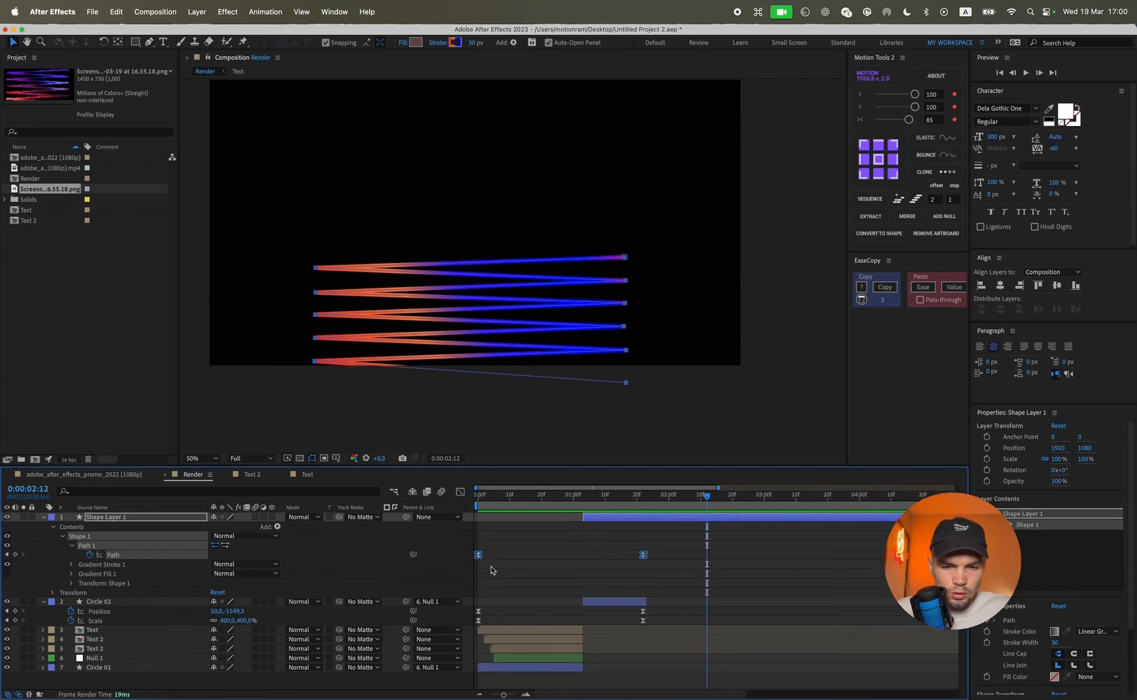
pyautogui.click(911, 120)
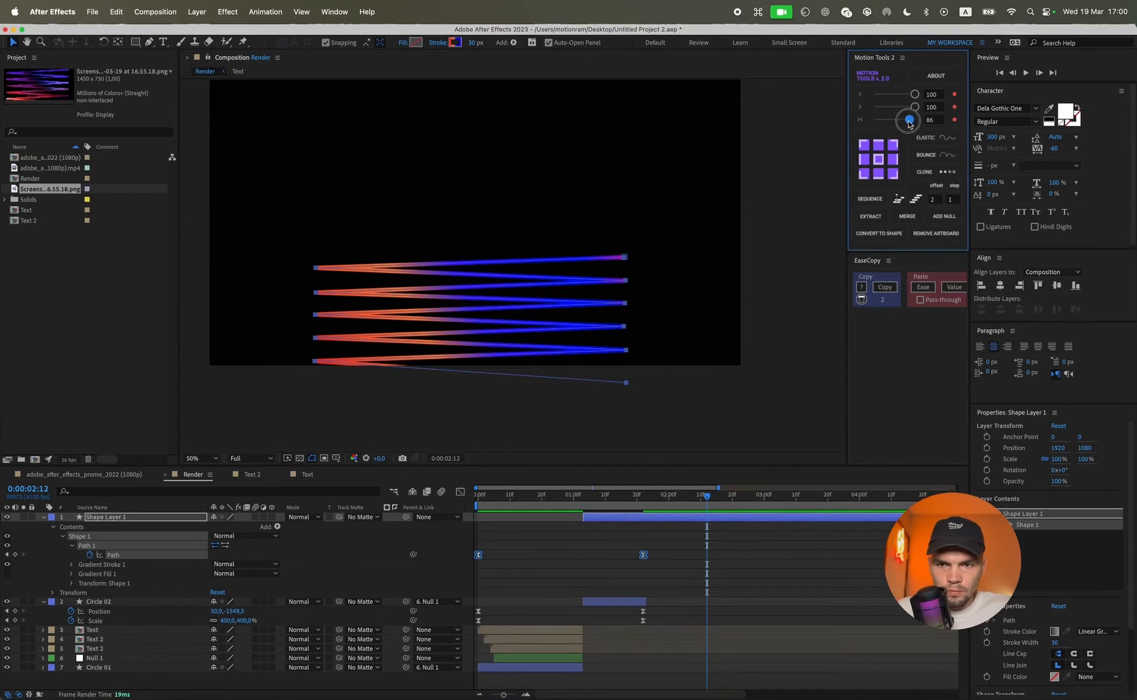
pyautogui.moveTo(477, 554); pyautogui.dragTo(532, 555)
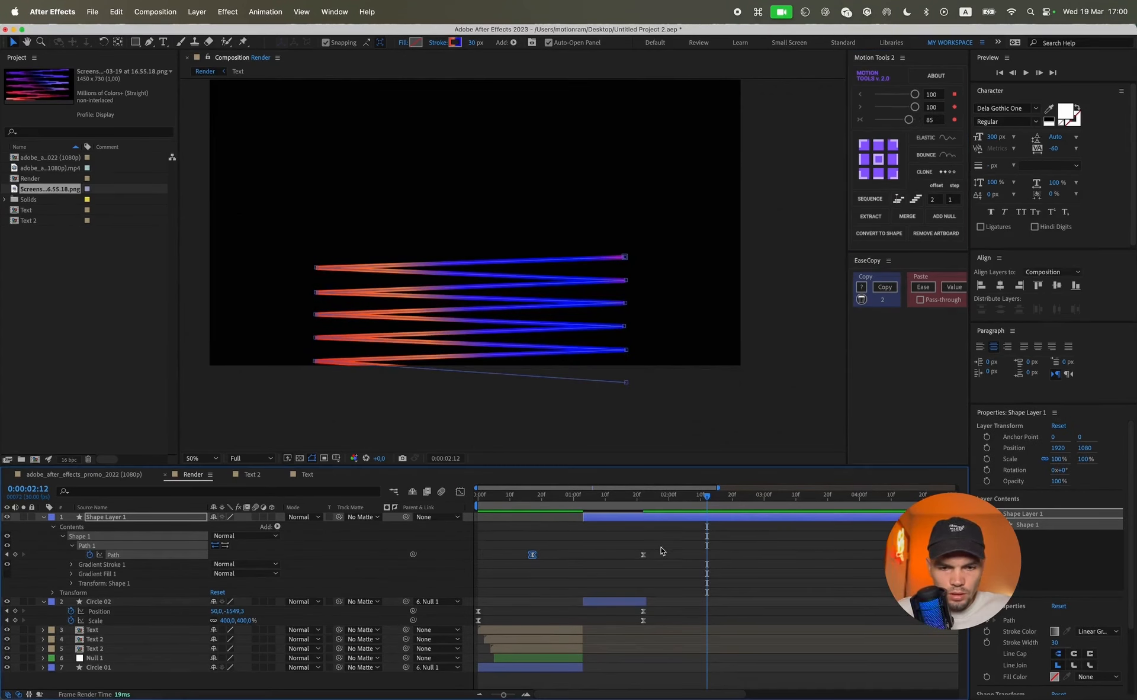
# - Move the zigzag's ending Path keyframe to 0:00:01:16 and preview the animation
pyautogui.moveTo(643, 555); pyautogui.dragTo(631, 555)
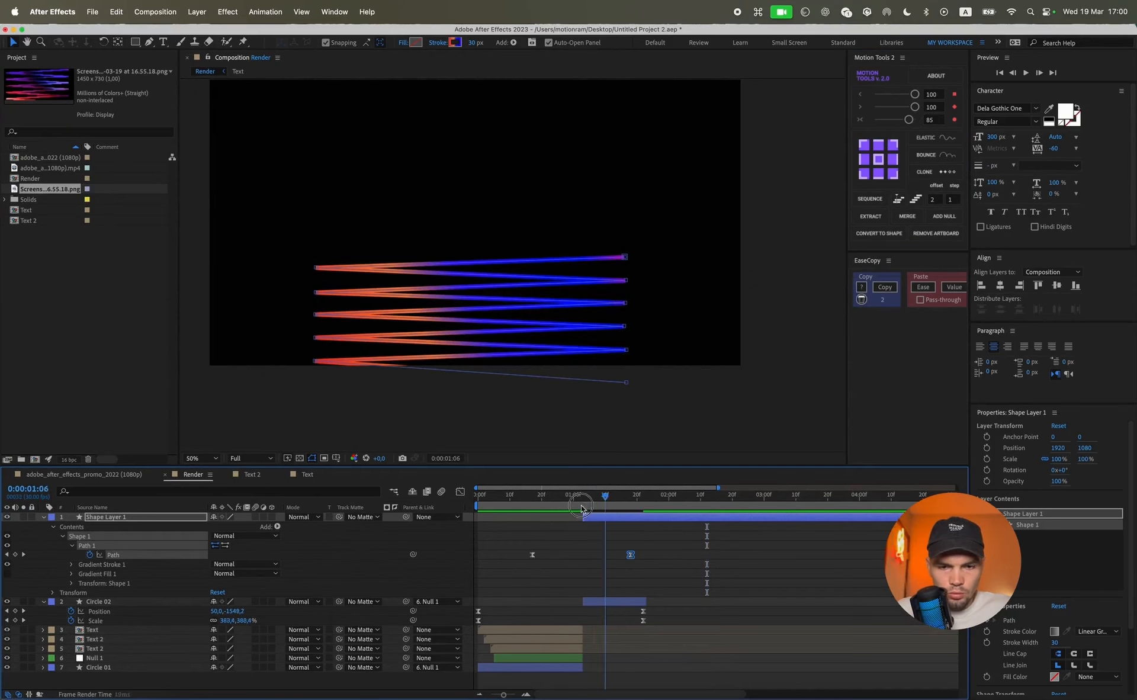
pyautogui.press('space')
pyautogui.press('space')
pyautogui.click(628, 556)
pyautogui.moveTo(628, 556); pyautogui.dragTo(625, 556)
pyautogui.moveTo(613, 503); pyautogui.dragTo(534, 502)
pyautogui.press('space')
pyautogui.press('space')
pyautogui.press('space')
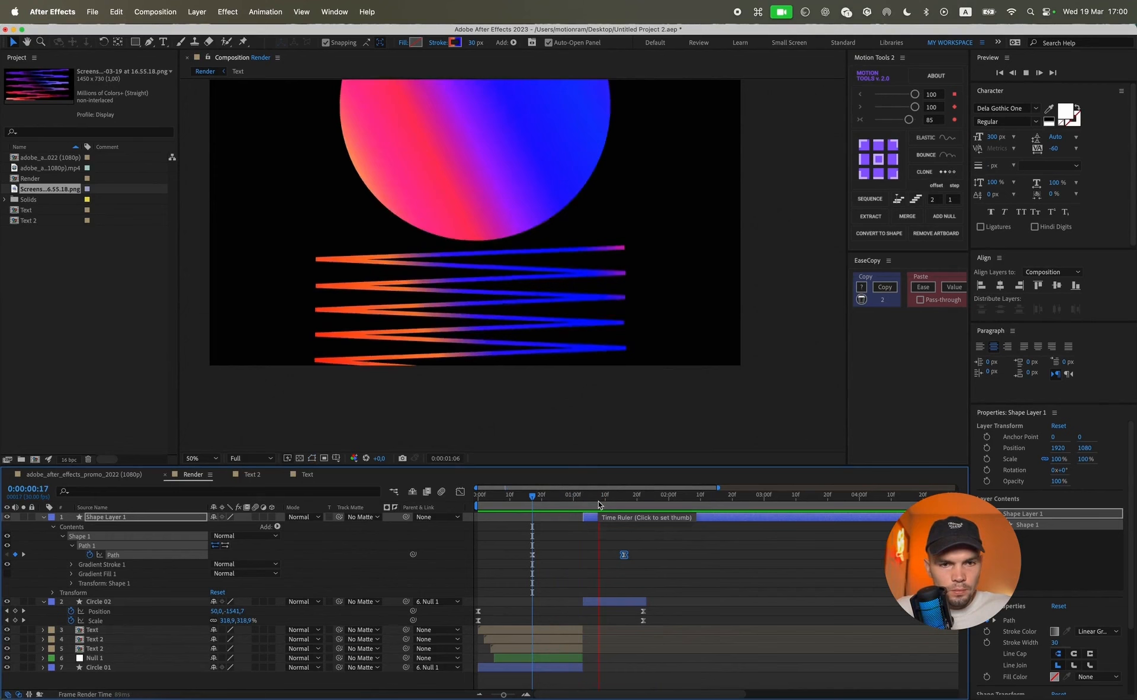
pyautogui.press('space')
# - Extend the end of the Circle 02 layer to about 0:00:03:18
pyautogui.click(628, 502)
pyautogui.moveTo(627, 502); pyautogui.dragTo(634, 505)
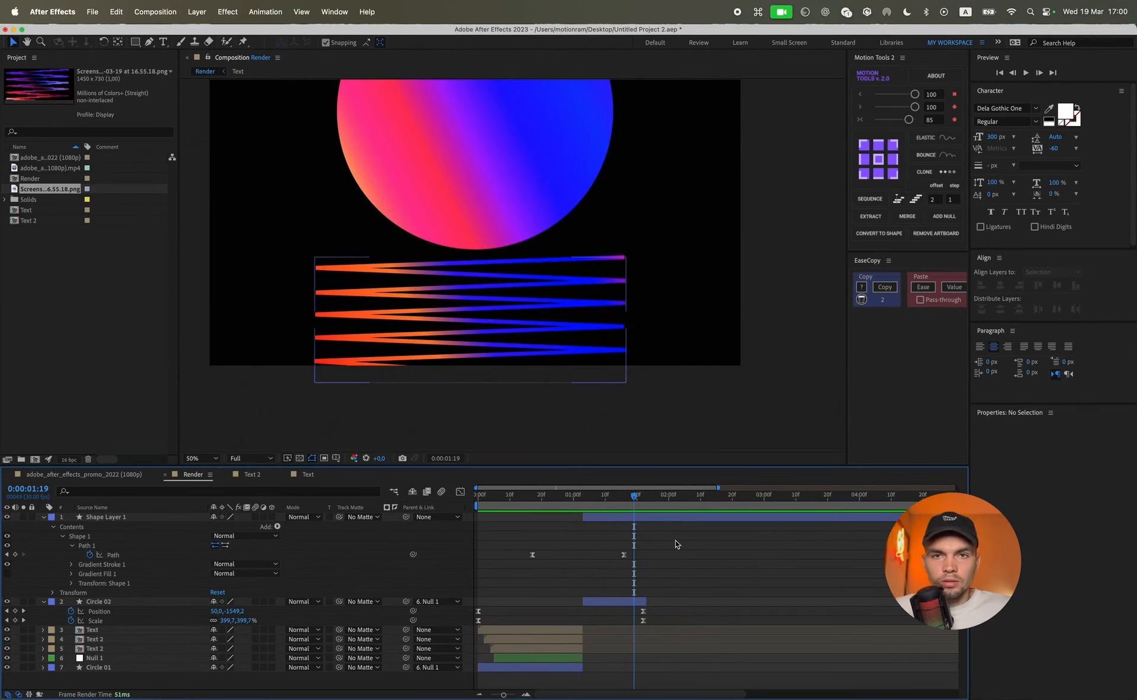
pyautogui.click(648, 602)
pyautogui.moveTo(650, 601); pyautogui.dragTo(821, 601)
# - Add a third Path keyframe for Shape Layer 1 at 0:00:02:16
pyautogui.moveTo(633, 500); pyautogui.dragTo(622, 499)
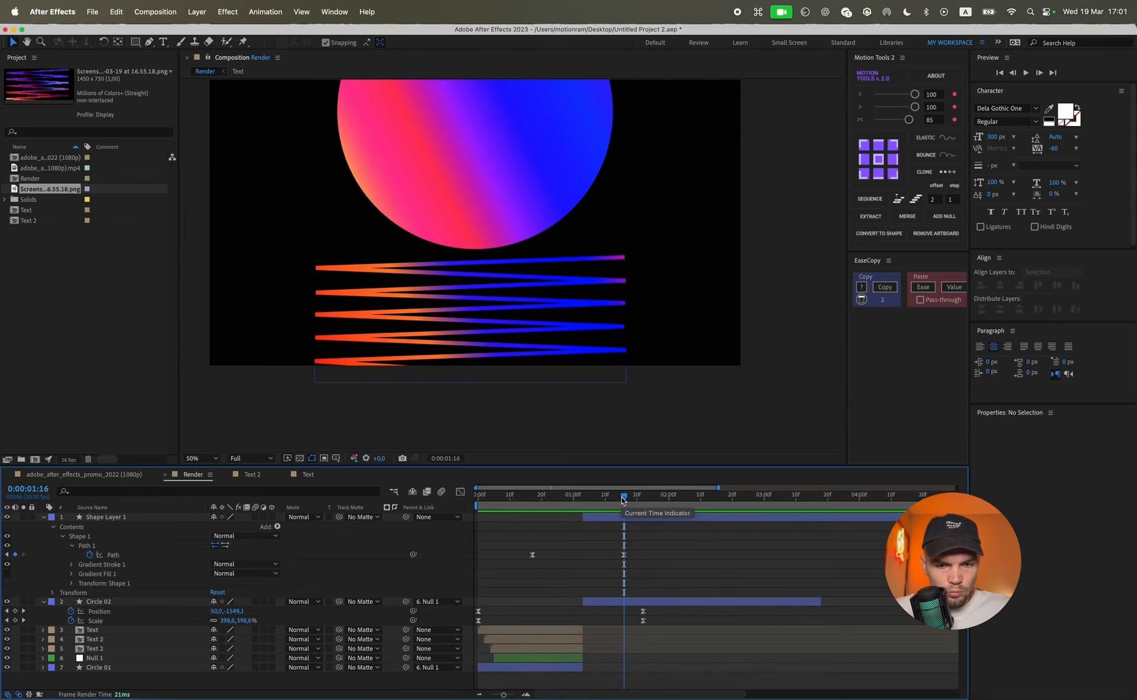
pyautogui.press('shift+super+Right')
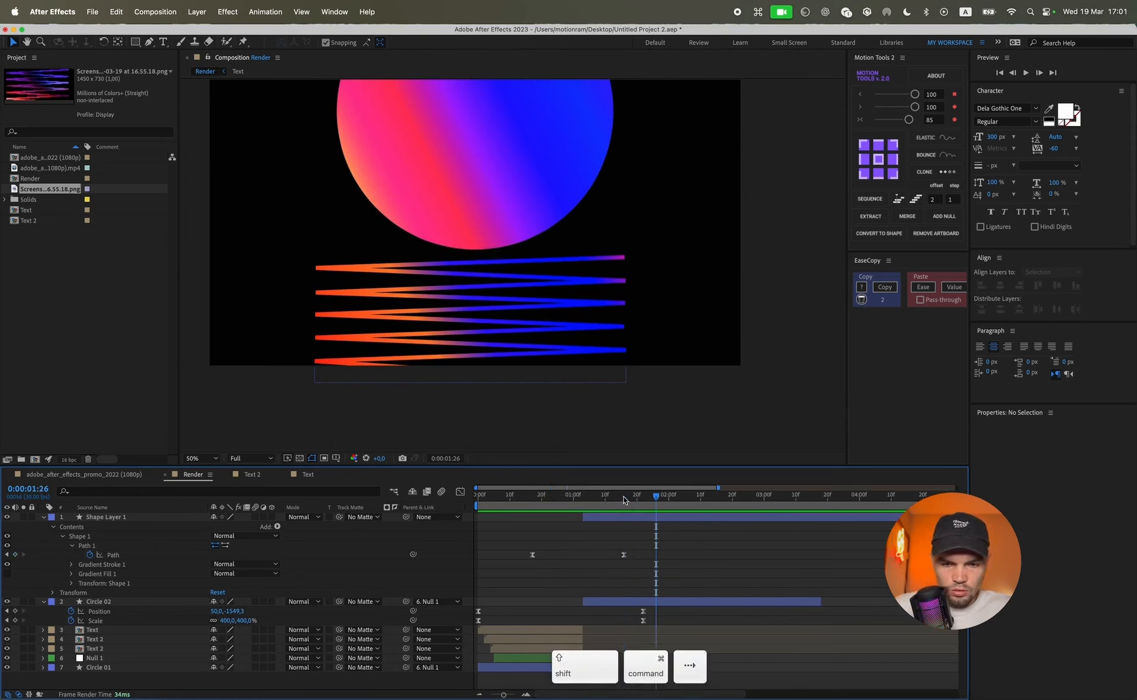
pyautogui.press('shift+super+Right')
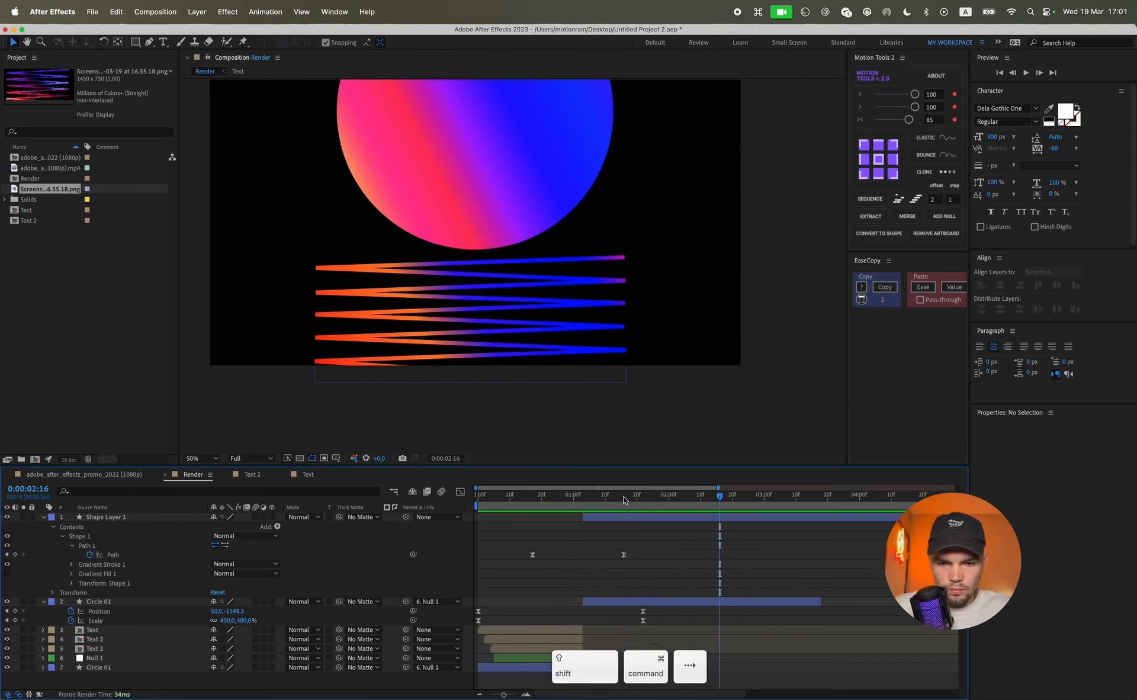
pyautogui.click(16, 554)
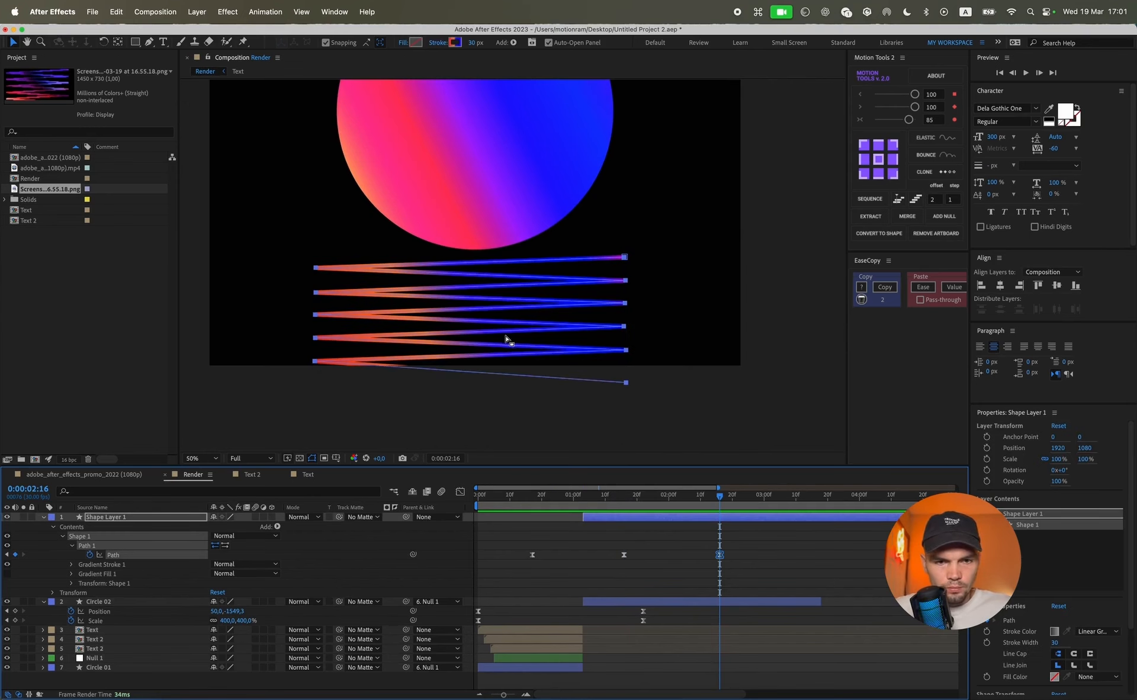
# - Stretch the whole zigzag path upward to roughly twice its height with free transform, keeping its lower edge in place
pyautogui.moveTo(506, 338); pyautogui.dragTo(507, 371)
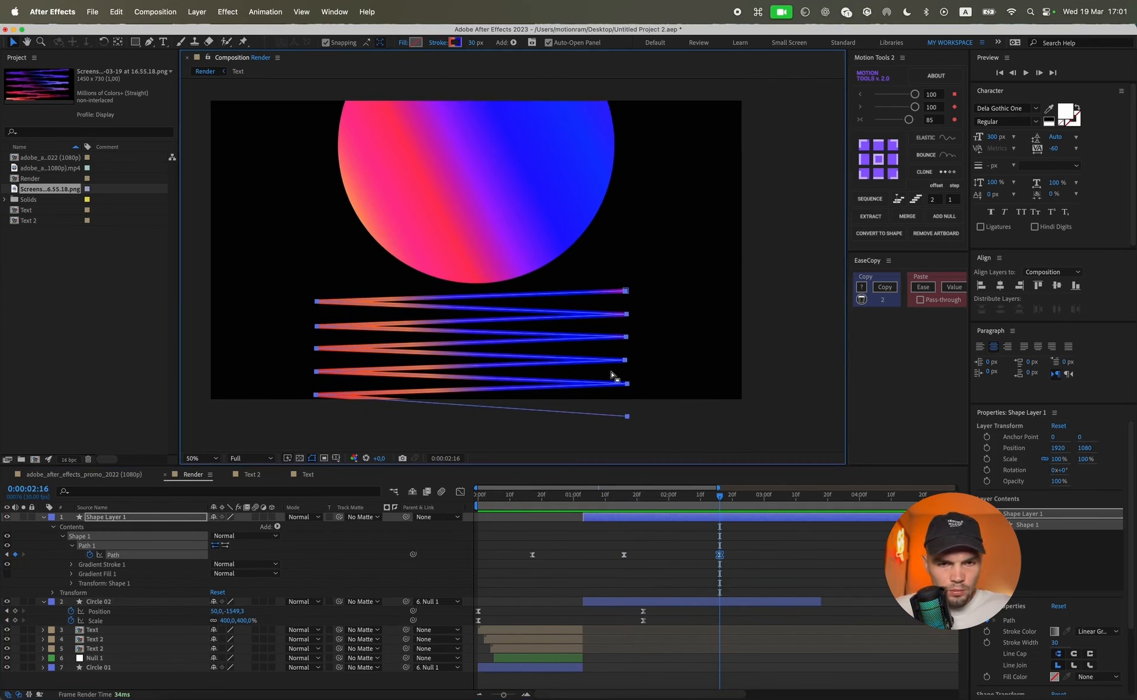
pyautogui.moveTo(666, 256); pyautogui.dragTo(254, 419)
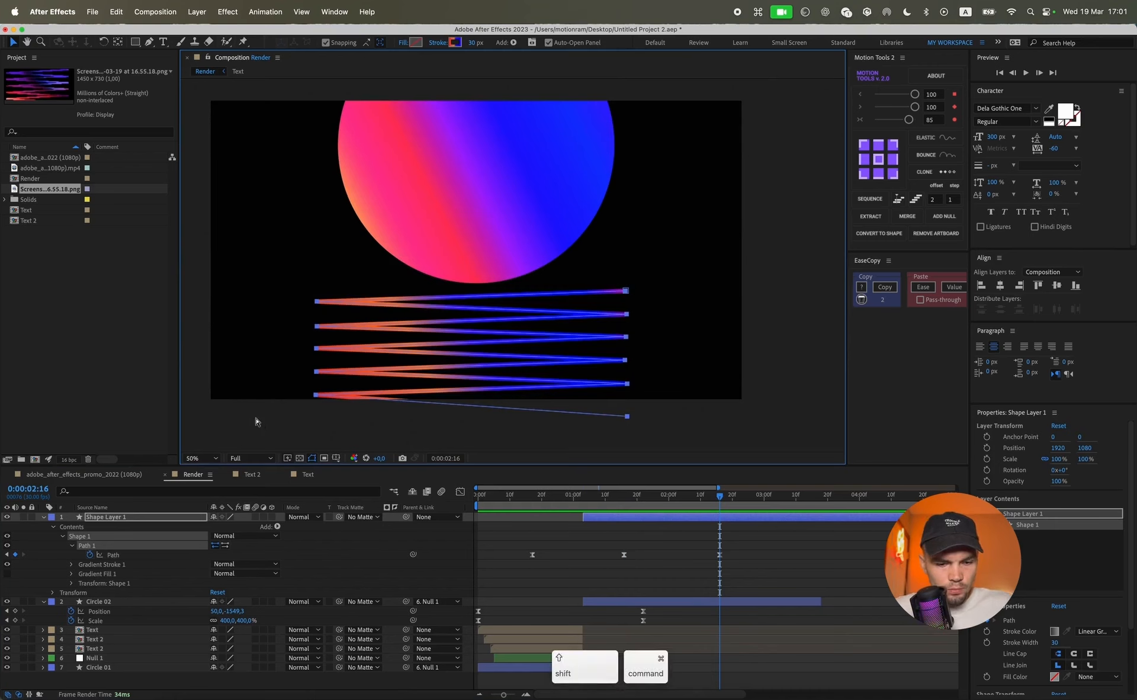
pyautogui.press('super+t')
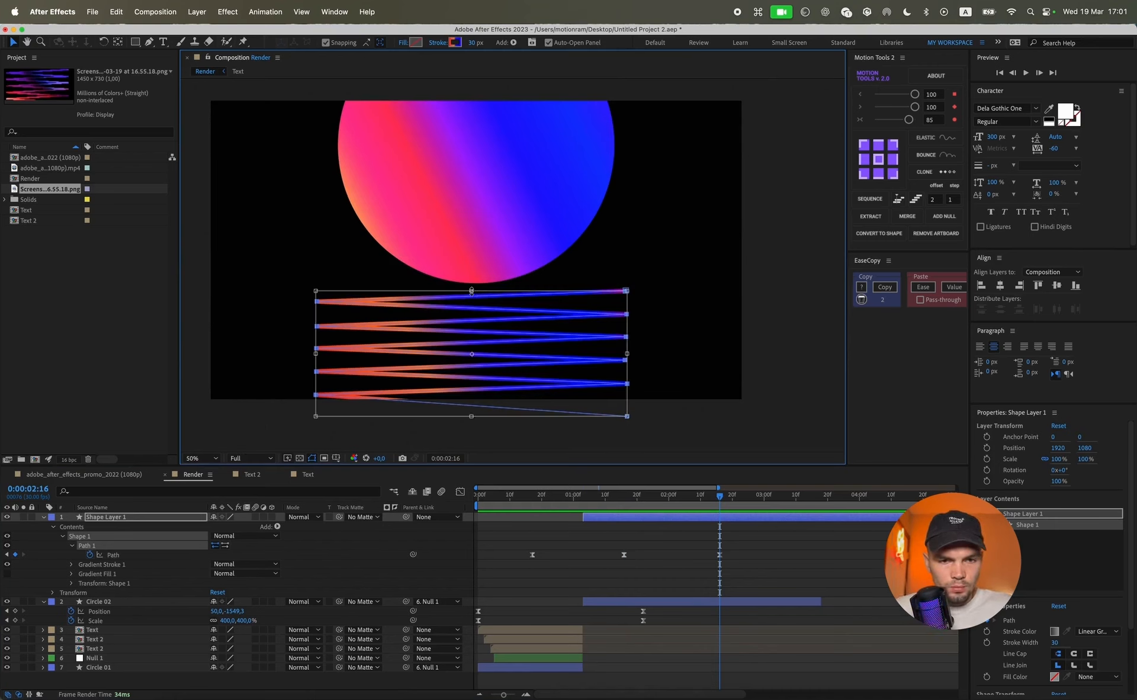
pyautogui.moveTo(471, 289); pyautogui.dragTo(476, 170)
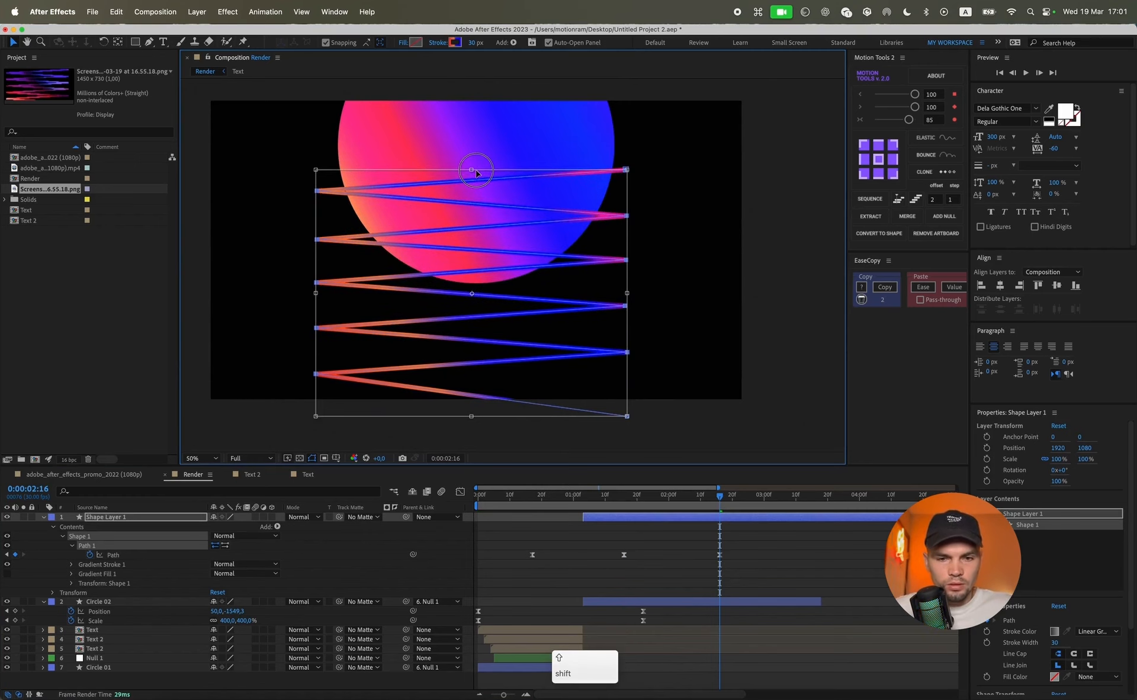
# - Try copying the ease of the first two Path keyframes onto the last two with EaseCopy, and undo it
pyautogui.moveTo(746, 547); pyautogui.dragTo(491, 552)
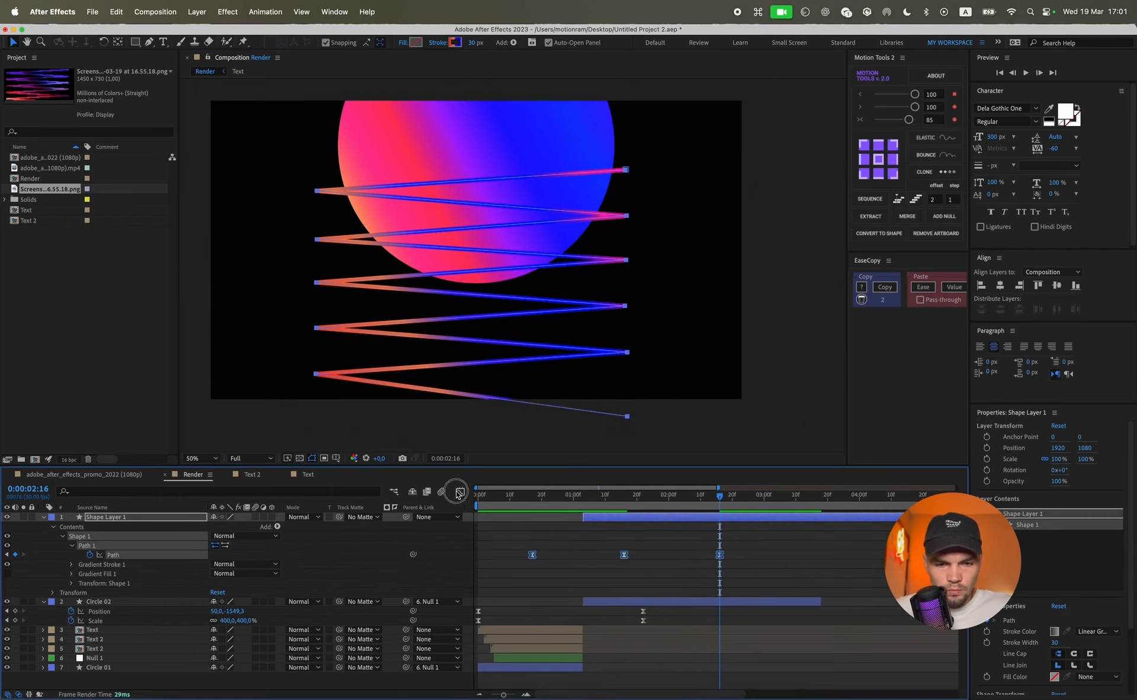
pyautogui.click(459, 492)
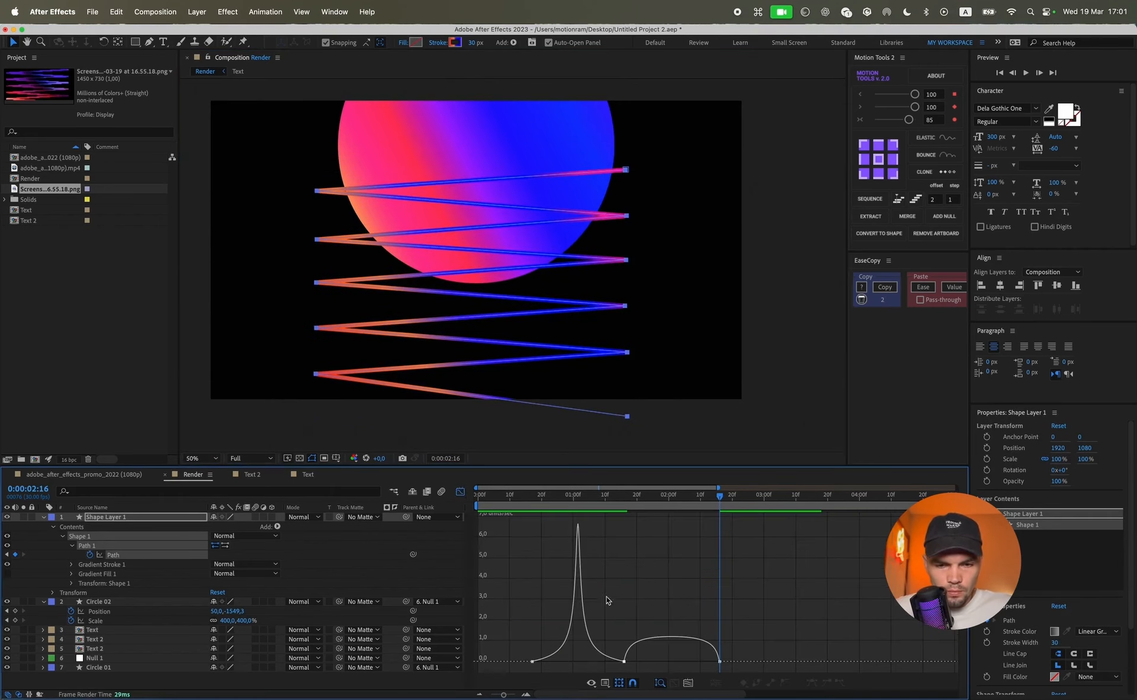
pyautogui.click(459, 492)
pyautogui.moveTo(513, 539); pyautogui.dragTo(675, 578)
pyautogui.click(882, 291)
pyautogui.moveTo(735, 546); pyautogui.dragTo(594, 574)
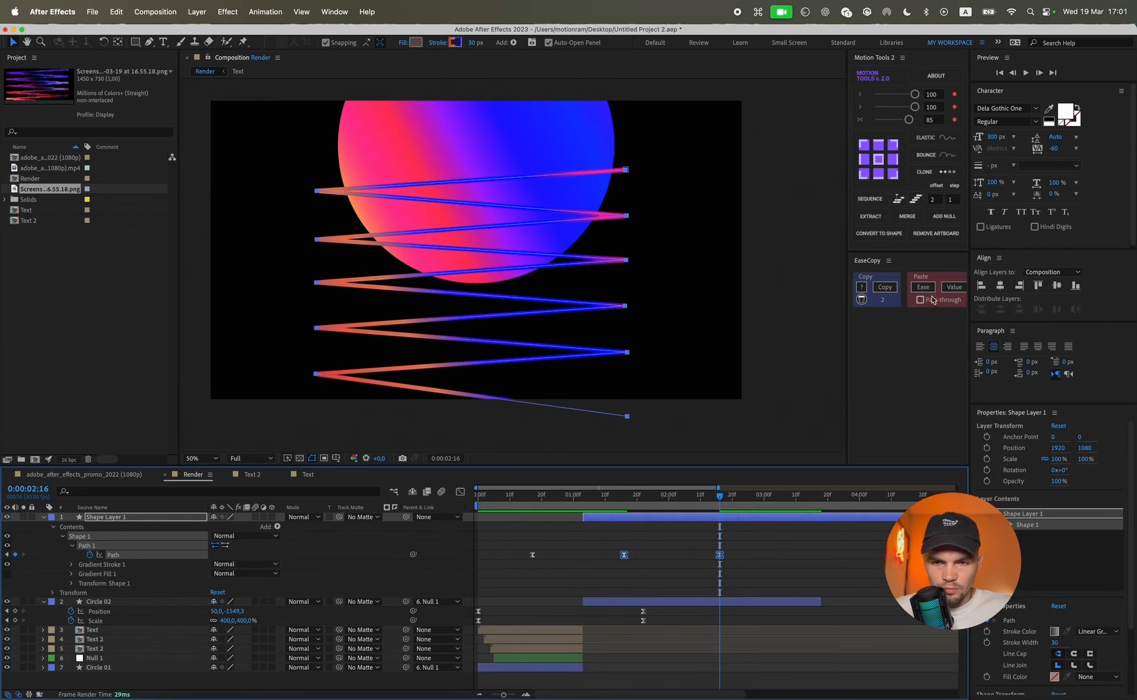
pyautogui.click(928, 290)
pyautogui.click(461, 491)
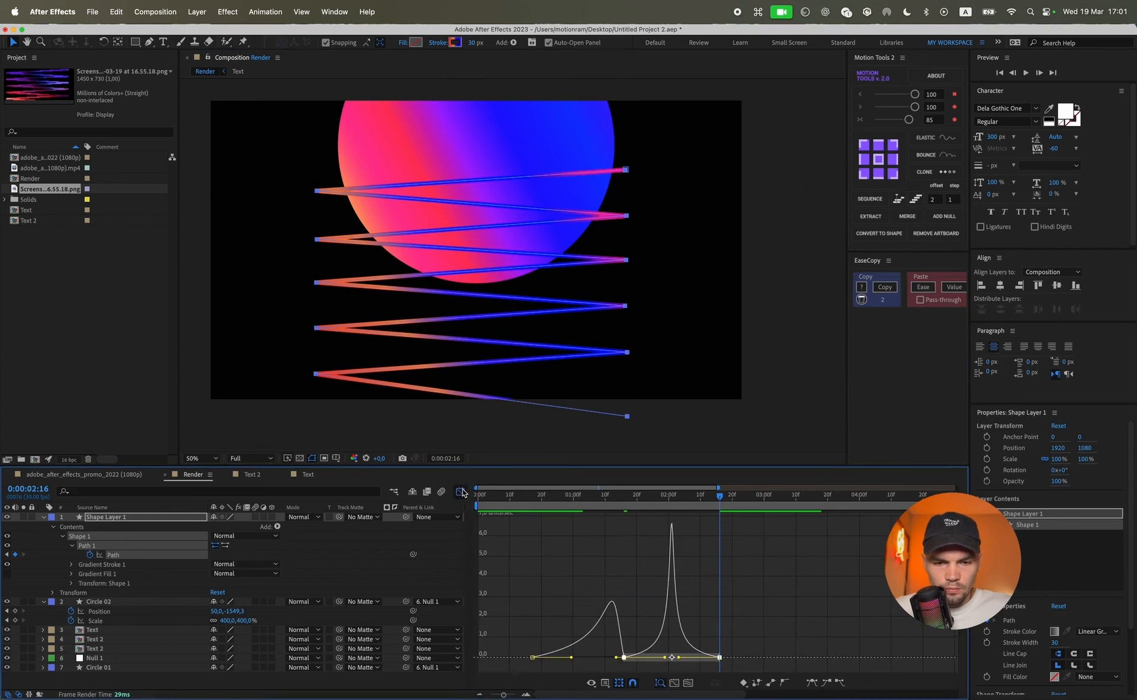
pyautogui.press('super+z')
# - Ease all three Path keyframes with Motion Tools at 85
pyautogui.moveTo(757, 639); pyautogui.dragTo(634, 668)
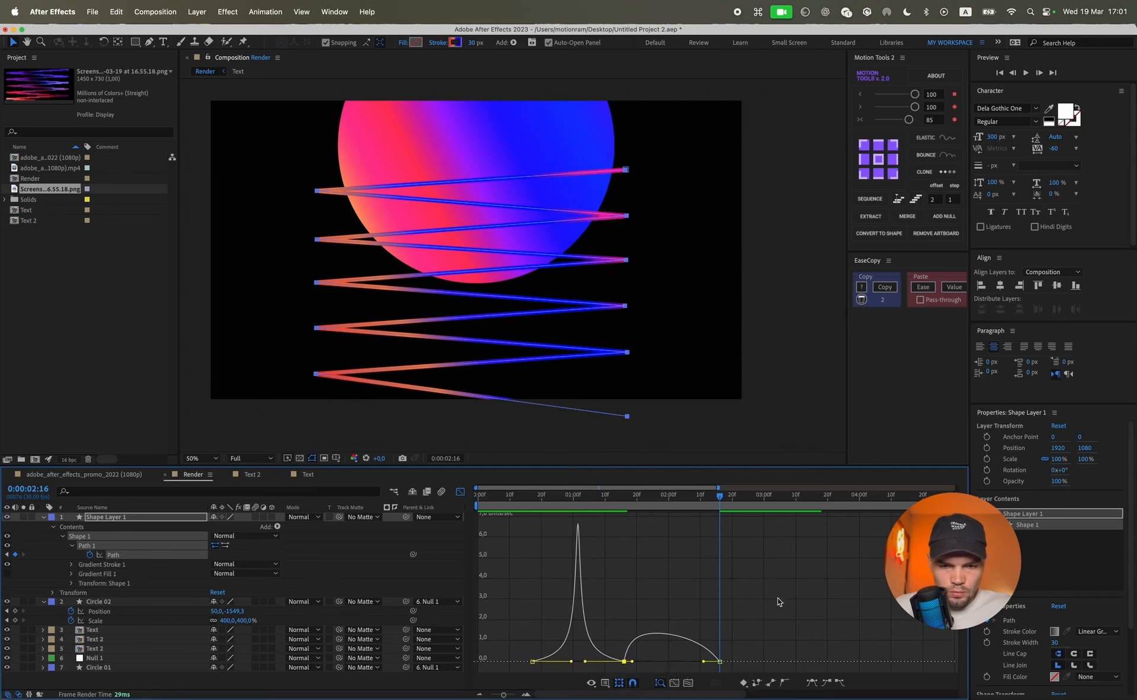
pyautogui.moveTo(781, 524); pyautogui.dragTo(494, 686)
pyautogui.click(910, 123)
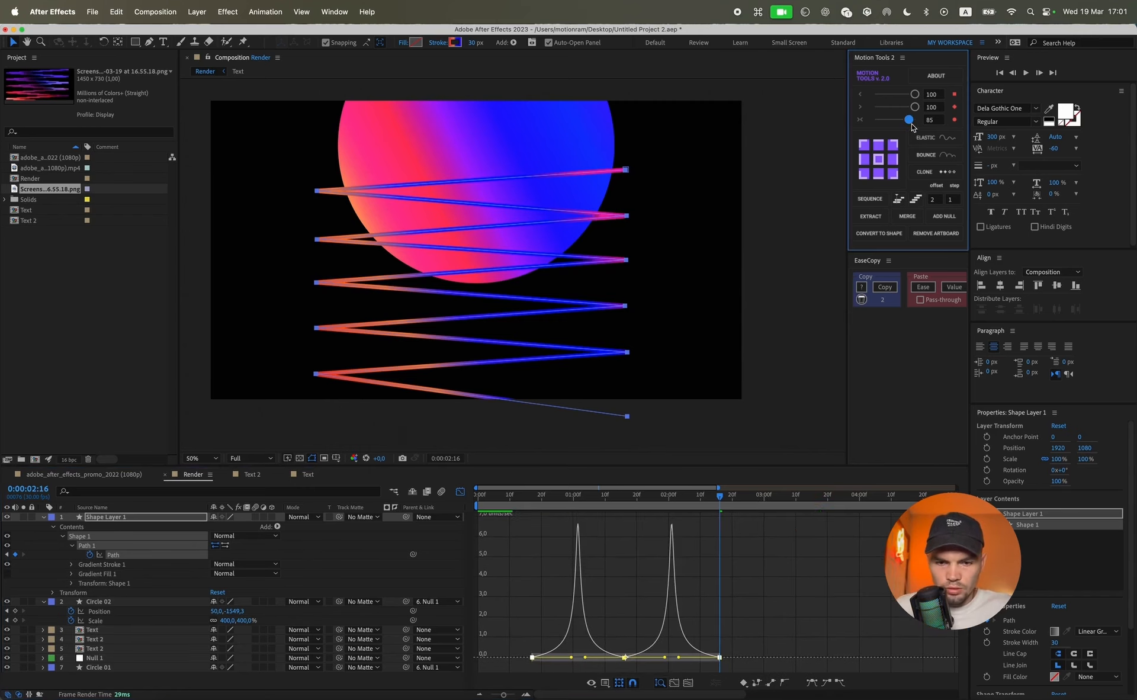
# - Check the keyframe interpolation and velocity settings of the middle Path keyframe
pyautogui.scroll(5, 628, 655)
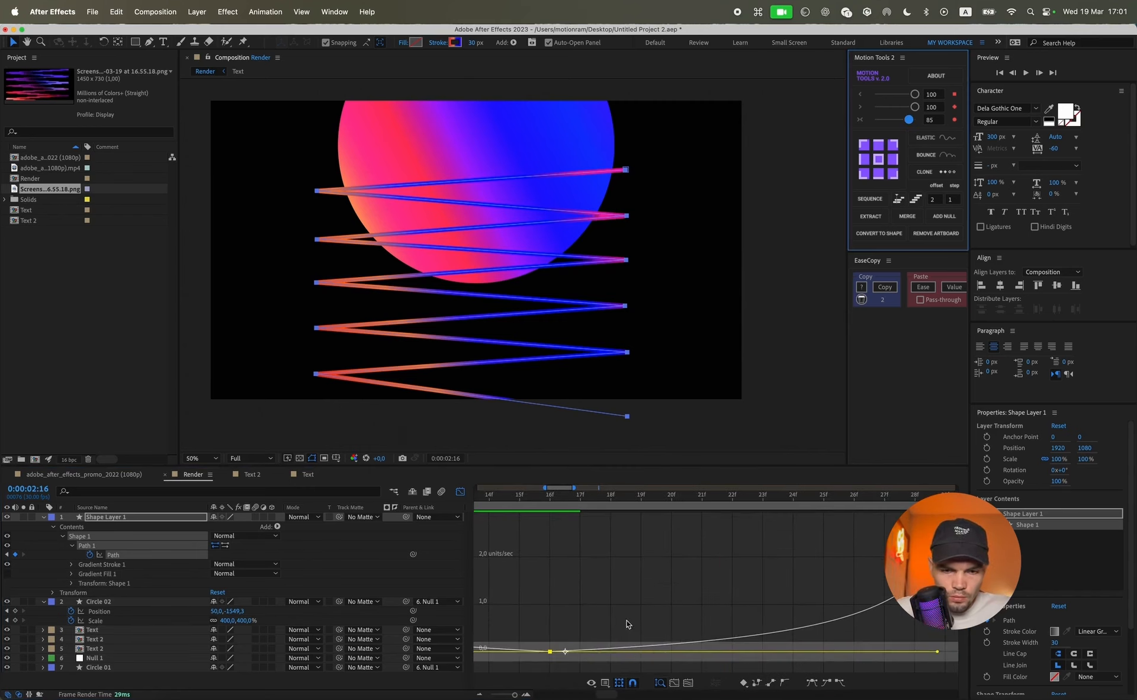
pyautogui.moveTo(627, 622); pyautogui.dragTo(538, 662)
pyautogui.rightClick(550, 662)
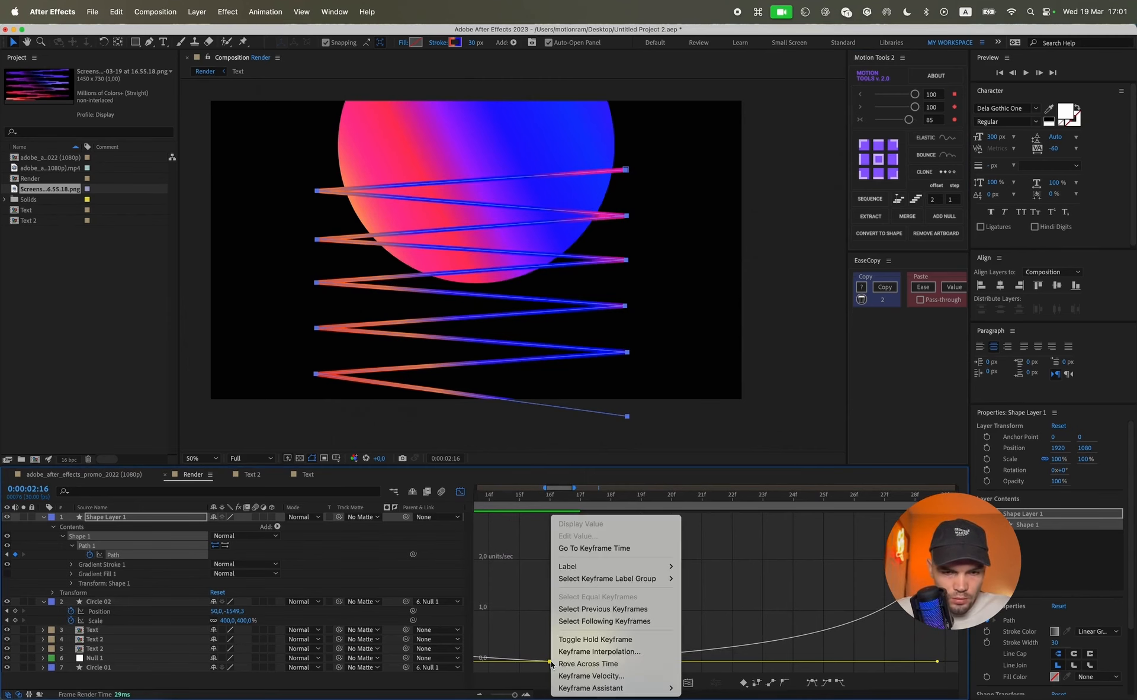
pyautogui.click(607, 651)
pyautogui.click(494, 364)
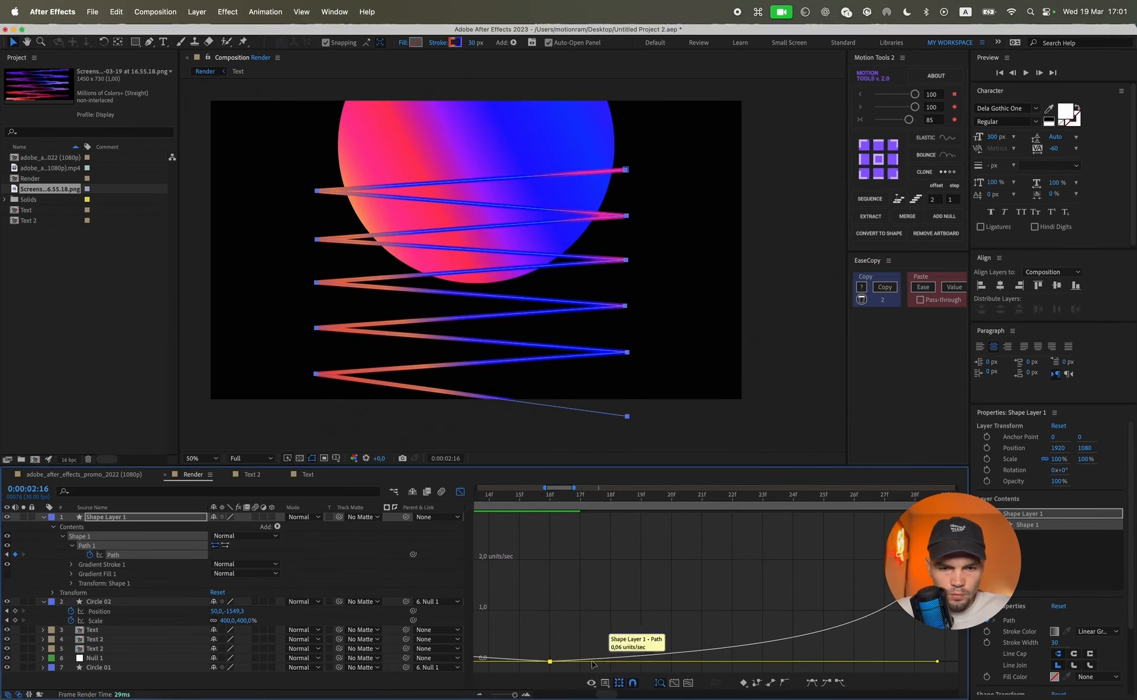
pyautogui.rightClick(550, 661)
pyautogui.click(482, 350)
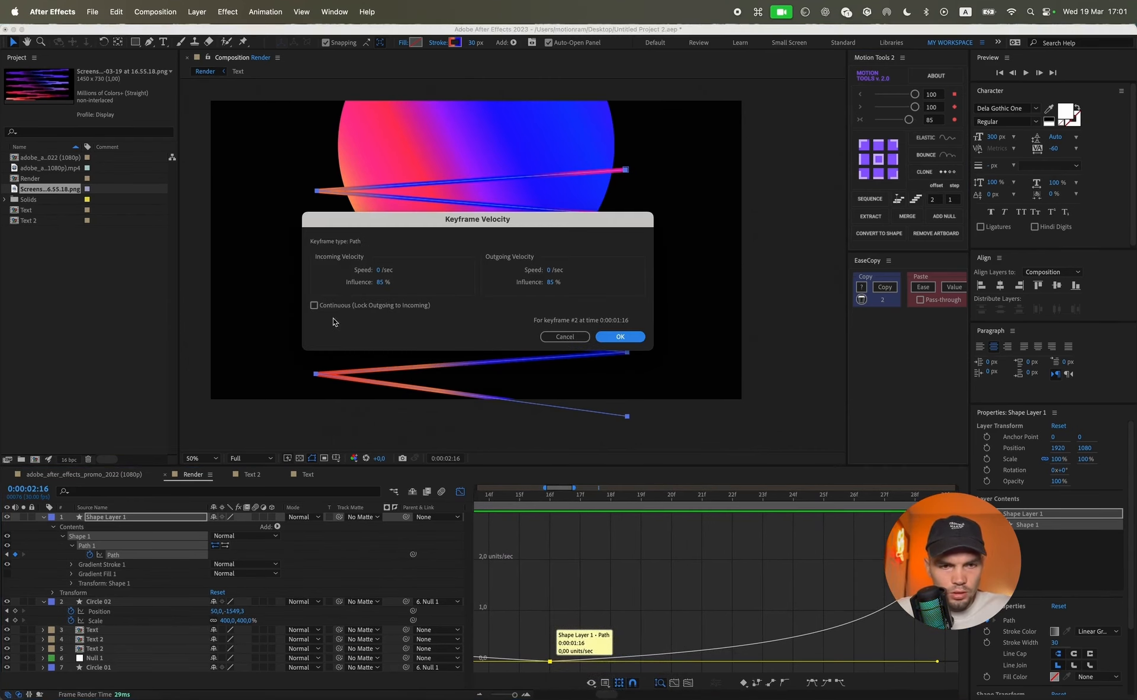
pyautogui.click(620, 336)
# - Raise the middle Path keyframe slightly above zero in the speed graph and play the animation
pyautogui.moveTo(550, 661); pyautogui.dragTo(556, 645)
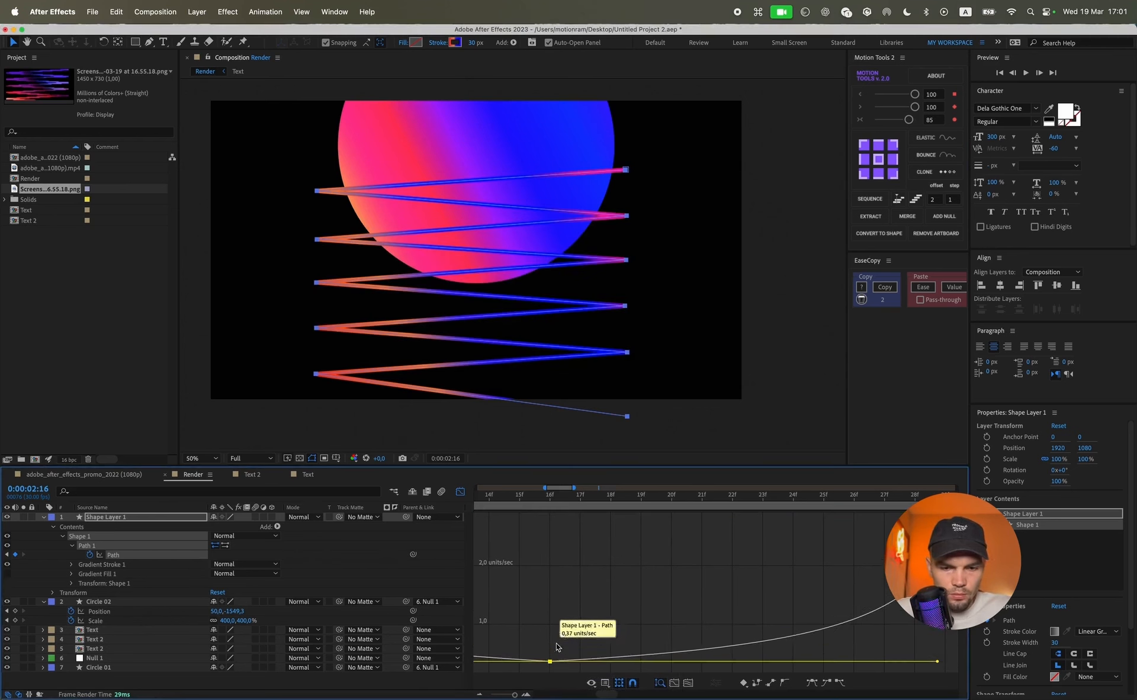
pyautogui.scroll(-6, 655, 640)
pyautogui.moveTo(642, 659); pyautogui.dragTo(641, 656)
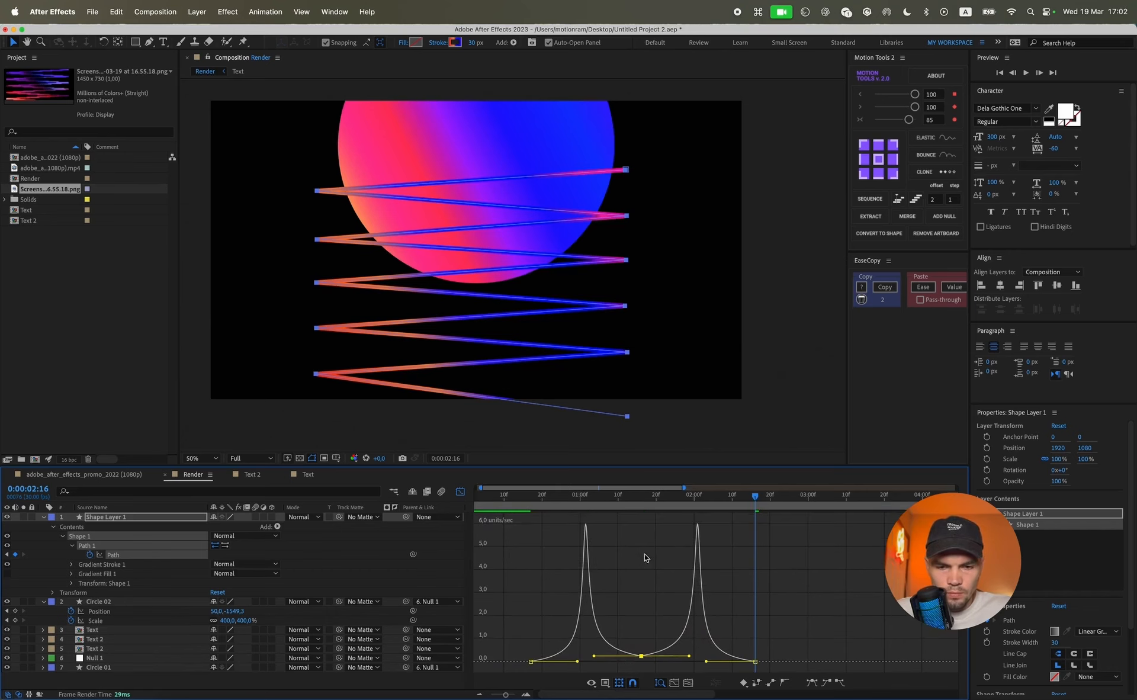
pyautogui.press('space')
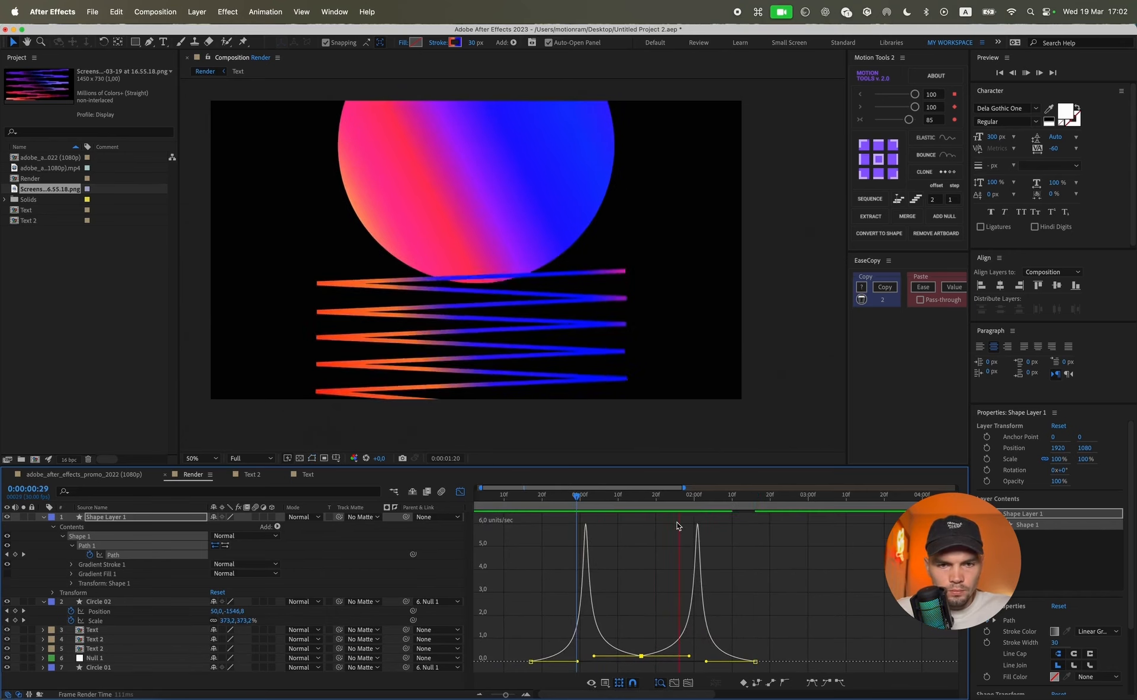
pyautogui.press('space')
# - Move Circle 02's ending Position and Scale keyframes to 0:00:01:16, in line with the middle Path keyframe
pyautogui.click(460, 491)
pyautogui.click(675, 543)
pyautogui.moveTo(652, 494)
pyautogui.mouseDown()
pyautogui.moveTo(614, 493)
pyautogui.moveTo(643, 500)
pyautogui.mouseUp()
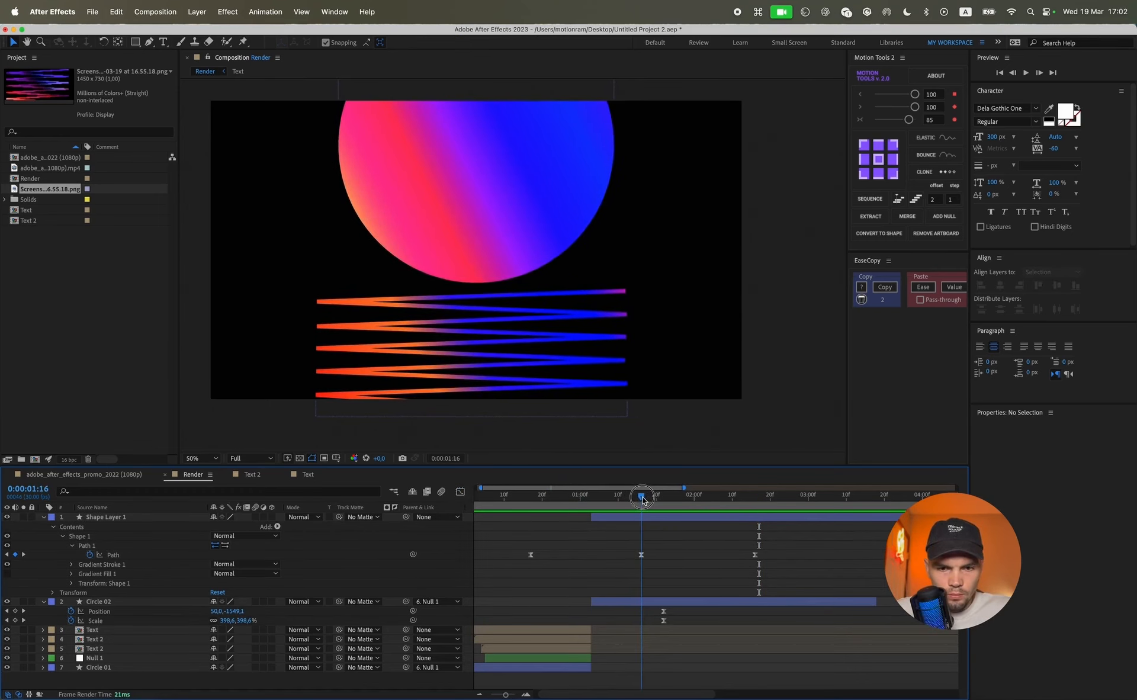
pyautogui.click(632, 601)
pyautogui.moveTo(680, 607); pyautogui.dragTo(650, 615)
pyautogui.moveTo(609, 502); pyautogui.dragTo(643, 504)
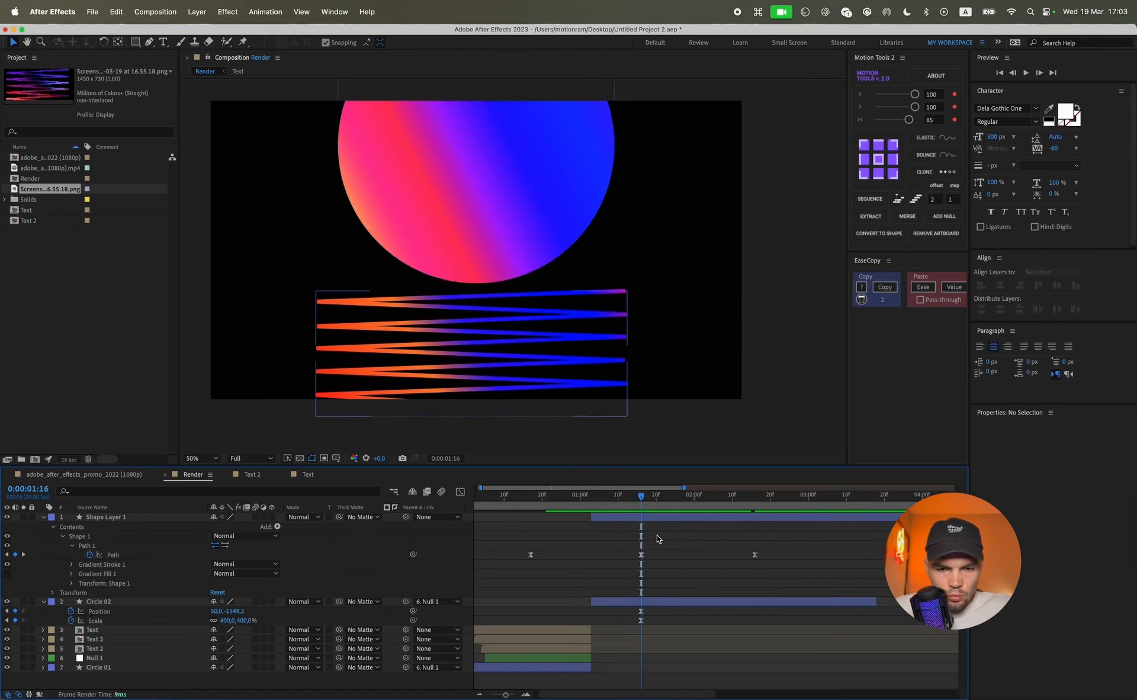
# - Shift the first Path speed peak earlier by reshaping its ease handles, keep the middle keyframe just above zero, and preview
pyautogui.moveTo(780, 573); pyautogui.dragTo(487, 524)
pyautogui.hotkey('shift', 'F3')
pyautogui.click(641, 660)
pyautogui.moveTo(643, 662); pyautogui.dragTo(641, 659)
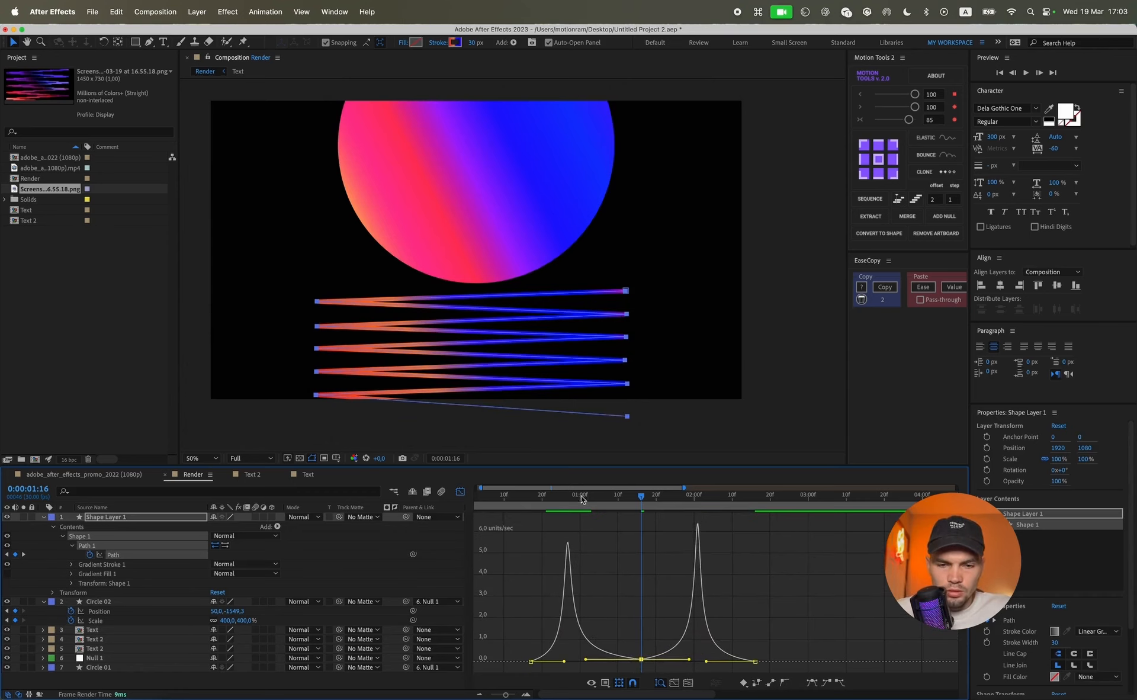
pyautogui.press('space')
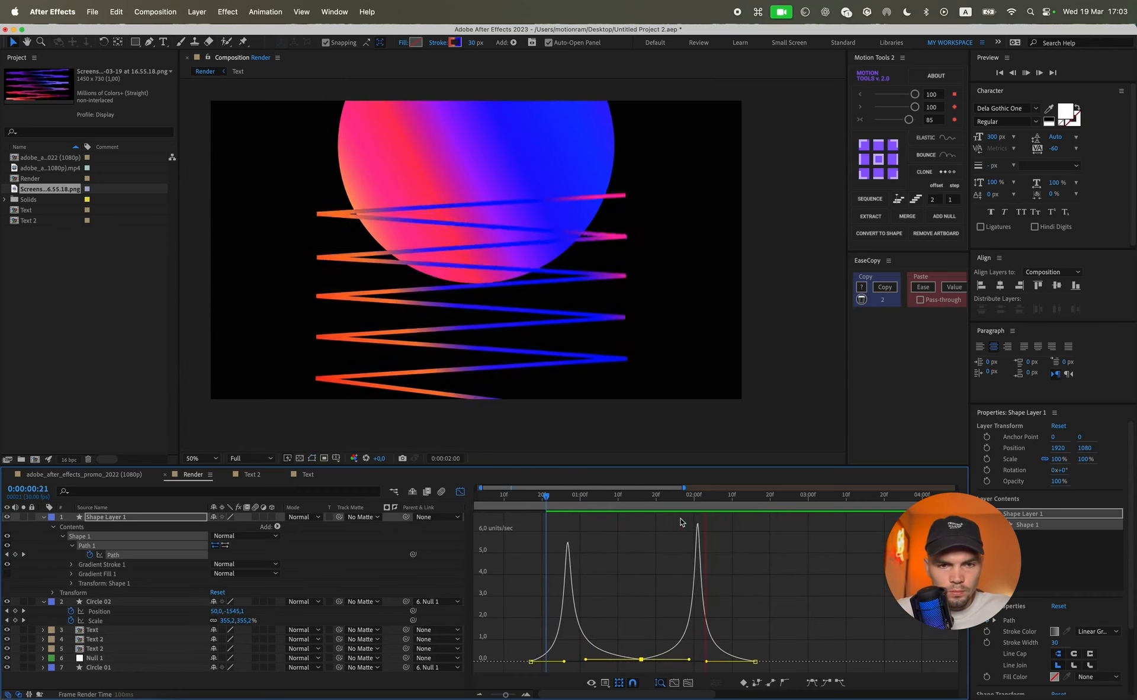
pyautogui.press('space')
# - Add a Circle 02 Position keyframe at 0:00:02:16 with the Y position set to -2754.3
pyautogui.hotkey('shift', 'F3')
pyautogui.click(706, 616)
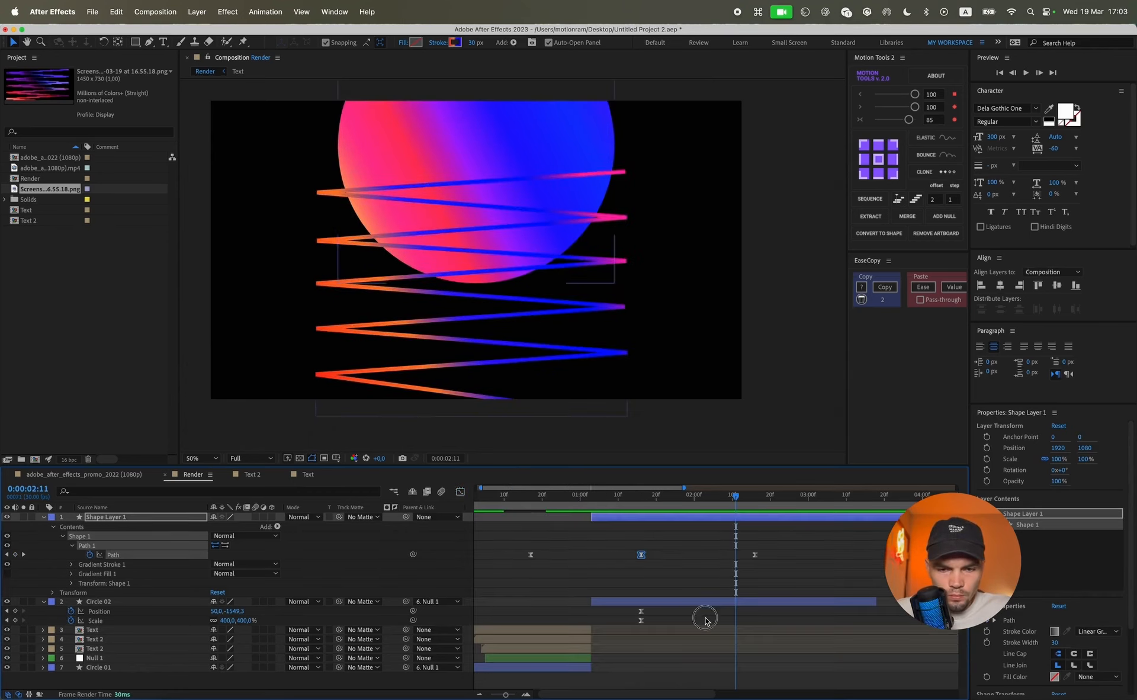
pyautogui.click(755, 496)
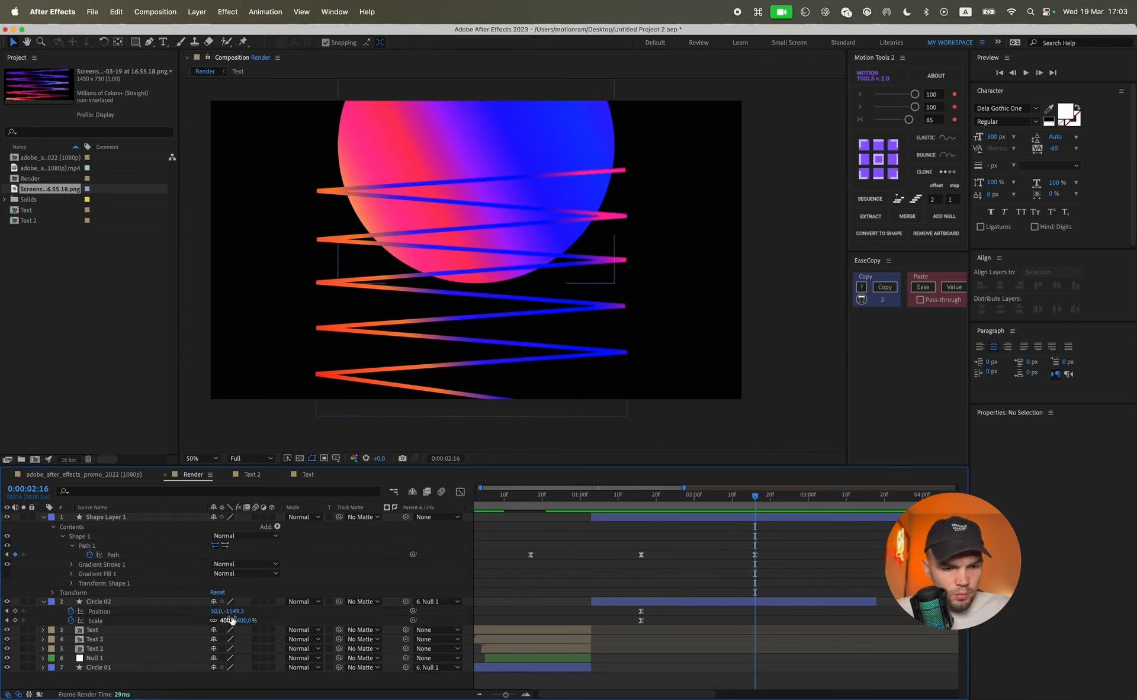
pyautogui.moveTo(243, 612); pyautogui.dragTo(185, 602)
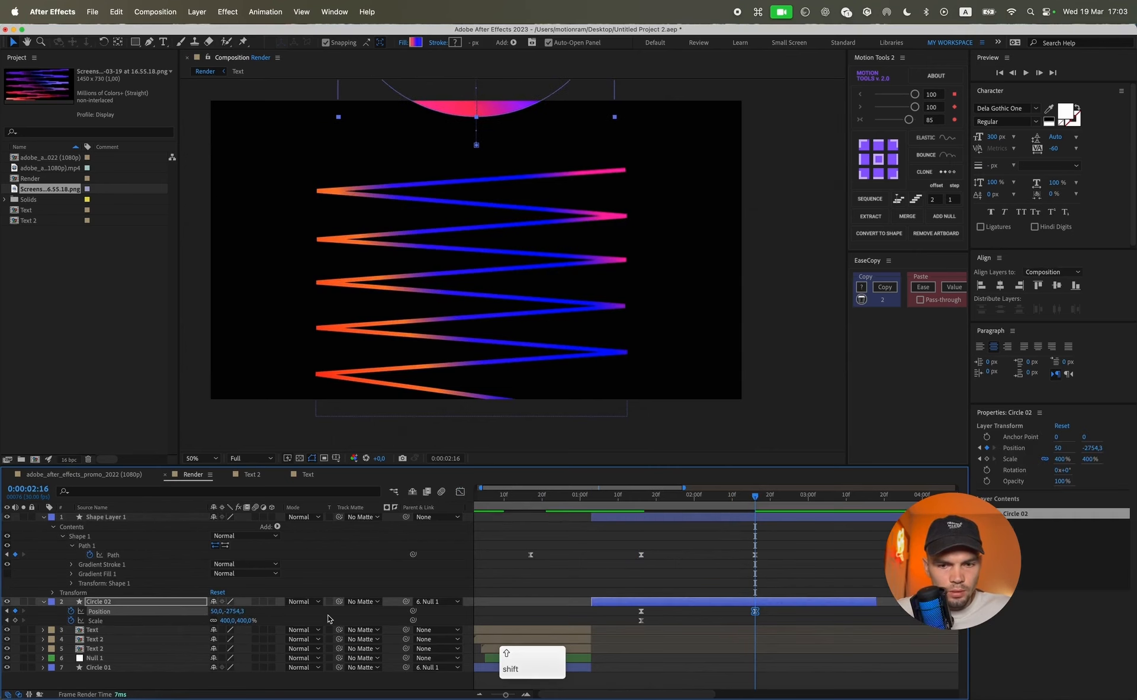
# - Apply the ease of the last two Path keyframes to Circle 02's last two Position keyframes with EaseCopy, and preview
pyautogui.moveTo(767, 568); pyautogui.dragTo(633, 549)
pyautogui.click(886, 287)
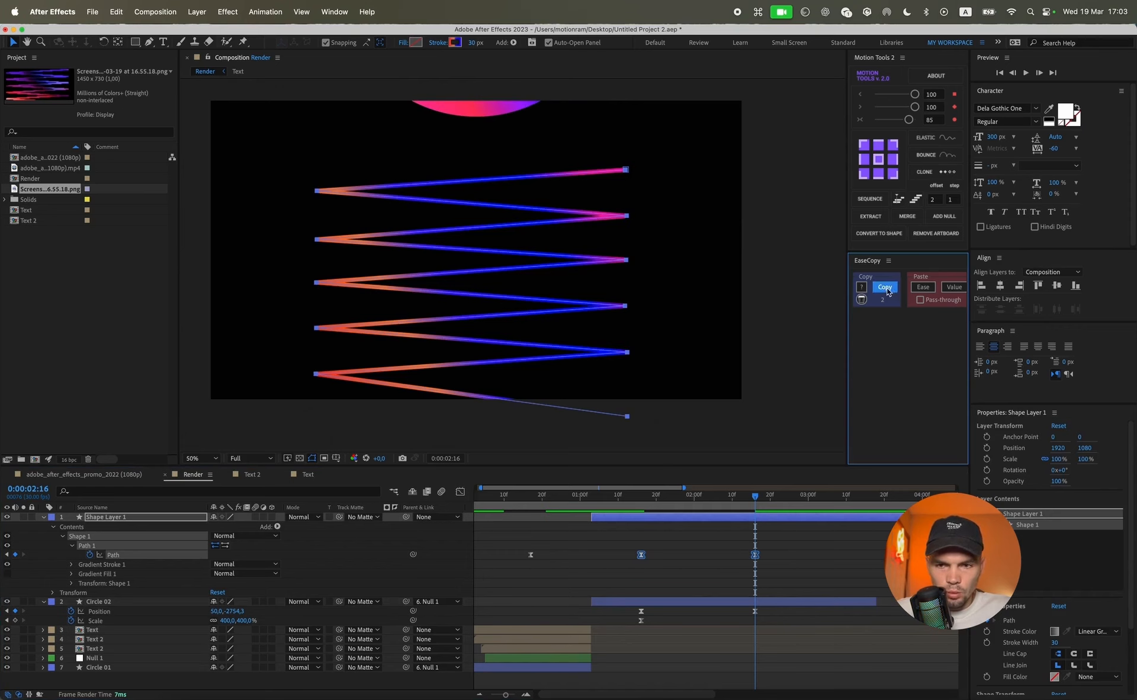
pyautogui.moveTo(766, 617); pyautogui.dragTo(629, 595)
pyautogui.click(924, 287)
pyautogui.click(694, 568)
pyautogui.moveTo(713, 499); pyautogui.dragTo(576, 500)
pyautogui.press('space')
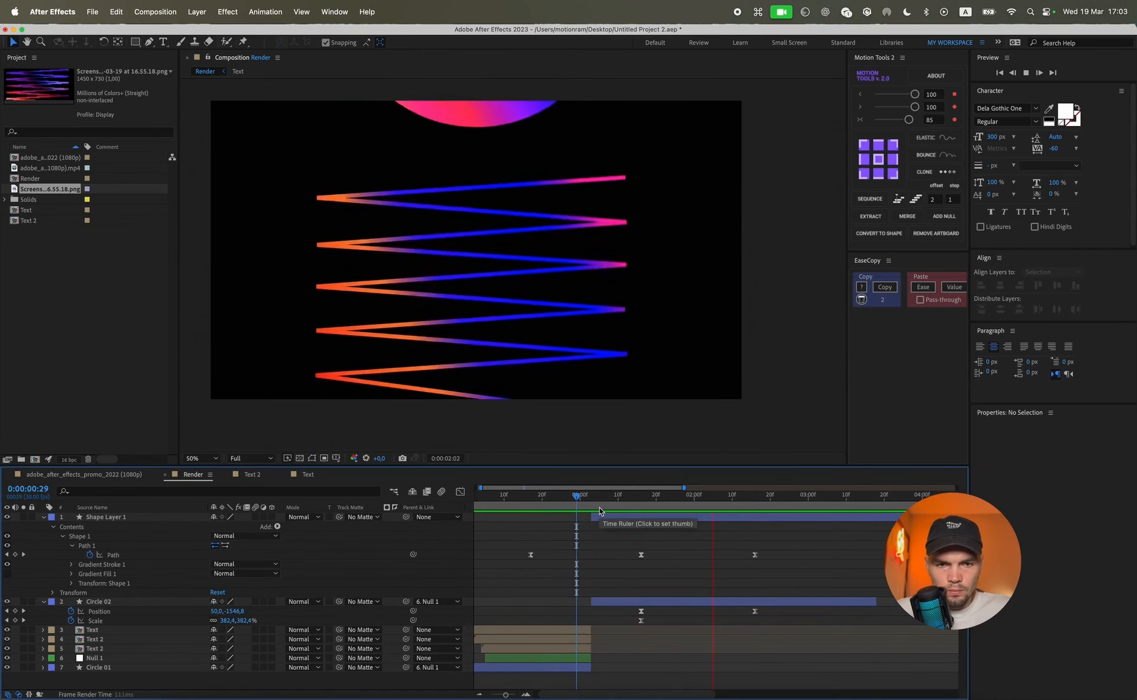
# - Move Circle 02's first Position keyframe to 0:00:00:17 and apply the ease of all three Path keyframes to its Position keyframes with EaseCopy
pyautogui.moveTo(478, 612); pyautogui.dragTo(540, 613)
pyautogui.click(542, 496)
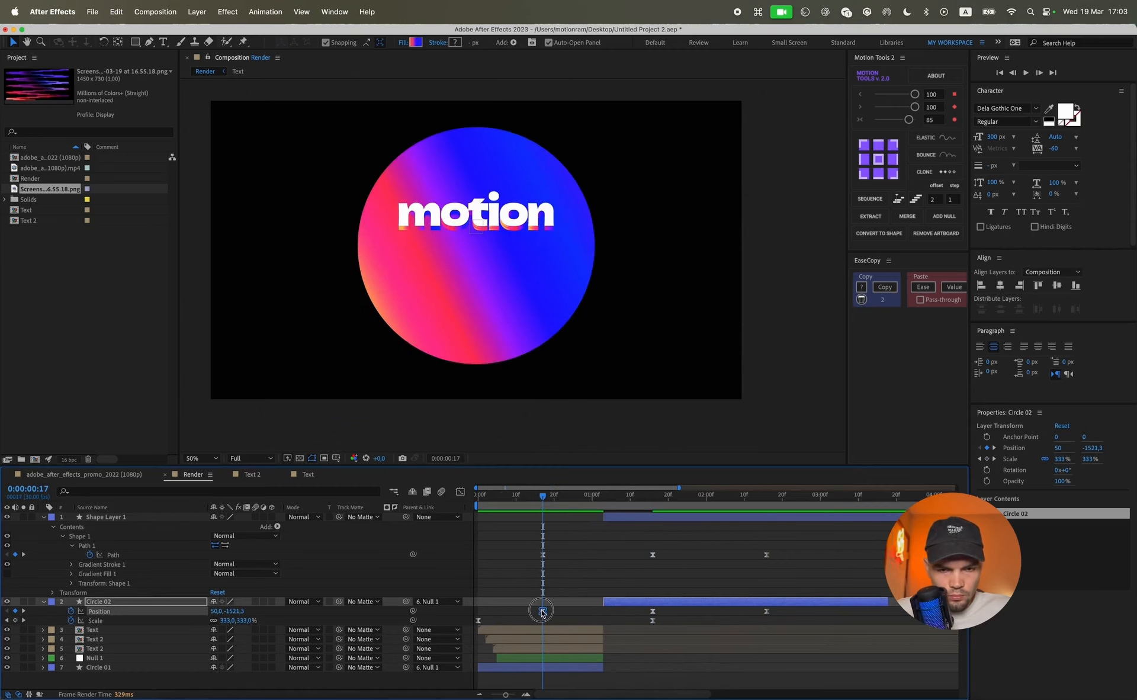
pyautogui.moveTo(816, 533); pyautogui.dragTo(524, 575)
pyautogui.click(885, 288)
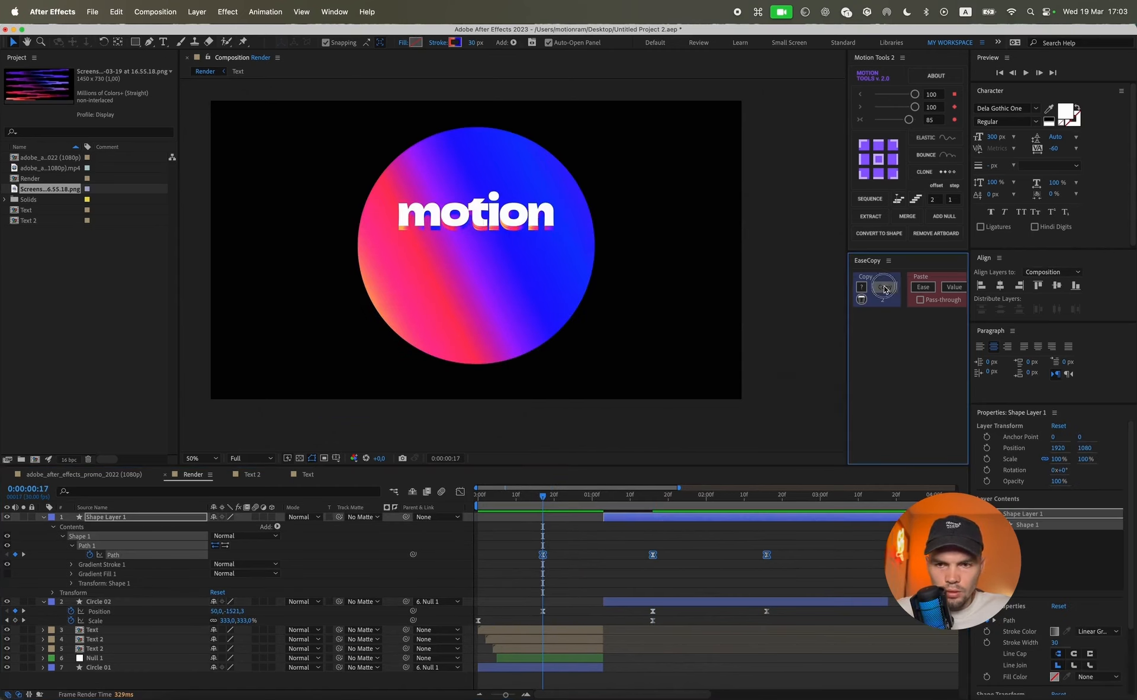
pyautogui.moveTo(799, 622); pyautogui.dragTo(527, 599)
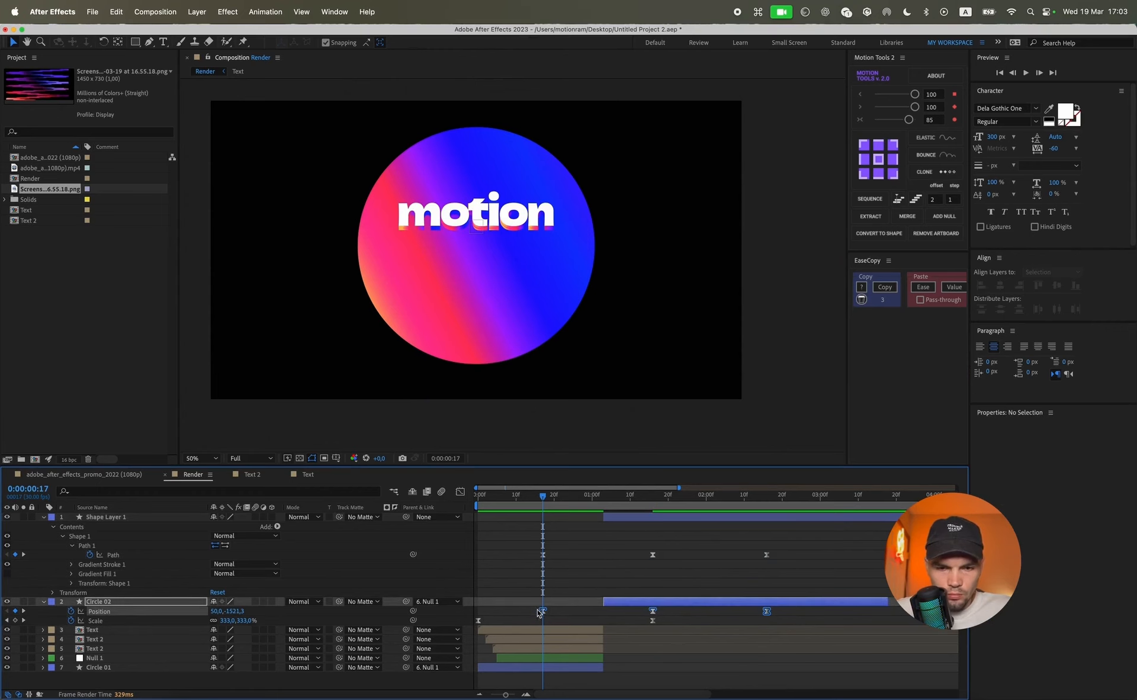
pyautogui.click(921, 287)
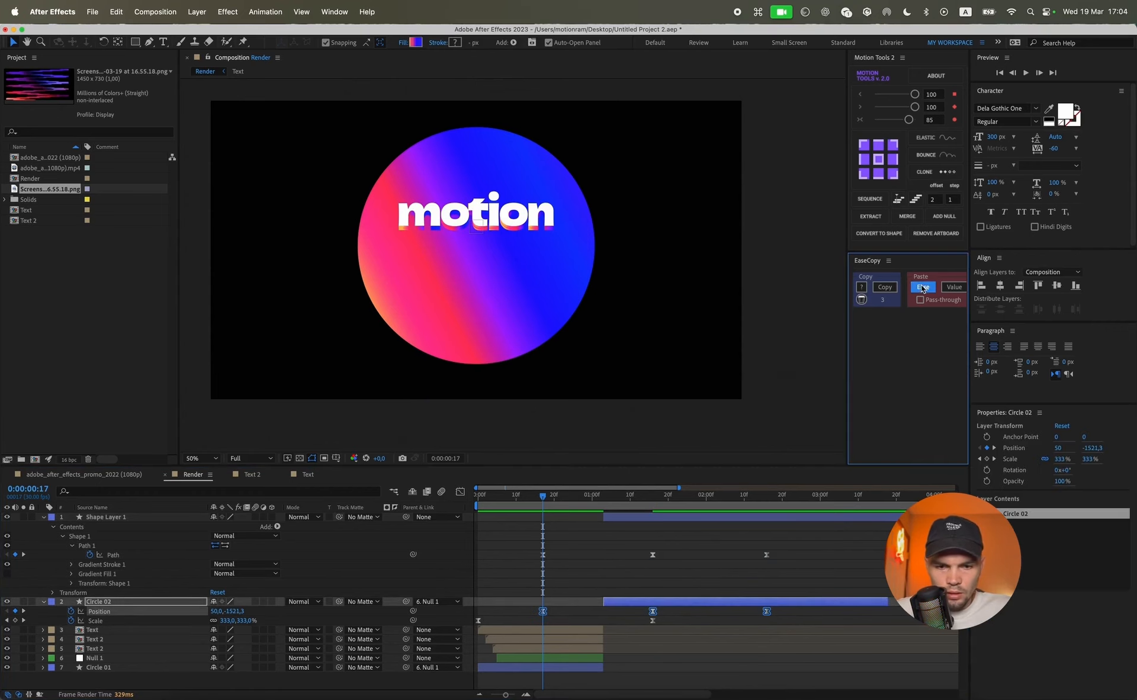
# - Preview the spring compression and launch, and reapply the Path keyframes' ease to Circle 02's Position keyframes
pyautogui.click(559, 567)
pyautogui.moveTo(547, 496); pyautogui.dragTo(673, 510)
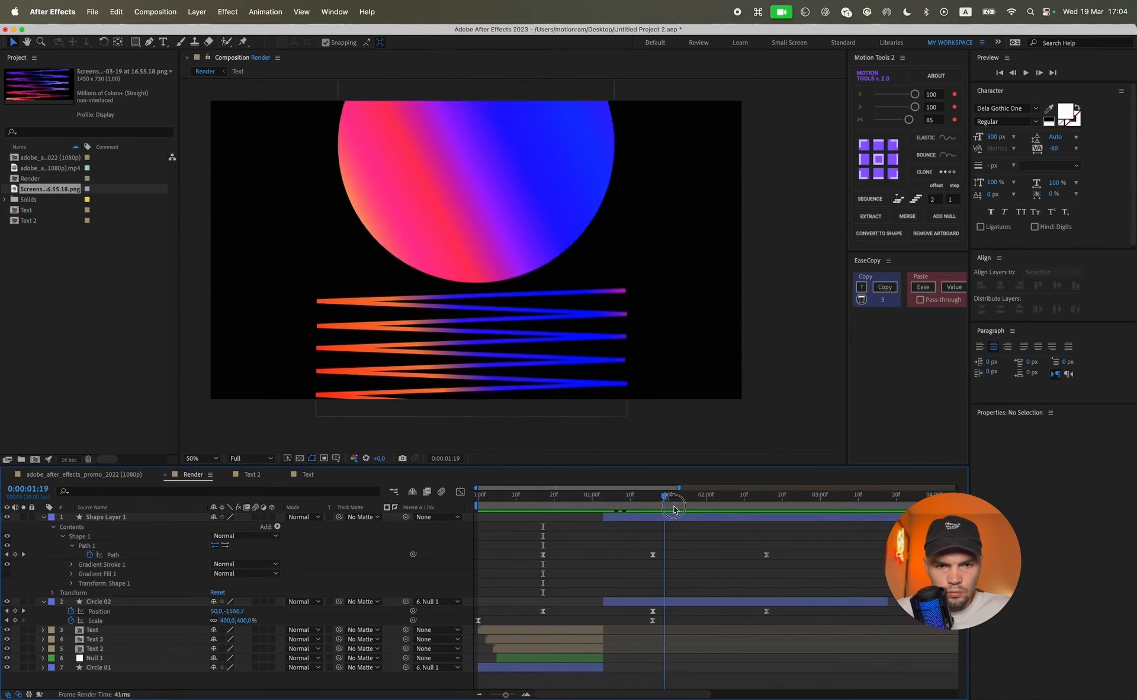
pyautogui.press('space')
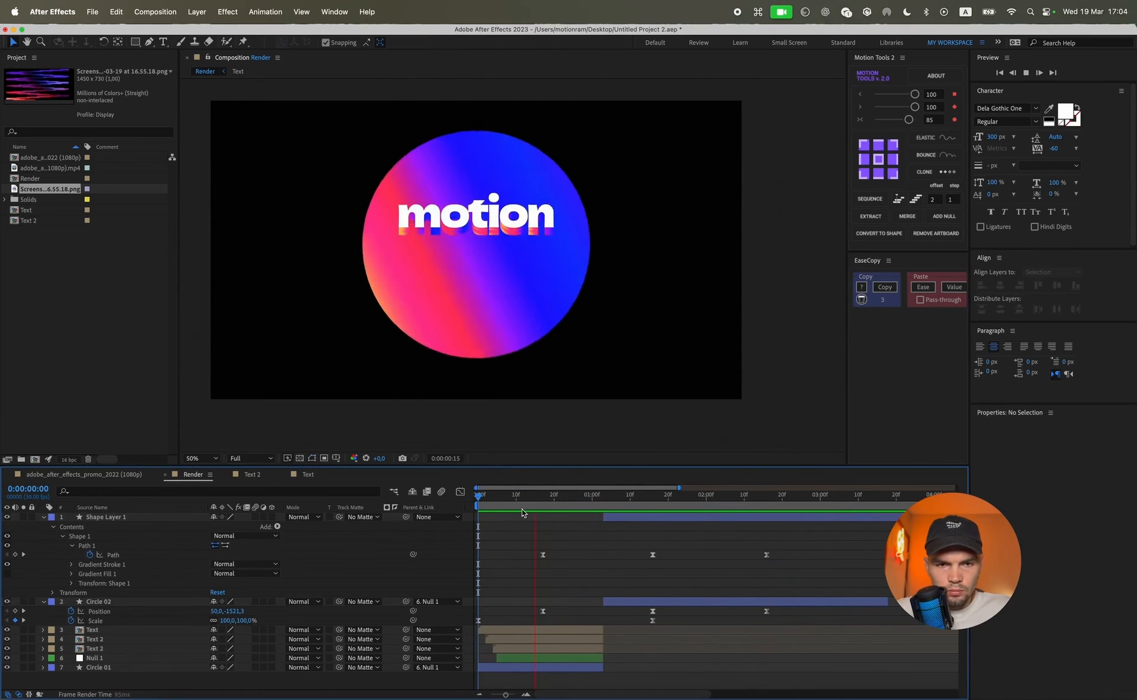
pyautogui.press('space')
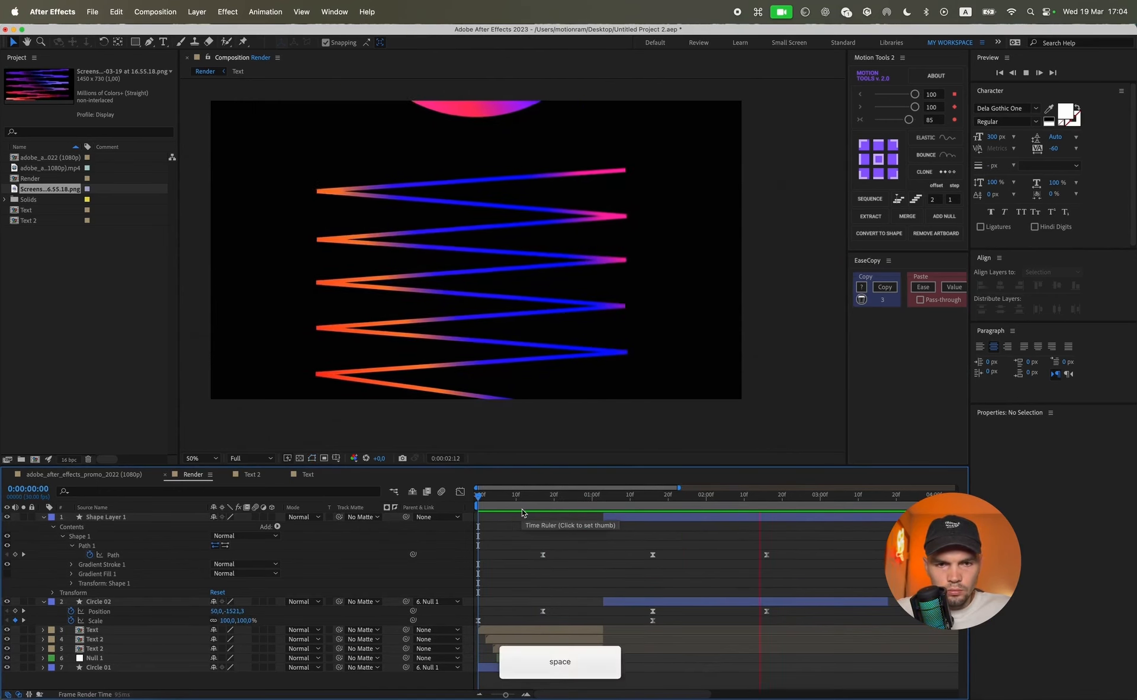
pyautogui.moveTo(790, 540); pyautogui.dragTo(791, 597)
pyautogui.click(885, 287)
pyautogui.click(923, 287)
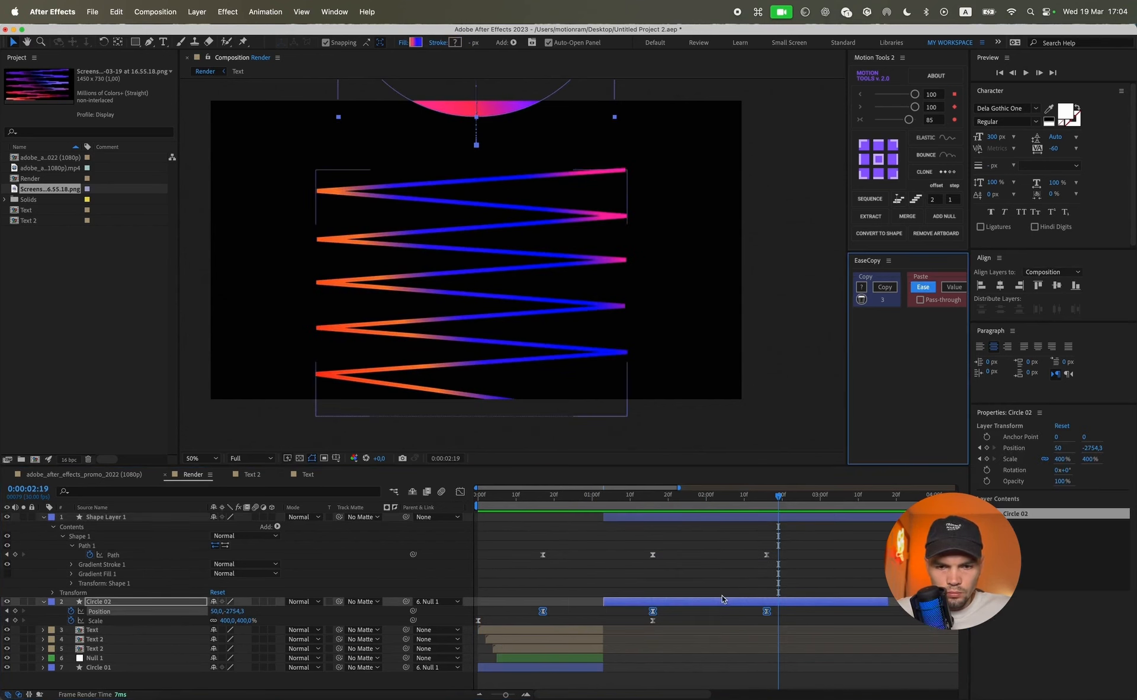
# - Stretch the zigzag spring path upward to the circle's lower edge at the 0:00:02:16 Path keyframe, and preview
pyautogui.click(595, 505)
pyautogui.press('j')
pyautogui.click(482, 317)
pyautogui.press('super+t')
pyautogui.press('v')
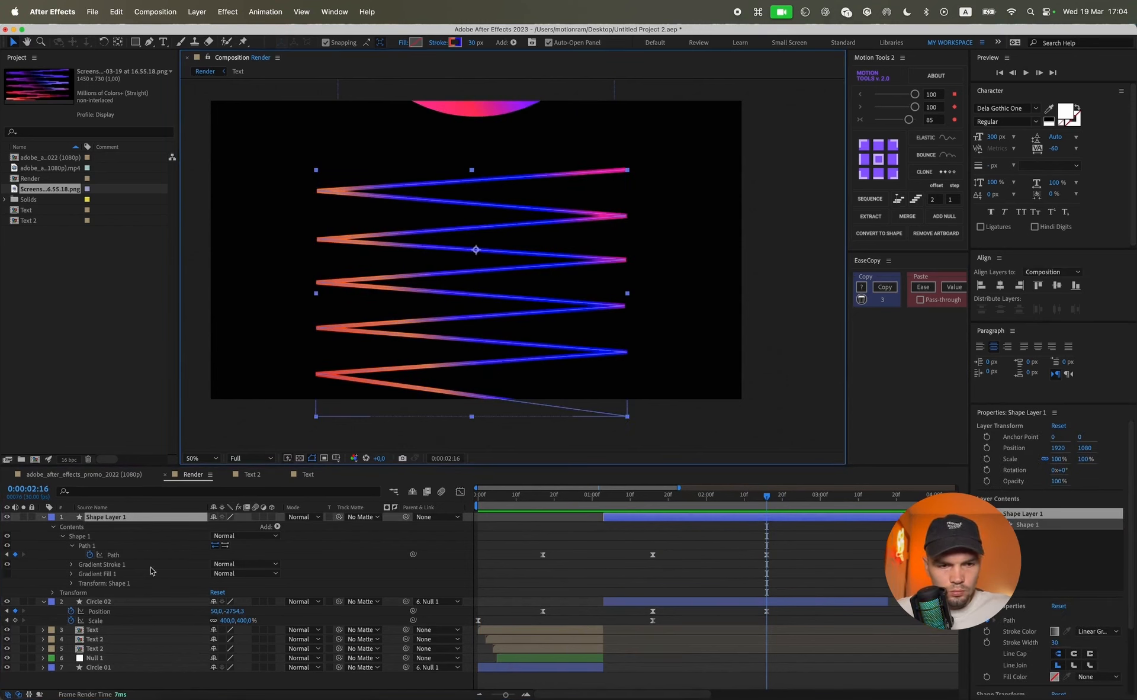
pyautogui.click(118, 554)
pyautogui.moveTo(645, 137); pyautogui.dragTo(225, 453)
pyautogui.press('super+t')
pyautogui.moveTo(478, 169); pyautogui.dragTo(476, 112)
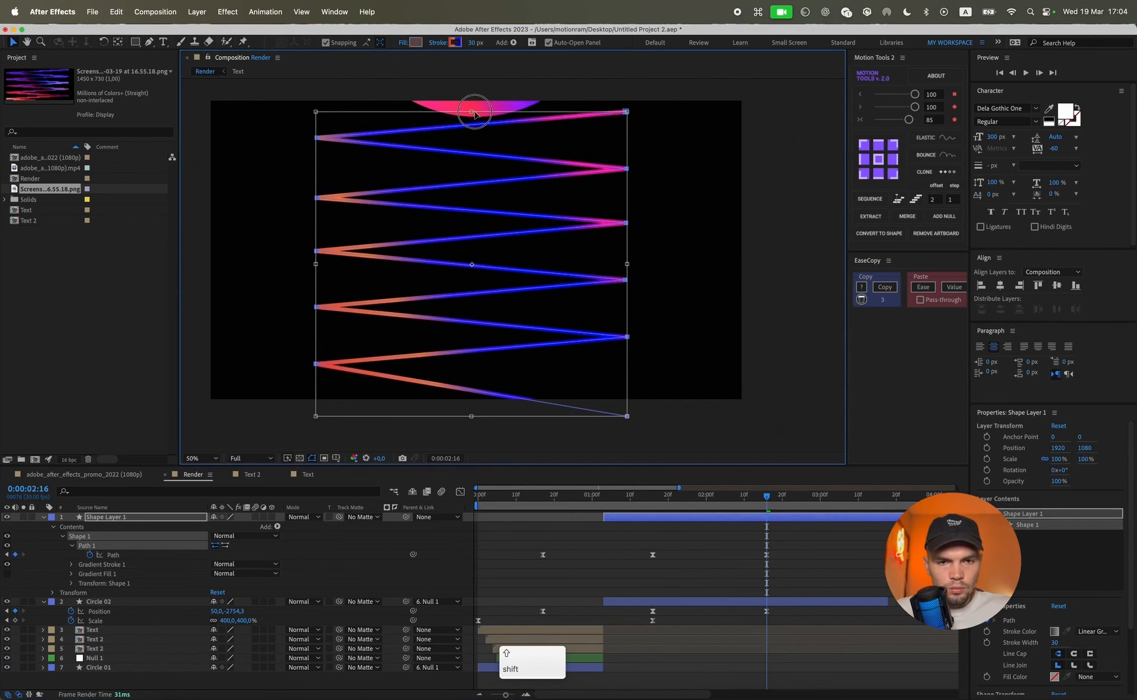
pyautogui.click(820, 553)
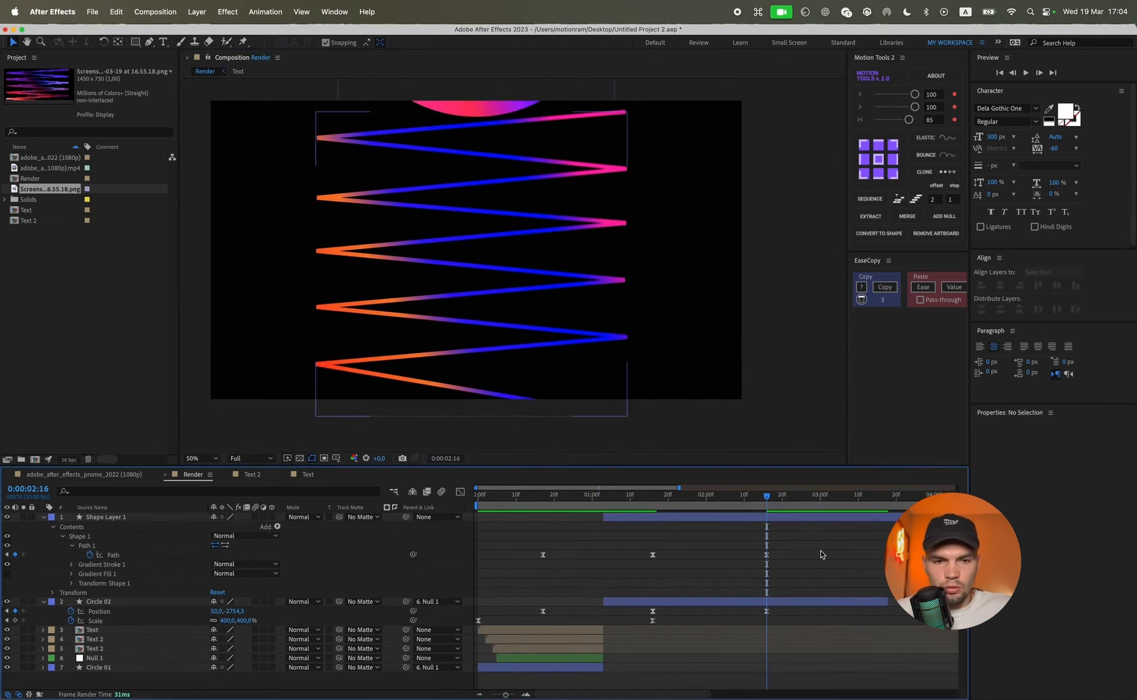
pyautogui.moveTo(745, 503); pyautogui.dragTo(607, 504)
pyautogui.press('space')
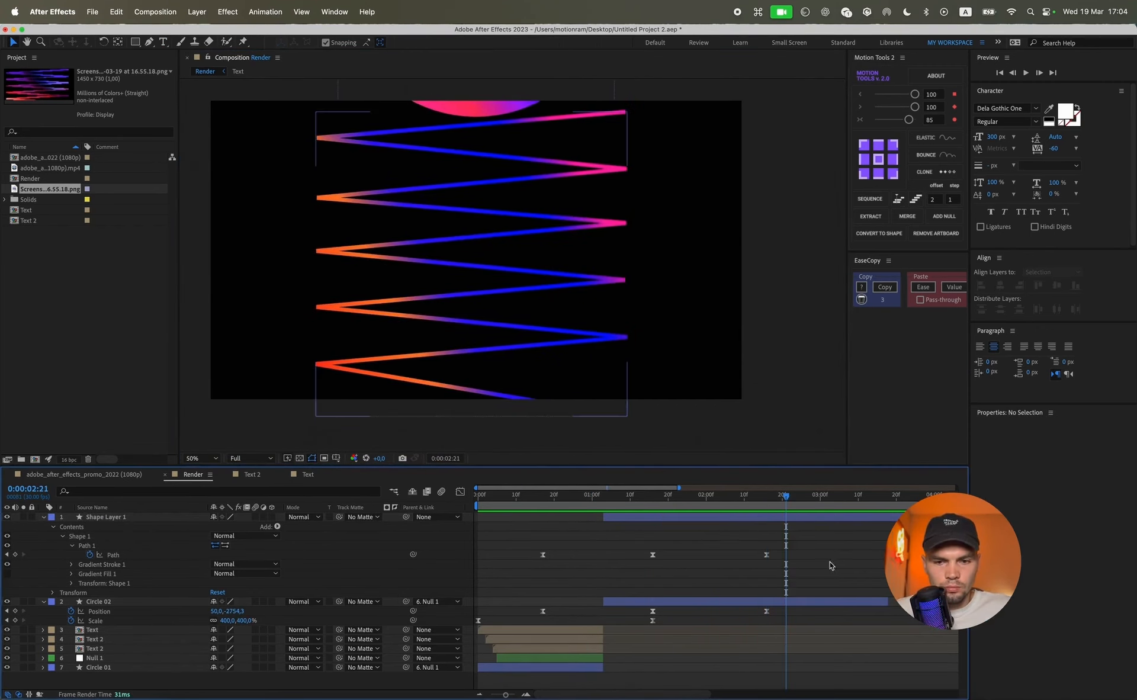
# - Lower the top of the spring path slightly below the circle at the 0:00:02:16 Path keyframe
pyautogui.click(699, 498)
pyautogui.moveTo(700, 499); pyautogui.dragTo(766, 499)
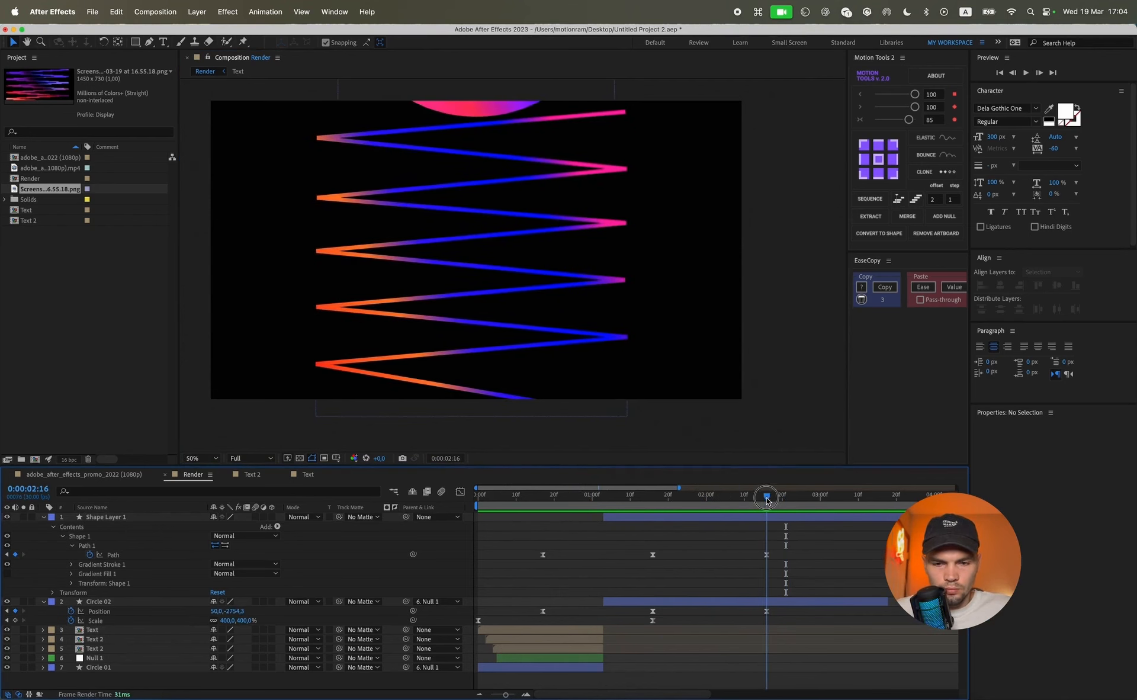
pyautogui.click(112, 555)
pyautogui.doubleClick(510, 214)
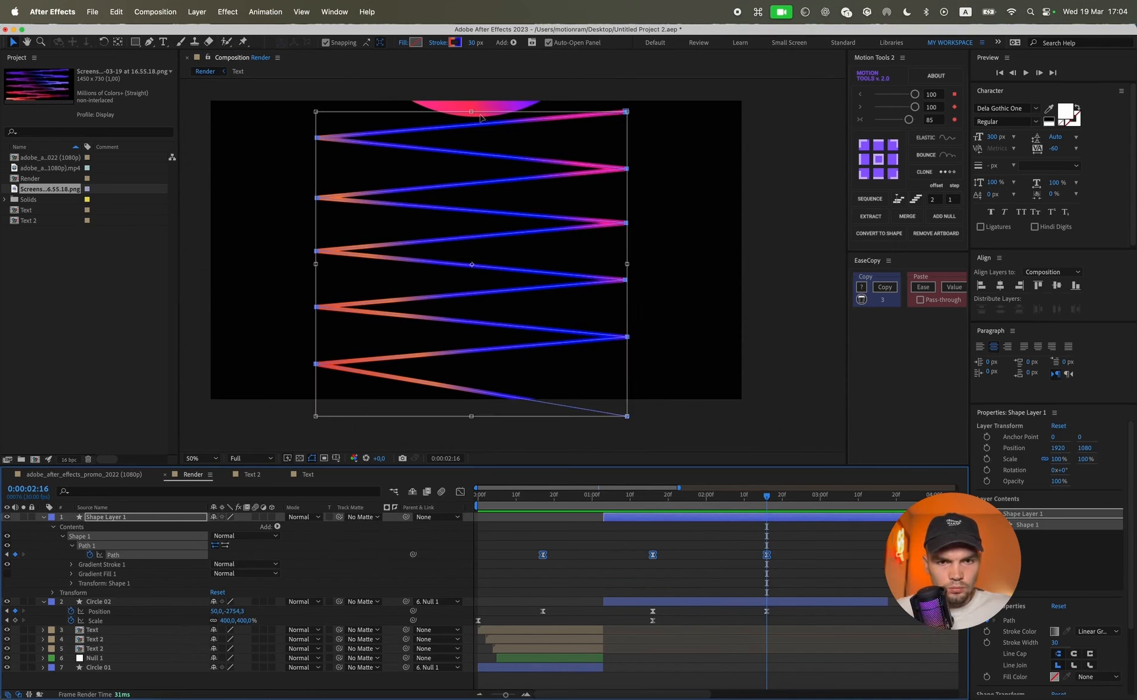
pyautogui.moveTo(471, 111); pyautogui.dragTo(471, 123)
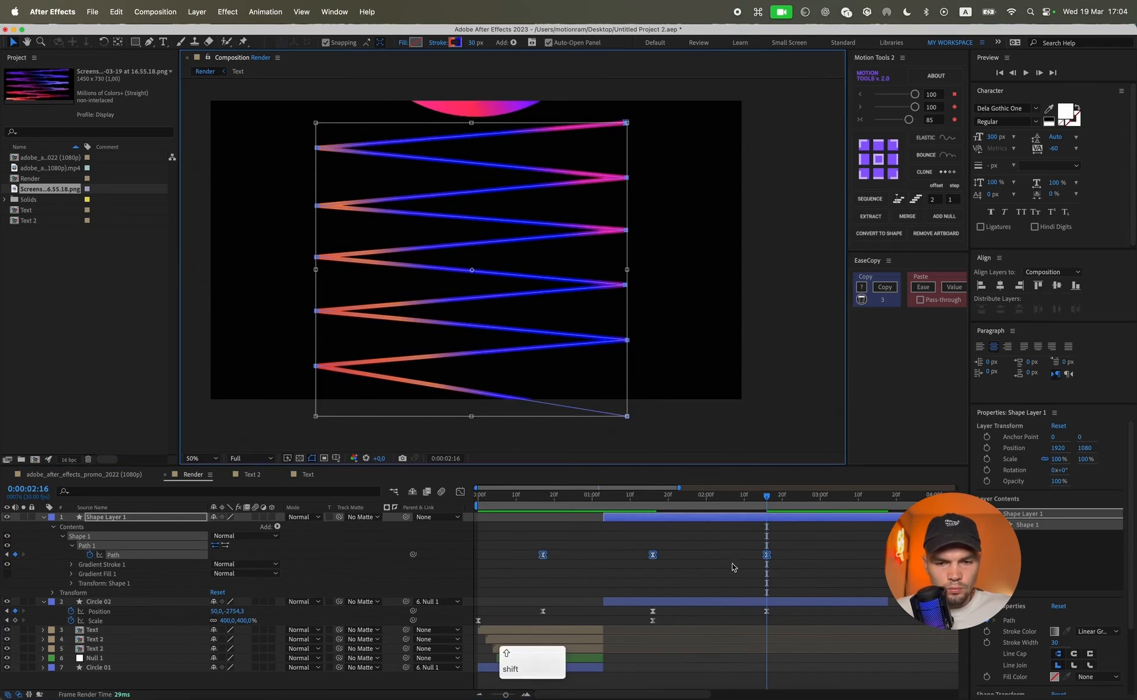
# - Trim Shape Layer 1 and Circle 02 to end at 0:00:02:01, at the peak of their launch speed graph
pyautogui.click(786, 535)
pyautogui.moveTo(786, 535); pyautogui.dragTo(638, 616)
pyautogui.click(460, 491)
pyautogui.moveTo(755, 503); pyautogui.dragTo(469, 496)
pyautogui.moveTo(714, 496); pyautogui.dragTo(711, 504)
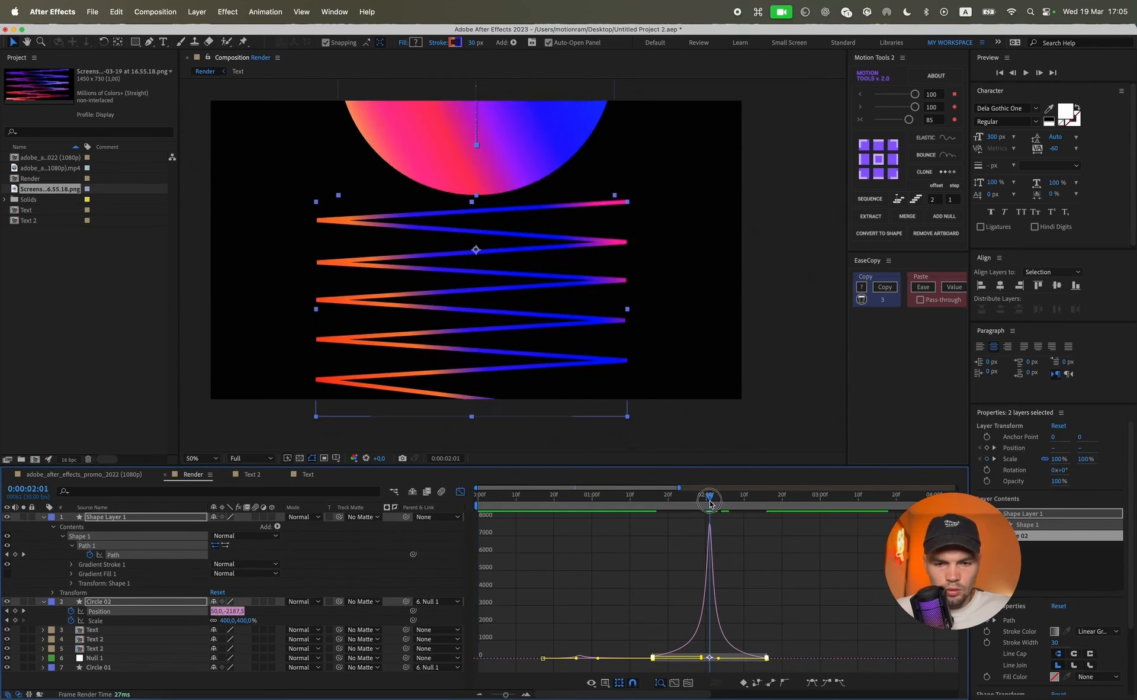
pyautogui.click(460, 491)
pyautogui.press('shift+super+d')
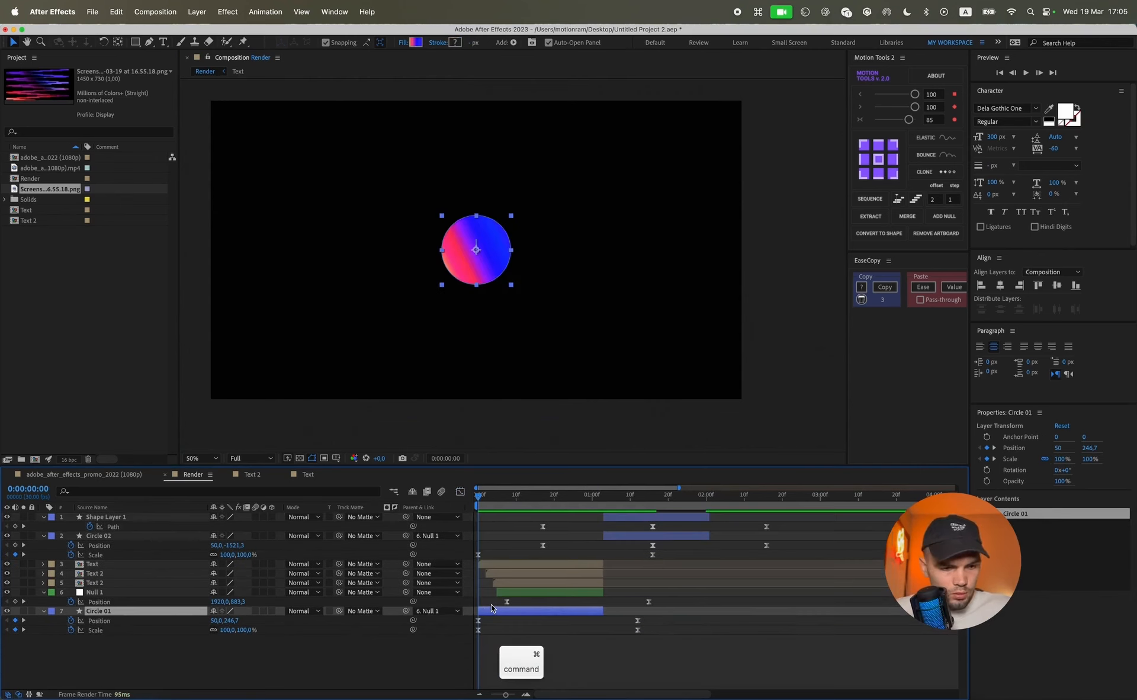
# - Duplicate Circle 01, place the copy at the top of the layer stack, and shift it to begin at 0:00:01:16
pyautogui.press('super+d')
pyautogui.moveTo(116, 613); pyautogui.dragTo(124, 519)
pyautogui.moveTo(585, 520); pyautogui.dragTo(747, 519)
pyautogui.click(652, 496)
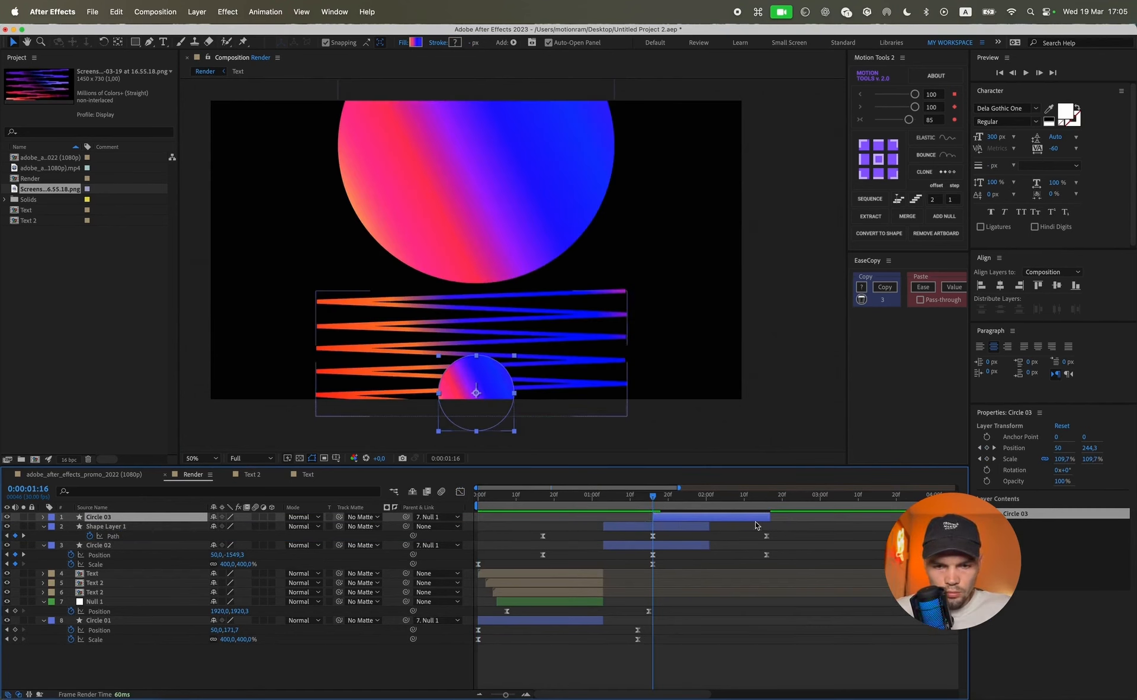
# - Remove all Position and Scale keyframes from Circle 03, keeping it at 100% scale with a Y position of 246.7
pyautogui.click(708, 496)
pyautogui.press('u')
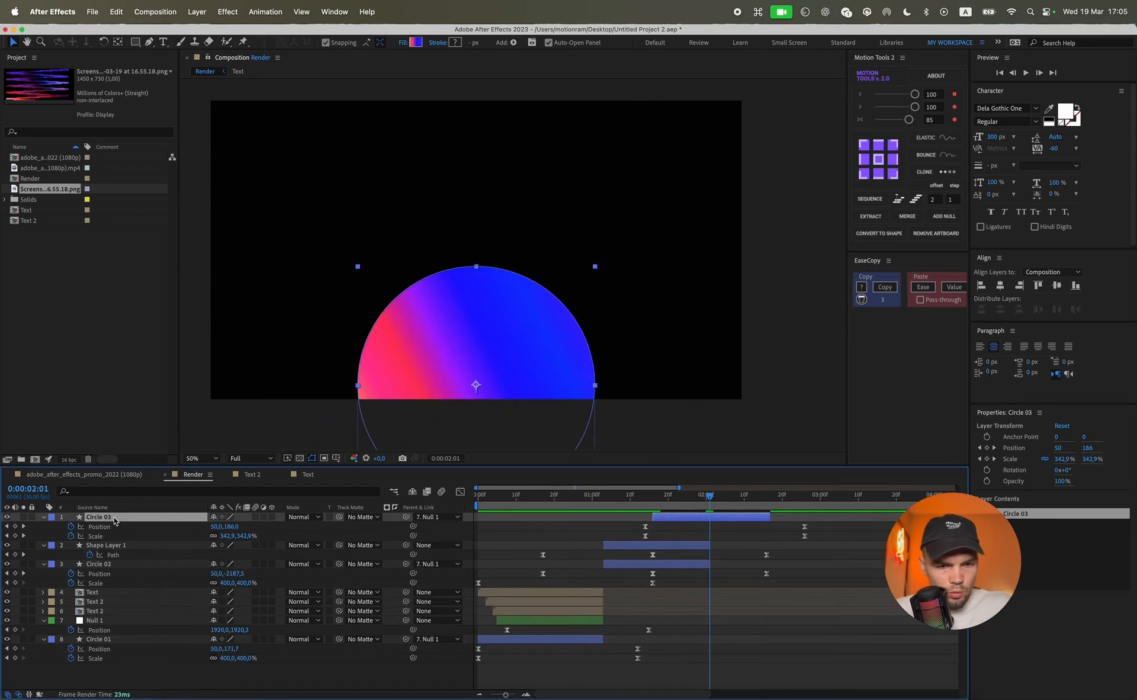
pyautogui.hotkey('shift', 'pageup')
pyautogui.hotkey('shift', 'pageup')
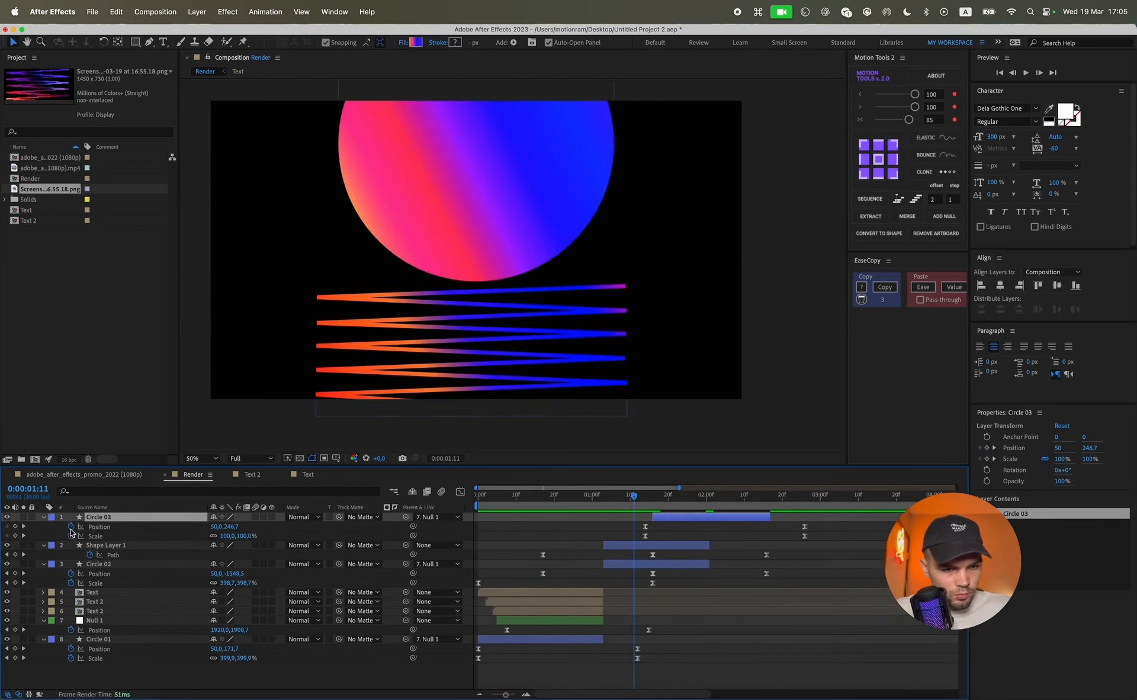
pyautogui.click(70, 527)
pyautogui.moveTo(705, 503); pyautogui.dragTo(712, 501)
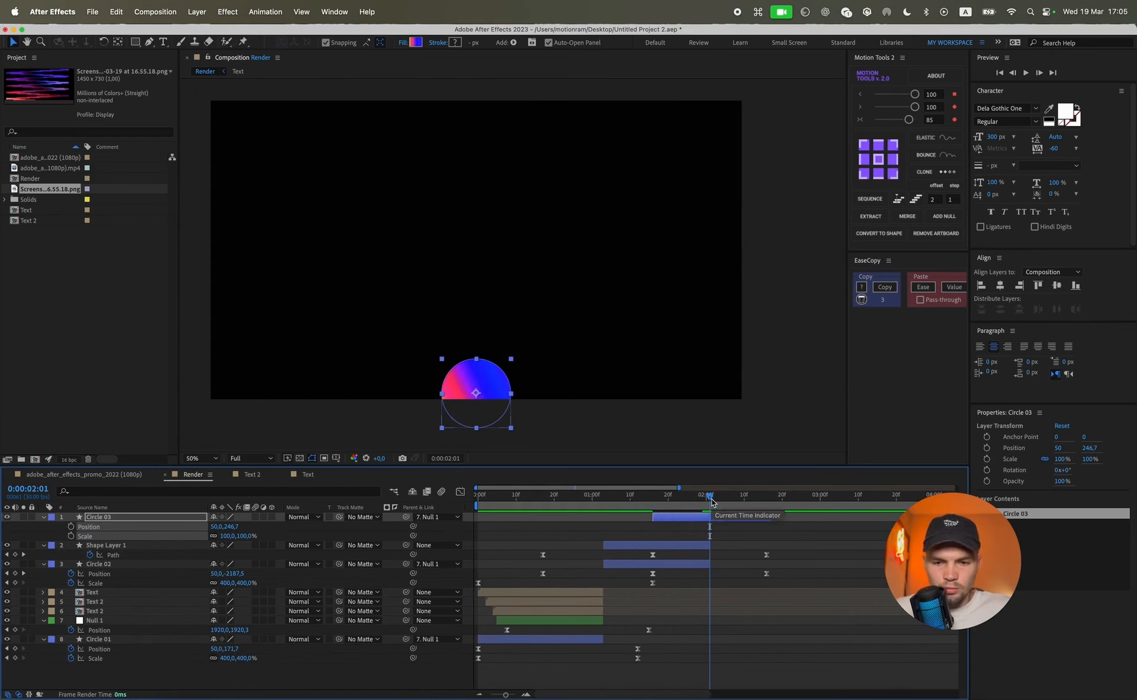
# - Add Circle 03 Position keyframes at 0:00:01:16 and 0:00:02:16, in line with the spring's Path keyframes
pyautogui.moveTo(713, 501); pyautogui.dragTo(654, 504)
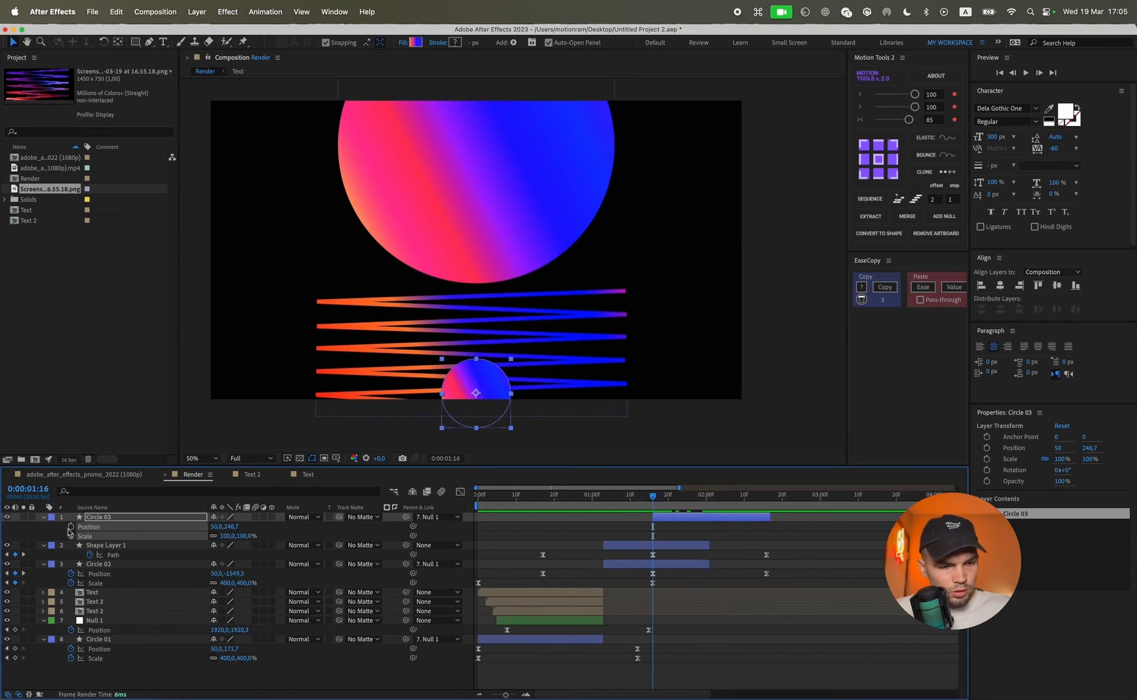
pyautogui.click(71, 526)
pyautogui.click(24, 554)
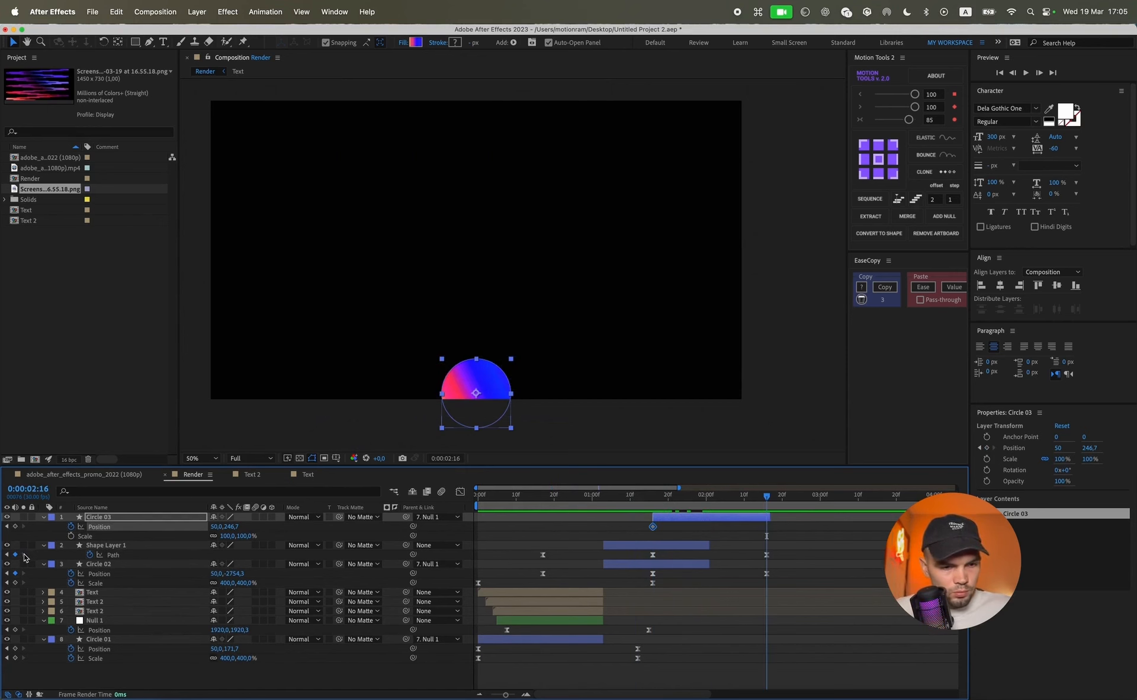
# - Reveal Circle 03's Rotation and add Rotation keyframes at 0:00:01:16 and 0:00:02:16
pyautogui.click(99, 523)
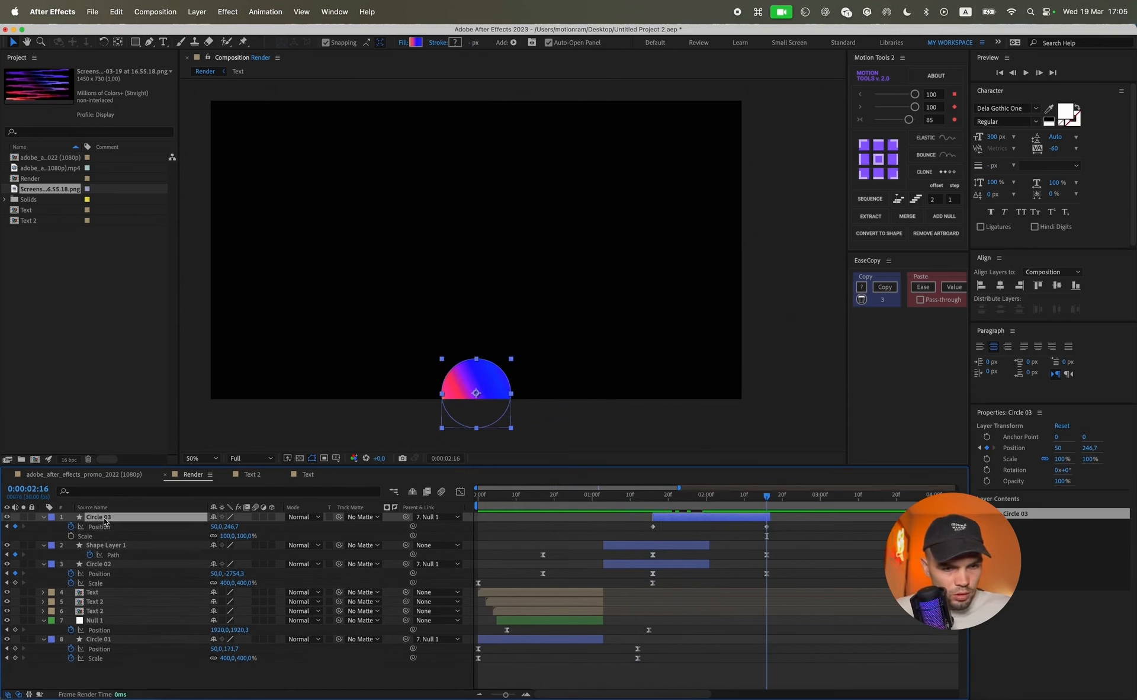
pyautogui.hotkey('shift', 'r')
pyautogui.press('u')
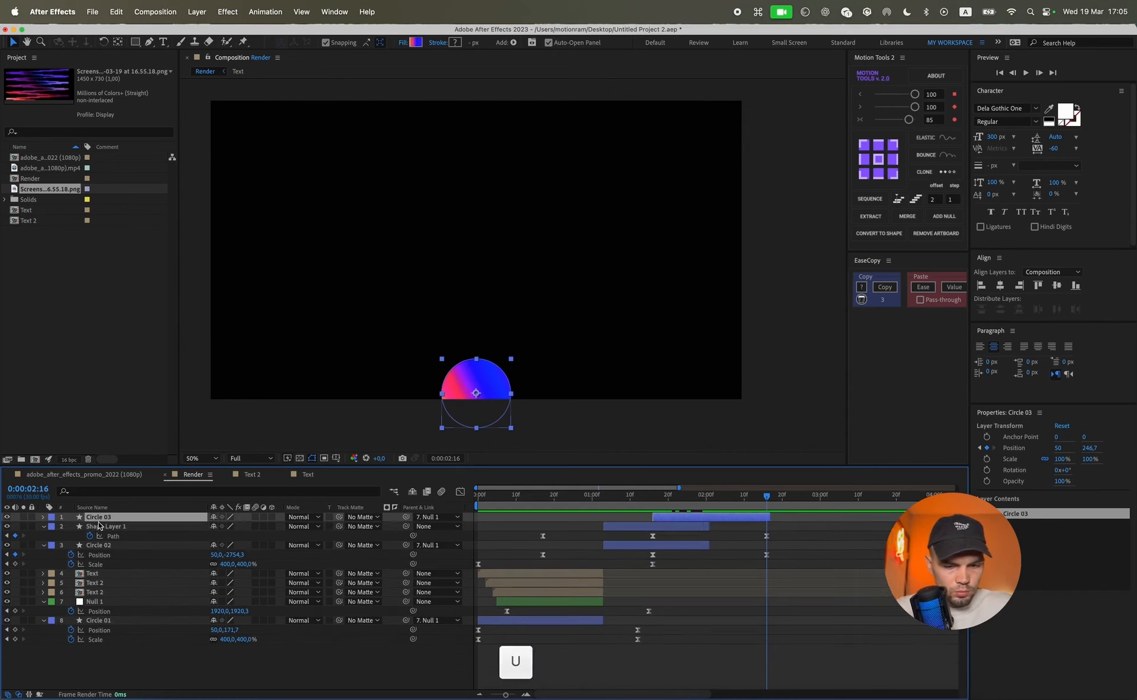
pyautogui.press('p')
pyautogui.hotkey('alt', 'shift', 'r')
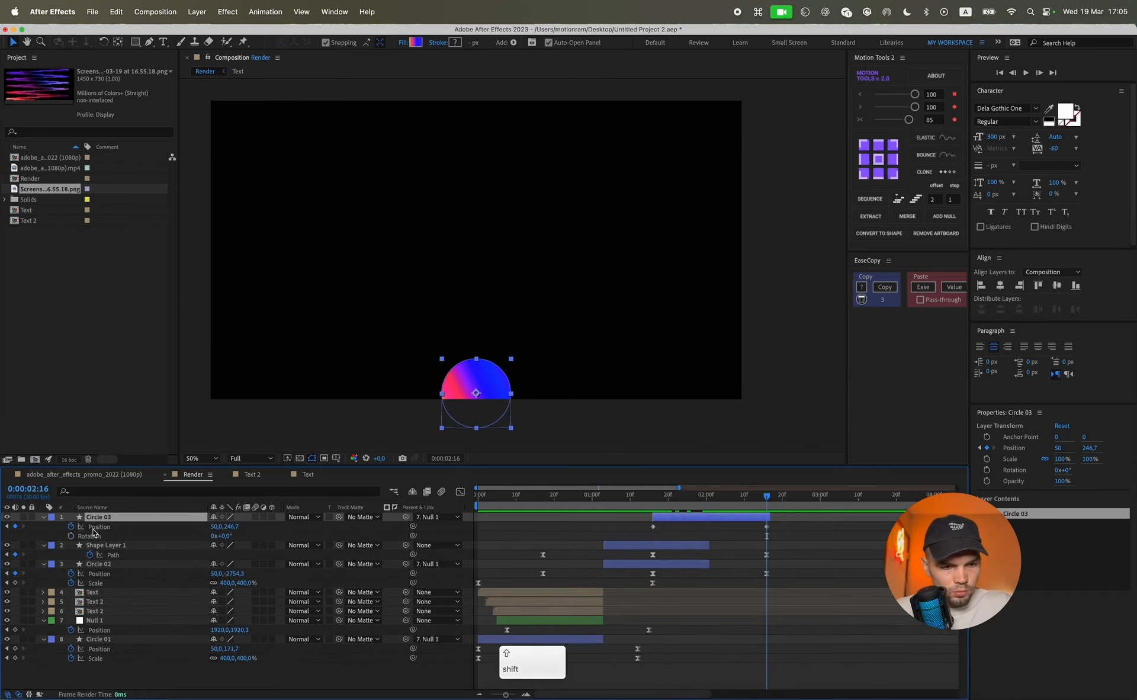
pyautogui.press('j')
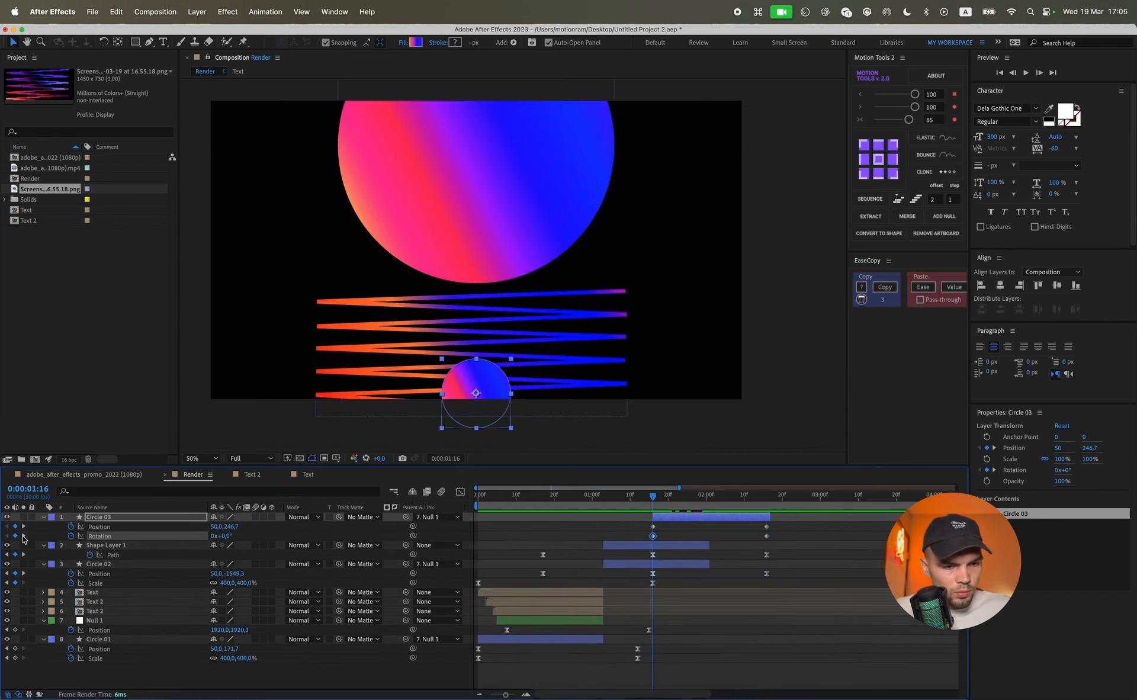
# - Set Circle 03's Rotation to 206° and its Y position to -1103.3 at 0:00:02:16
pyautogui.press('k')
pyautogui.moveTo(220, 535); pyautogui.dragTo(344, 537)
pyautogui.moveTo(226, 528); pyautogui.dragTo(159, 521)
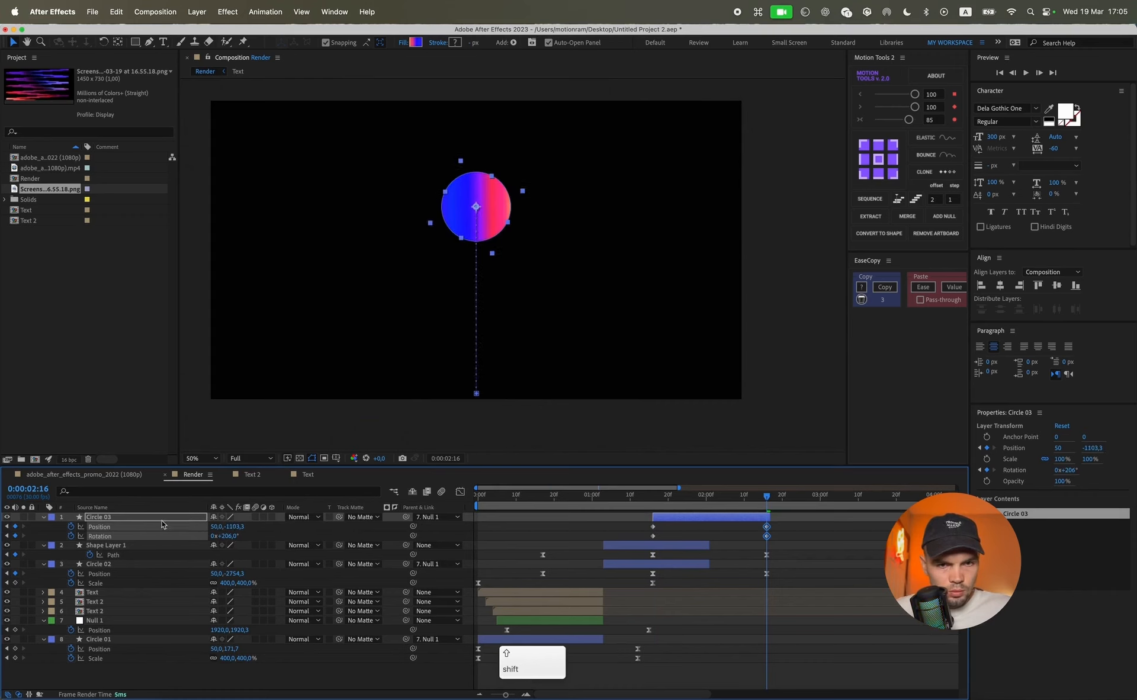
# - Extend Circle 03's layer just past 0:00:03:16 and add Position and Rotation keyframes at 0:00:03:16
pyautogui.hscroll(5, 678, 531)
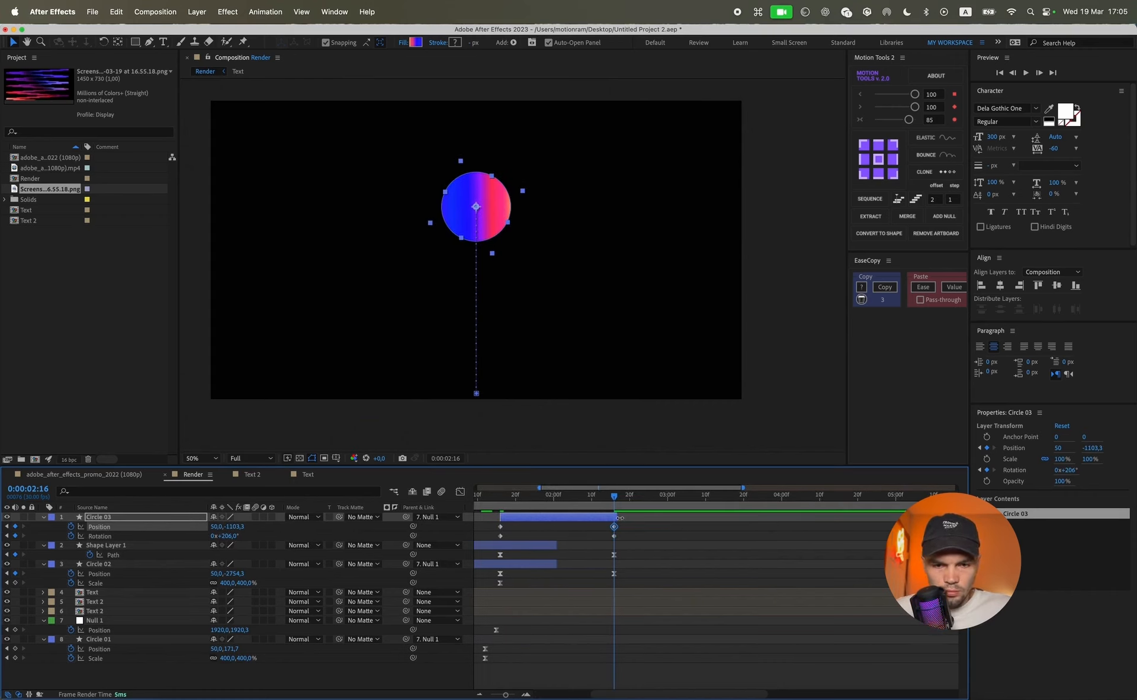
pyautogui.moveTo(620, 517); pyautogui.dragTo(704, 516)
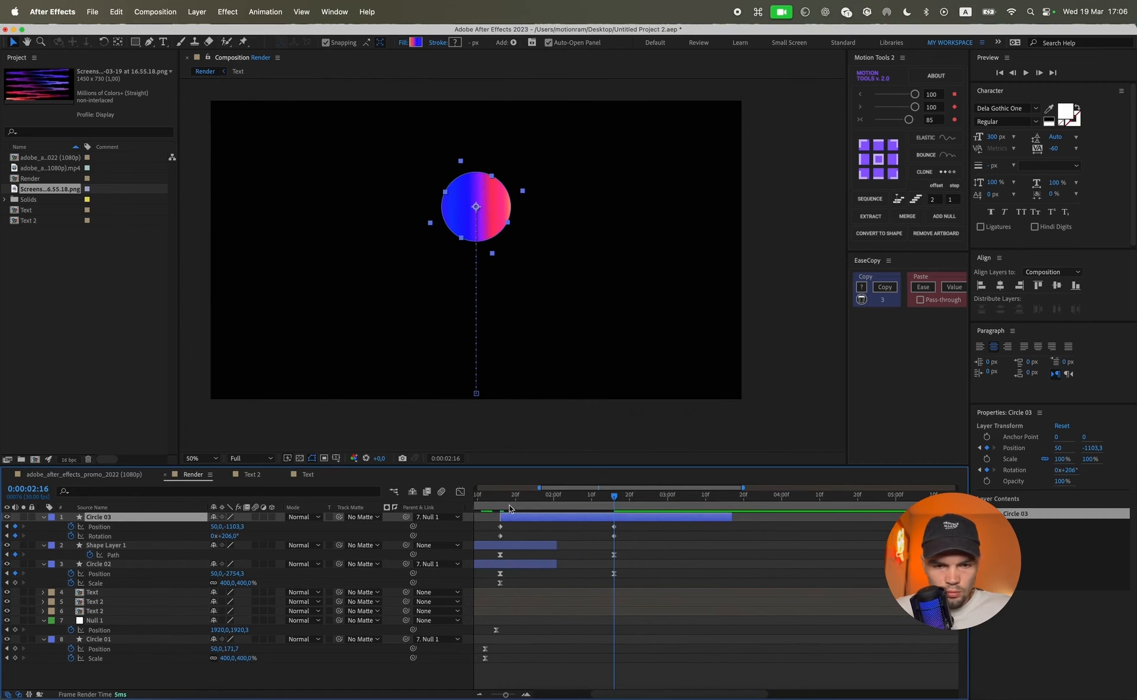
pyautogui.moveTo(509, 506); pyautogui.dragTo(502, 504)
pyautogui.press('super+Down')
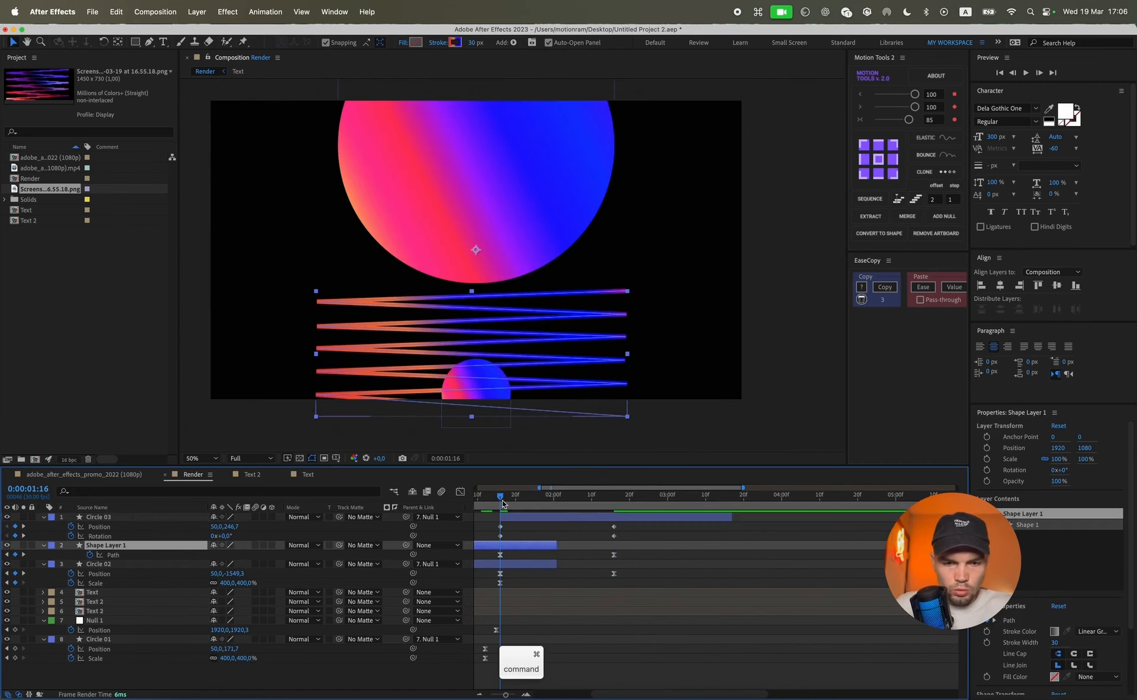
pyautogui.press('super+Right')
pyautogui.press('super+Left')
pyautogui.press('shift+super+Right')
pyautogui.press('shift+super+Right')
pyautogui.press('shift+super+Right')
pyautogui.press('shift+super+Right')
pyautogui.press('shift+super+Right')
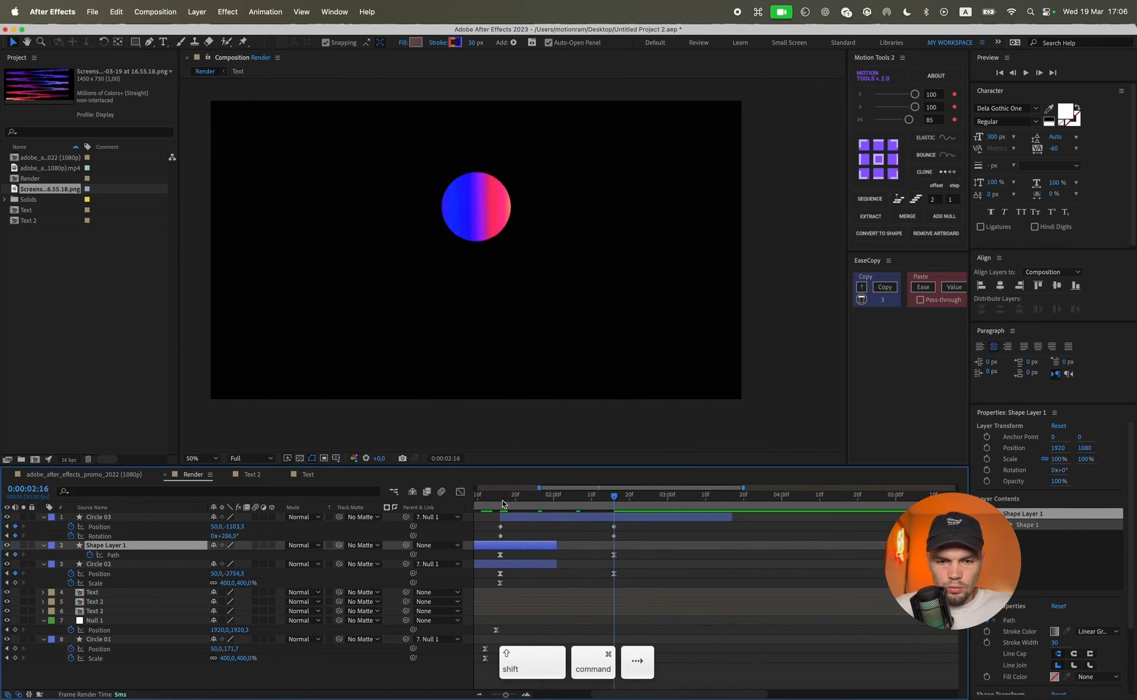
pyautogui.press('shift+super+Right')
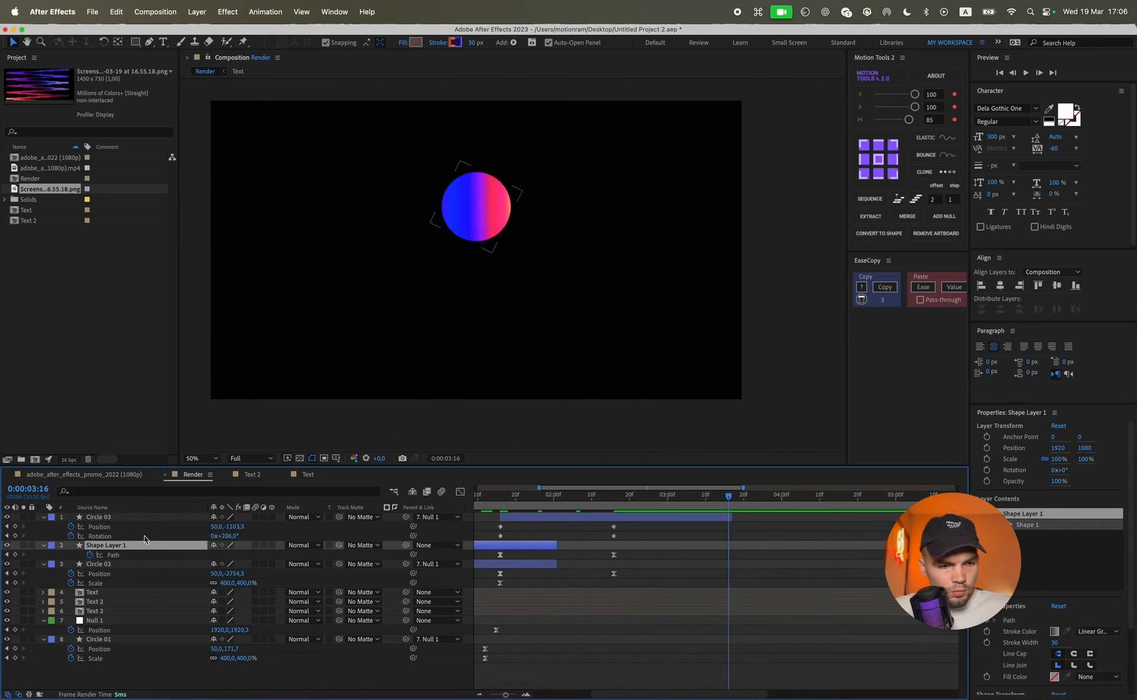
pyautogui.click(15, 527)
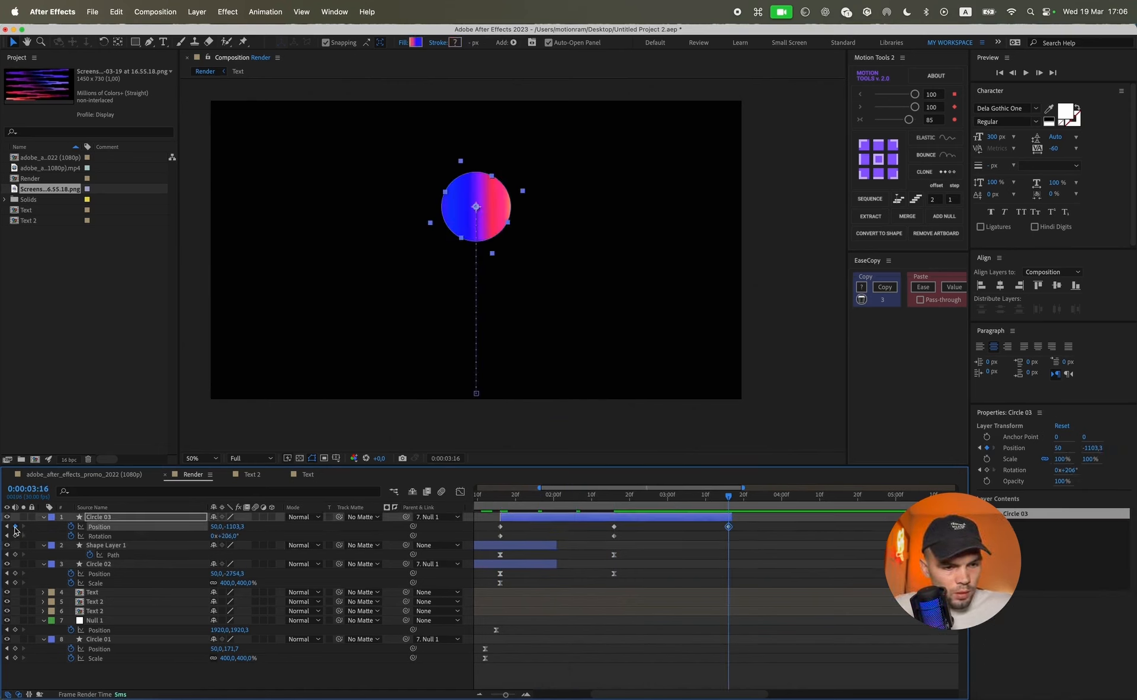
pyautogui.click(15, 535)
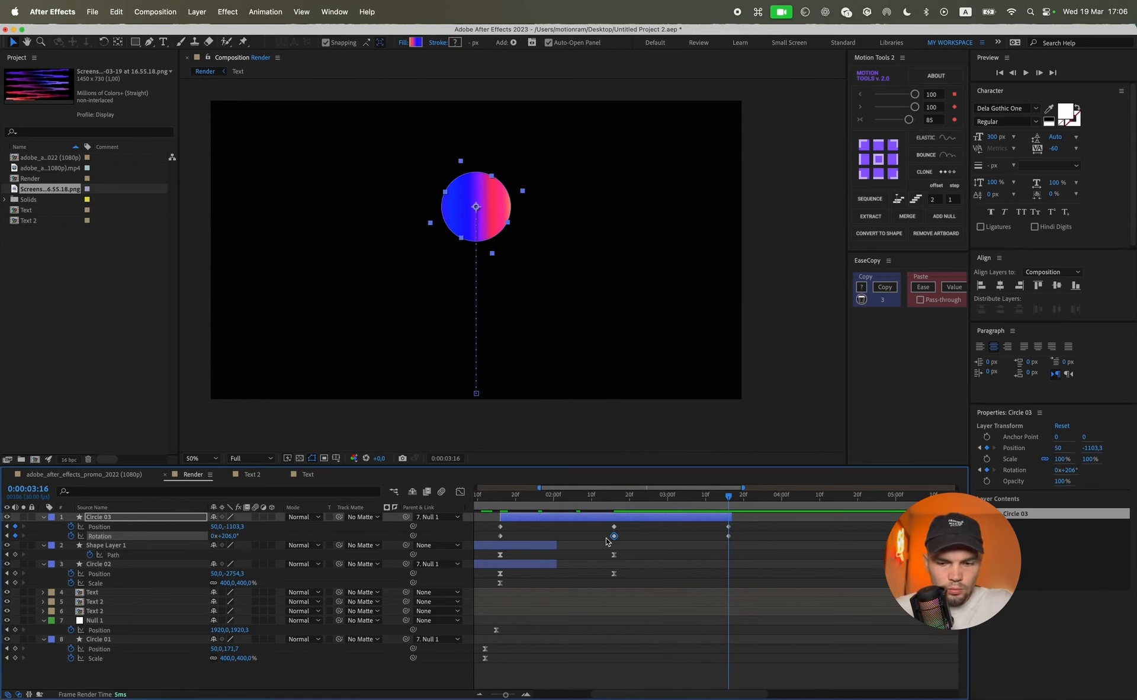
# - Set Circle 03's Rotation to 357° at 0:00:03:16
pyautogui.moveTo(234, 536); pyautogui.dragTo(314, 540)
pyautogui.click(728, 527)
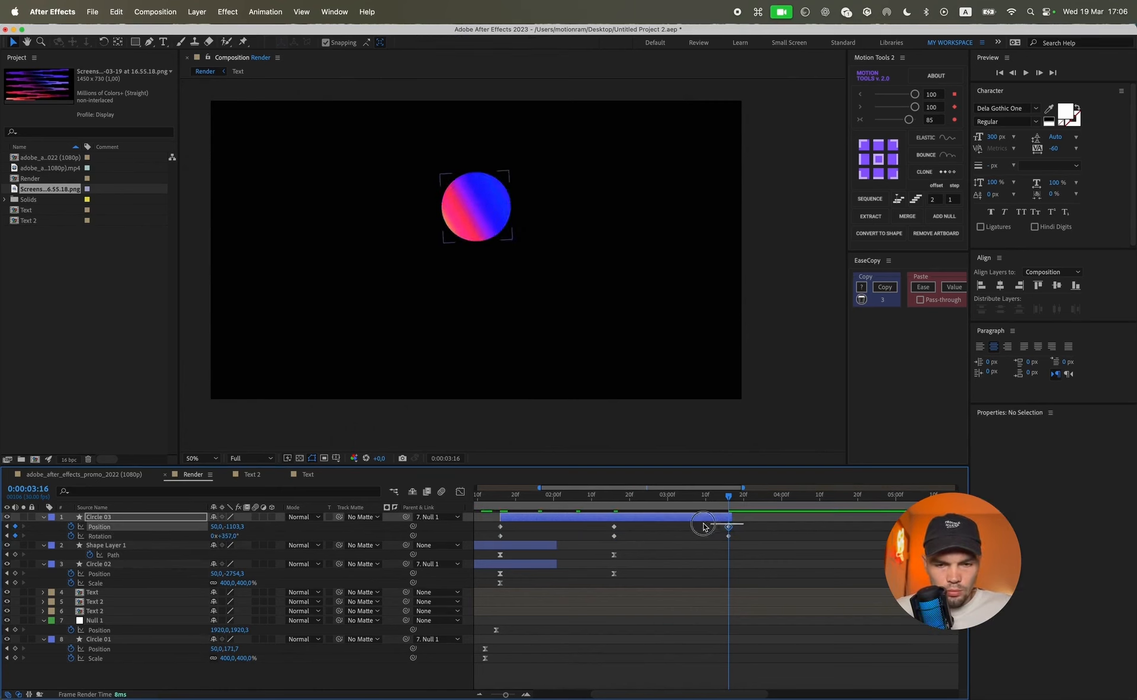
# - Copy the easing of Shape Layer 1's three Path keyframes and paste only the ease onto Circle 03's Position and Rotation keyframes
pyautogui.hscroll(-5, 658, 542)
pyautogui.moveTo(697, 556); pyautogui.dragTo(515, 560)
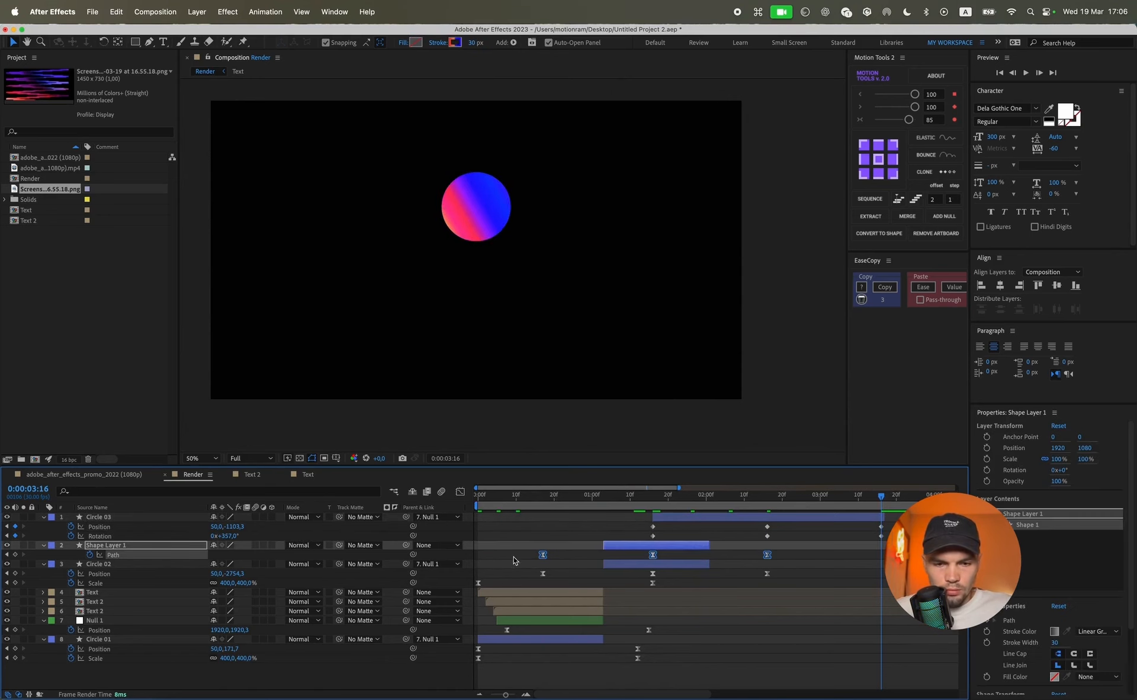
pyautogui.click(890, 291)
pyautogui.hscroll(5, 673, 540)
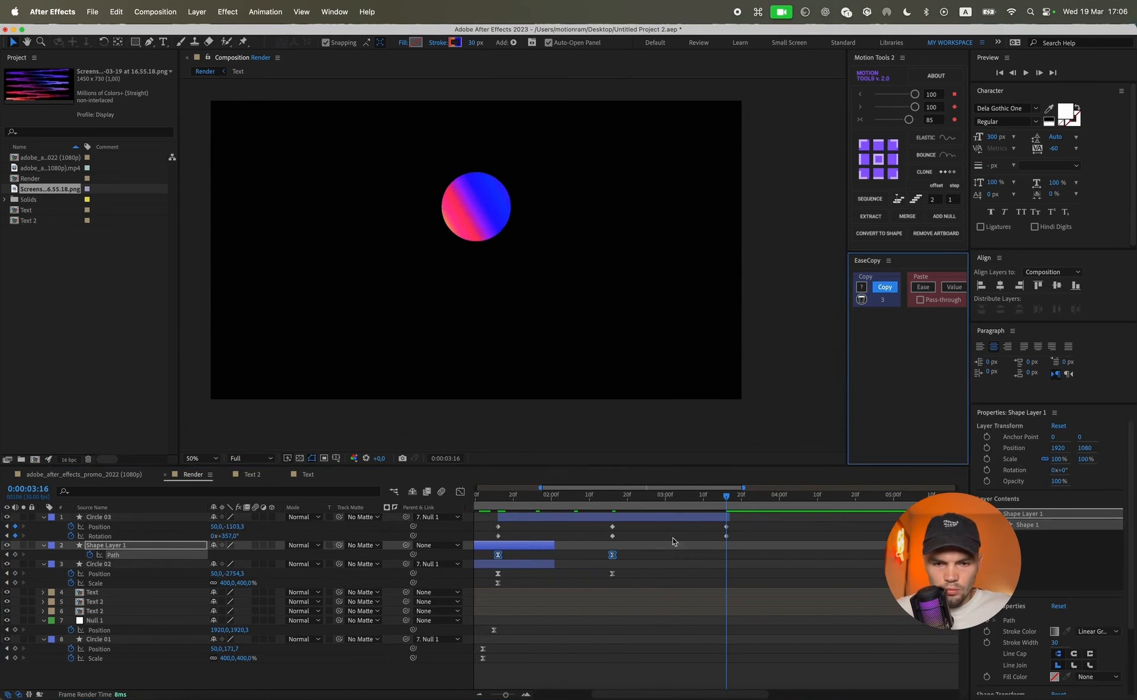
pyautogui.moveTo(751, 527); pyautogui.dragTo(489, 540)
pyautogui.click(923, 287)
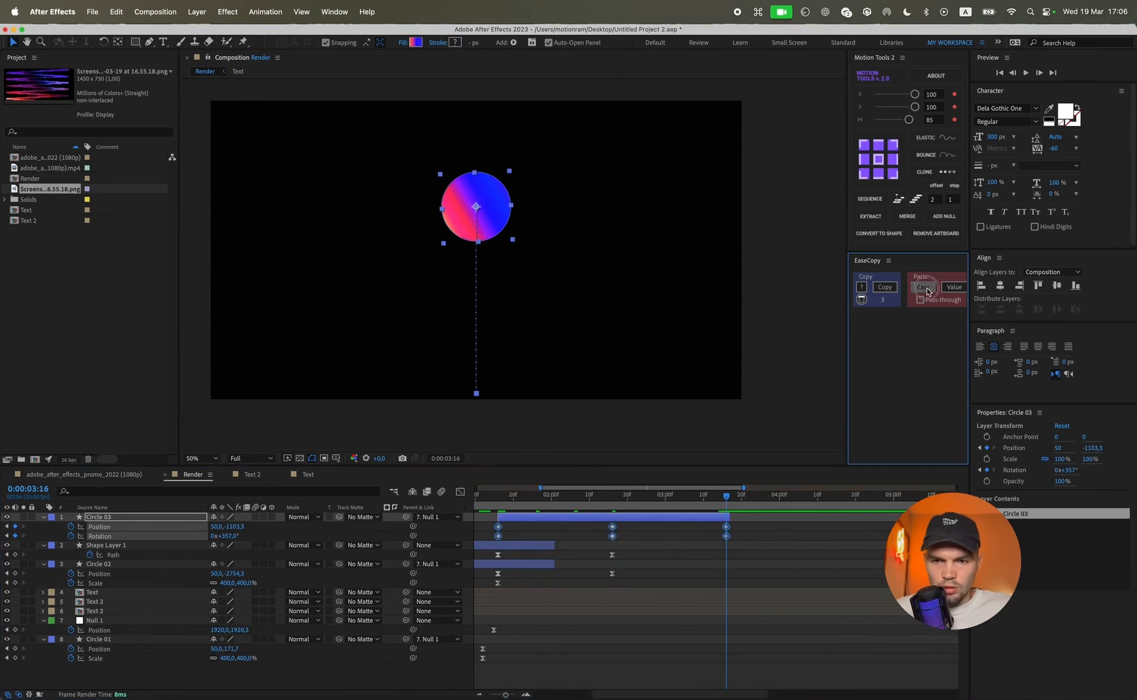
# - Trim the start of Circle 03's layer to 0:00:02:01 and preview the cut
pyautogui.hscroll(-3, 712, 508)
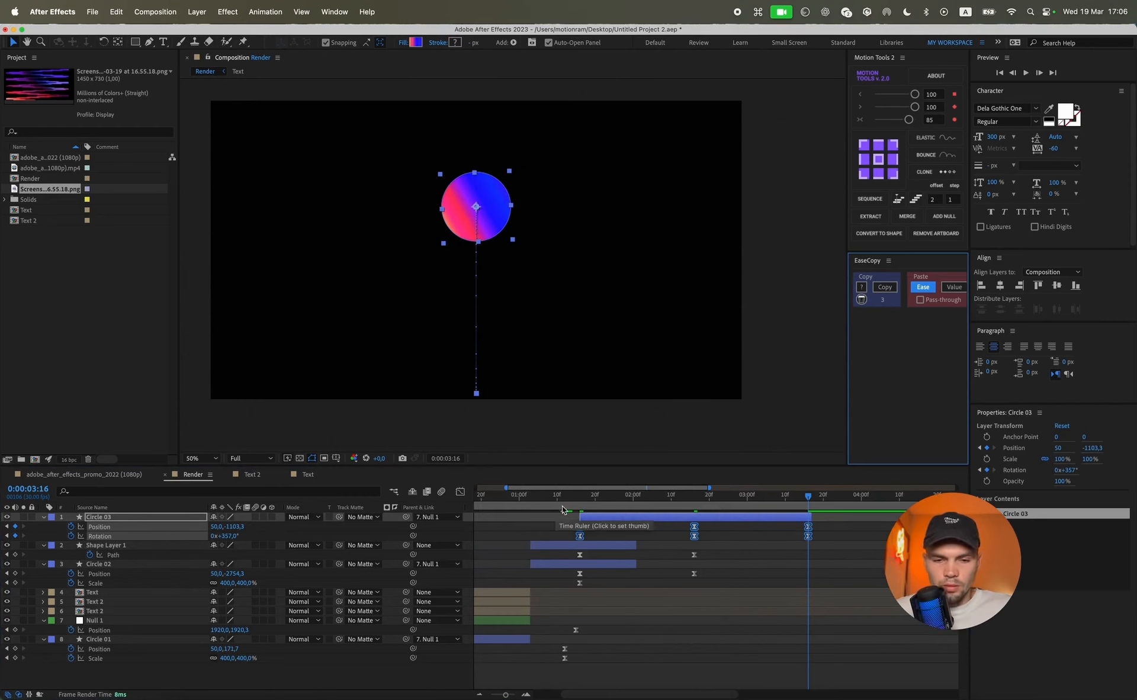
pyautogui.moveTo(653, 502)
pyautogui.mouseDown()
pyautogui.moveTo(621, 502)
pyautogui.moveTo(635, 502)
pyautogui.mouseUp()
pyautogui.hotkey('alt', '[')
pyautogui.press('F2')
pyautogui.click(643, 519)
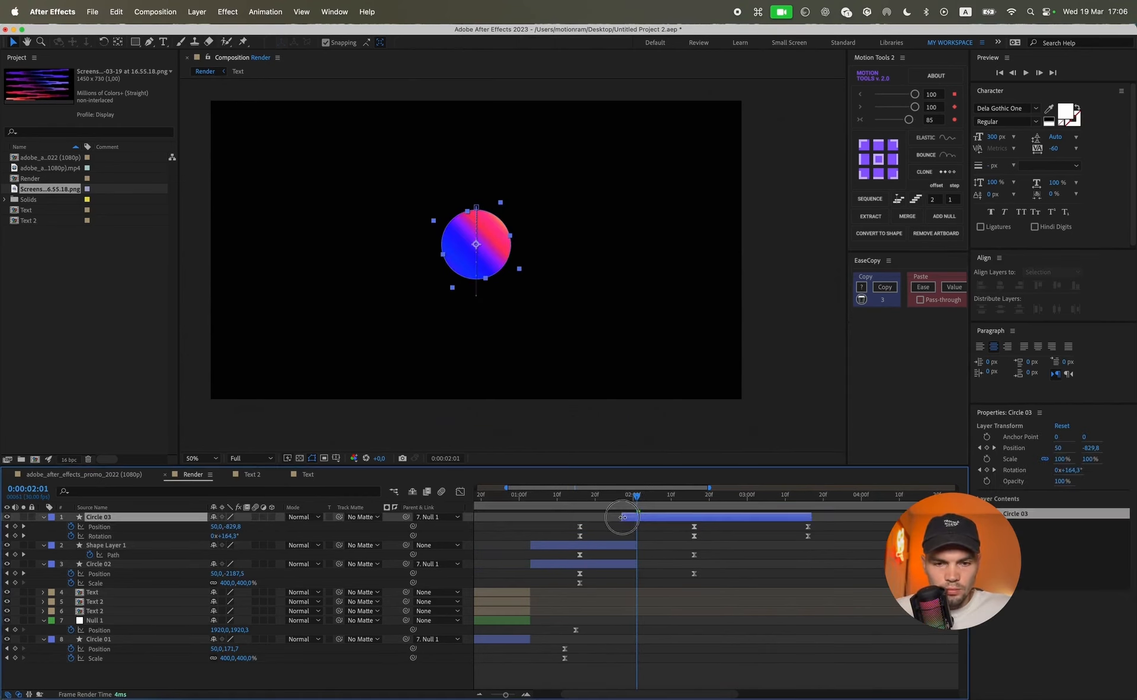
pyautogui.press('space')
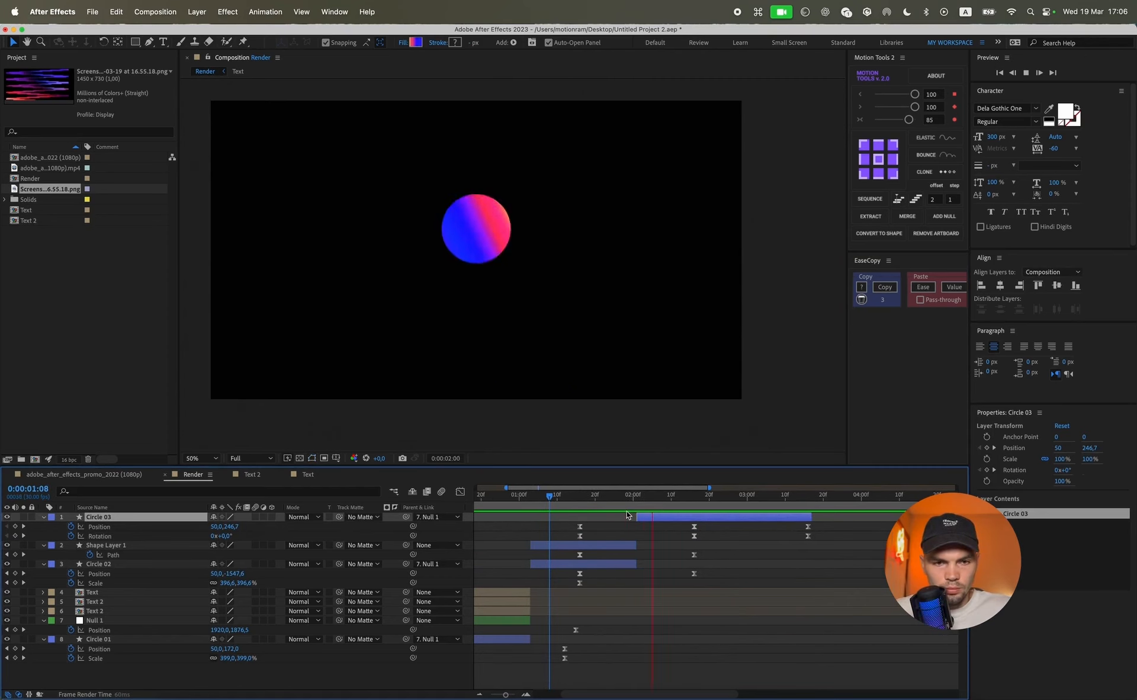
# - Try to smooth Circle 03's Position and Rotation keyframes at 0:00:02:16 with continuous Keyframe Velocity and a speed-curve edit in the Graph Editor
pyautogui.click(694, 527)
pyautogui.rightClick(695, 528)
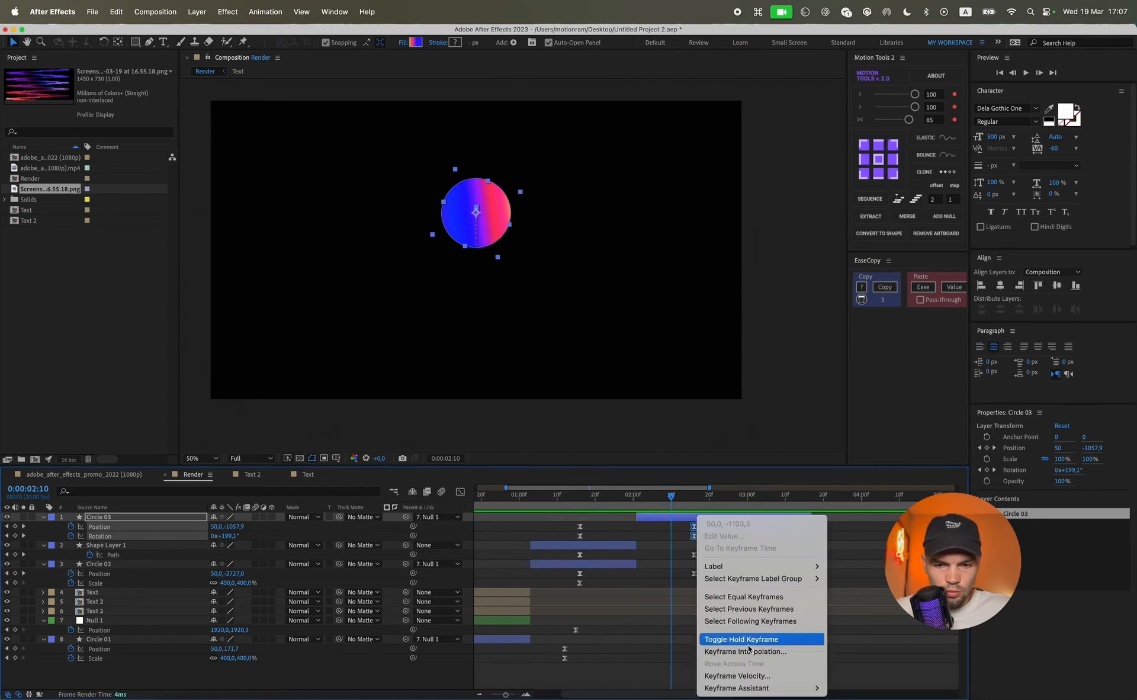
pyautogui.click(737, 676)
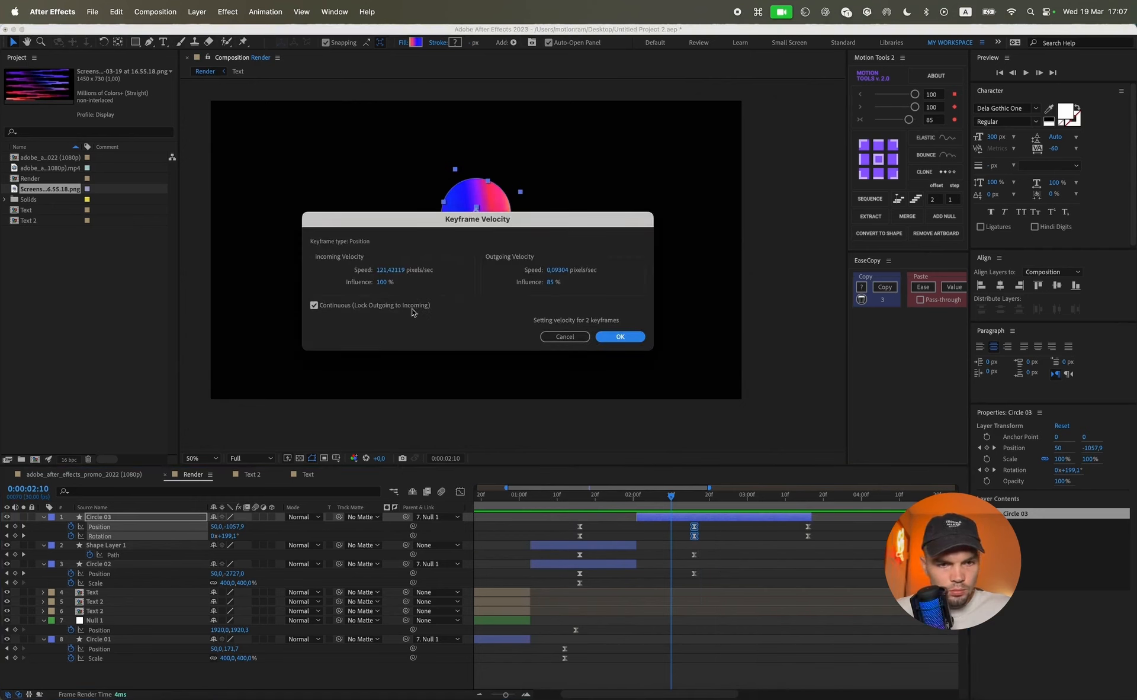
pyautogui.click(616, 337)
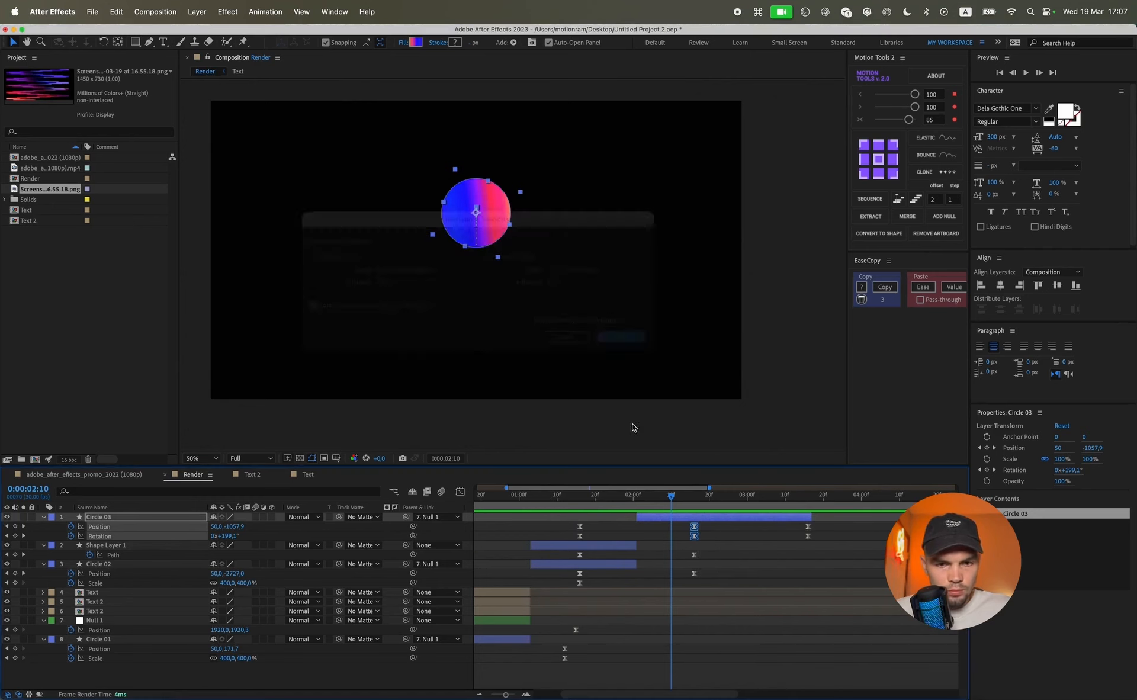
pyautogui.hotkey('shift', 'F3')
pyautogui.scroll(3, 697, 648)
pyautogui.moveTo(682, 620); pyautogui.dragTo(651, 629)
pyautogui.press('super+z')
pyautogui.click(700, 634)
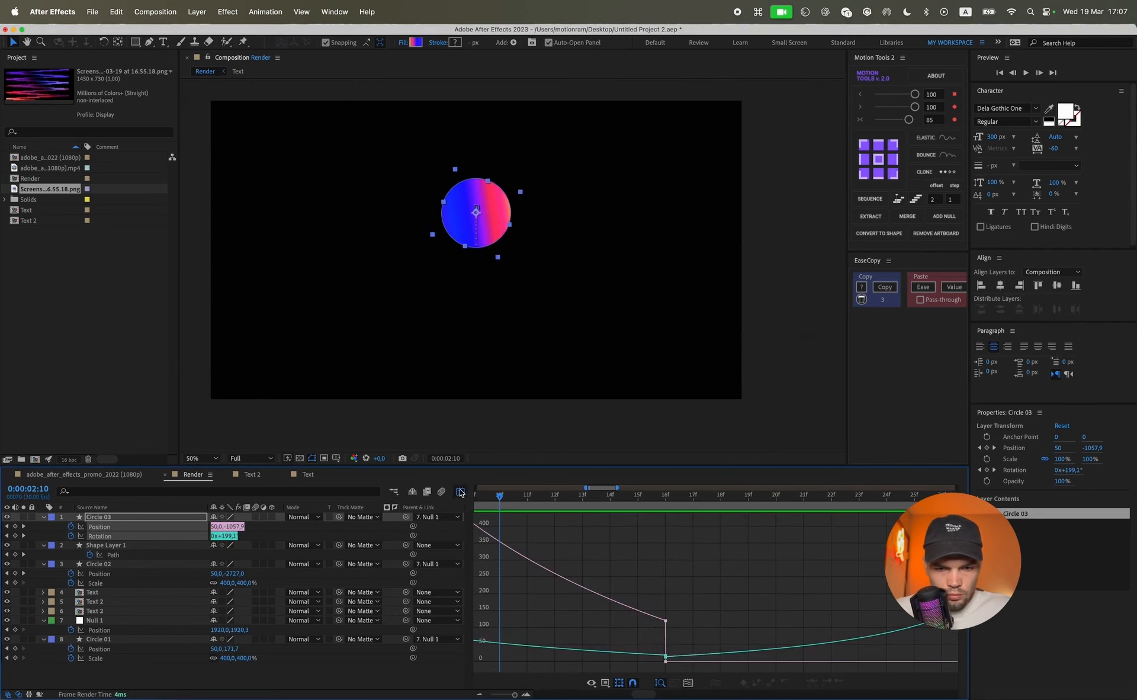
pyautogui.click(460, 492)
pyautogui.scroll(-5, 701, 553)
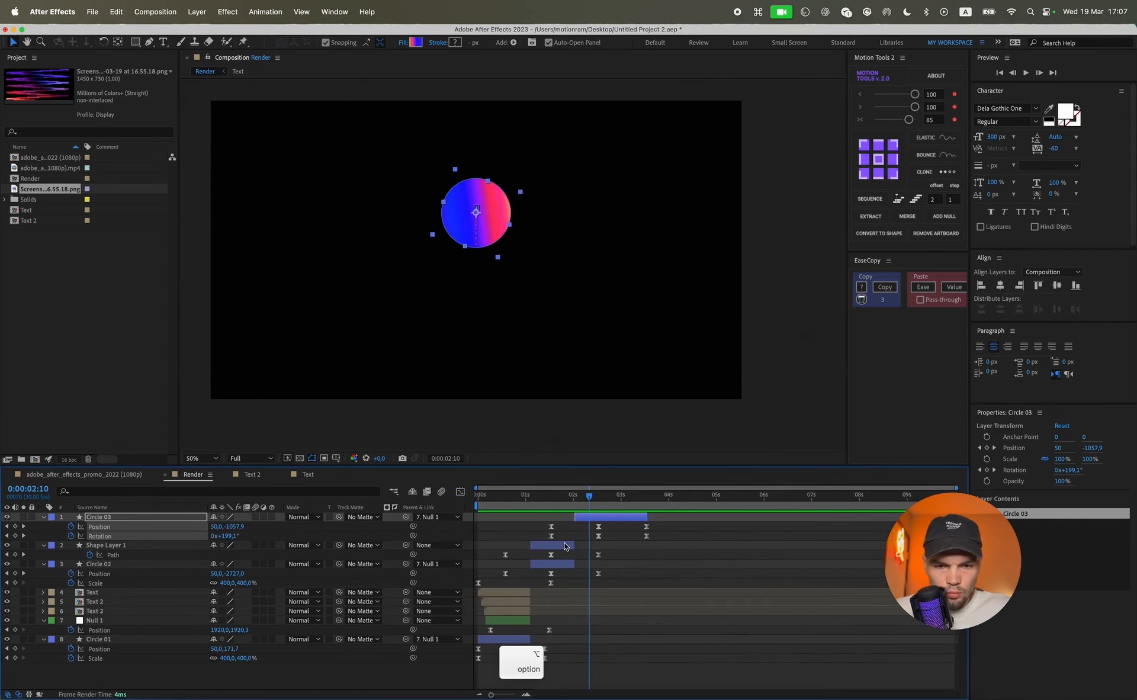
# - Apply Easy Ease with a Motion Tools easing value of 85 to Circle 03's Rotation keyframes and preview the motion
pyautogui.scroll(4, 564, 542)
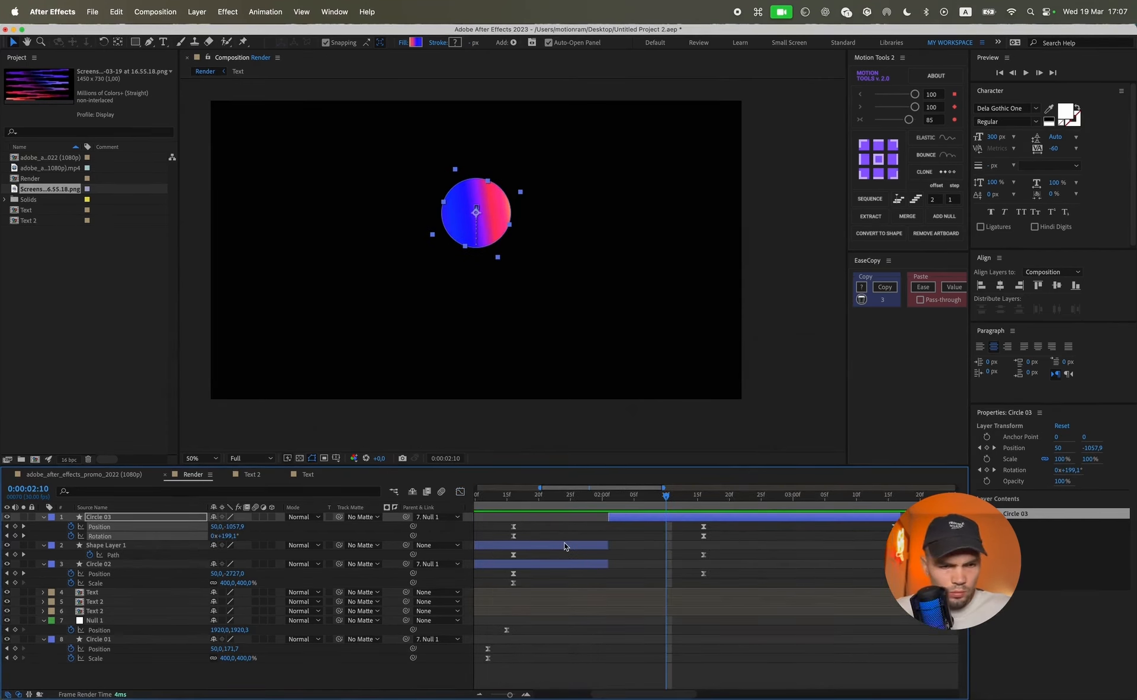
pyautogui.hscroll(-1, 742, 539)
pyautogui.moveTo(888, 530); pyautogui.dragTo(518, 542)
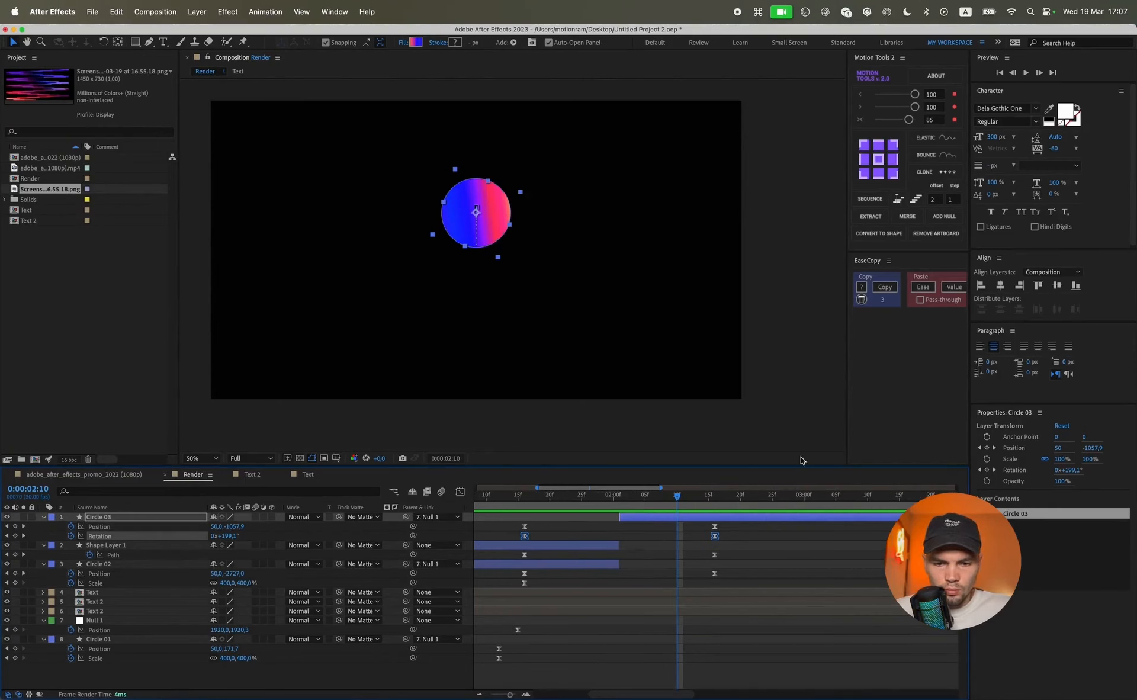
pyautogui.press('F9')
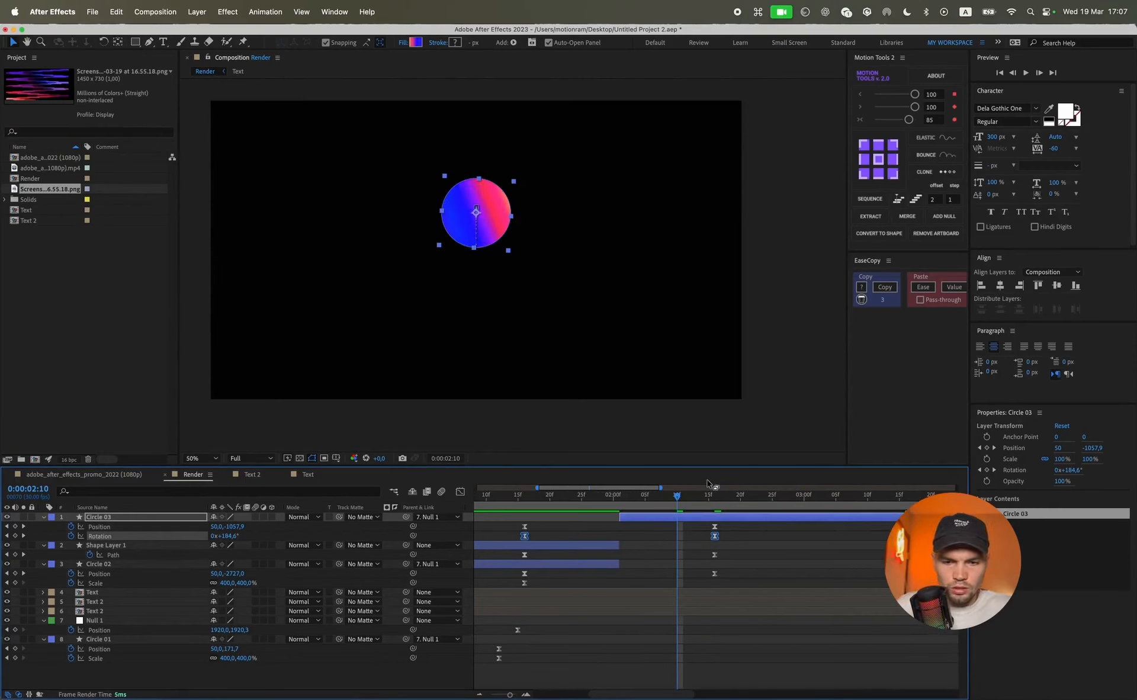
pyautogui.click(909, 121)
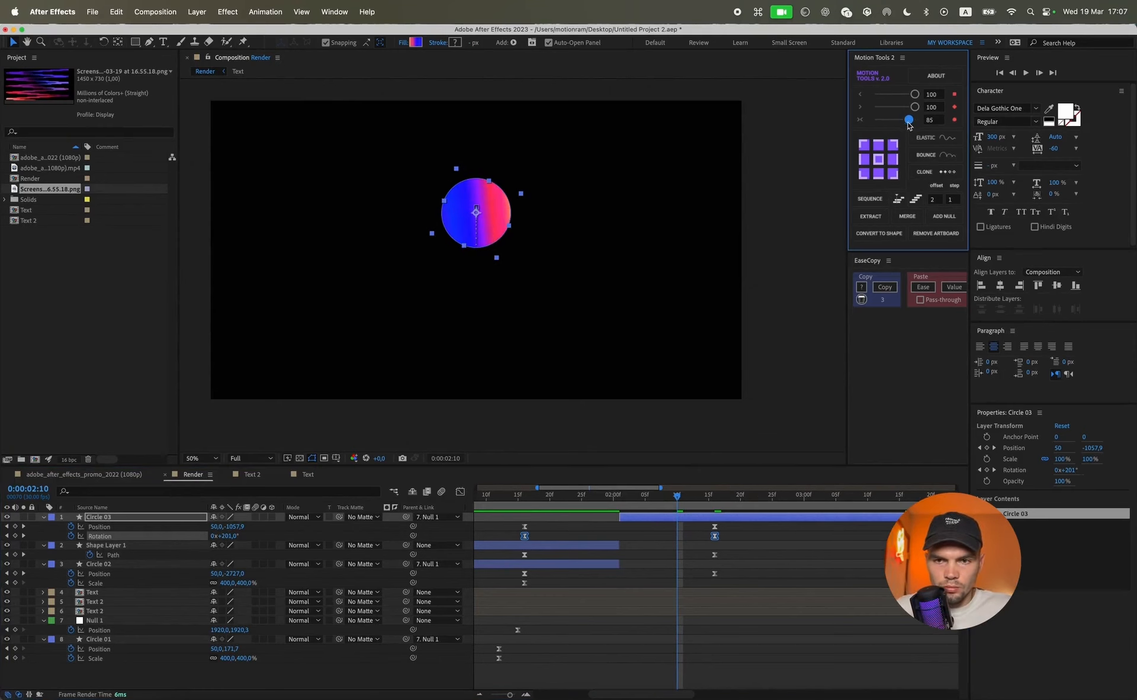
pyautogui.moveTo(881, 507); pyautogui.dragTo(503, 532)
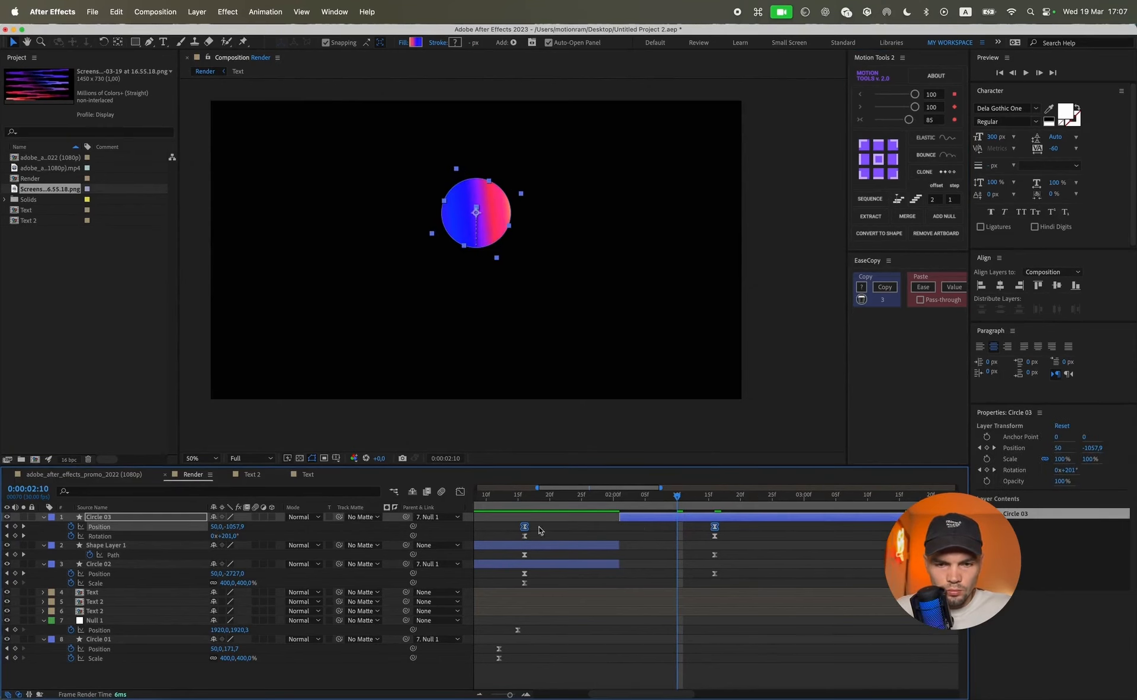
pyautogui.moveTo(680, 502); pyautogui.dragTo(594, 503)
pyautogui.press('space')
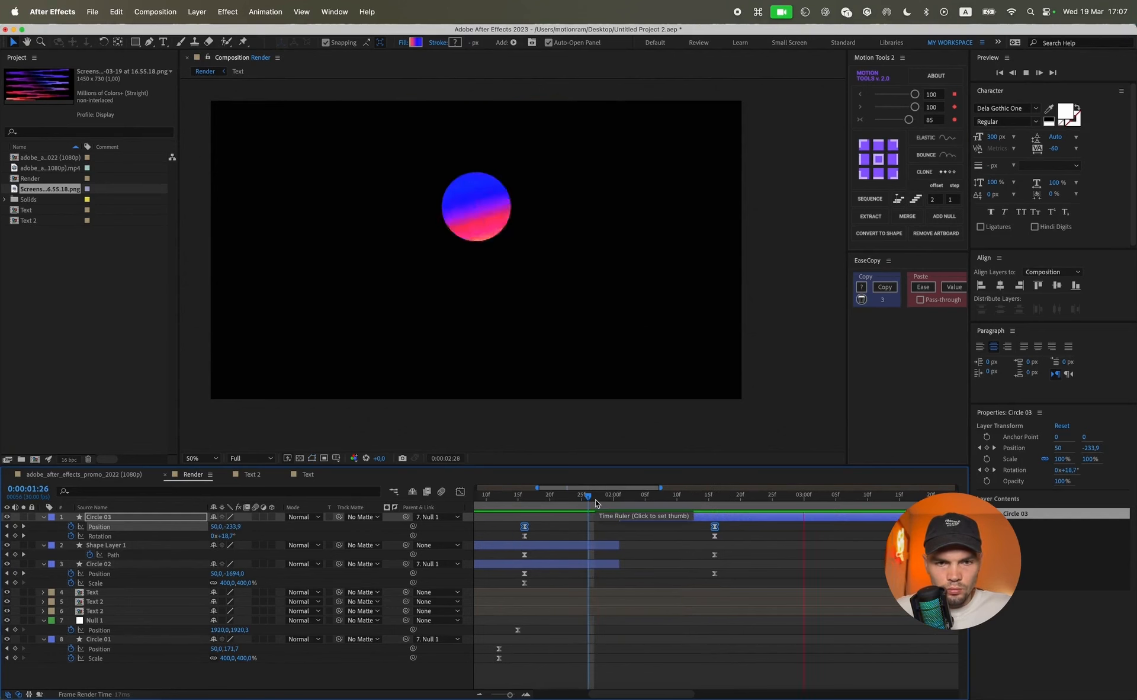
pyautogui.press('space')
# - Delete Circle 03's middle Rotation keyframe at 0:00:02:16 and preview the rotation
pyautogui.moveTo(796, 531); pyautogui.dragTo(698, 542)
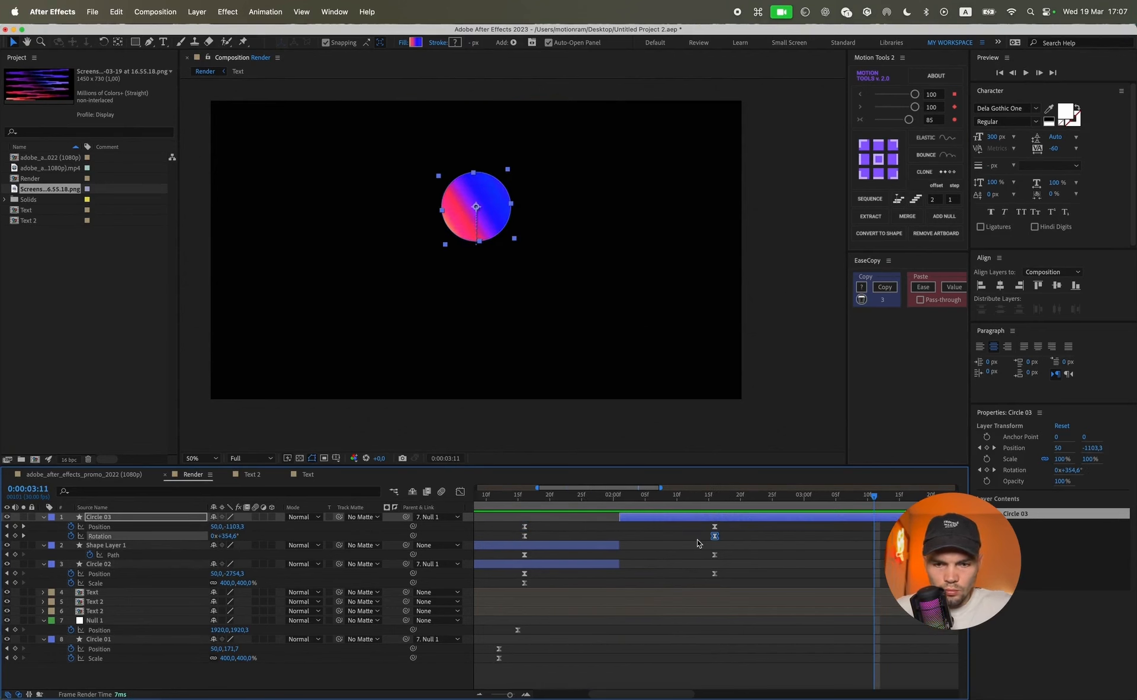
pyautogui.press('Delete')
pyautogui.click(627, 498)
pyautogui.press('space')
pyautogui.press('space')
# - Apply Easy Ease to Circle 03's two remaining Rotation keyframes and play back the result
pyautogui.moveTo(881, 536); pyautogui.dragTo(468, 544)
pyautogui.hscroll(5, 570, 544)
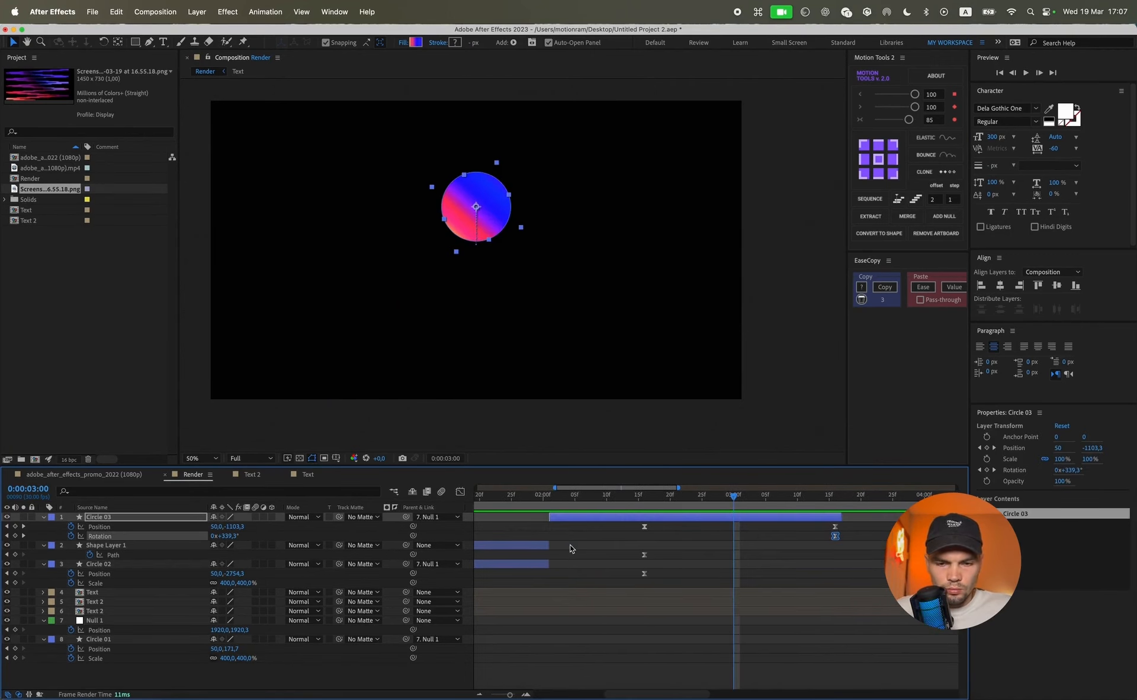
pyautogui.press('F9')
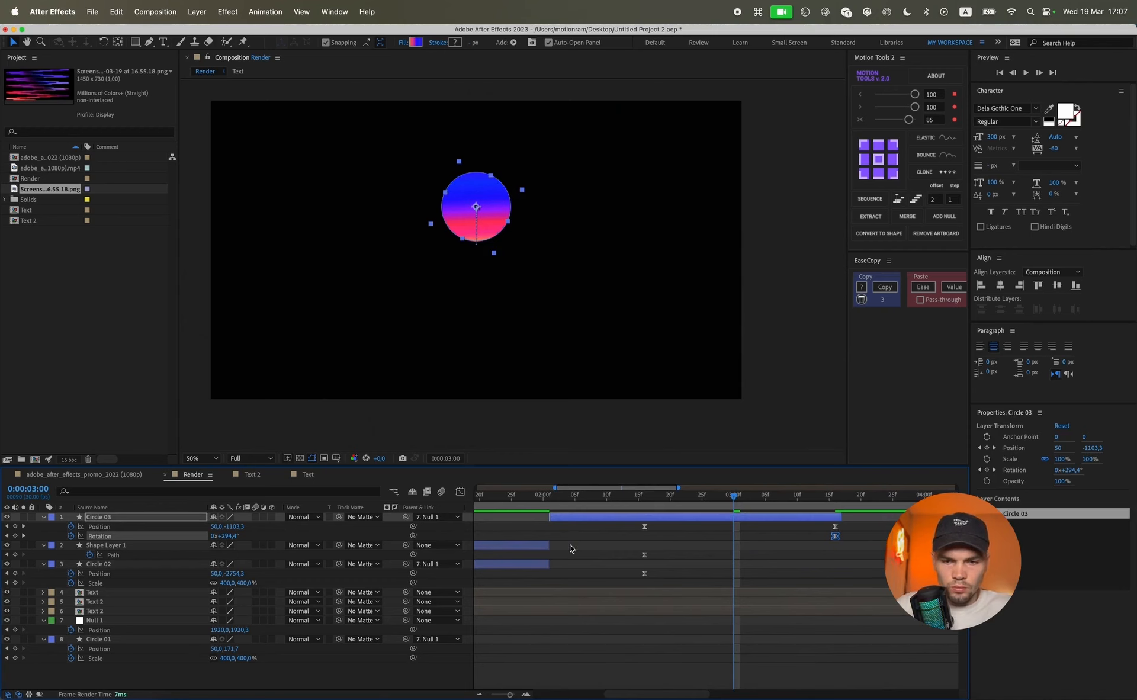
pyautogui.scroll(-3, 570, 547)
pyautogui.moveTo(586, 498); pyautogui.dragTo(566, 498)
pyautogui.press('space')
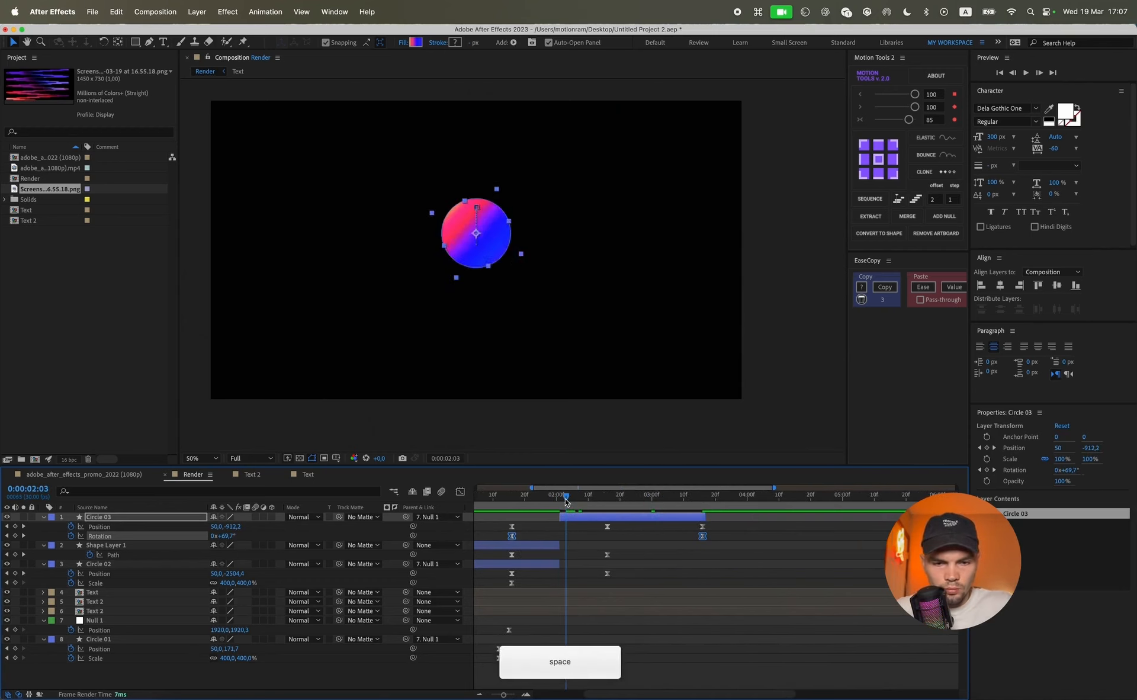
pyautogui.press('space')
# - Set the Motion Tools easing of Circle 03's Rotation keyframes to 60 and preview from the spring launch
pyautogui.click(930, 120)
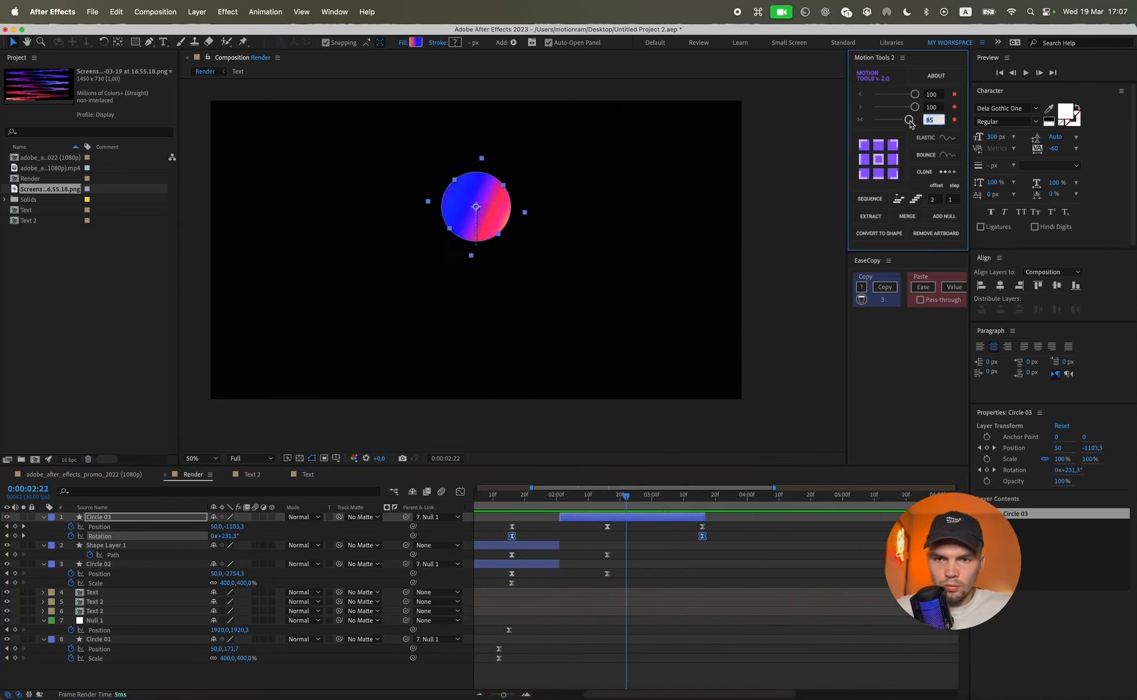
pyautogui.write('60')
pyautogui.press('Return')
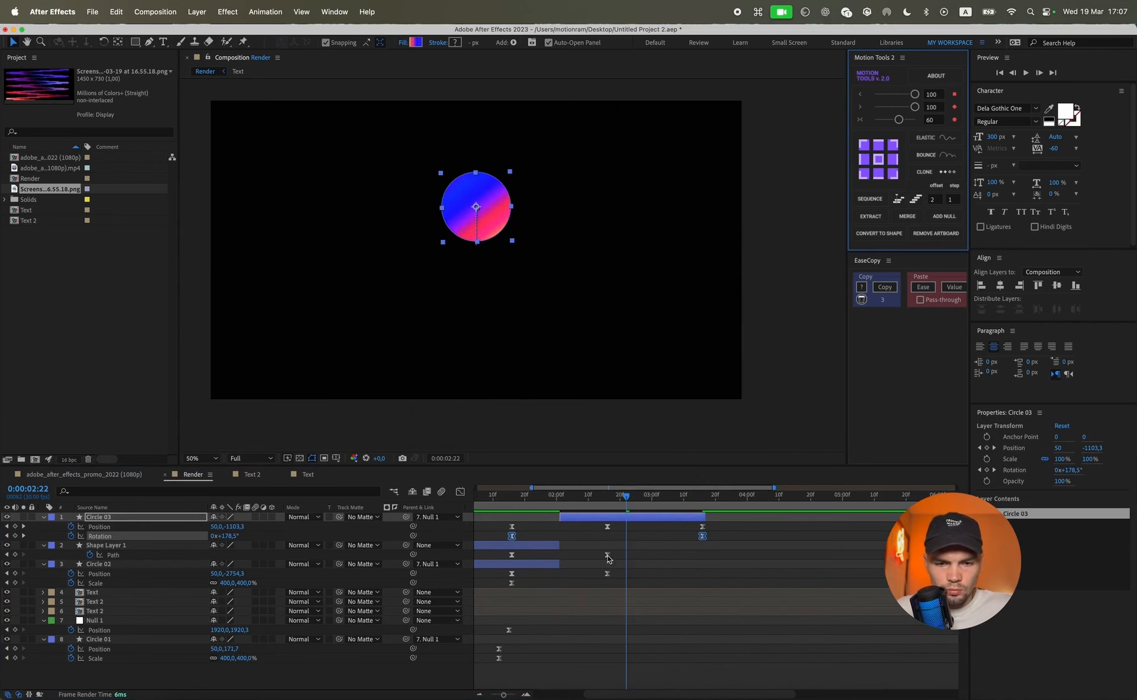
pyautogui.click(608, 558)
pyautogui.moveTo(625, 495); pyautogui.dragTo(506, 497)
pyautogui.press('space')
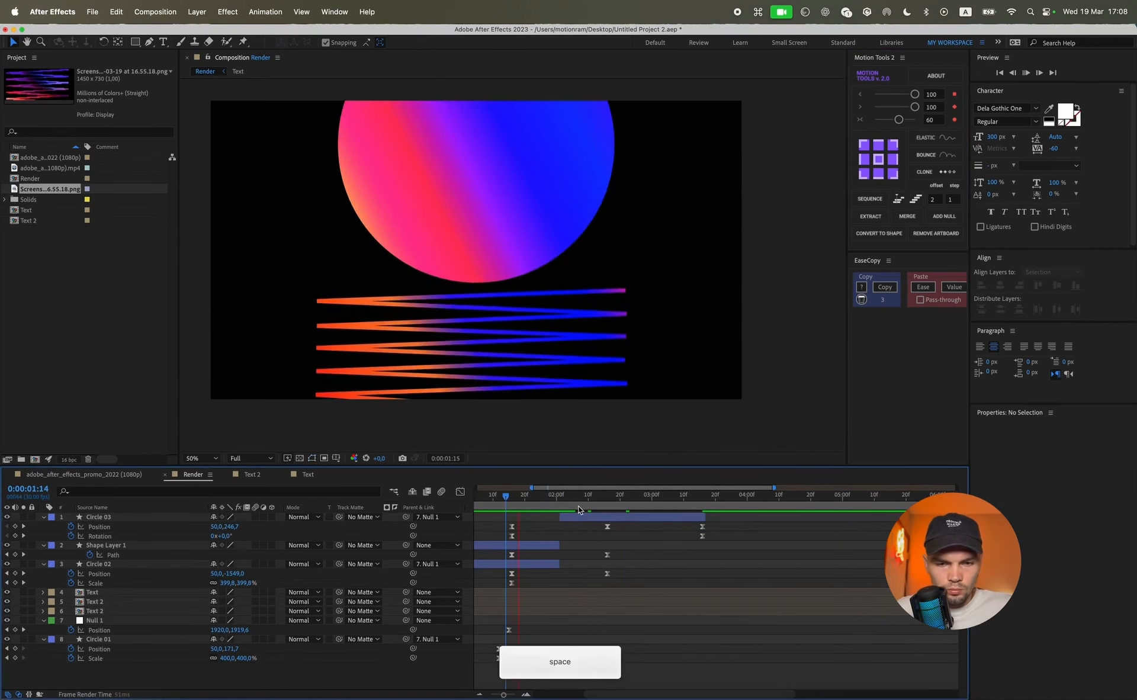
# - Move Circle 03's last Rotation keyframe to 0:00:02:16 and preview the faster spin
pyautogui.moveTo(703, 536); pyautogui.dragTo(607, 535)
pyautogui.moveTo(563, 497); pyautogui.dragTo(520, 497)
pyautogui.press('space')
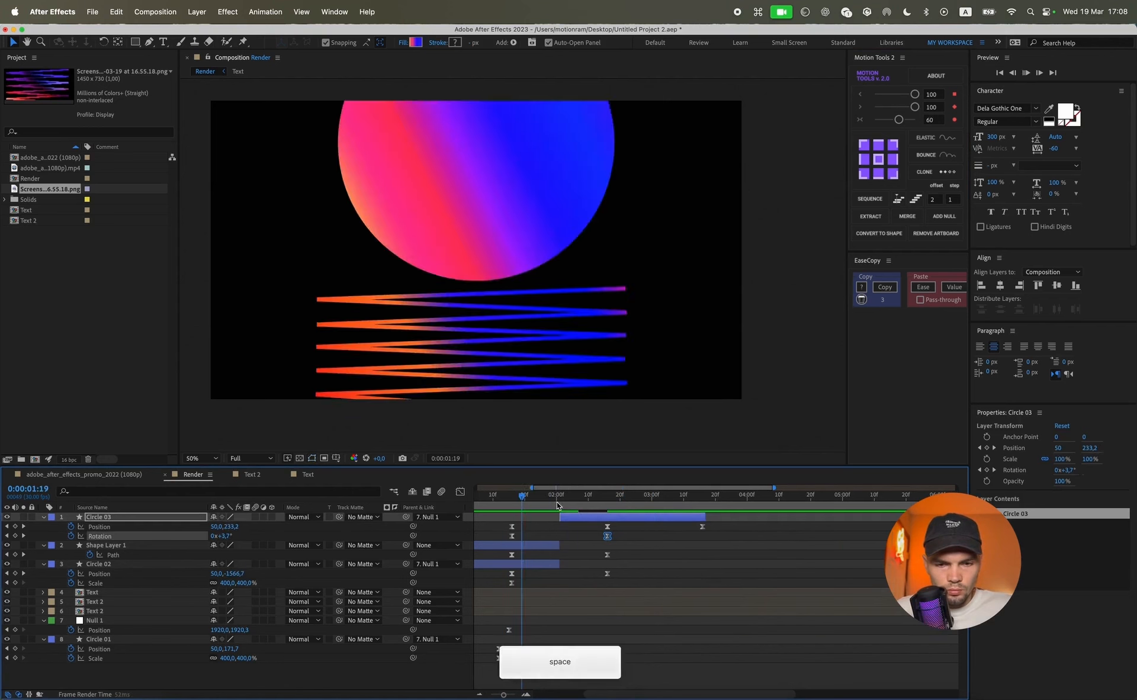
pyautogui.press('space')
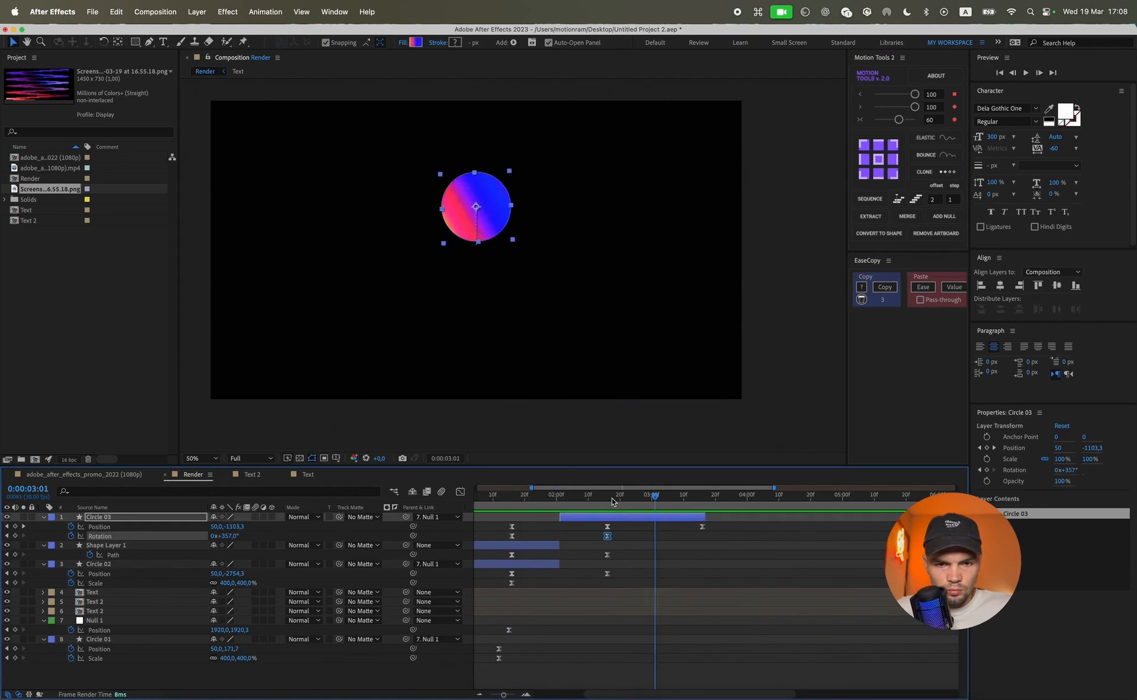
# - Set the Motion Tools easing of both Circle 03 Rotation keyframes to 85 and preview from 0:00:01:14
pyautogui.moveTo(632, 540); pyautogui.dragTo(488, 529)
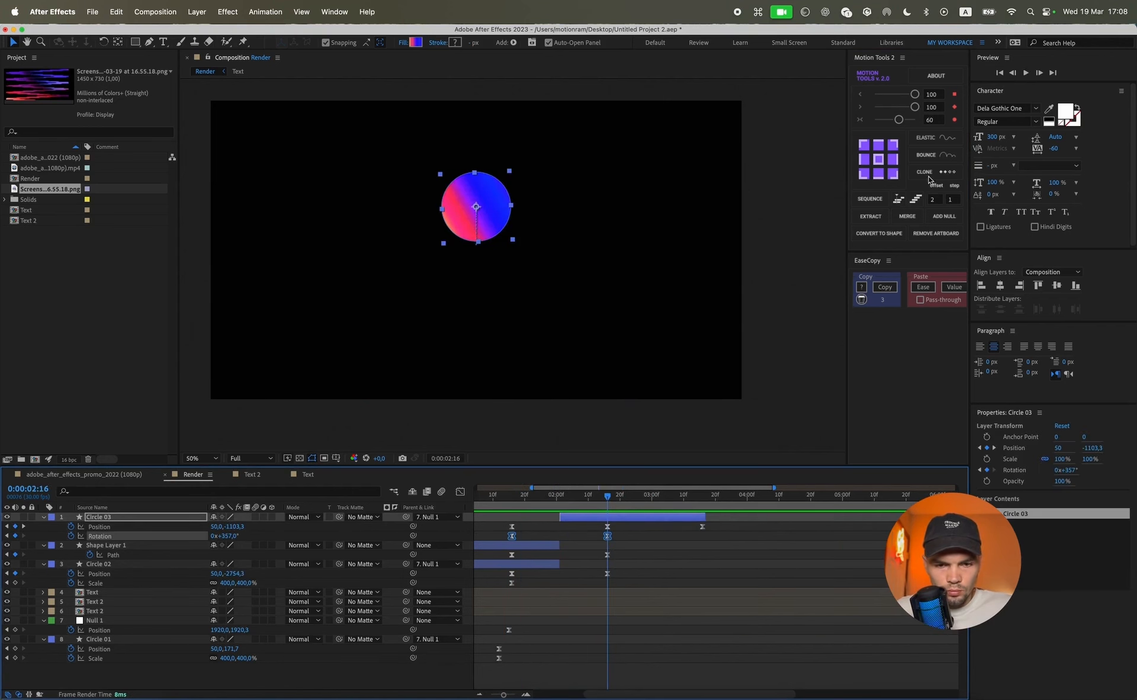
pyautogui.click(930, 121)
pyautogui.write('85')
pyautogui.press('Return')
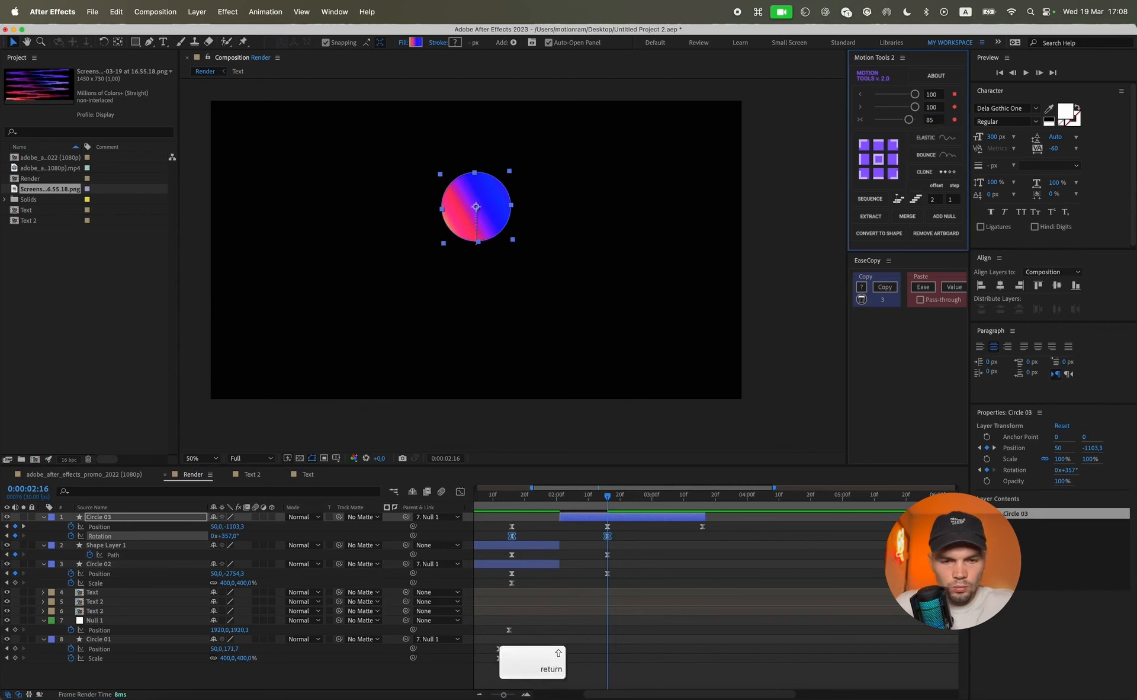
pyautogui.hscroll(-3, 636, 514)
pyautogui.moveTo(632, 497); pyautogui.dragTo(583, 497)
pyautogui.press('space')
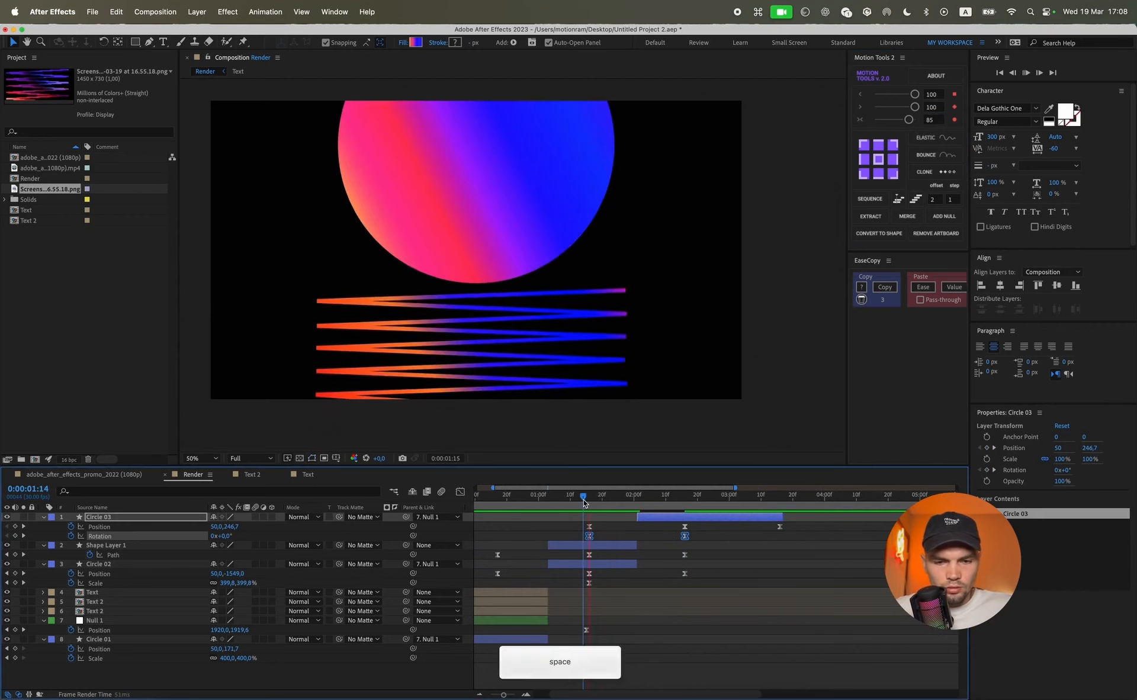
# - Set Circle 03's Rotation to 120° at 0:00:02:16 and to 240° at 0:00:03:16
pyautogui.press('BackSpace')
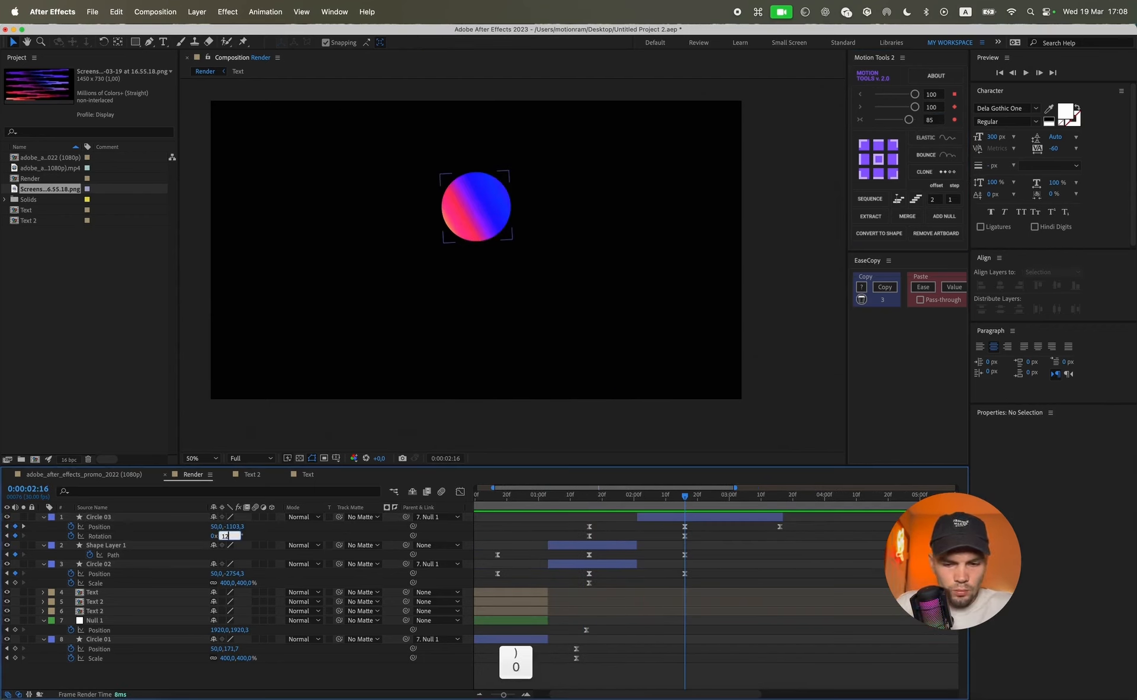
pyautogui.write('0')
pyautogui.press('Return')
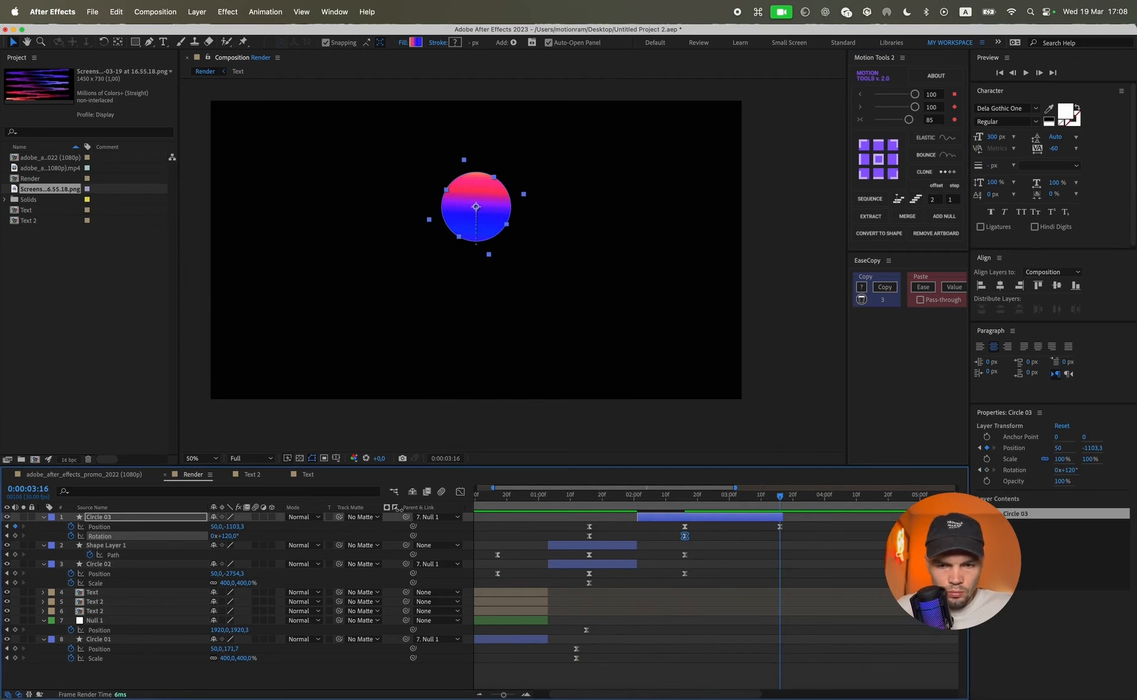
pyautogui.write('240')
pyautogui.press('Return')
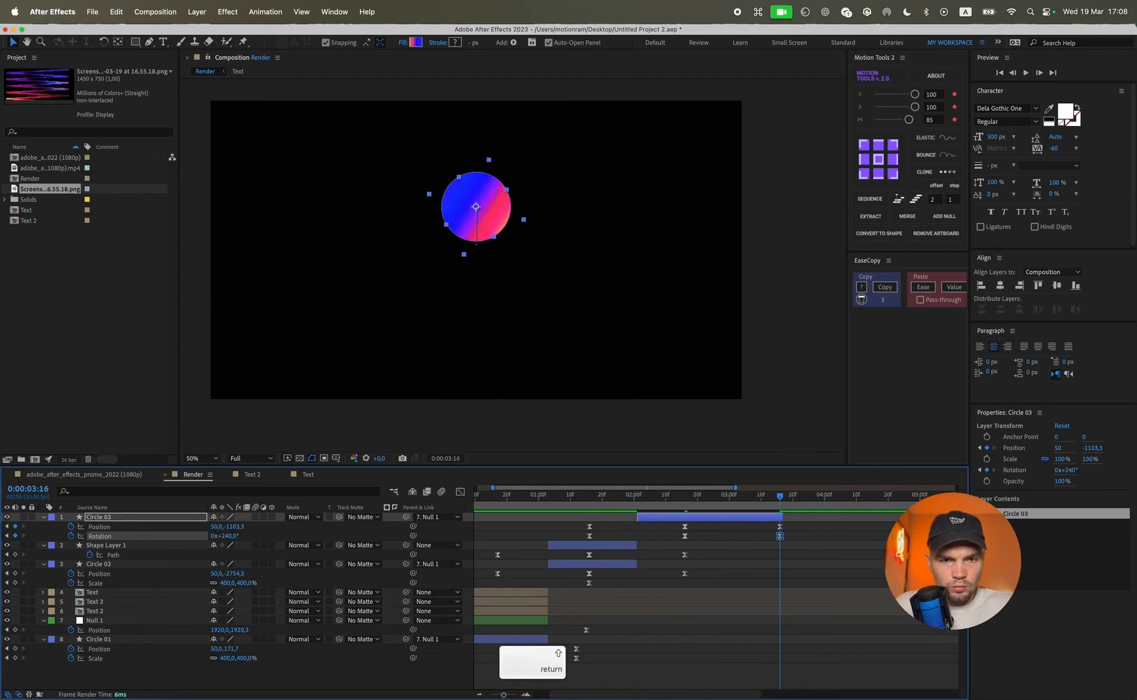
# - Show Circle 03's Rotation in the Graph Editor and apply Easy Ease to all three Rotation keyframes
pyautogui.moveTo(819, 530); pyautogui.dragTo(523, 542)
pyautogui.click(460, 492)
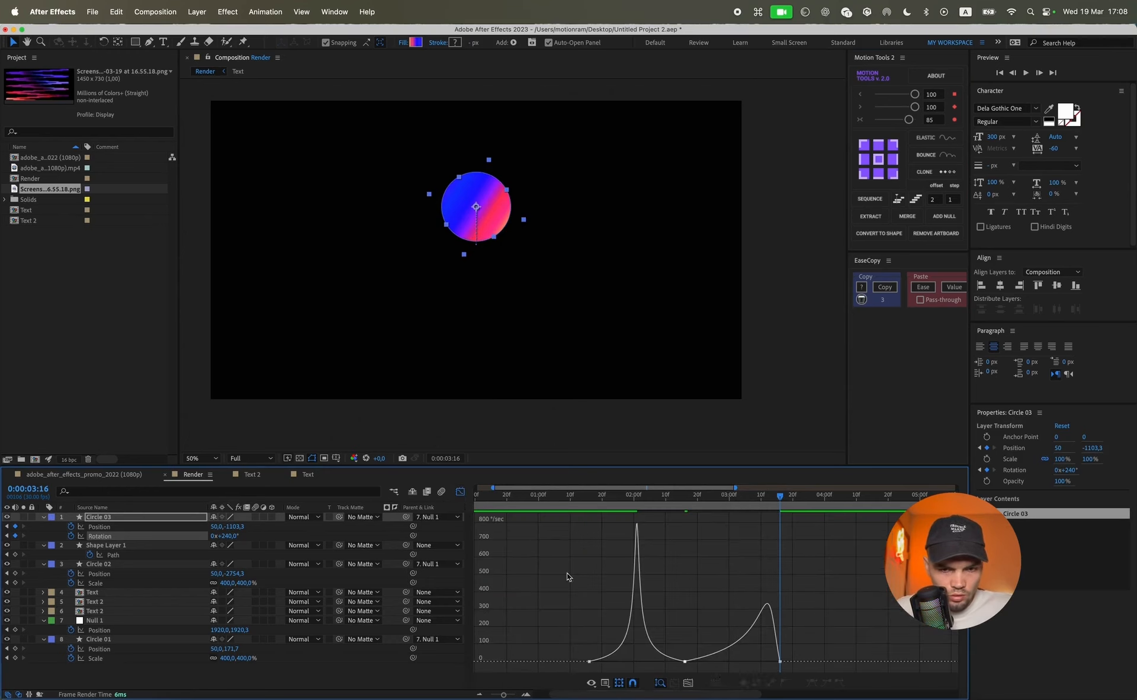
pyautogui.press('F9')
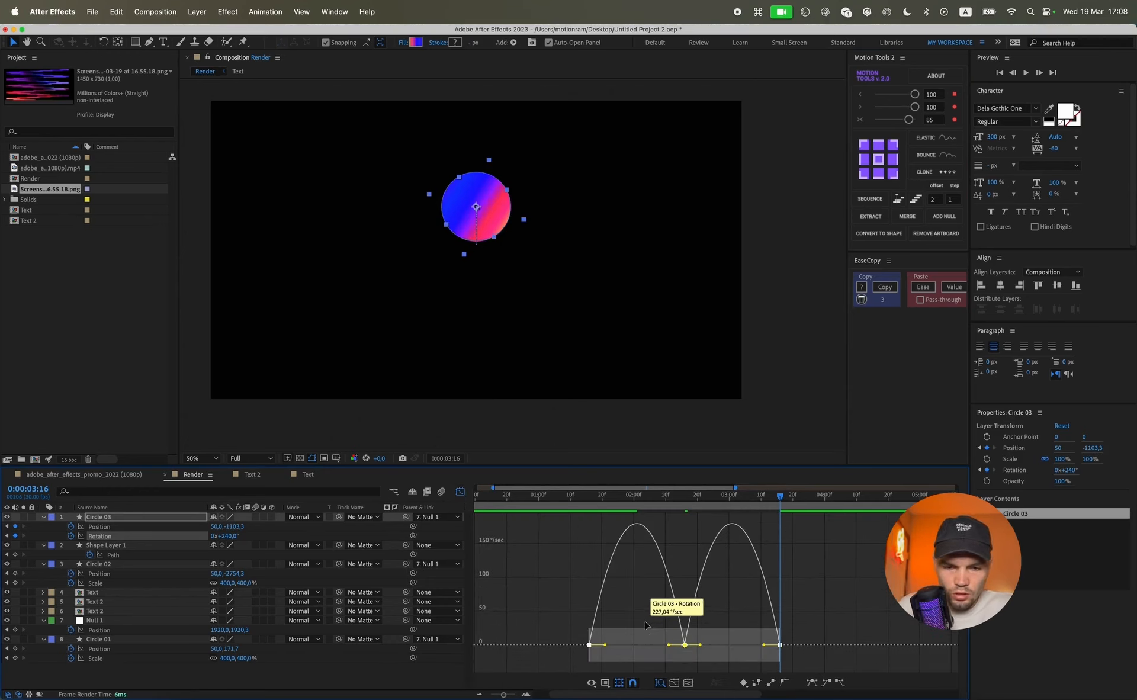
# - Try a Motion Tools easing of 85 on Circle 03's three Rotation keyframes and open the velocity settings of the 120° keyframe
pyautogui.click(911, 120)
pyautogui.click(685, 660)
pyautogui.scroll(3, 685, 661)
pyautogui.rightClick(685, 661)
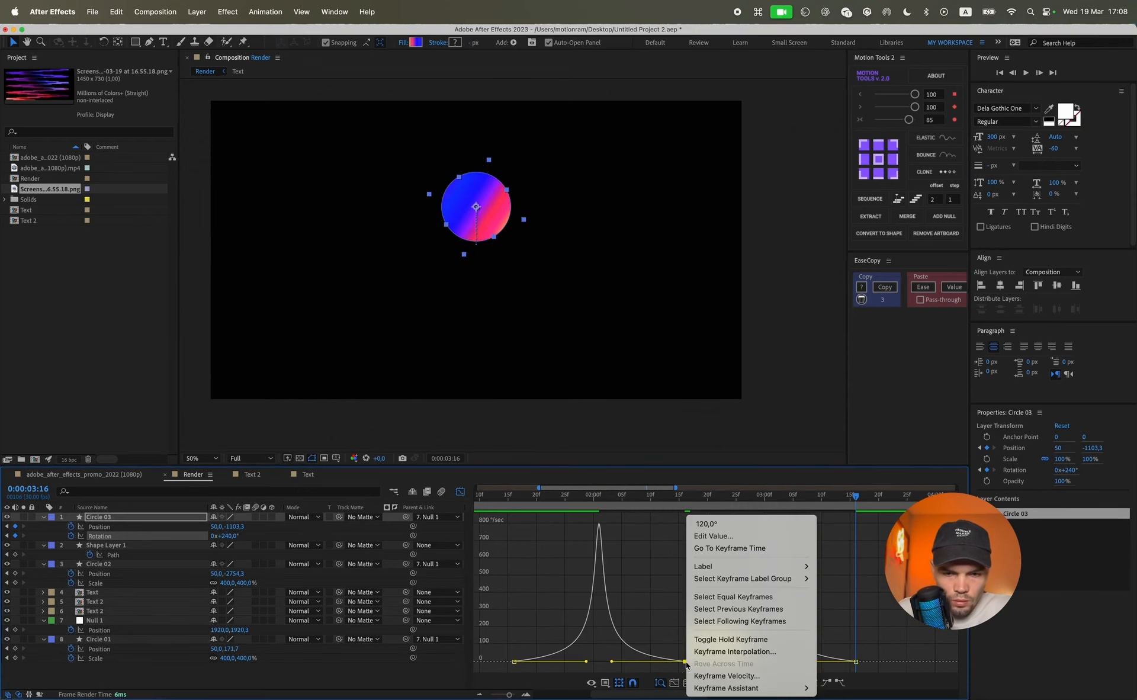
pyautogui.click(740, 675)
pyautogui.click(355, 311)
pyautogui.click(610, 336)
# - Try raising the middle Rotation keyframe's speed to about 90°/sec with shorter handles in the speed graph, and preview the continuous spin
pyautogui.moveTo(685, 660); pyautogui.dragTo(685, 646)
pyautogui.moveTo(613, 638); pyautogui.dragTo(649, 635)
pyautogui.click(739, 642)
pyautogui.moveTo(722, 636); pyautogui.dragTo(661, 647)
pyautogui.moveTo(758, 636); pyautogui.dragTo(741, 641)
pyautogui.press('space')
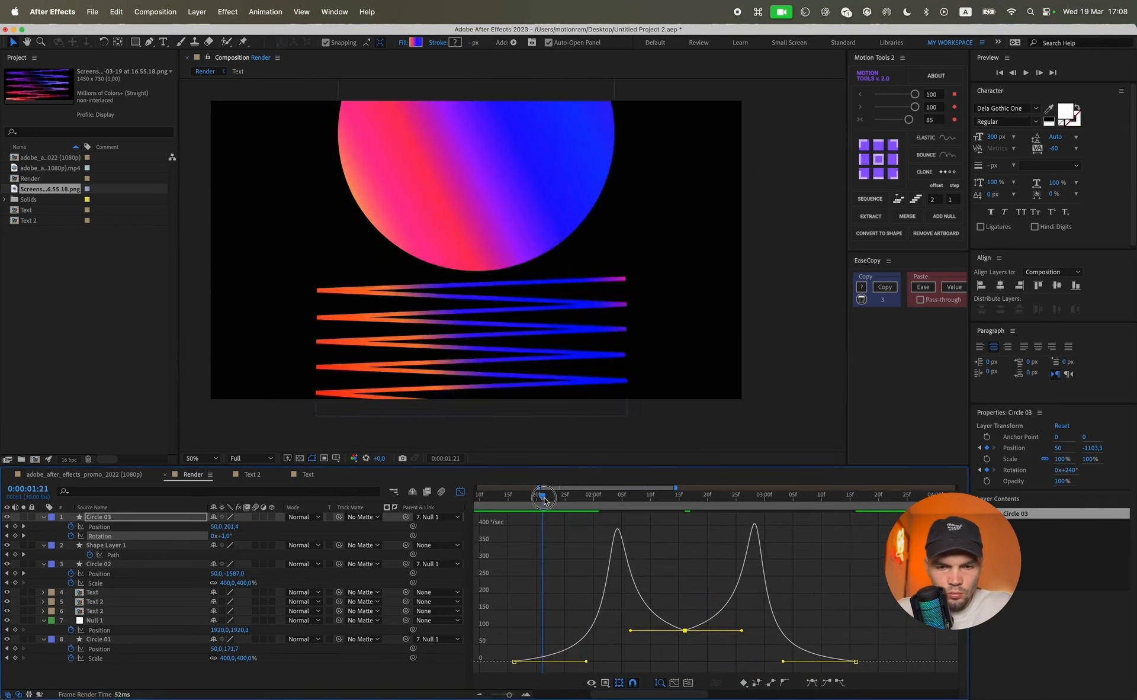
pyautogui.press('space')
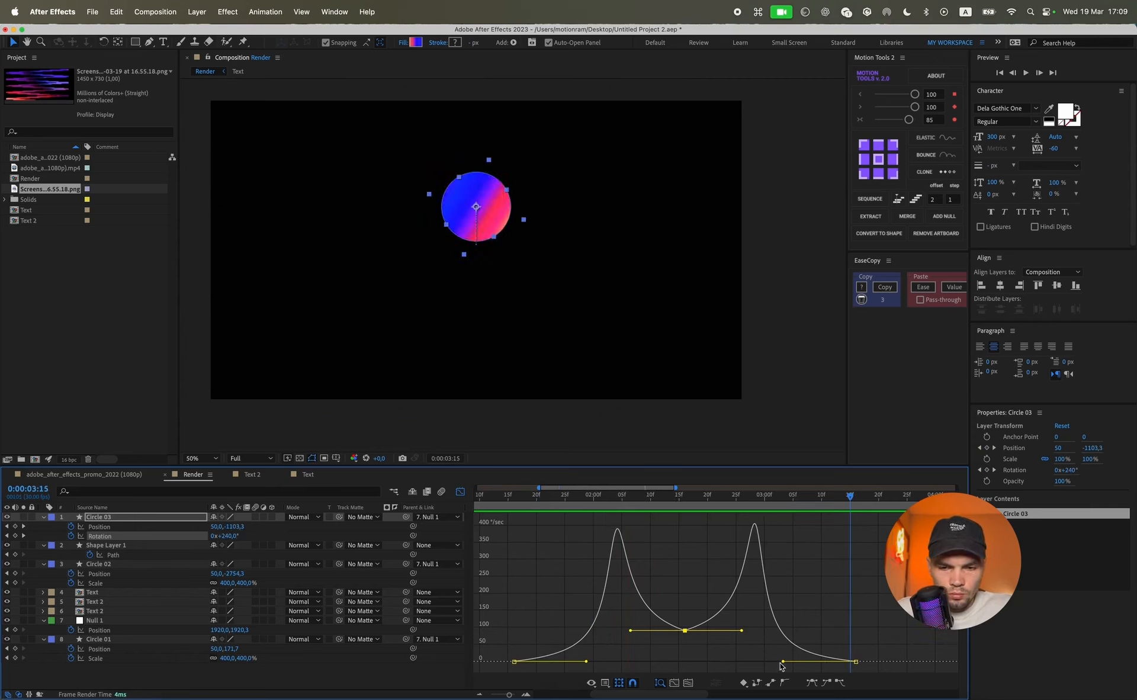
# - Undo the latest speed graph and easing edits on Circle 03's Rotation
pyautogui.press('super+z')
pyautogui.press('super+z')
pyautogui.press('super+z')
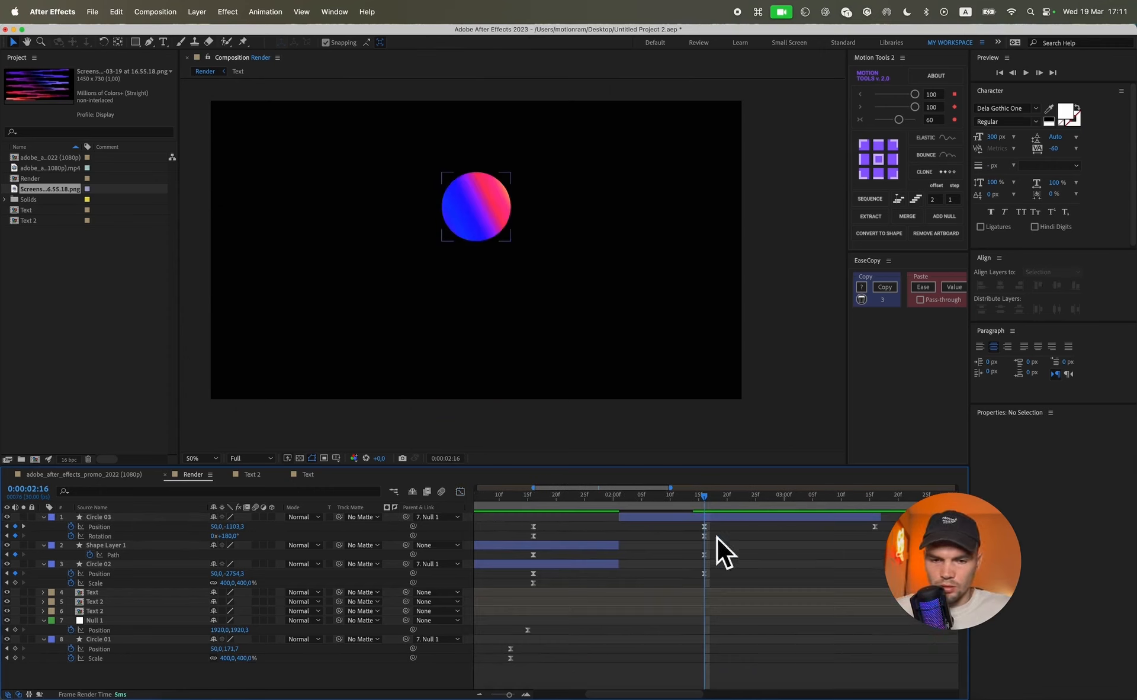
# - Set the Motion Tools easing of Circle 03's two Rotation keyframes to 85 and preview the spin from 0:00:01:19
pyautogui.click(704, 535)
pyautogui.click(460, 491)
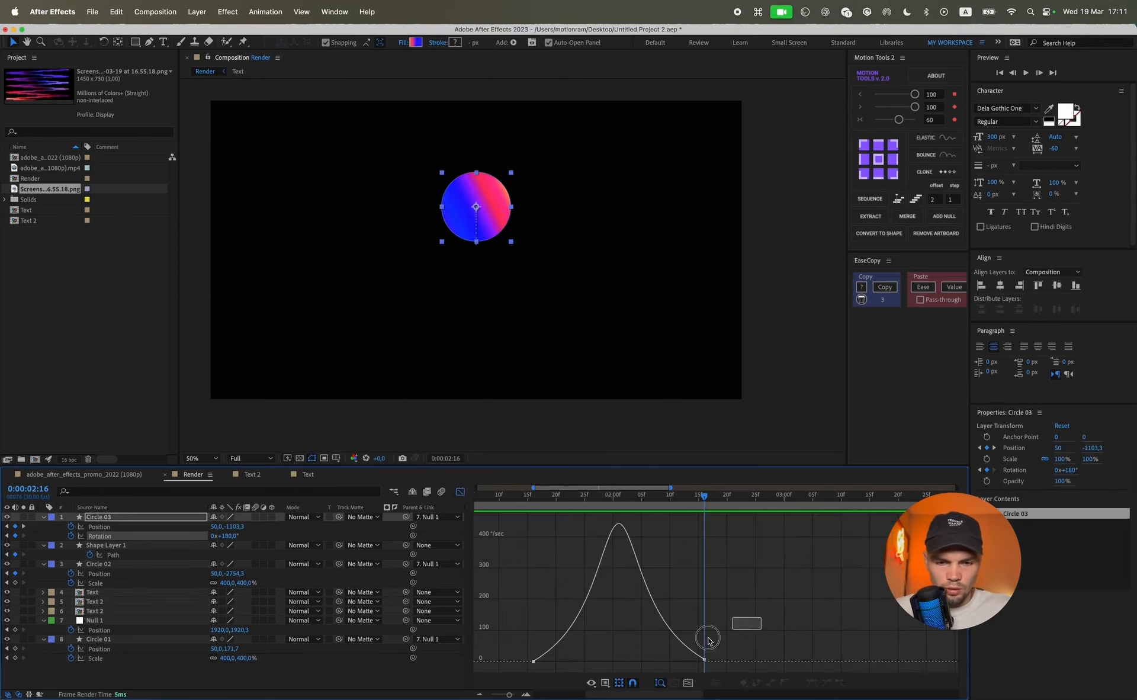
pyautogui.moveTo(708, 640); pyautogui.dragTo(524, 669)
pyautogui.click(932, 120)
pyautogui.write('85')
pyautogui.press('Return')
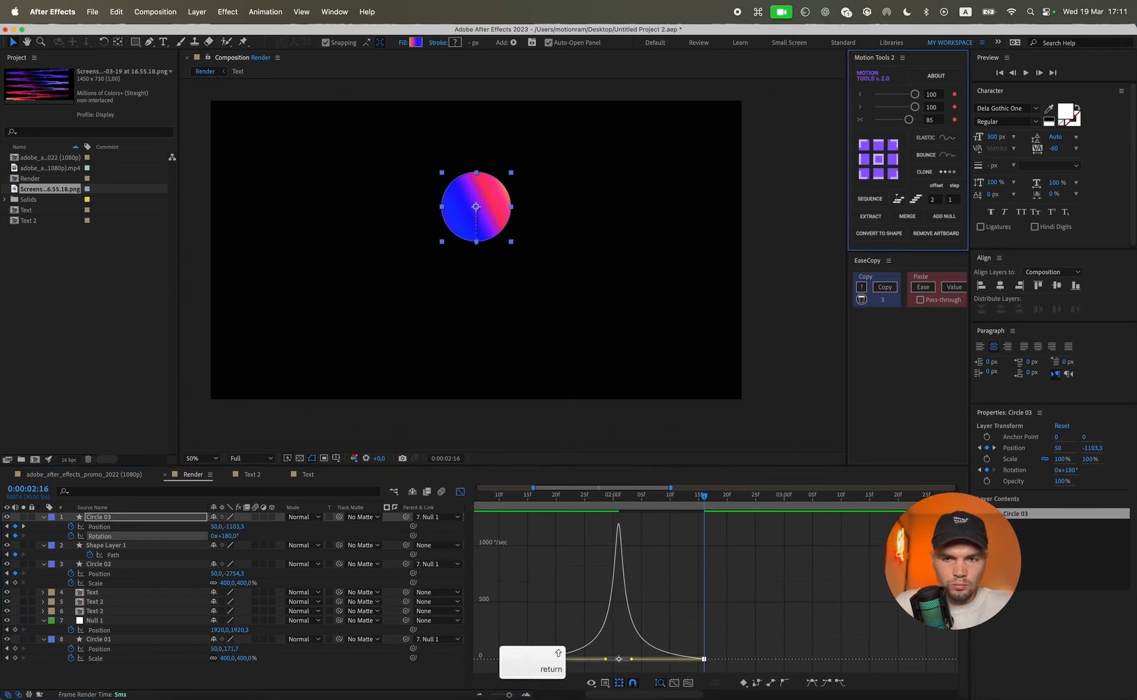
pyautogui.click(460, 491)
pyautogui.click(551, 496)
pyautogui.press('space')
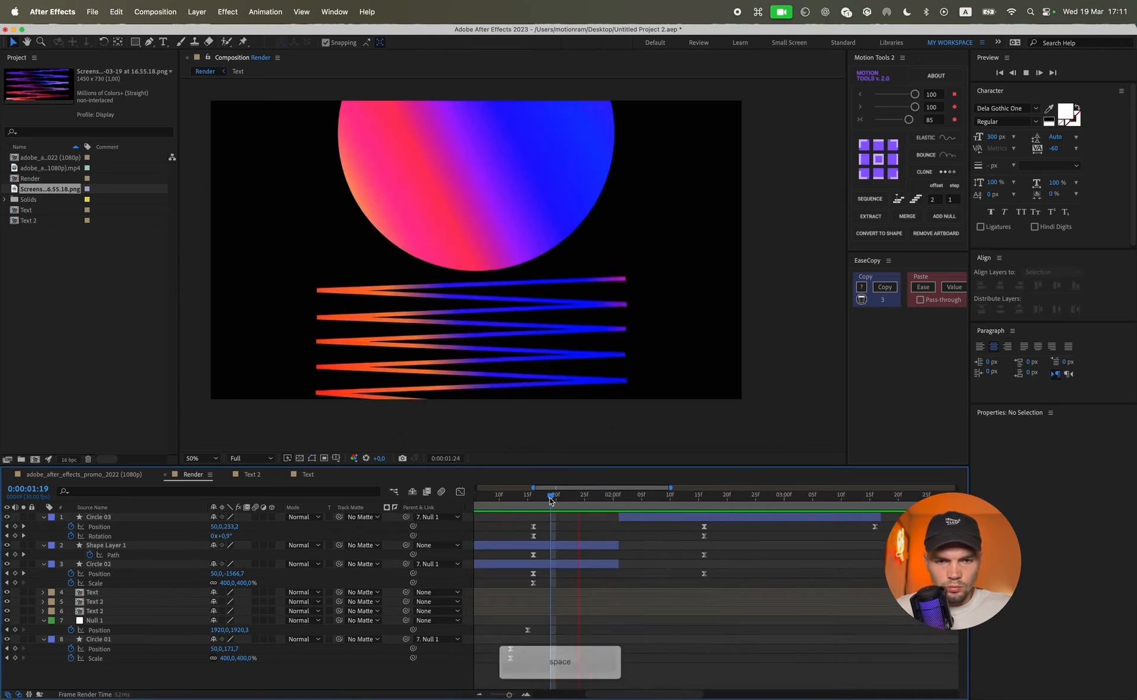
pyautogui.press('space')
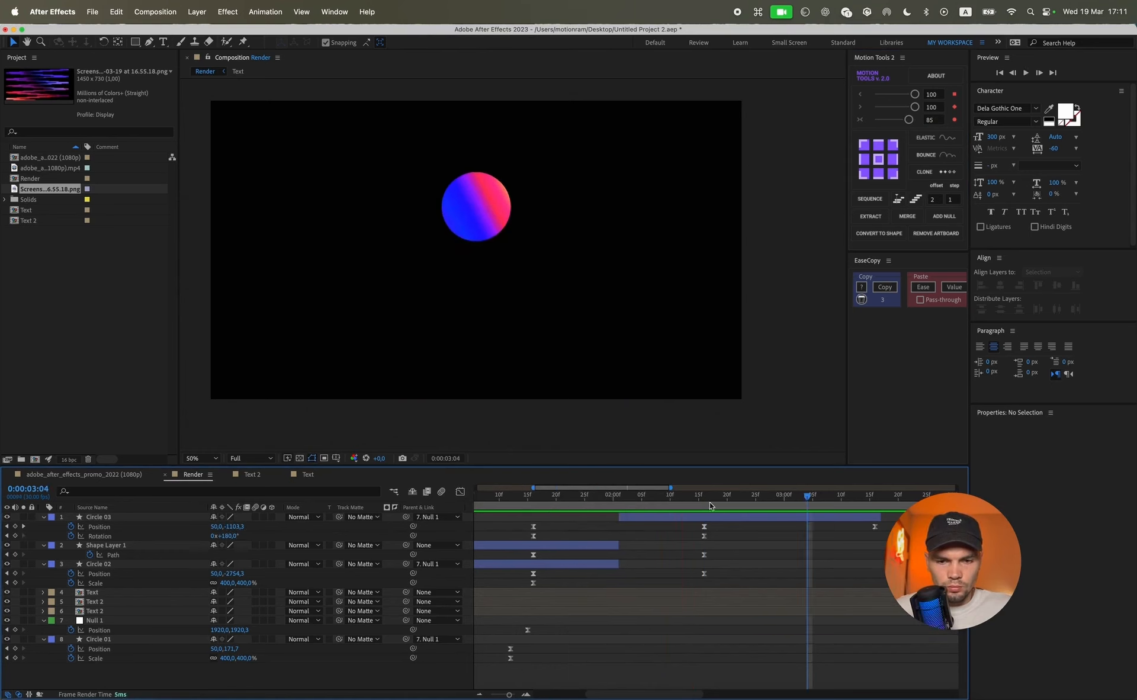
# - Set Circle 03's Rotation to 246° at 0:00:03:16, preview the added turn, and apply Easy Ease to that keyframe
pyautogui.moveTo(829, 496); pyautogui.dragTo(875, 499)
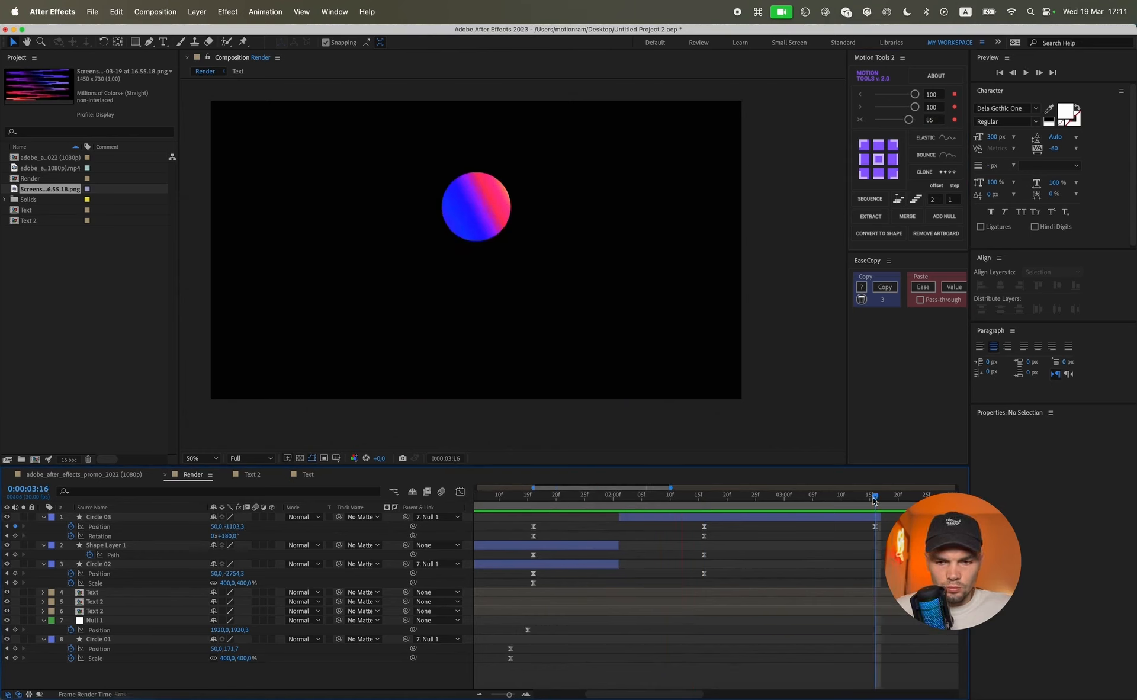
pyautogui.moveTo(229, 536); pyautogui.dragTo(265, 537)
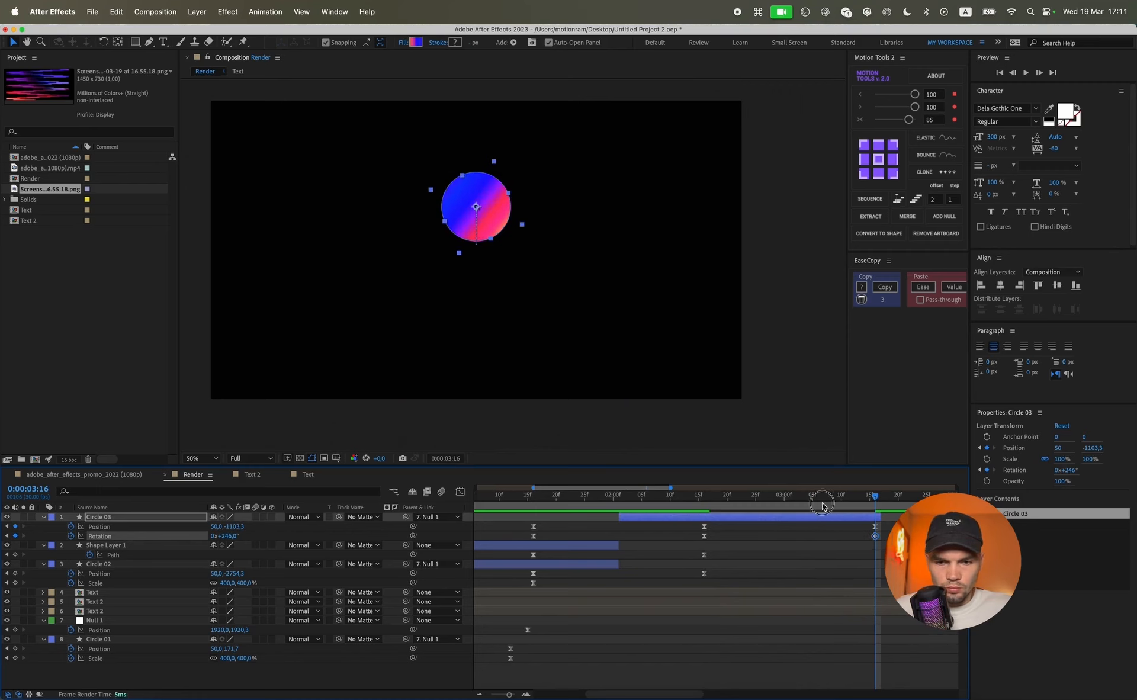
pyautogui.press('space')
pyautogui.press('space')
pyautogui.moveTo(885, 532); pyautogui.dragTo(680, 544)
pyautogui.moveTo(882, 543); pyautogui.dragTo(865, 538)
pyautogui.press('F9')
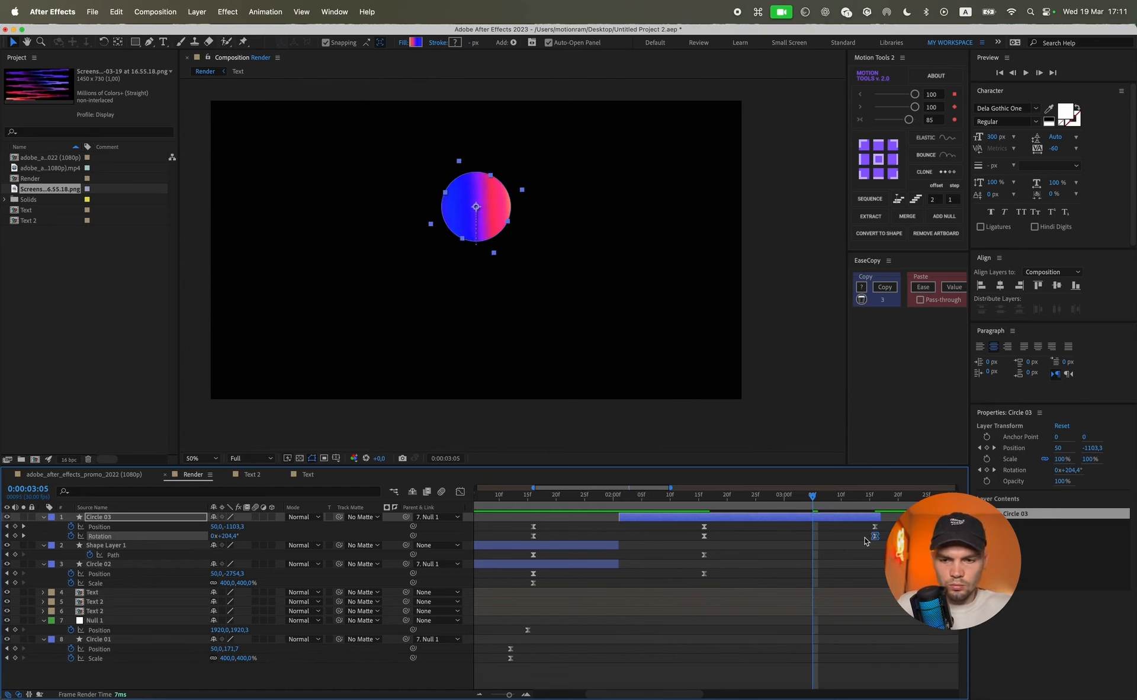
# - Raise the middle Rotation keyframe's speed slightly above zero in the Graph Editor and preview the motion from 0:00:02:04
pyautogui.click(460, 493)
pyautogui.moveTo(900, 602); pyautogui.dragTo(835, 668)
pyautogui.moveTo(704, 662); pyautogui.dragTo(705, 659)
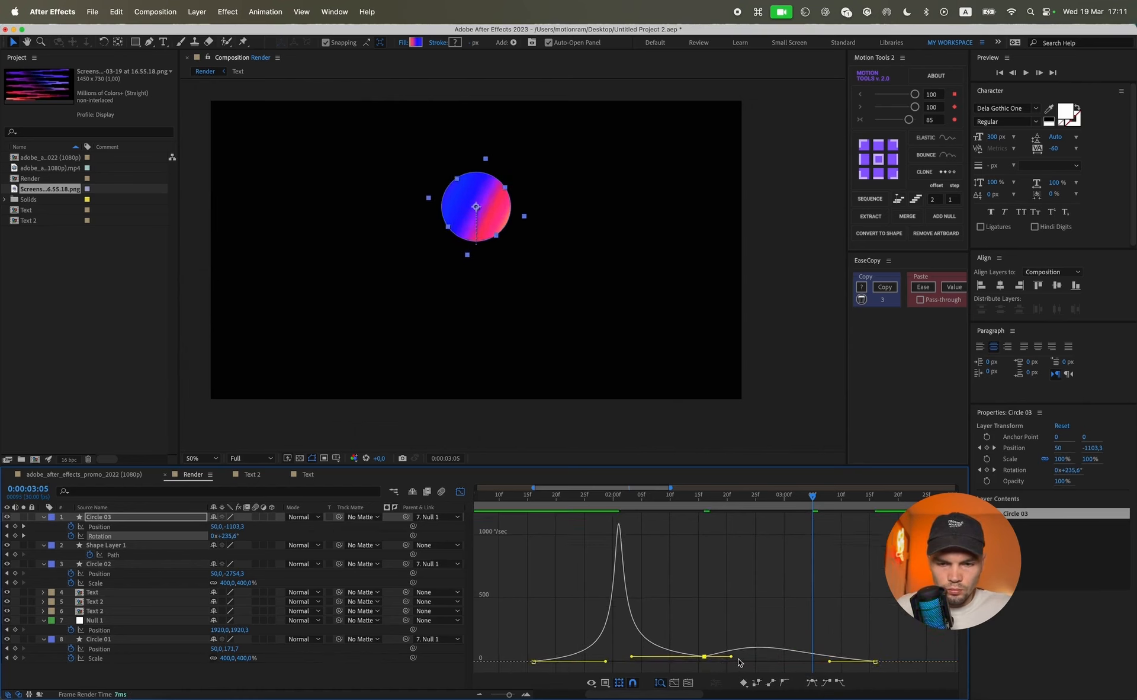
pyautogui.press('space')
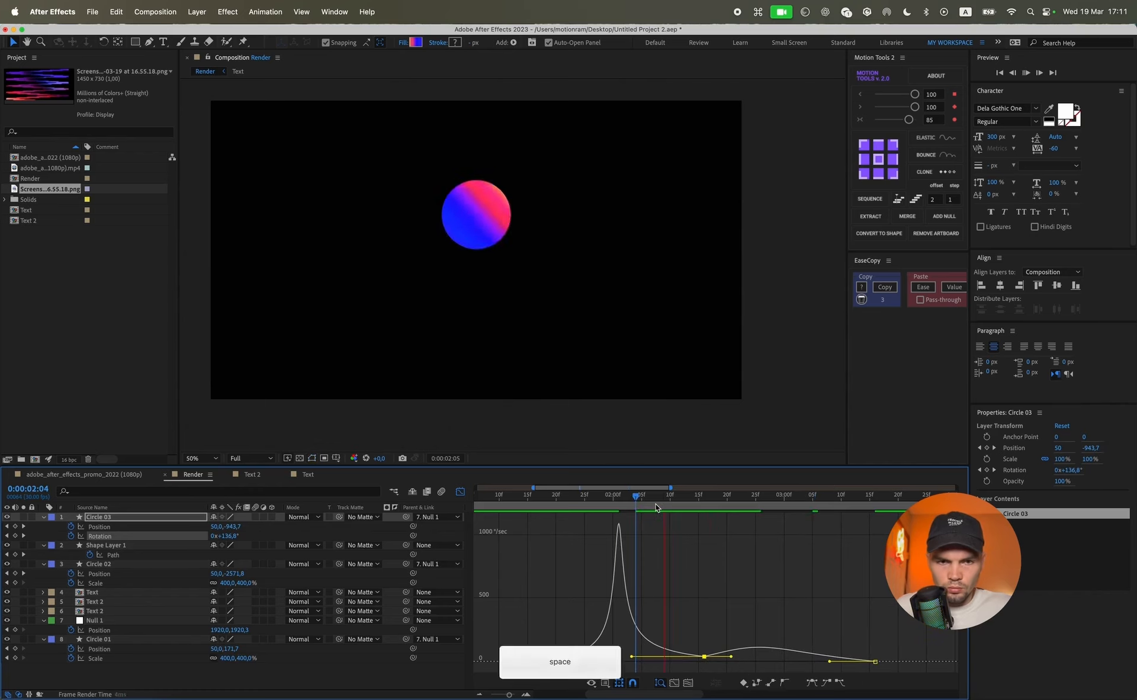
pyautogui.press('space')
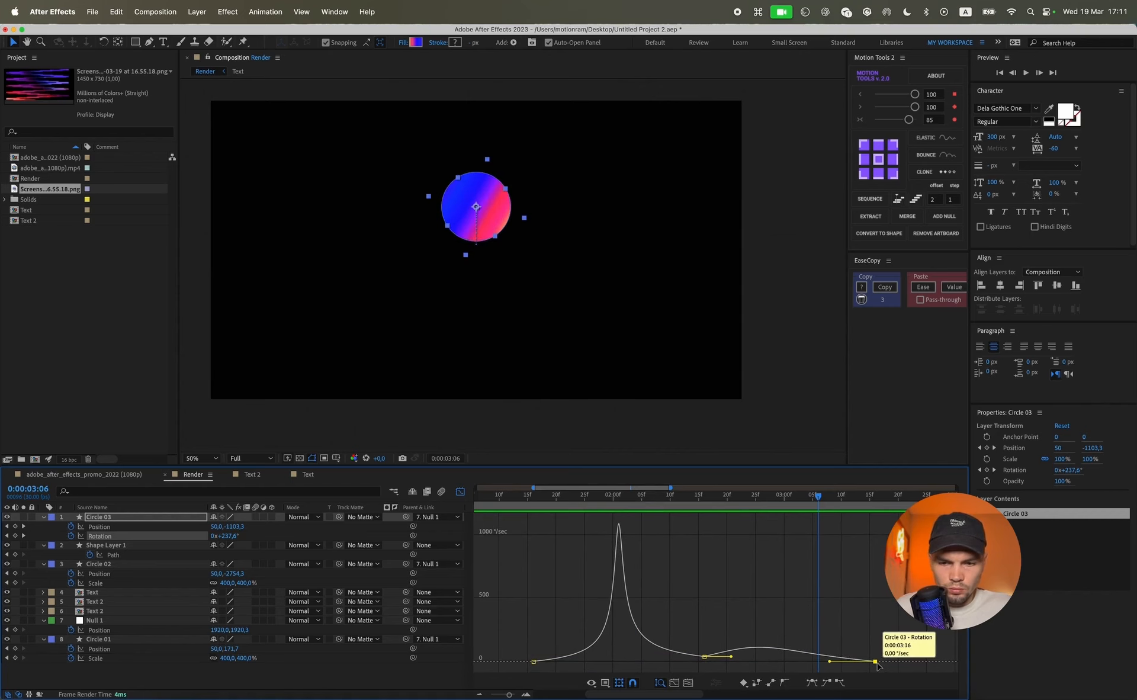
# - Smooth the second half of Circle 03's Rotation speed curve by raising the middle keyframe and lengthening its outgoing handle, previewing from 0:00:01:26
pyautogui.click(784, 682)
pyautogui.moveTo(731, 656); pyautogui.dragTo(755, 653)
pyautogui.press('space')
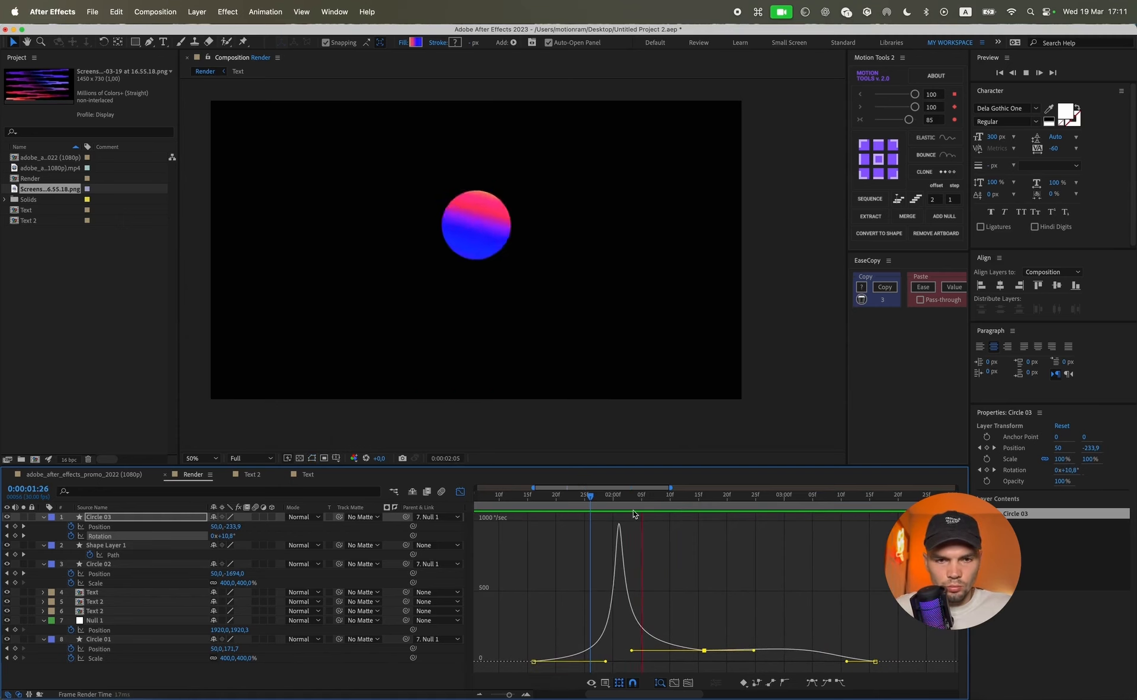
pyautogui.press('space')
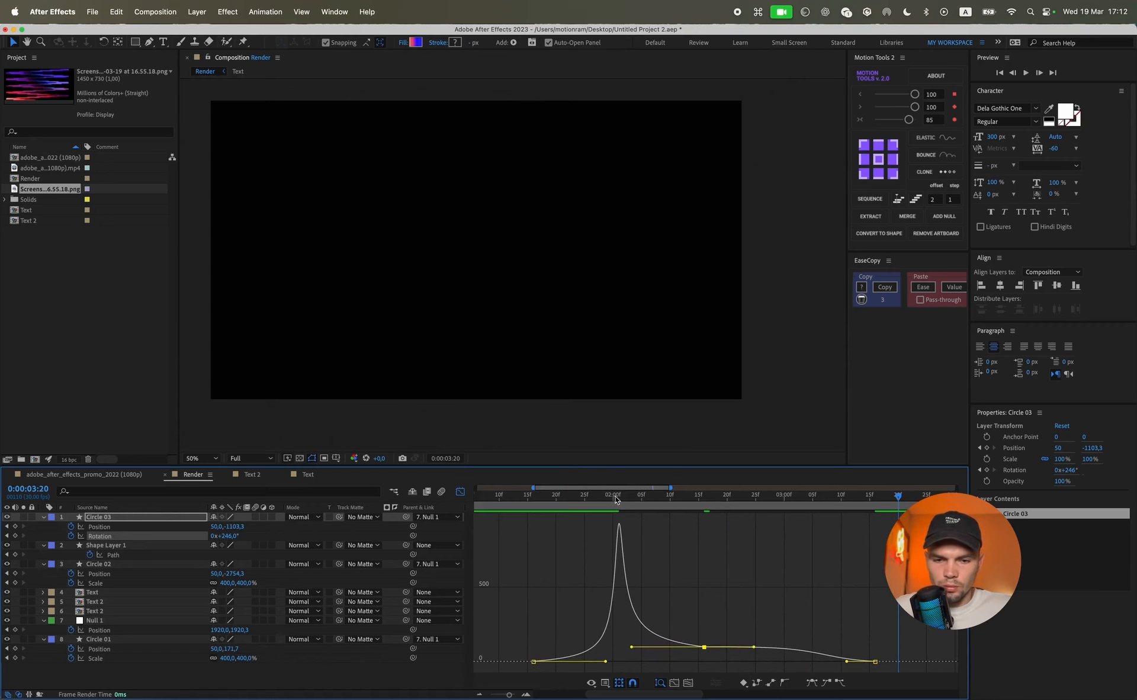
pyautogui.press('space')
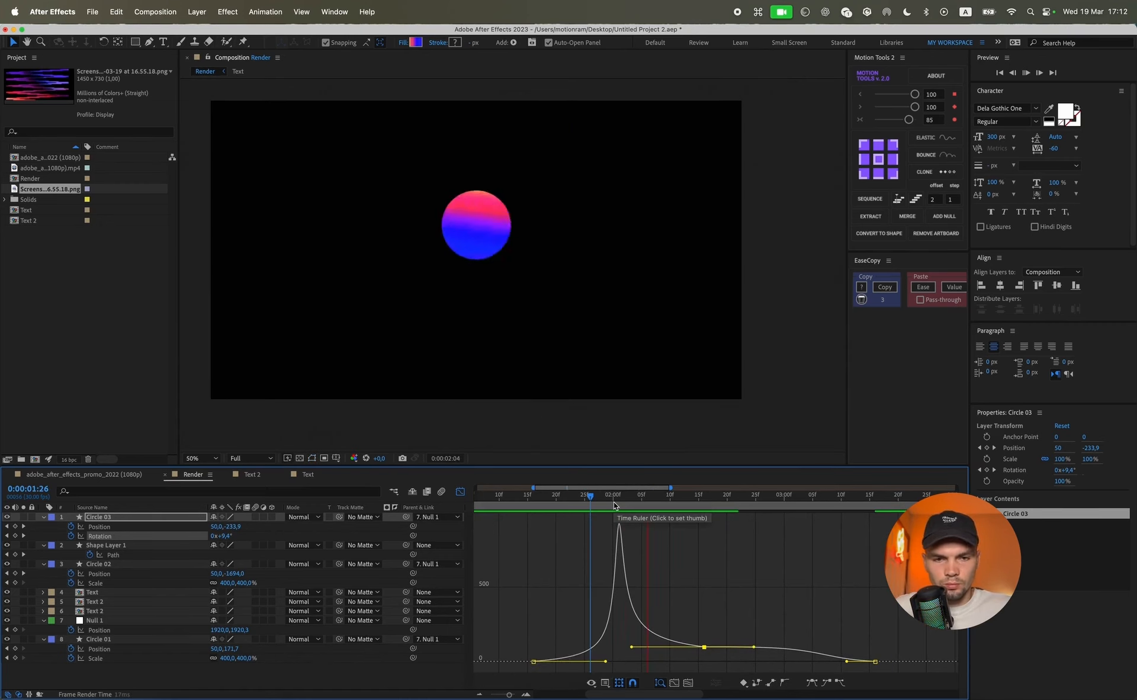
pyautogui.press('space')
# - Return the timeline to the layer keyframe view, deselect Circle 03, and go to 0:00:03:02
pyautogui.click(460, 491)
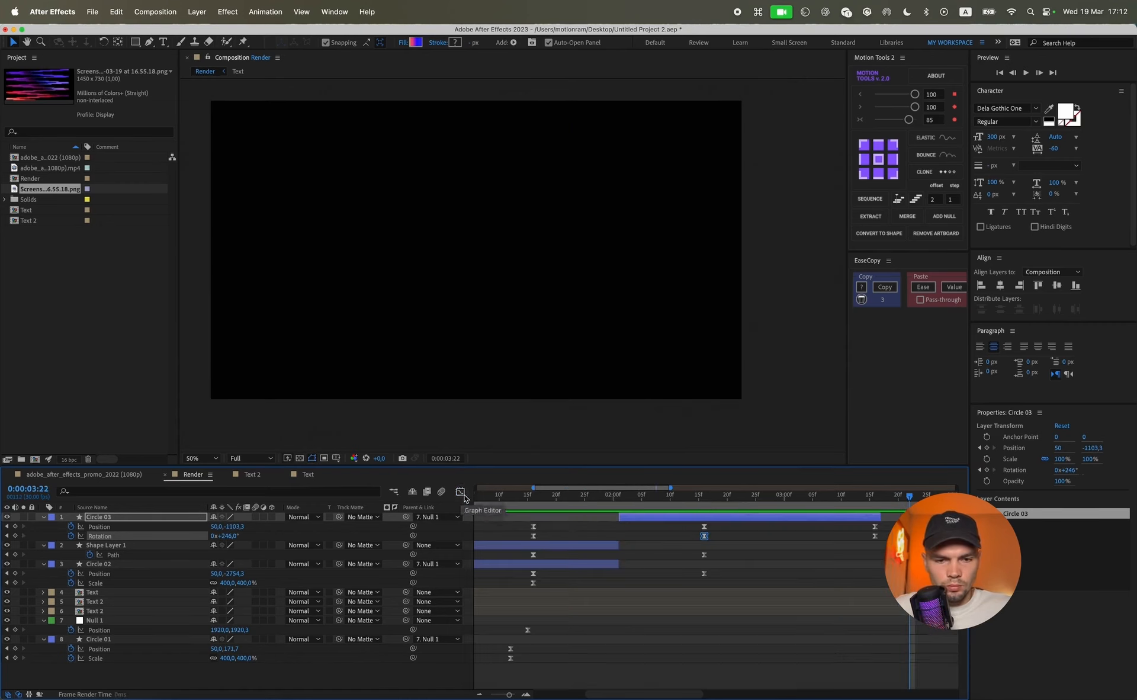
pyautogui.click(784, 564)
pyautogui.click(795, 497)
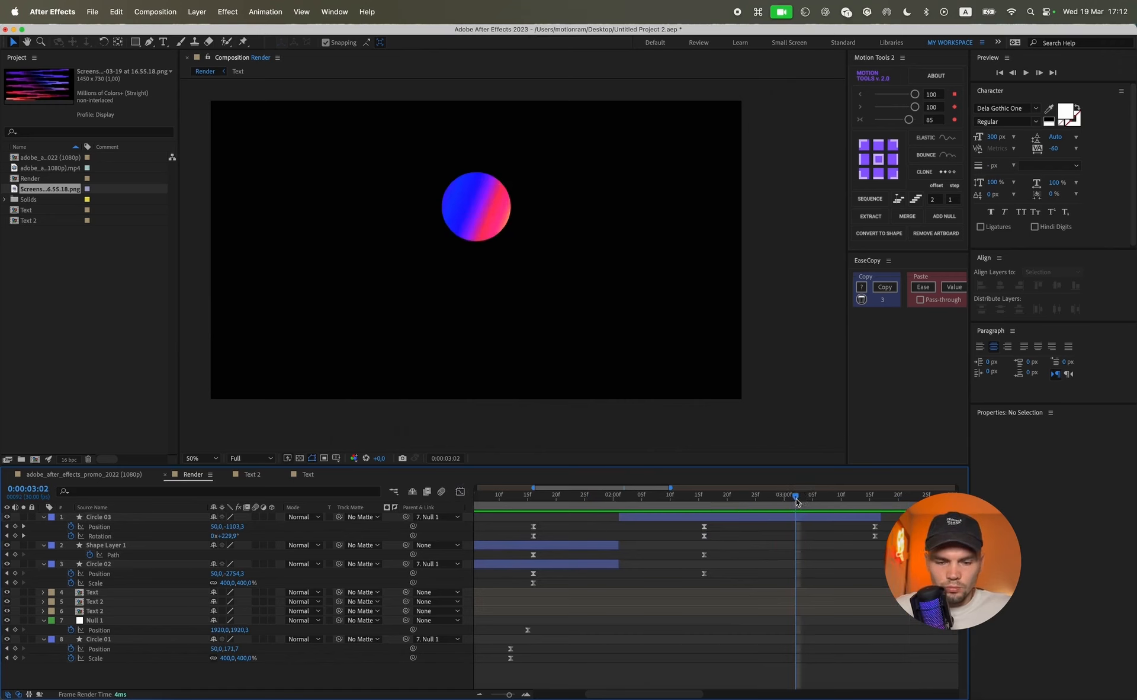